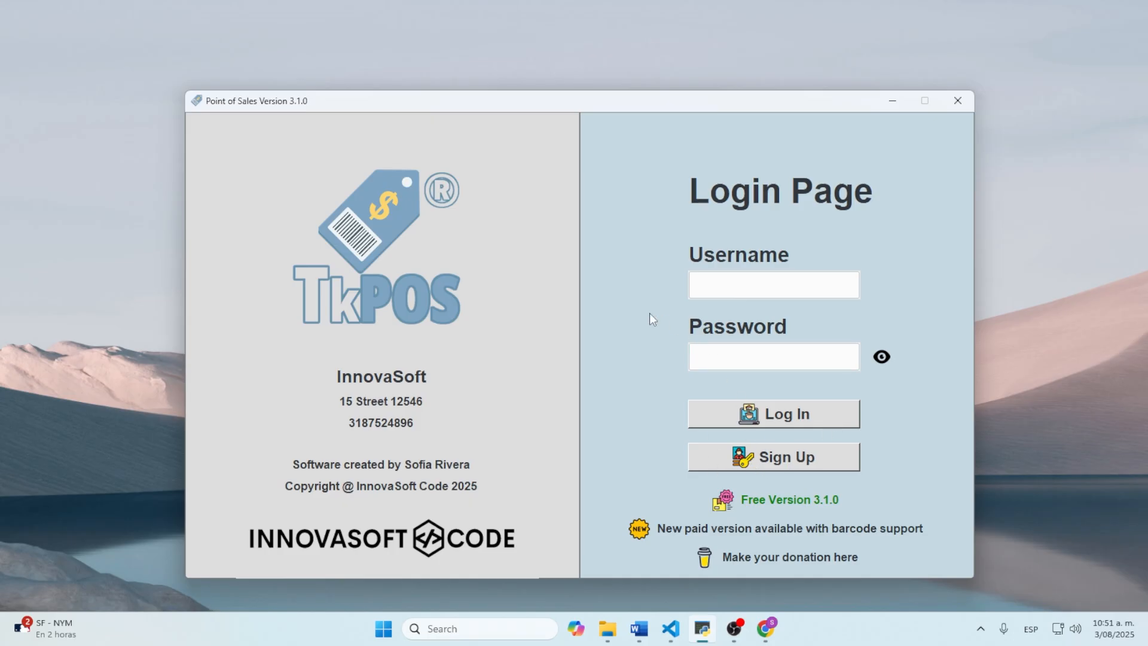
Step: Enter Admin as the login username and type a password
{"action": "left_click", "coordinate": [739, 285]}
{"action": "key", "text": "Tab"}
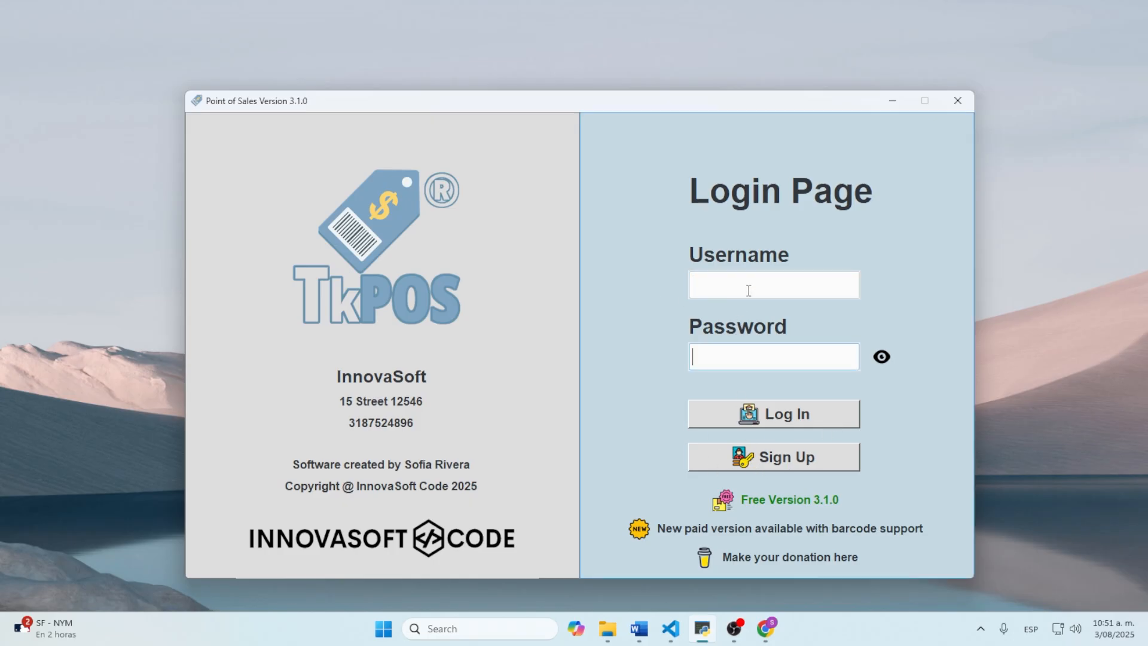
{"action": "left_click", "coordinate": [755, 277]}
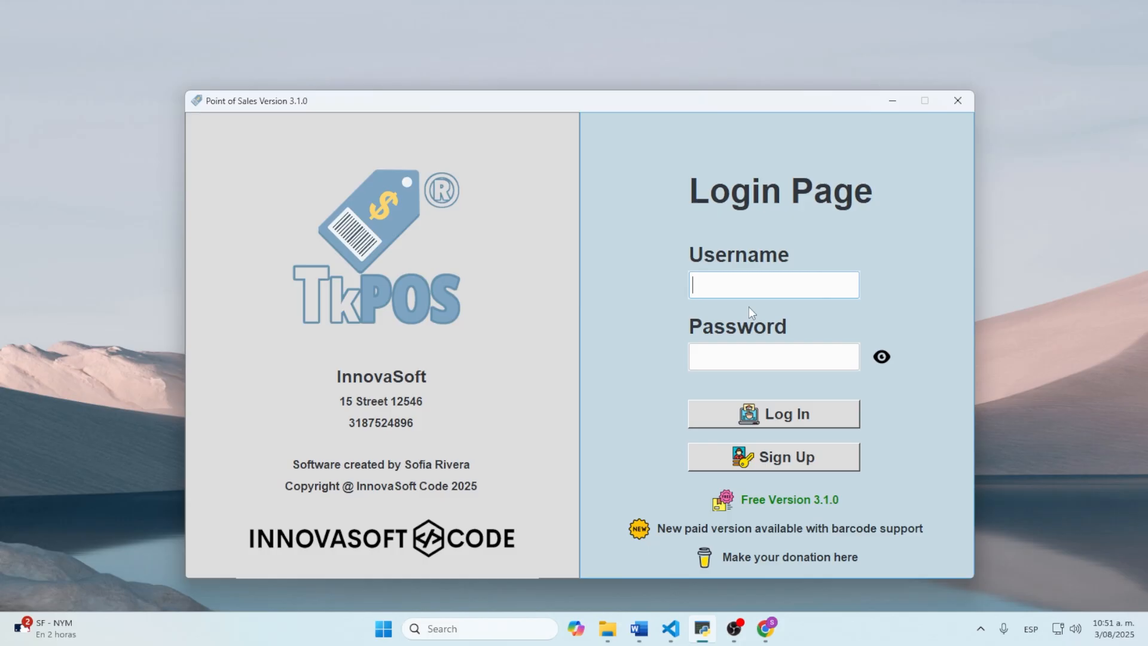
{"action": "left_click", "coordinate": [739, 358]}
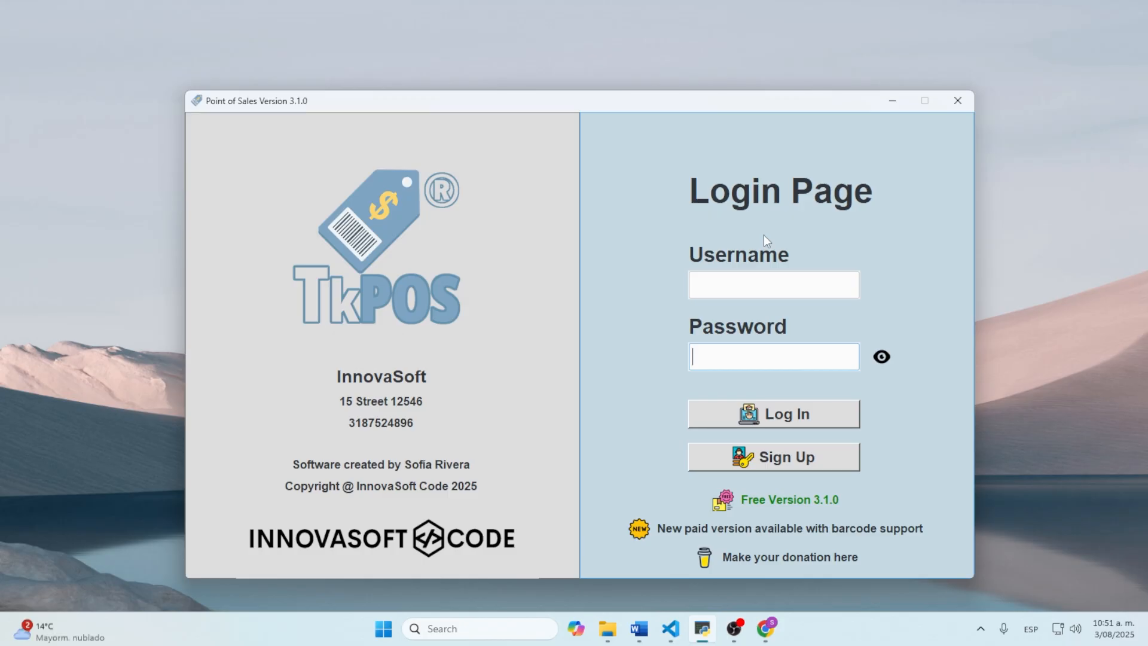
{"action": "left_click", "coordinate": [777, 278]}
{"action": "type", "text": "Admin"}
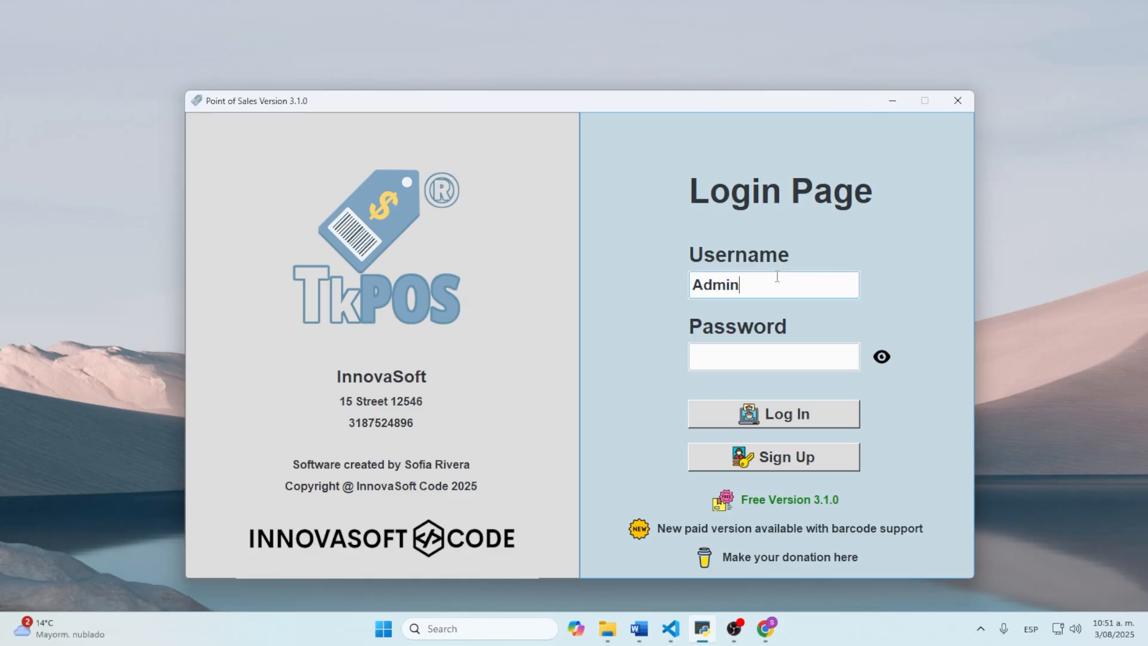
{"action": "left_click", "coordinate": [728, 355]}
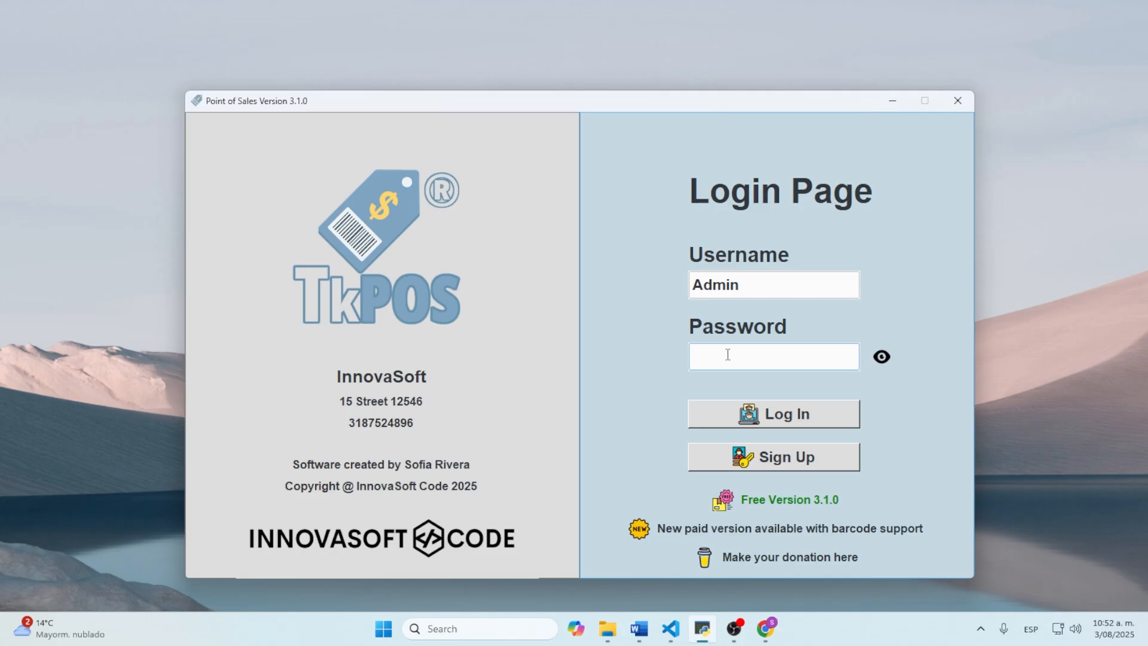
{"action": "type", "text": "12345"}
Step: Check the password by revealing and masking it, then replace it with a new password
{"action": "left_click", "coordinate": [883, 359]}
{"action": "left_click", "coordinate": [883, 359]}
{"action": "double_click", "coordinate": [825, 356]}
{"action": "type", "text": "********"}
Step: Try logging in, dismiss the incorrect-credentials error, and go to Sign Up
{"action": "left_click", "coordinate": [791, 421]}
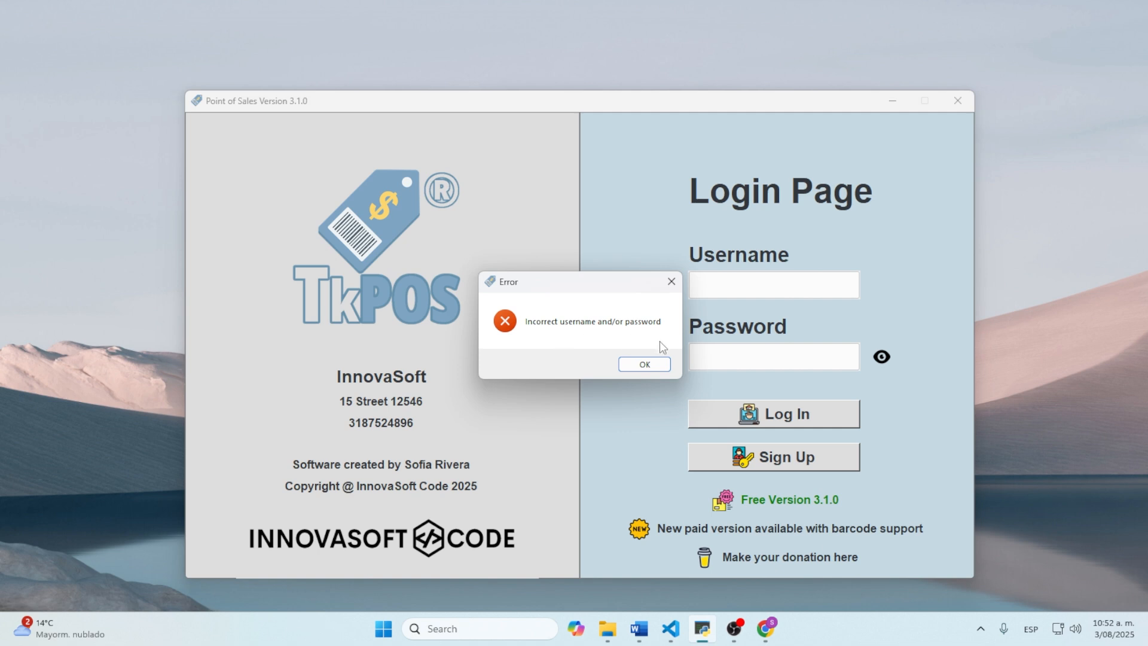
{"action": "left_click", "coordinate": [652, 365]}
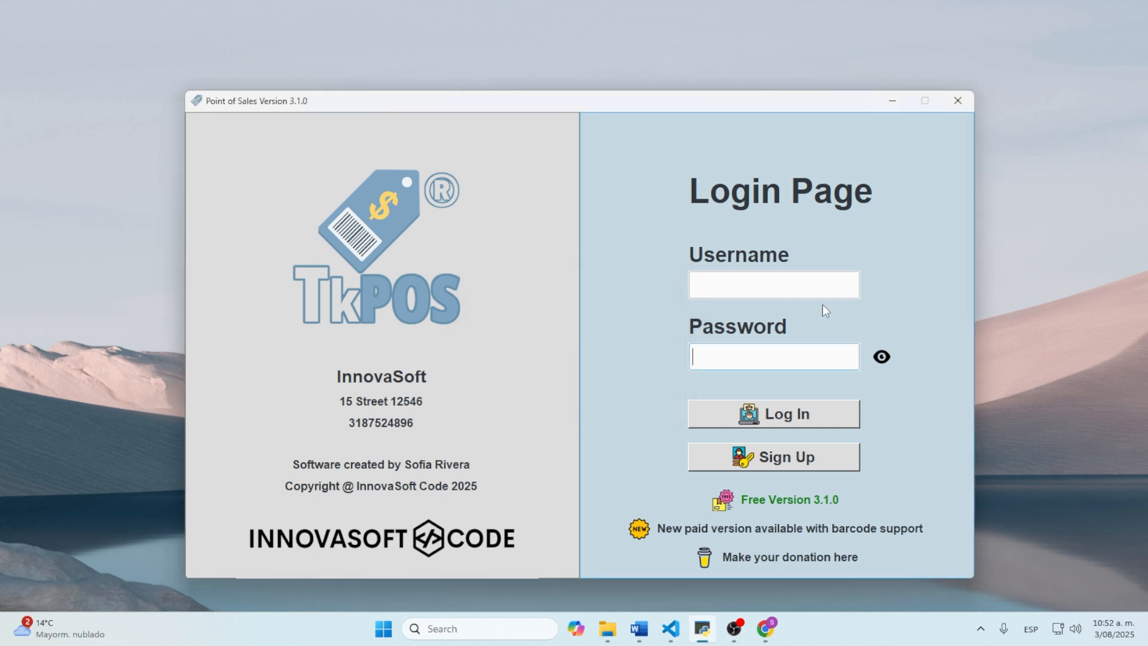
{"action": "left_click", "coordinate": [778, 457]}
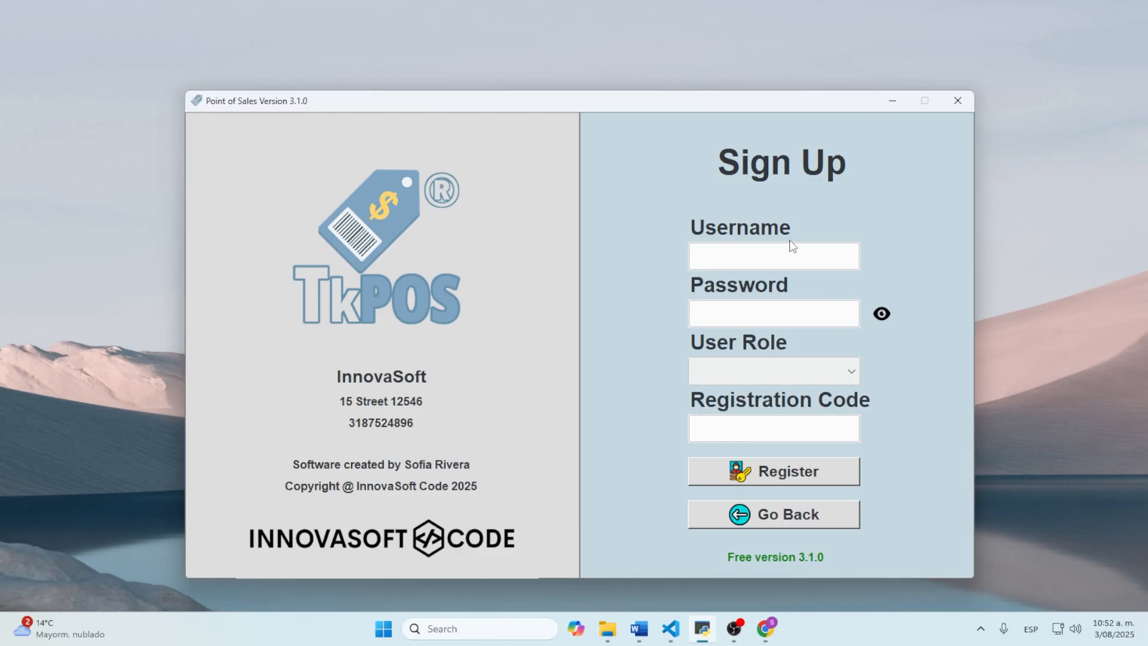
{"action": "left_click", "coordinate": [830, 372]}
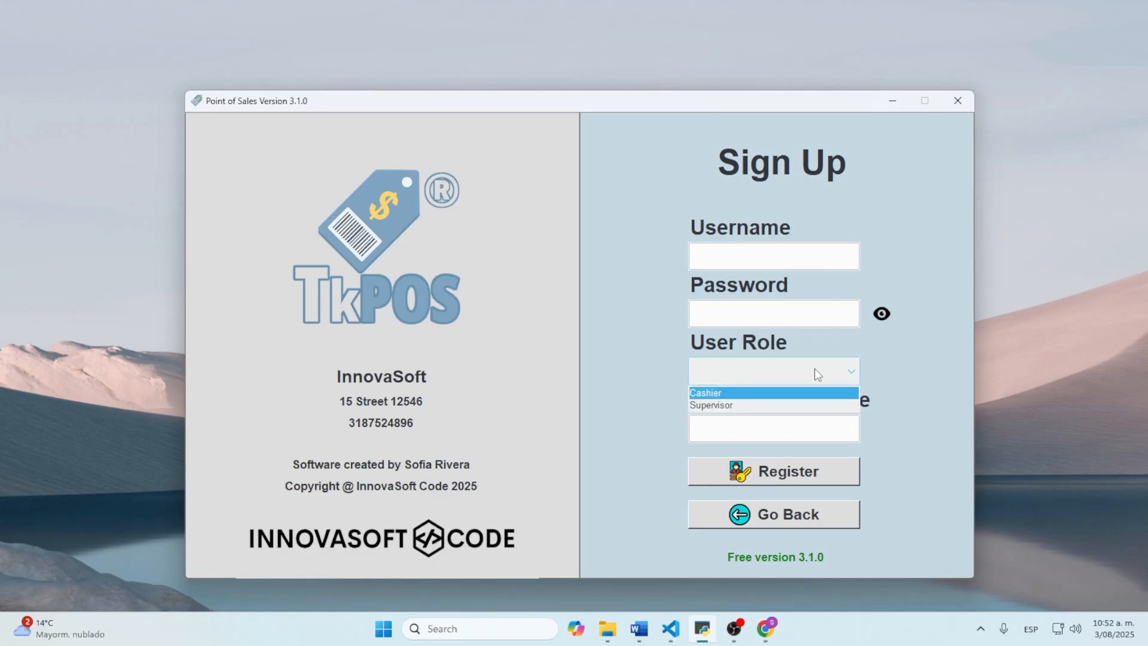
{"action": "left_click", "coordinate": [872, 392]}
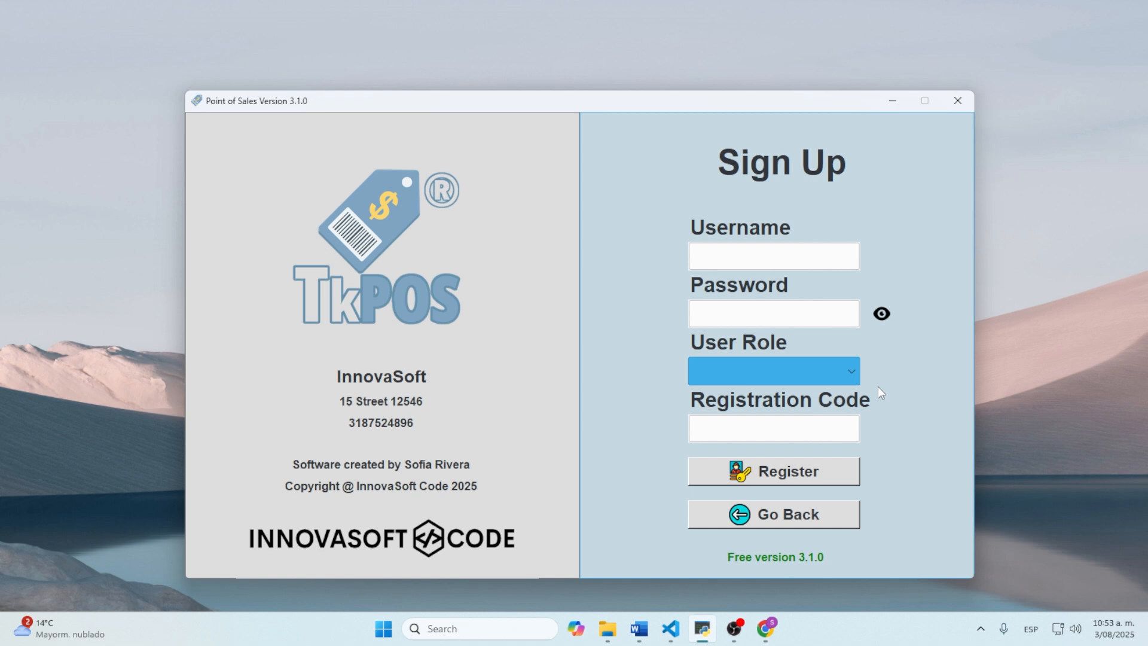
{"action": "left_click", "coordinate": [743, 262]}
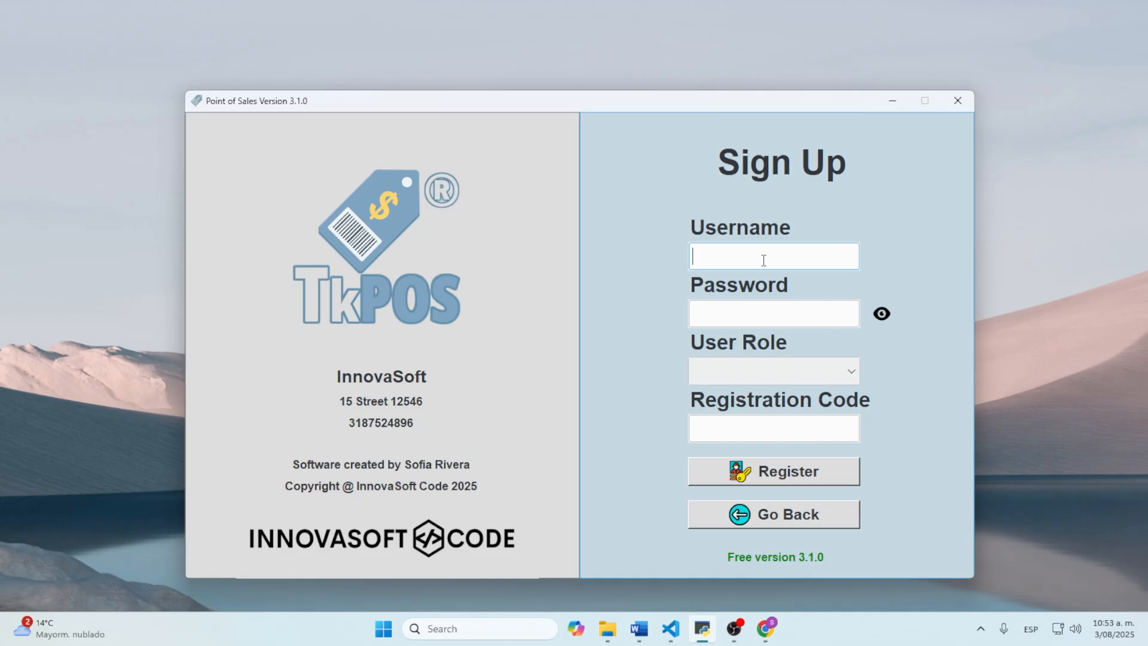
Step: Fill in the new user's username and password and give them the Cashier role
{"action": "type", "text": "Sofia"}
{"action": "left_click", "coordinate": [773, 306]}
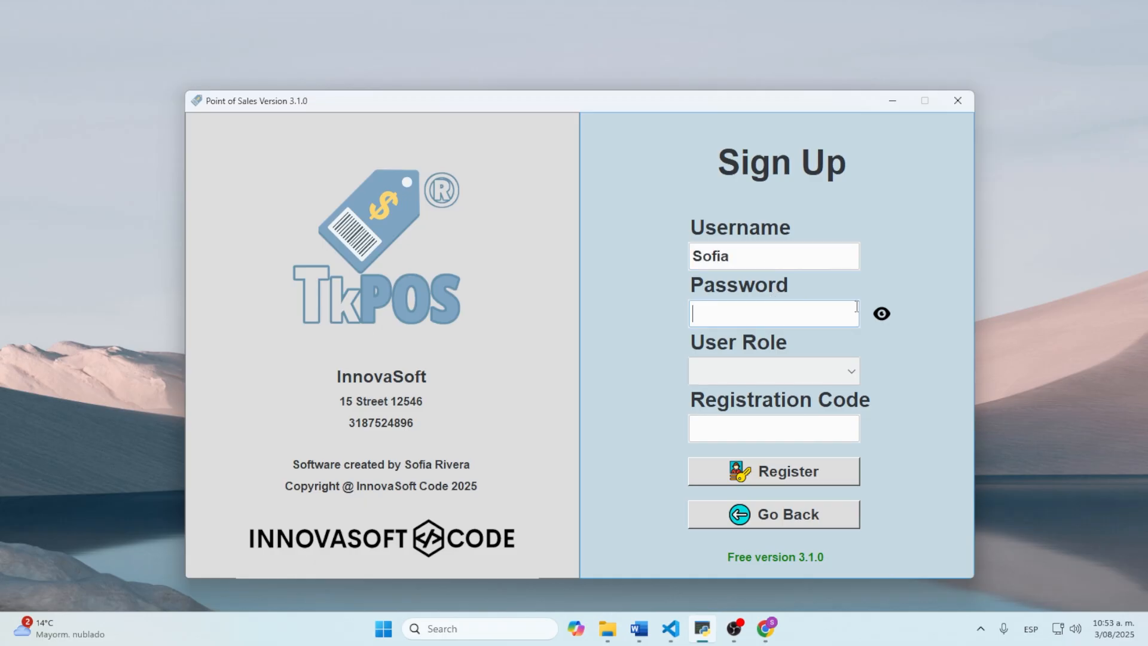
{"action": "type", "text": "12345"}
{"action": "left_click", "coordinate": [835, 376]}
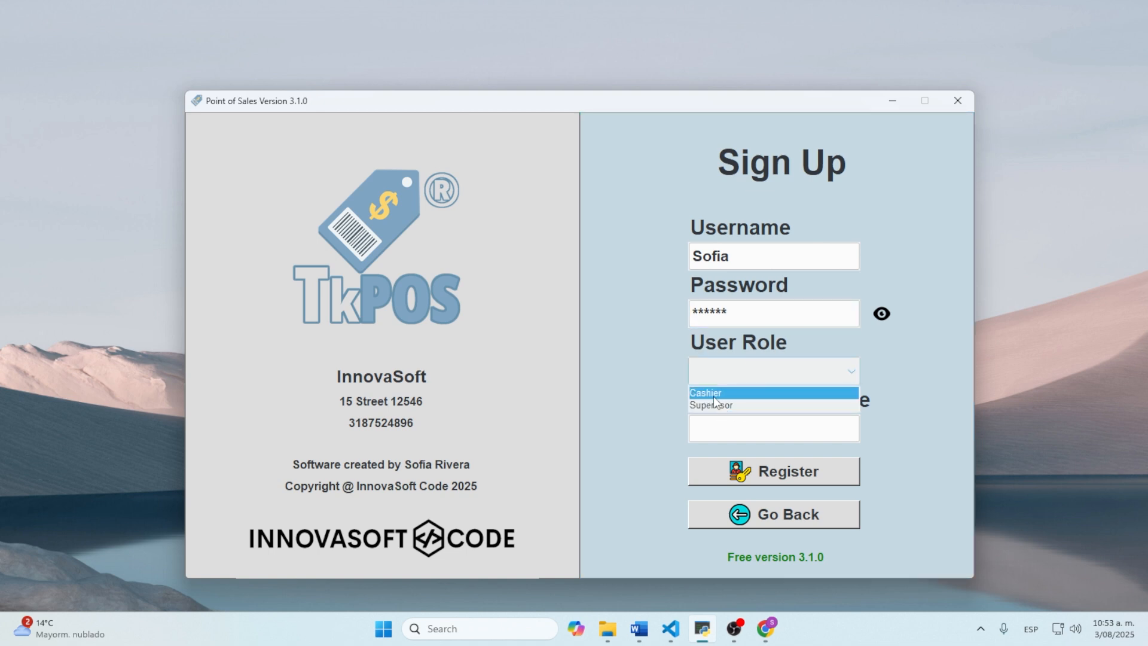
{"action": "left_click", "coordinate": [712, 395]}
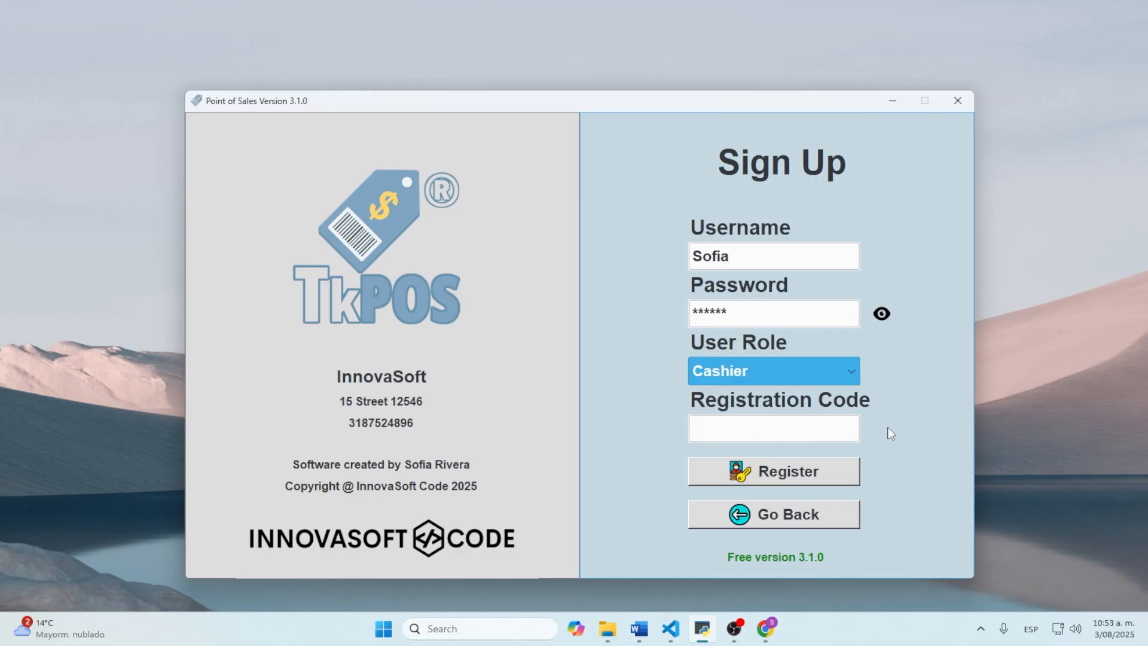
Step: Enter the missing registration code, register the cashier, and confirm the success message
{"action": "left_click", "coordinate": [772, 477]}
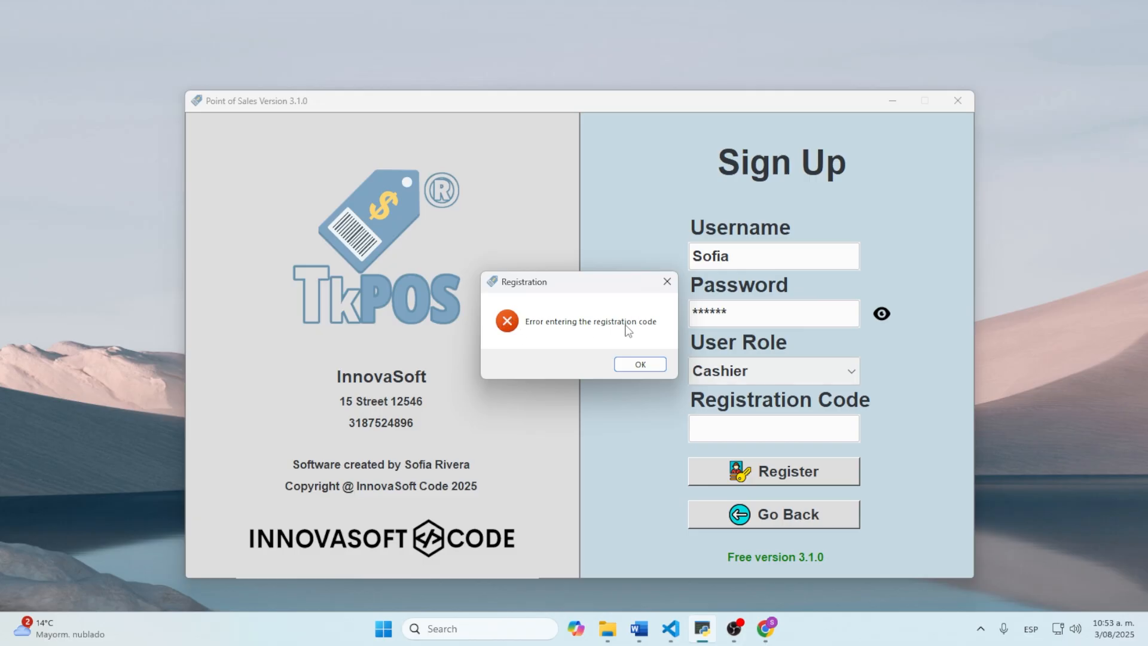
{"action": "left_click", "coordinate": [641, 364]}
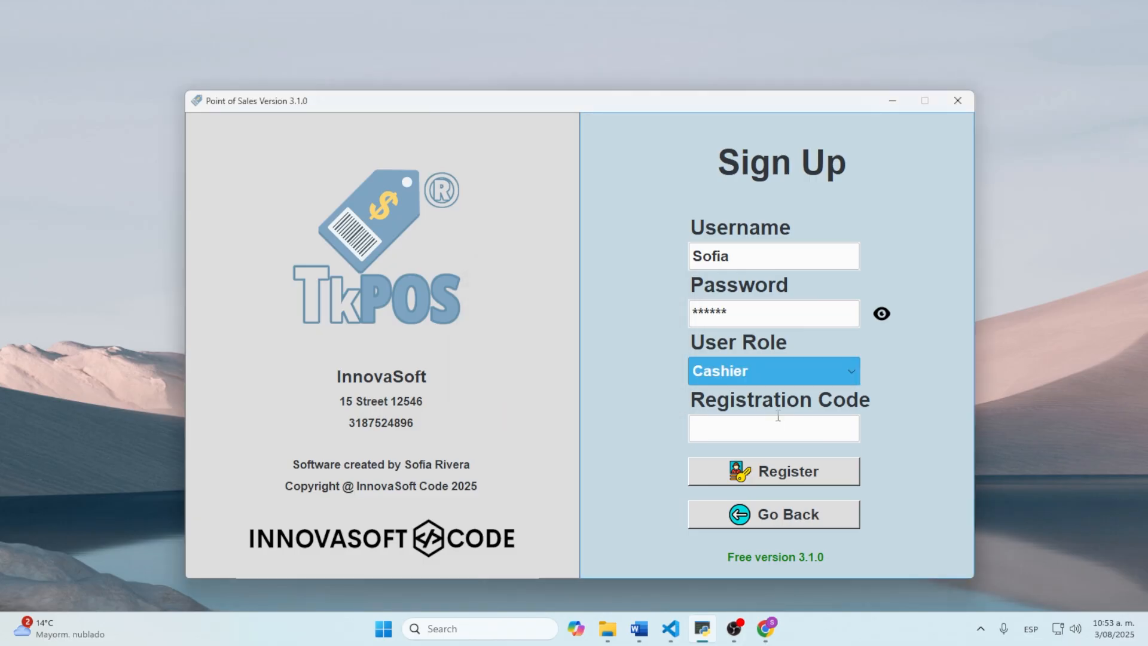
{"action": "left_click", "coordinate": [775, 427]}
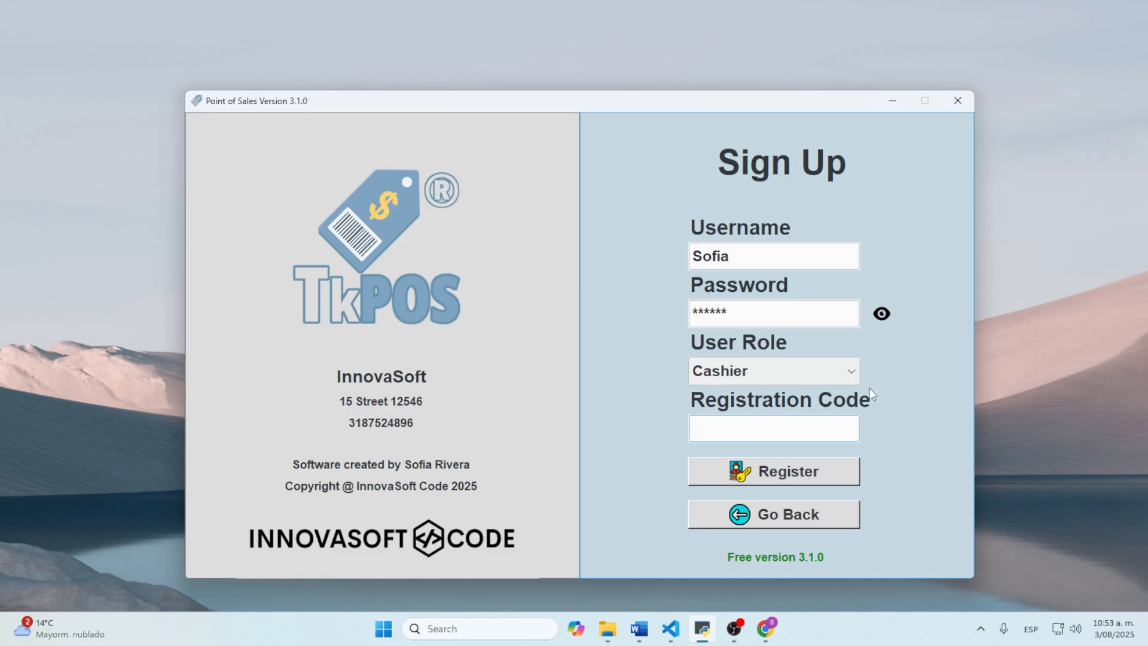
{"action": "type", "text": "1234"}
{"action": "left_click", "coordinate": [781, 471]}
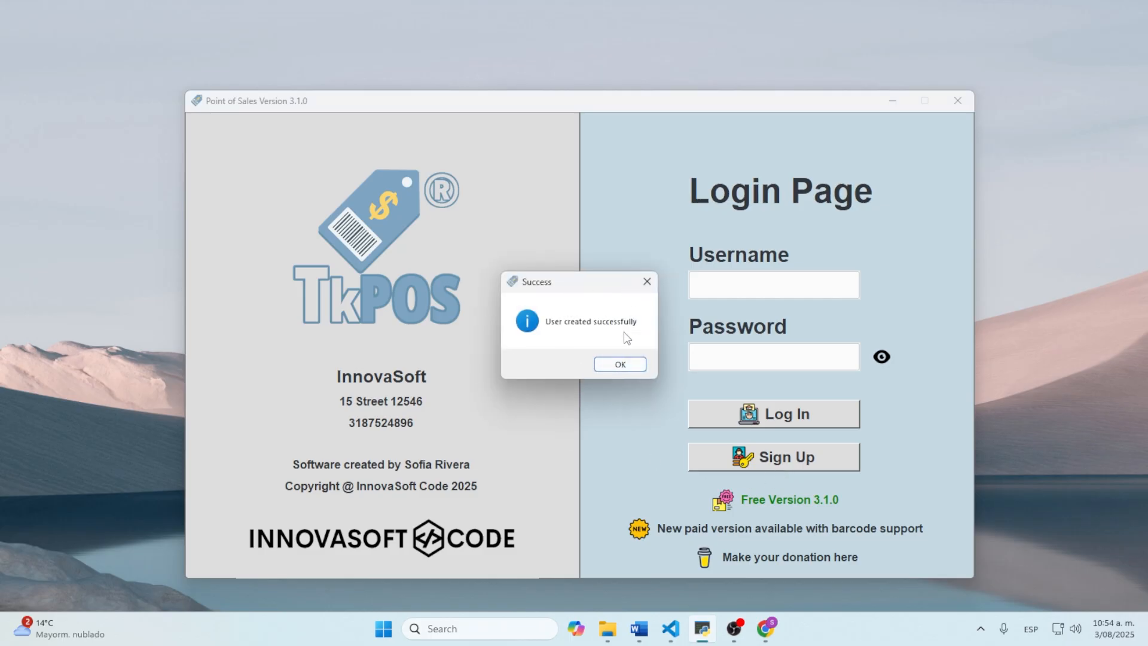
{"action": "left_click", "coordinate": [626, 363]}
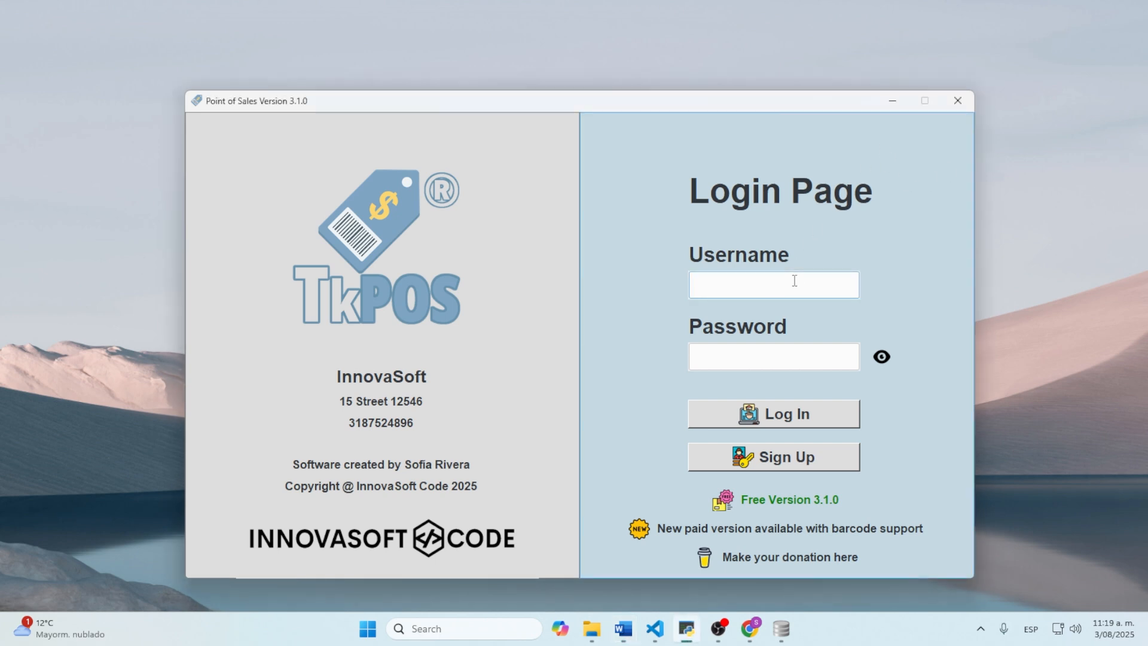
Step: Log in as Admin with the administrator password after checking it, and confirm the success message
{"action": "type", "text": "Admin"}
{"action": "left_click", "coordinate": [789, 351]}
{"action": "type", "text": "admin"}
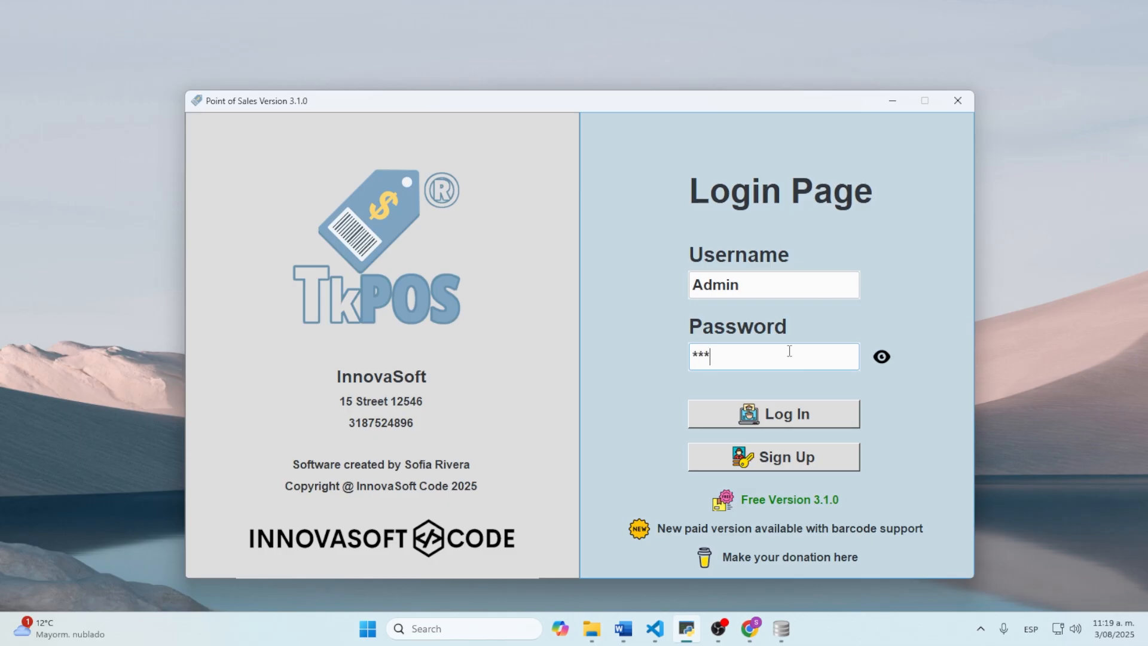
{"action": "left_click", "coordinate": [881, 356]}
{"action": "left_click", "coordinate": [883, 359]}
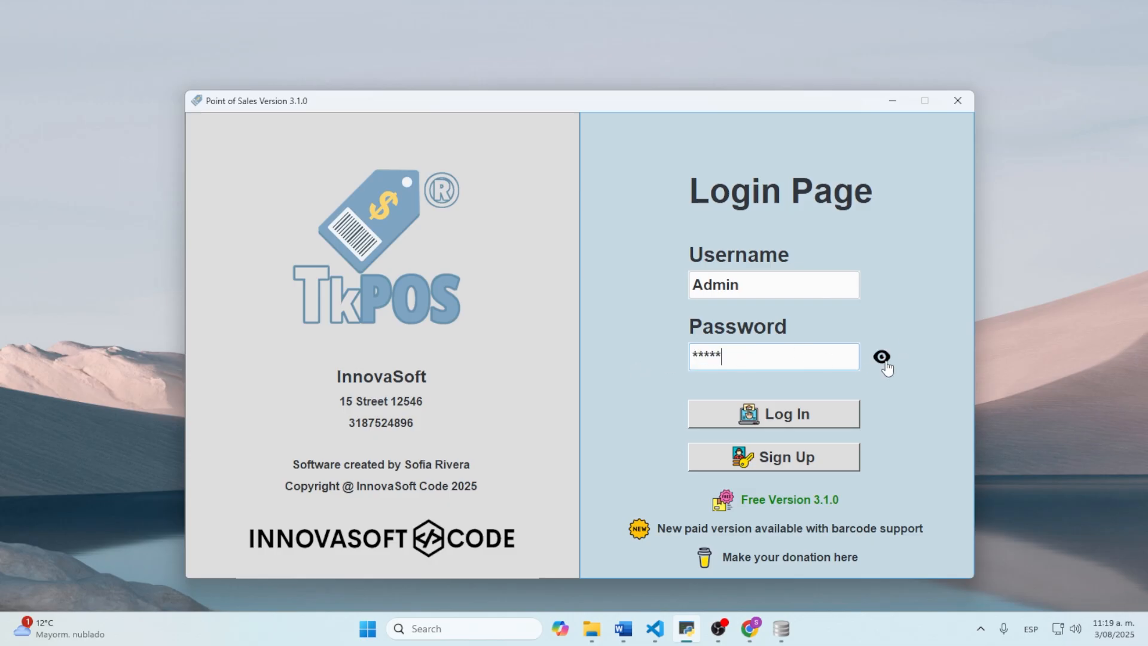
{"action": "left_click", "coordinate": [796, 416]}
{"action": "left_click", "coordinate": [605, 366]}
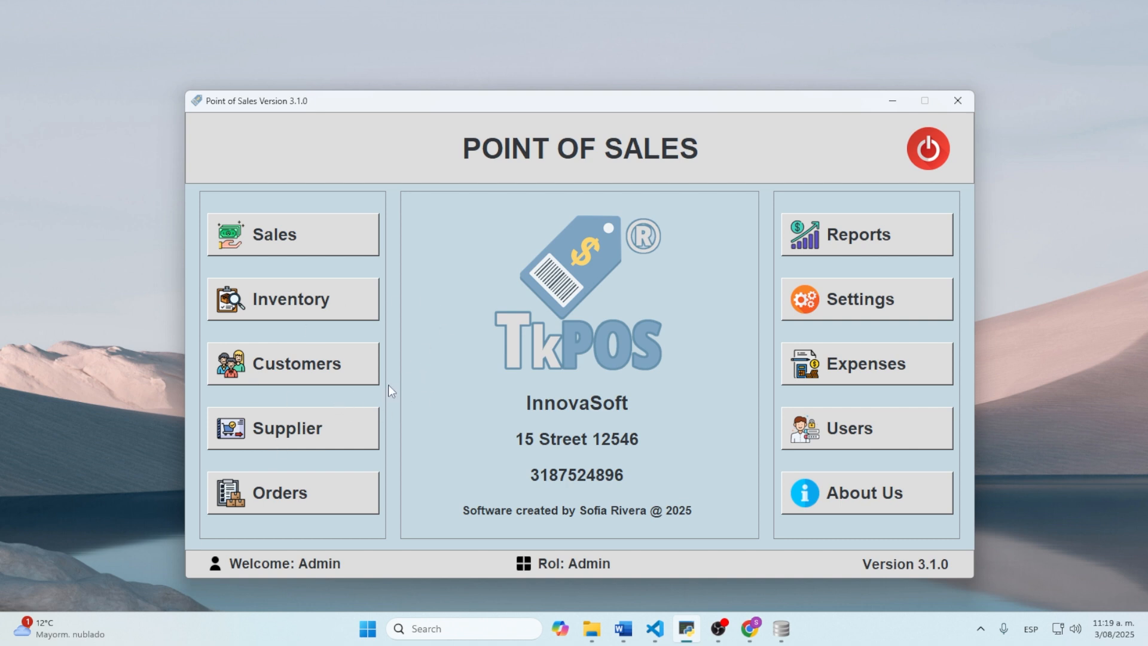
Step: In Customers, enter 'Walk-in customer' with its ID number, phone, address and e-mail
{"action": "left_click", "coordinate": [303, 373]}
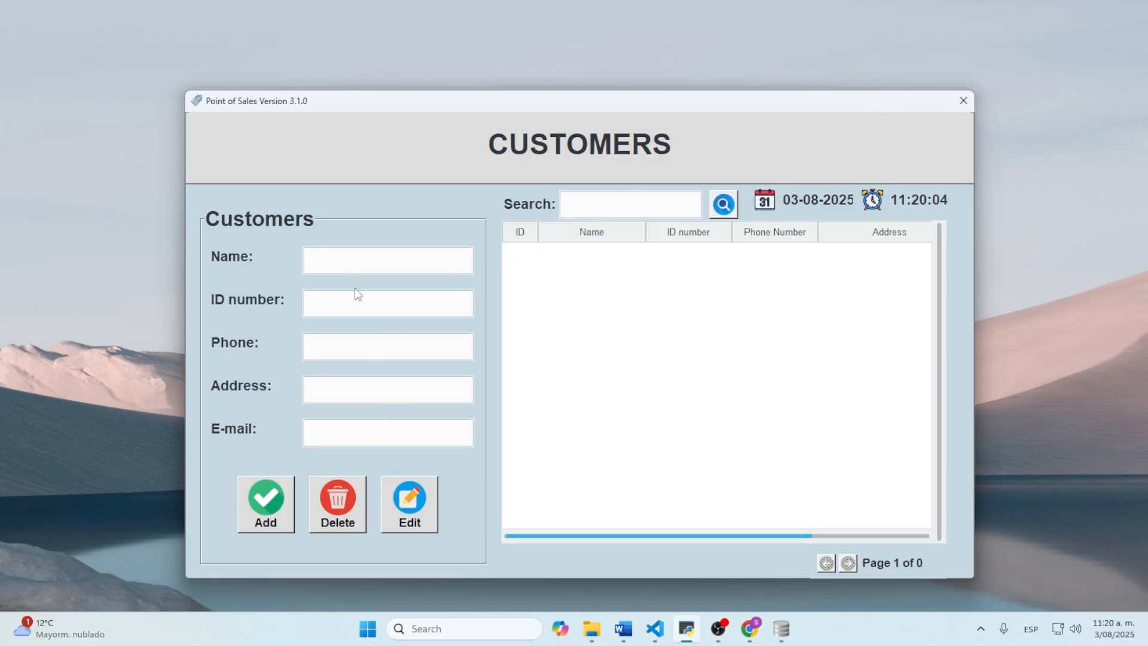
{"action": "left_click", "coordinate": [383, 261]}
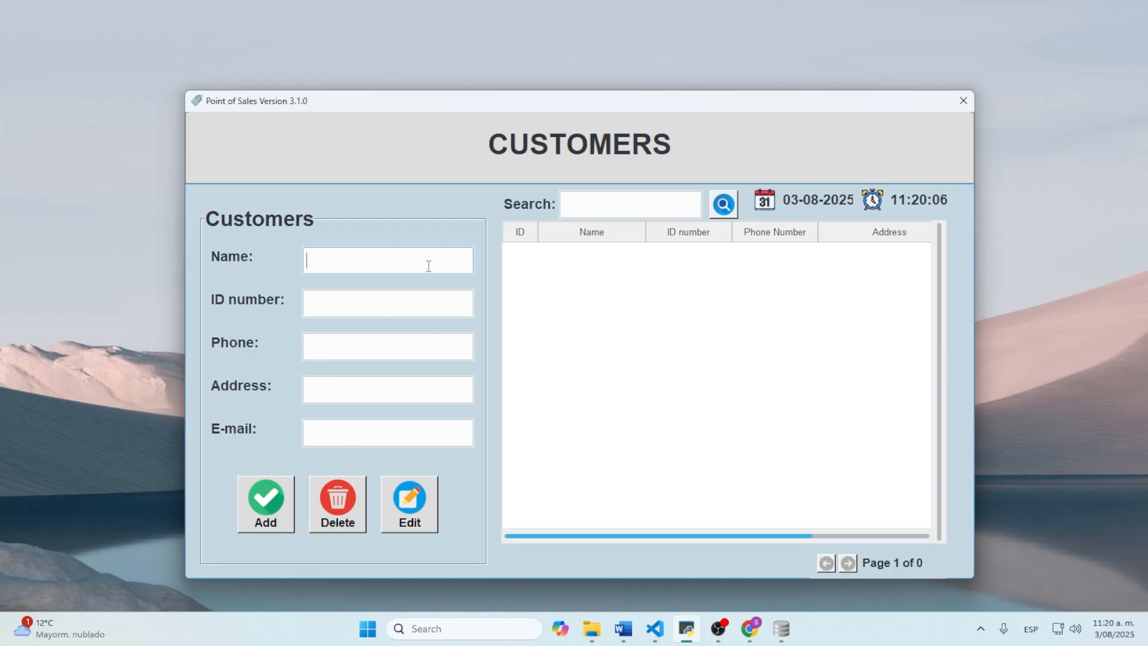
{"action": "type", "text": "Walk-in cus"}
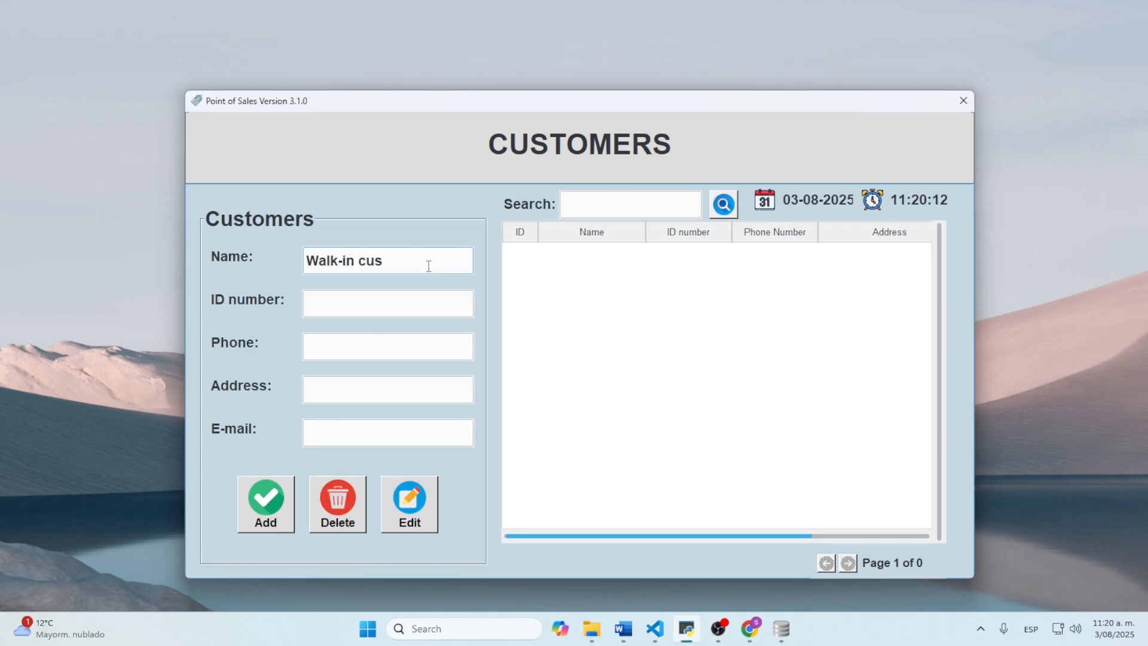
{"action": "type", "text": "tomer"}
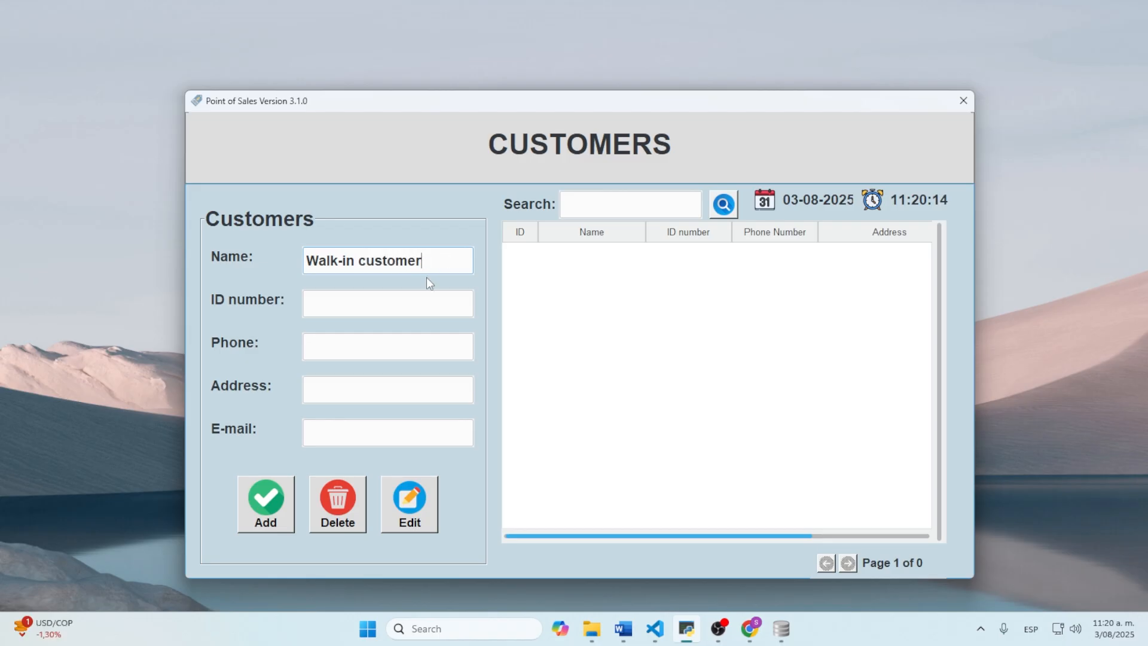
{"action": "left_click", "coordinate": [377, 296]}
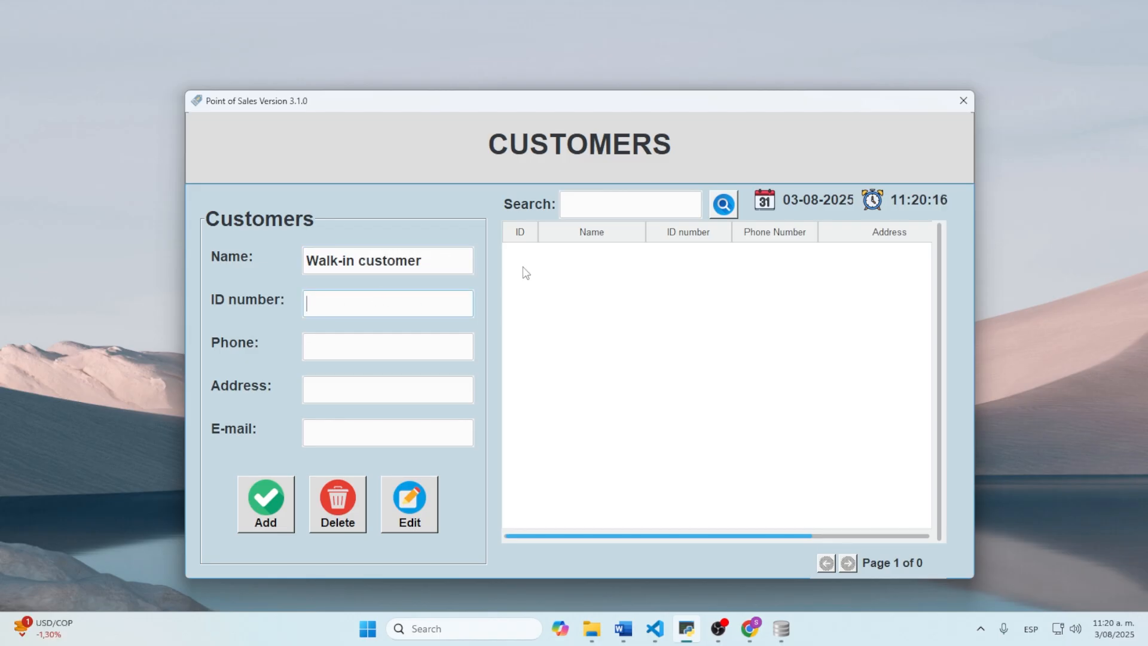
{"action": "type", "text": "12345698"}
{"action": "left_click", "coordinate": [436, 340]}
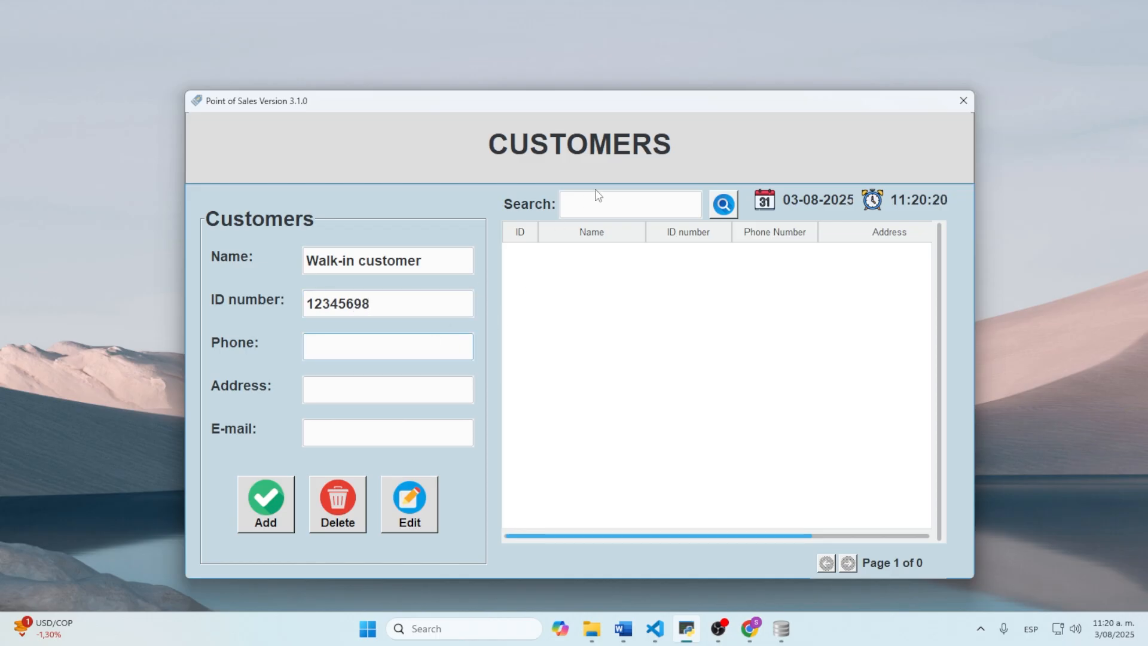
{"action": "type", "text": "315264789"}
{"action": "left_click", "coordinate": [342, 390]}
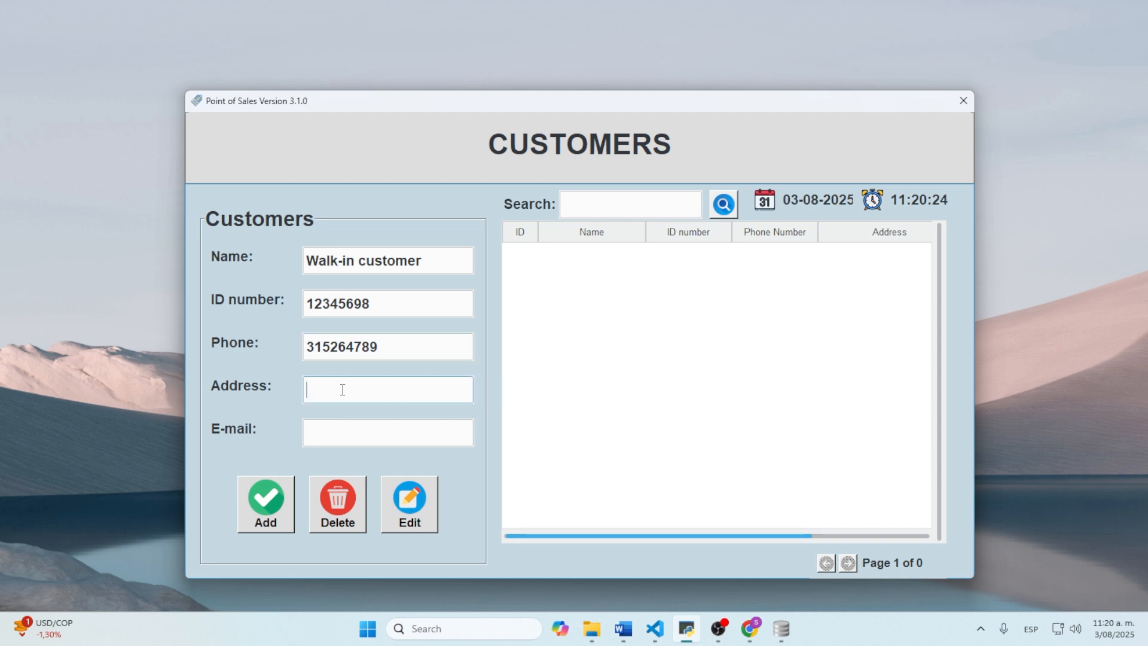
{"action": "type", "text": "12 st 12345"}
{"action": "left_click", "coordinate": [335, 431]}
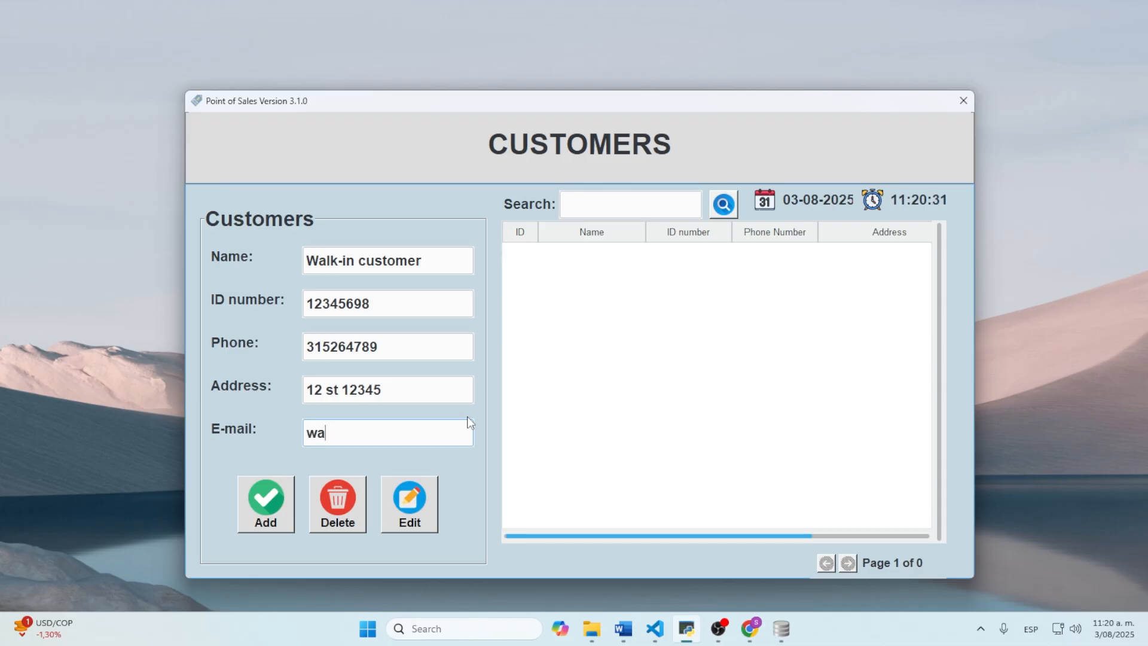
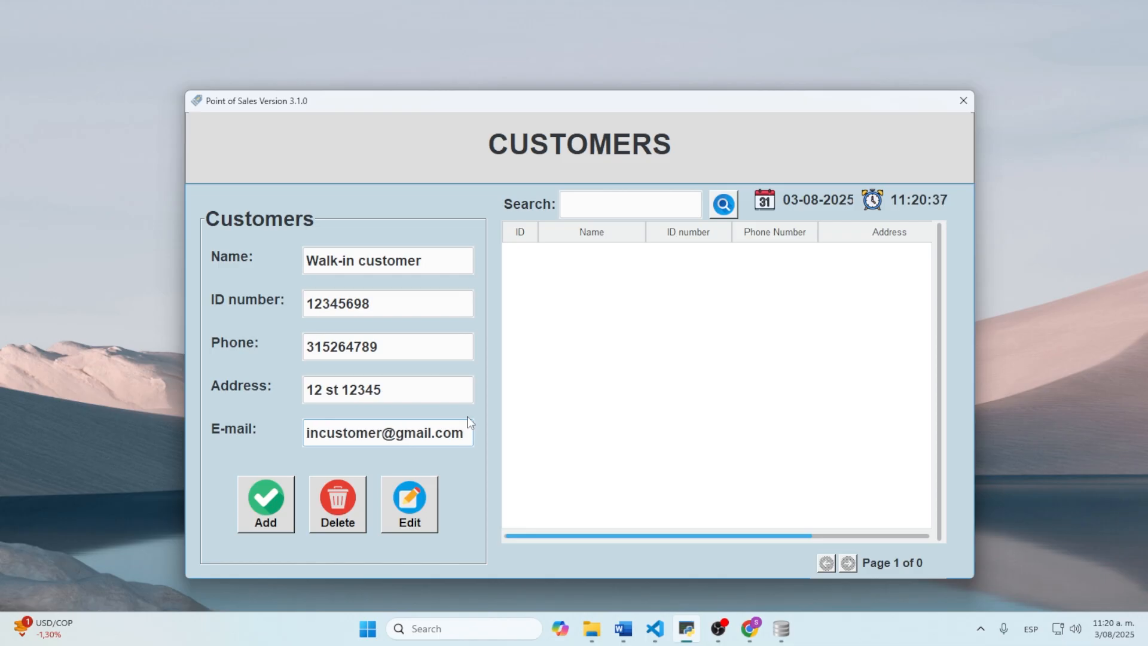
Step: Save the Walk-in customer, select its record, and close the Customers window
{"action": "left_click", "coordinate": [248, 505]}
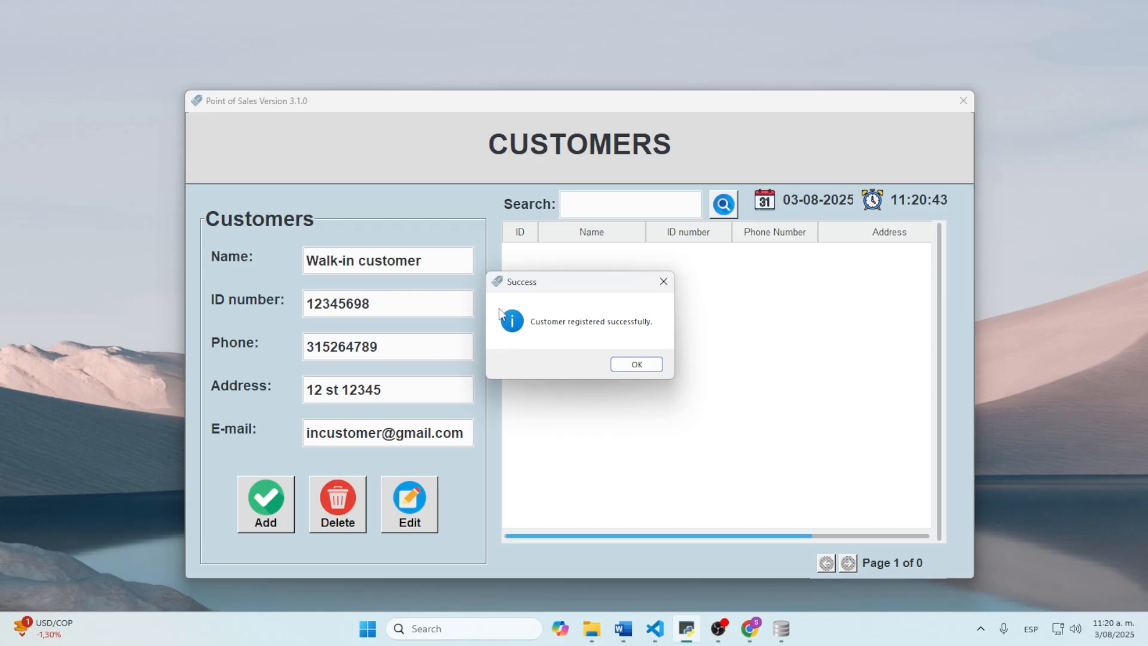
{"action": "left_click", "coordinate": [657, 365]}
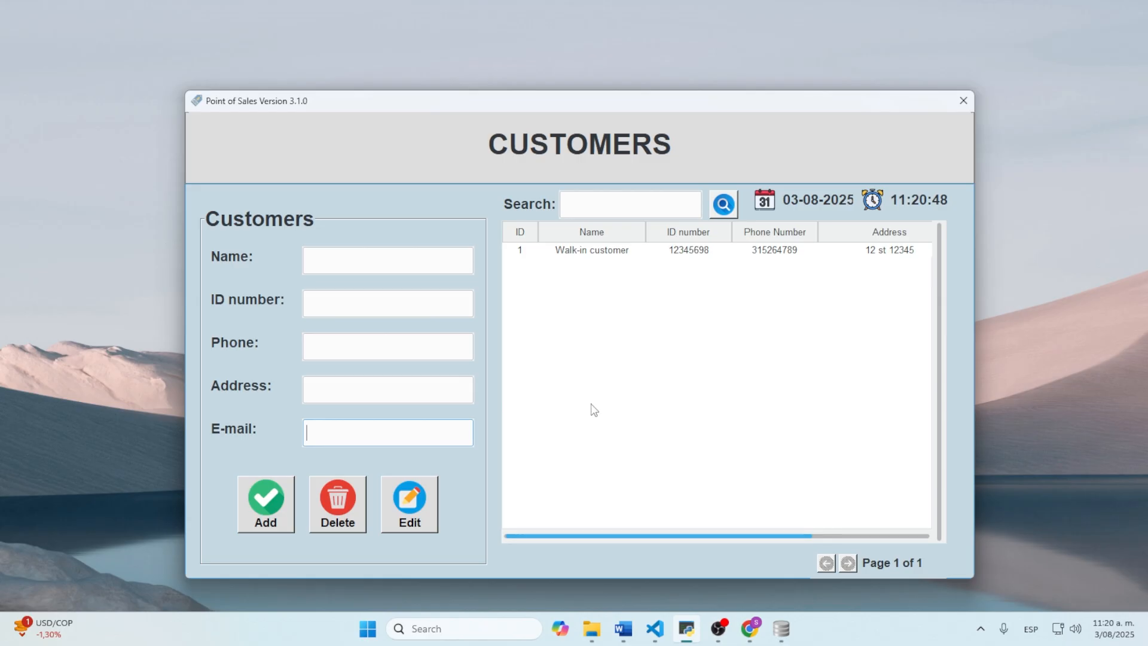
{"action": "left_click", "coordinate": [649, 256]}
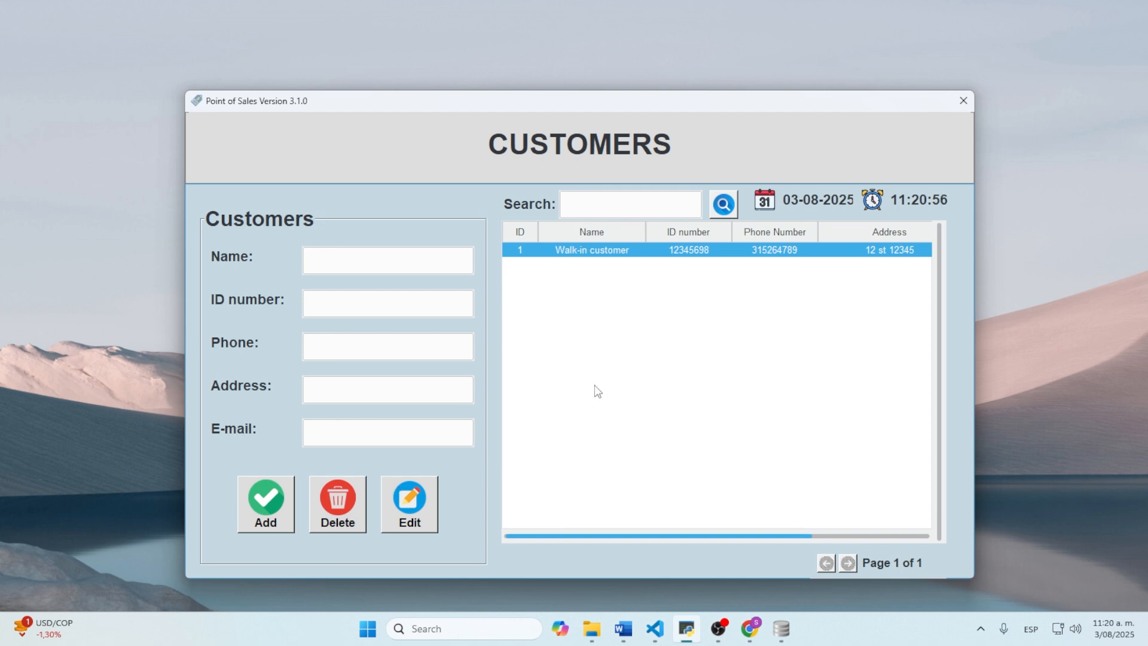
{"action": "left_click", "coordinate": [964, 101]}
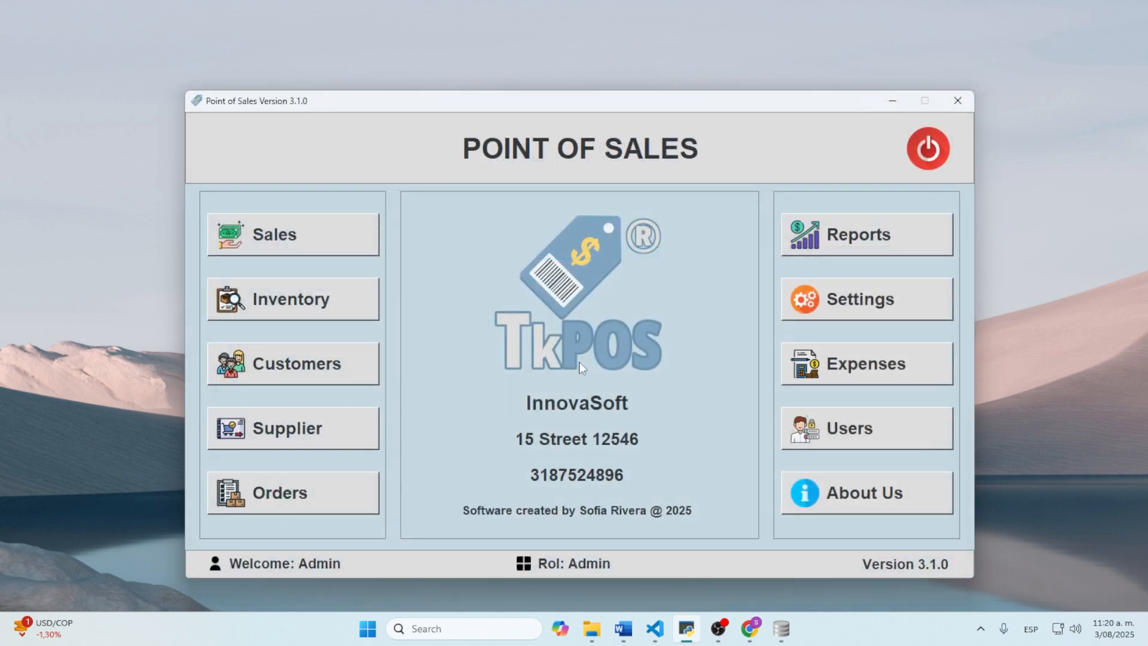
Step: In Suppliers, enter the name Costco with its ID number and phone number
{"action": "left_click", "coordinate": [313, 437]}
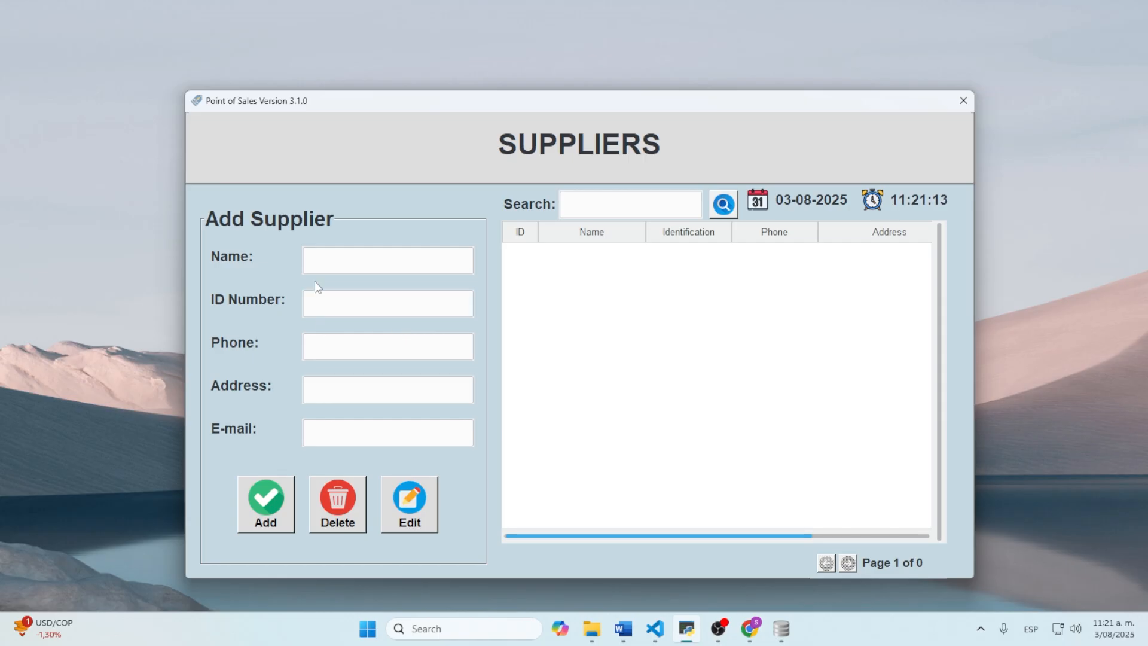
{"action": "left_click", "coordinate": [325, 265]}
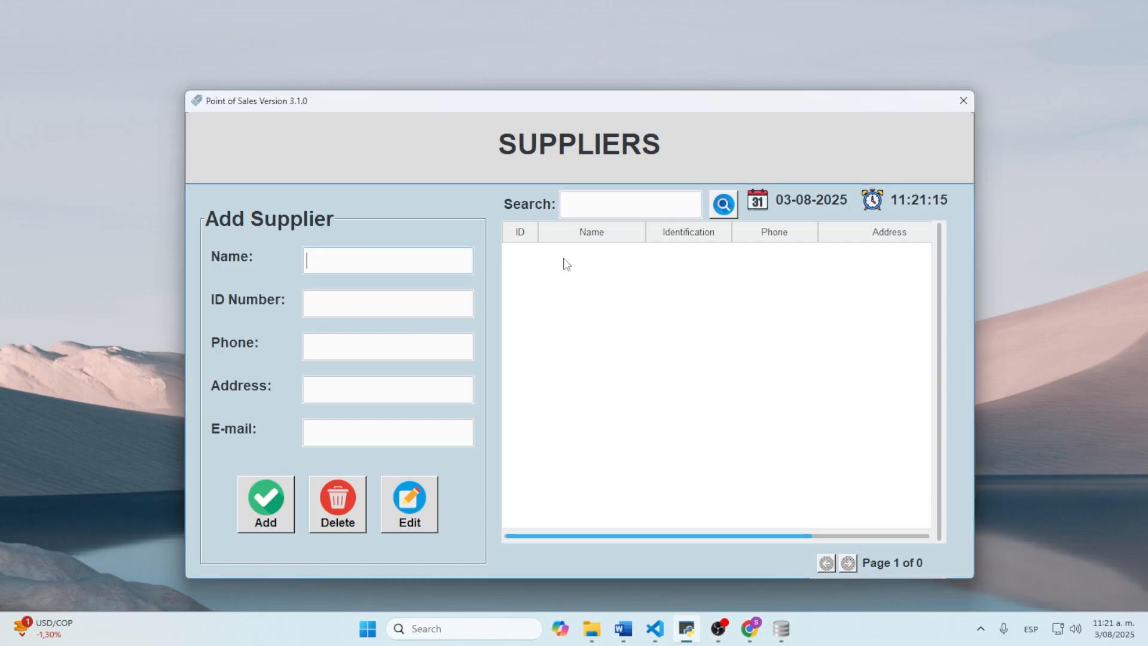
{"action": "type", "text": "Cop"}
{"action": "key", "text": "BackSpace"}
{"action": "type", "text": "stco"}
{"action": "key", "text": "Tab"}
{"action": "type", "text": "1"}
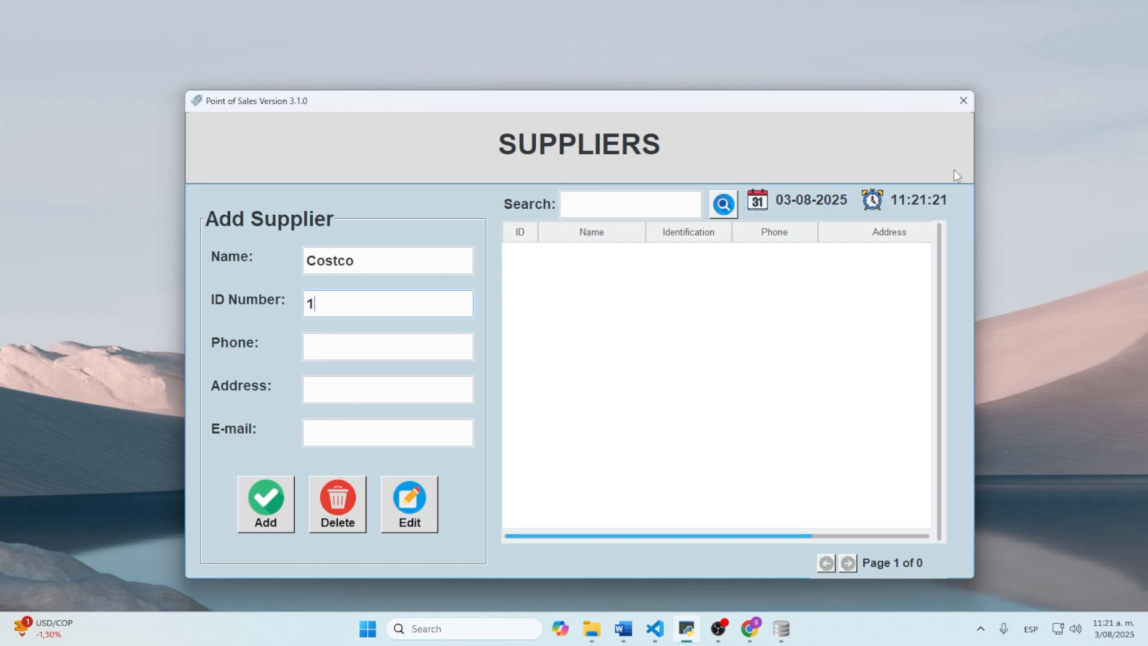
{"action": "type", "text": "2345678"}
{"action": "key", "text": "Tab"}
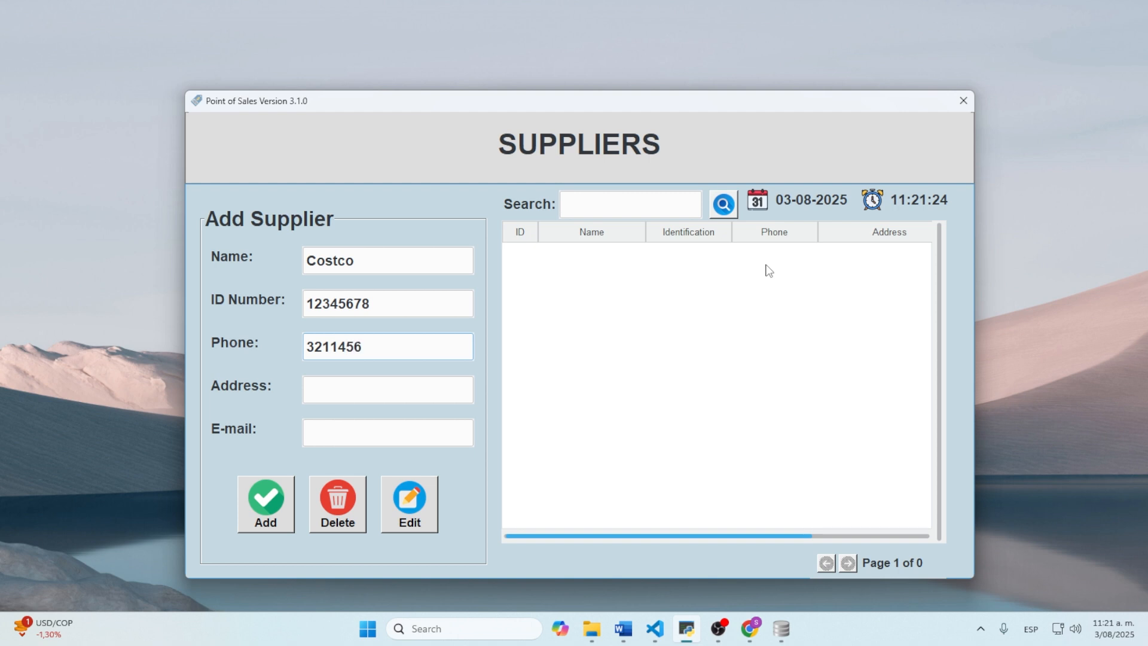
Step: Add Costco's address and e-mail, save the supplier, and close the Suppliers window
{"action": "left_click", "coordinate": [430, 397]}
{"action": "type", "text": "1"}
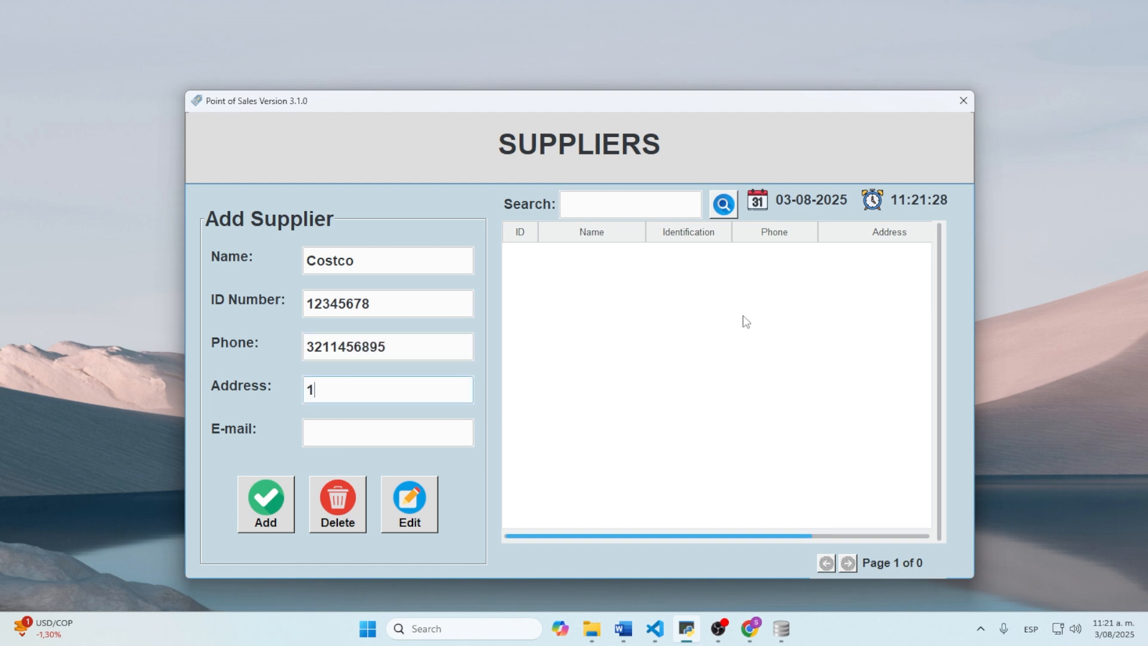
{"action": "type", "text": "2"}
{"action": "key", "text": "BackSpace"}
{"action": "type", "text": "5 st 12345"}
{"action": "key", "text": "Tab"}
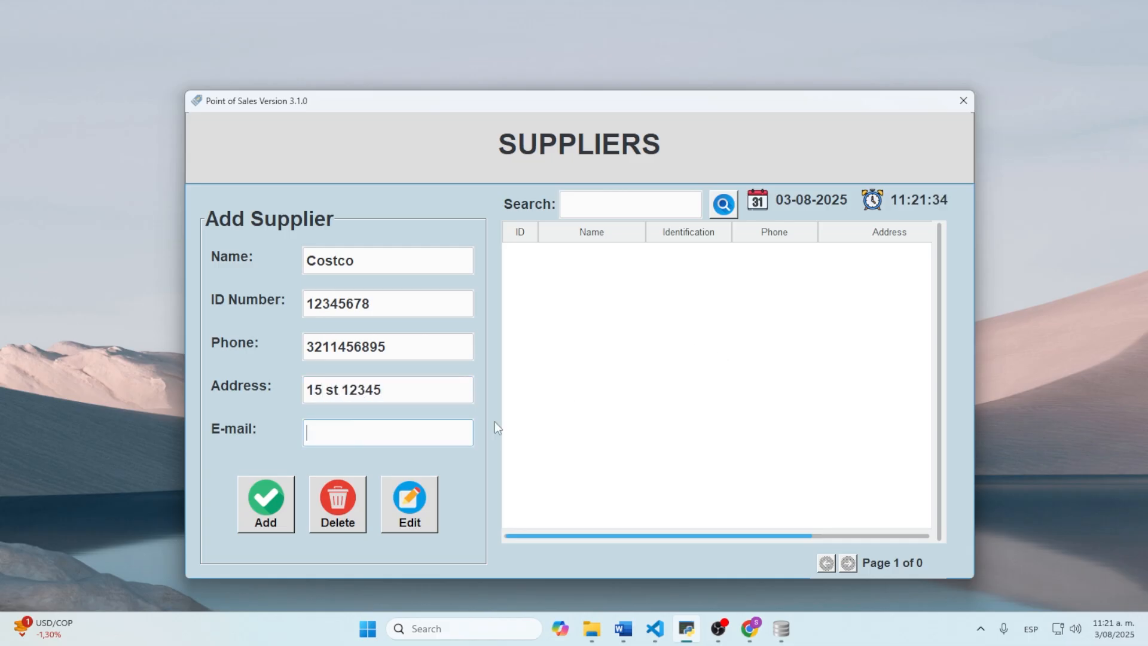
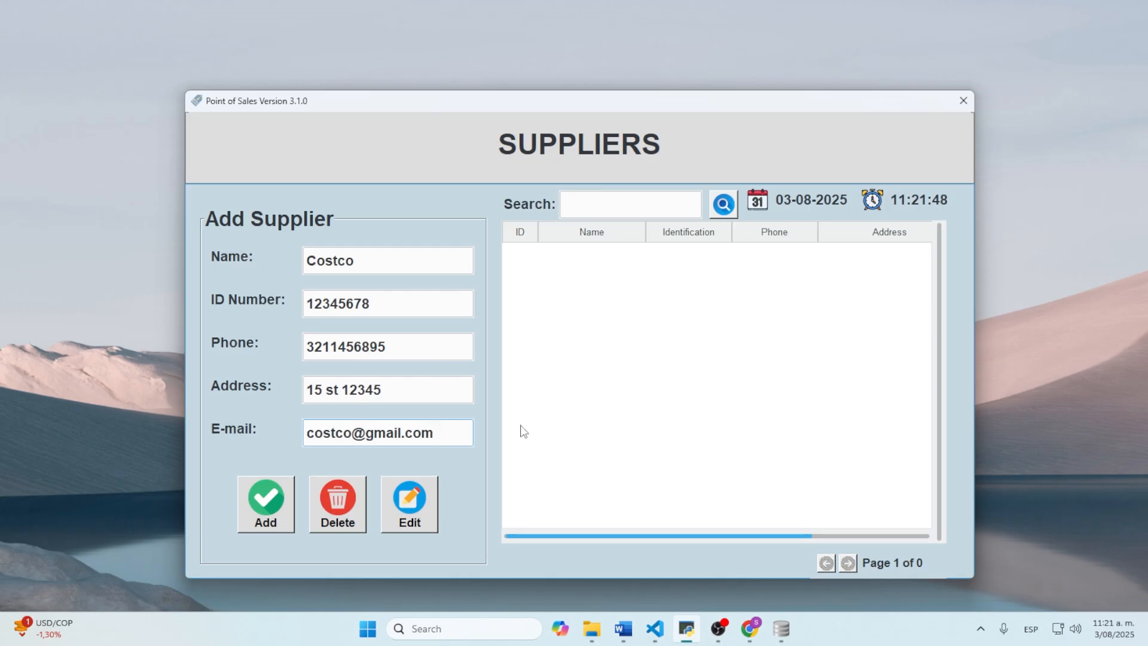
{"action": "left_click", "coordinate": [251, 499]}
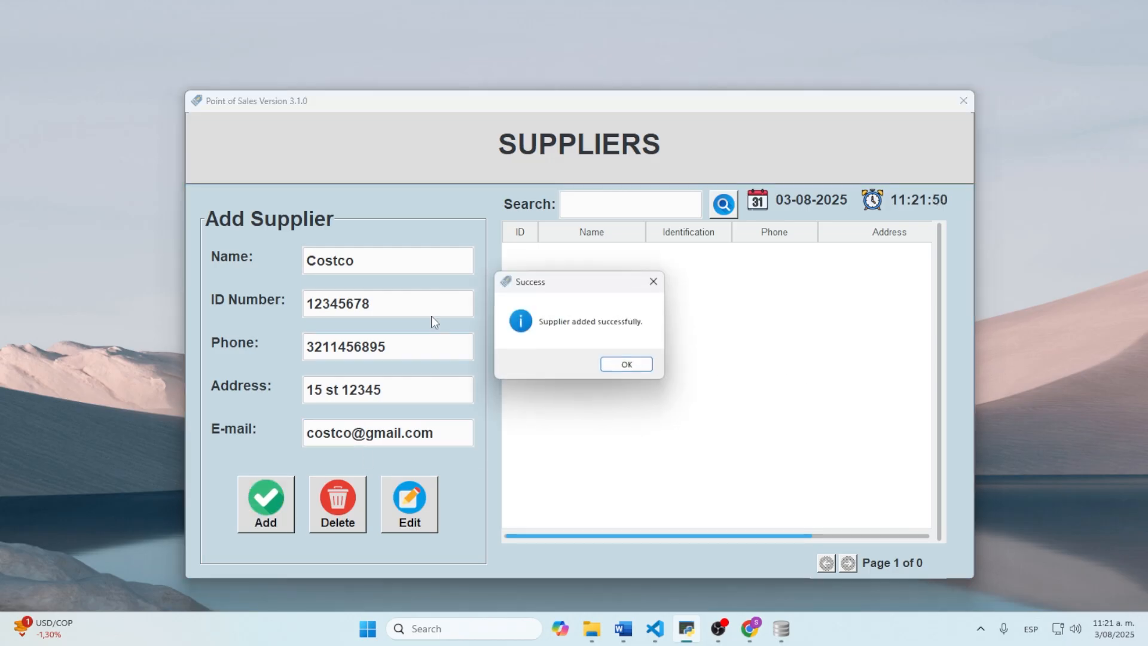
{"action": "left_click", "coordinate": [630, 361]}
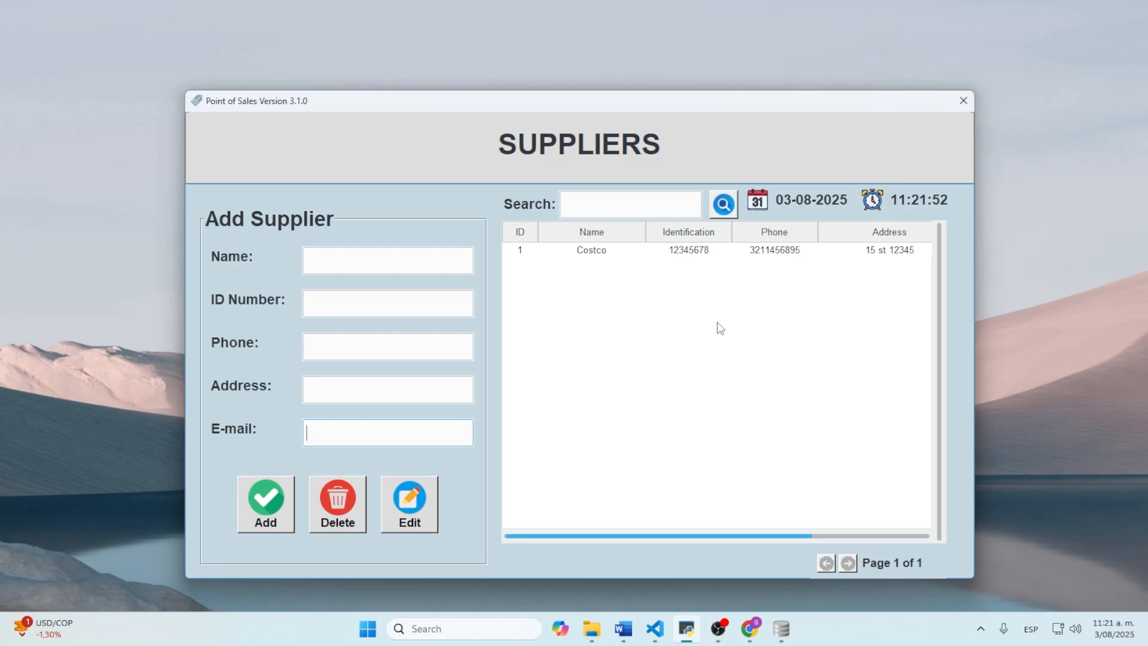
{"action": "left_click", "coordinate": [607, 256]}
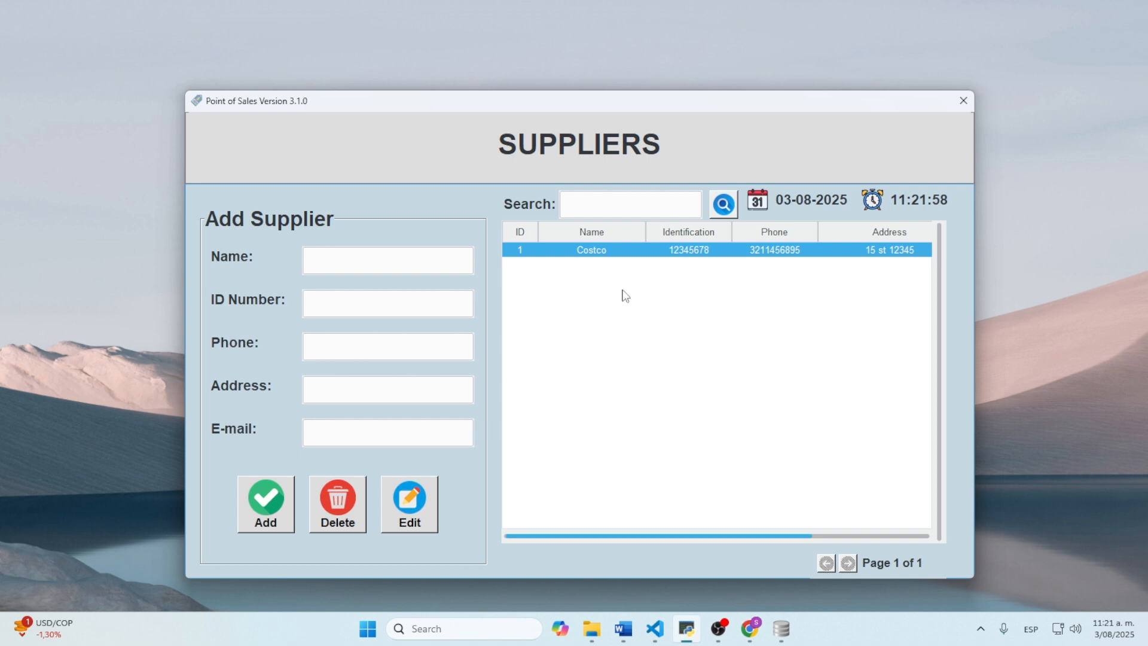
{"action": "left_click", "coordinate": [963, 101]}
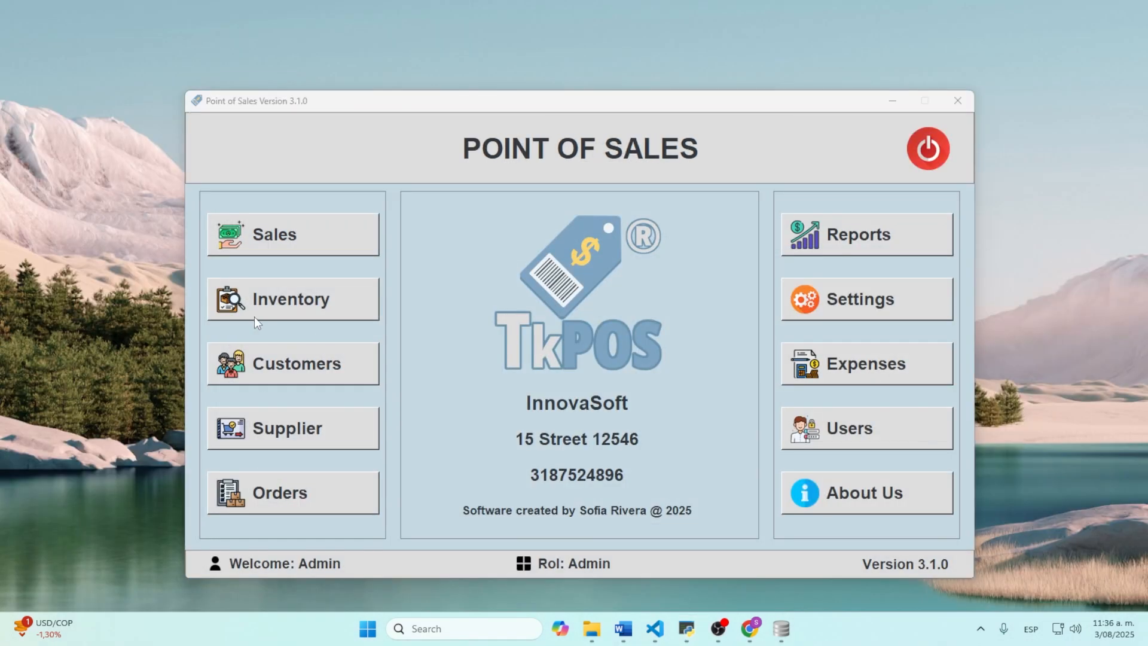
Step: In Settings > Categories, add the Cleaning supplies category
{"action": "left_click", "coordinate": [897, 298]}
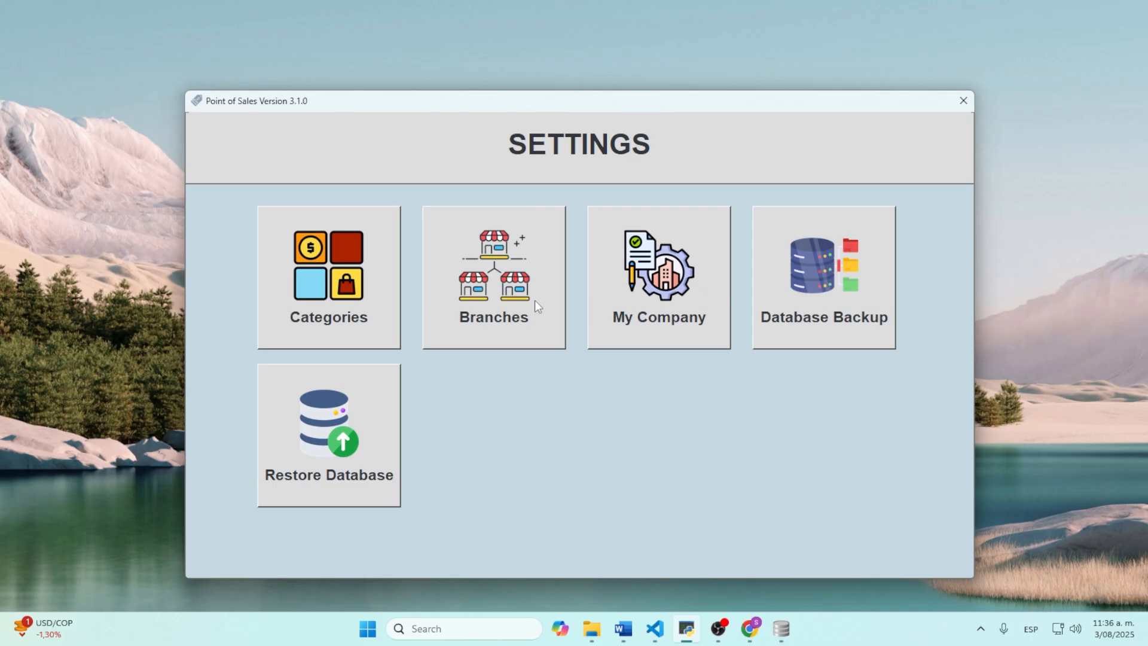
{"action": "left_click", "coordinate": [321, 291]}
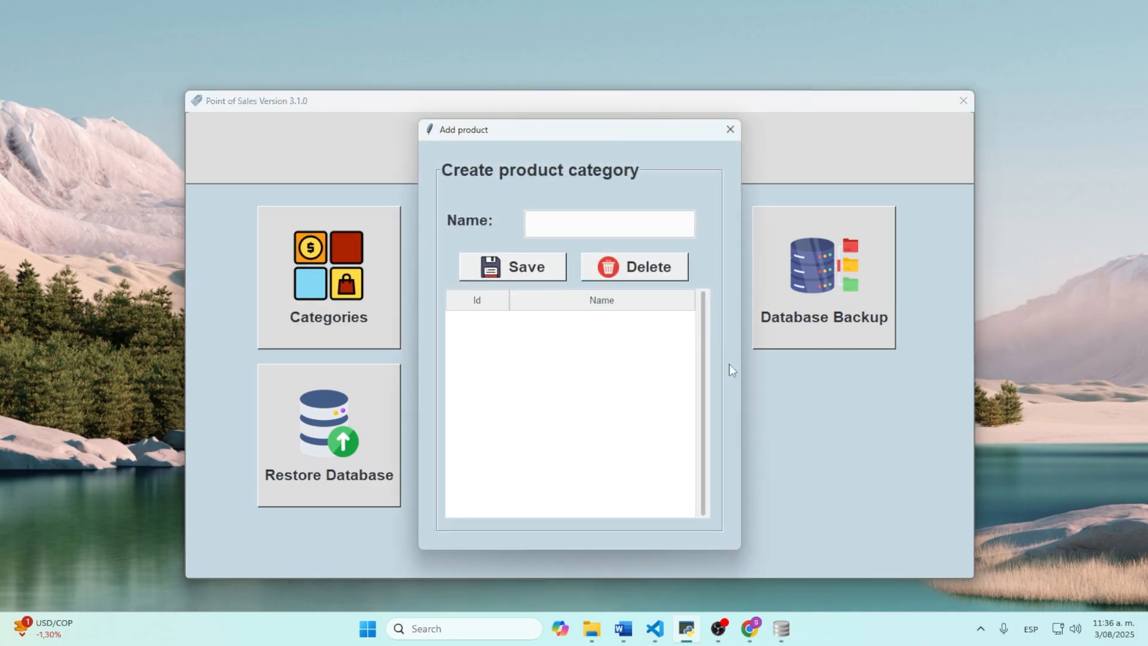
{"action": "left_click", "coordinate": [622, 231]}
{"action": "type", "text": "Clean"}
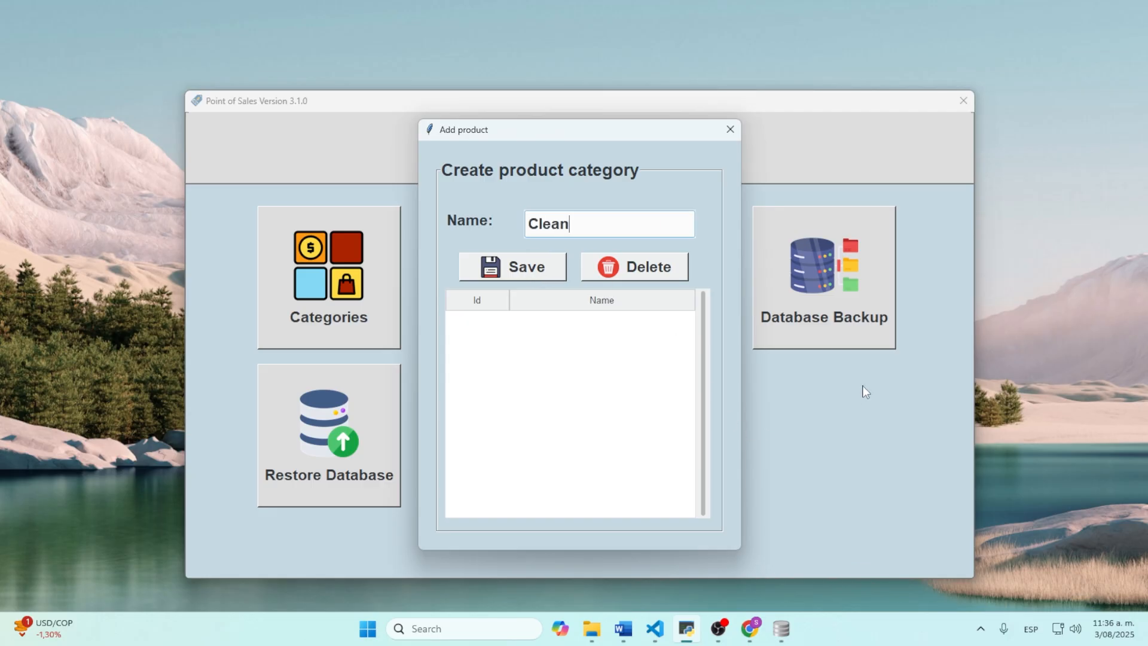
{"action": "type", "text": "ing supplies"}
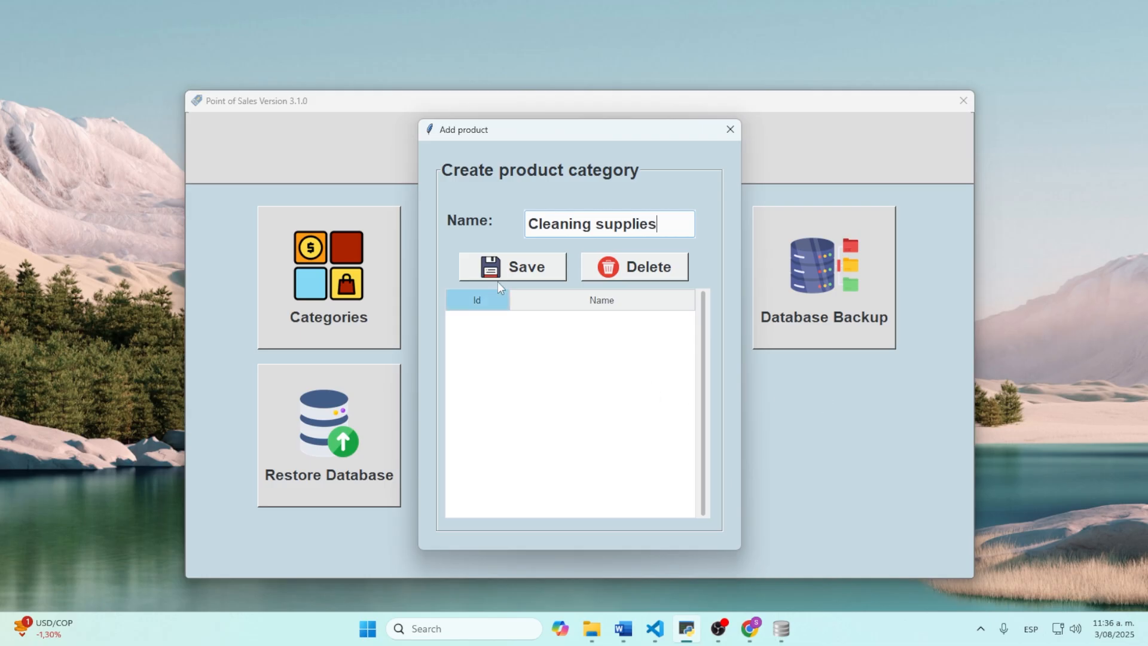
{"action": "left_click", "coordinate": [511, 269]}
{"action": "left_click", "coordinate": [627, 364]}
Step: Add the Food and beverages and Pharmacy categories, then close the category manager
{"action": "left_click", "coordinate": [589, 219]}
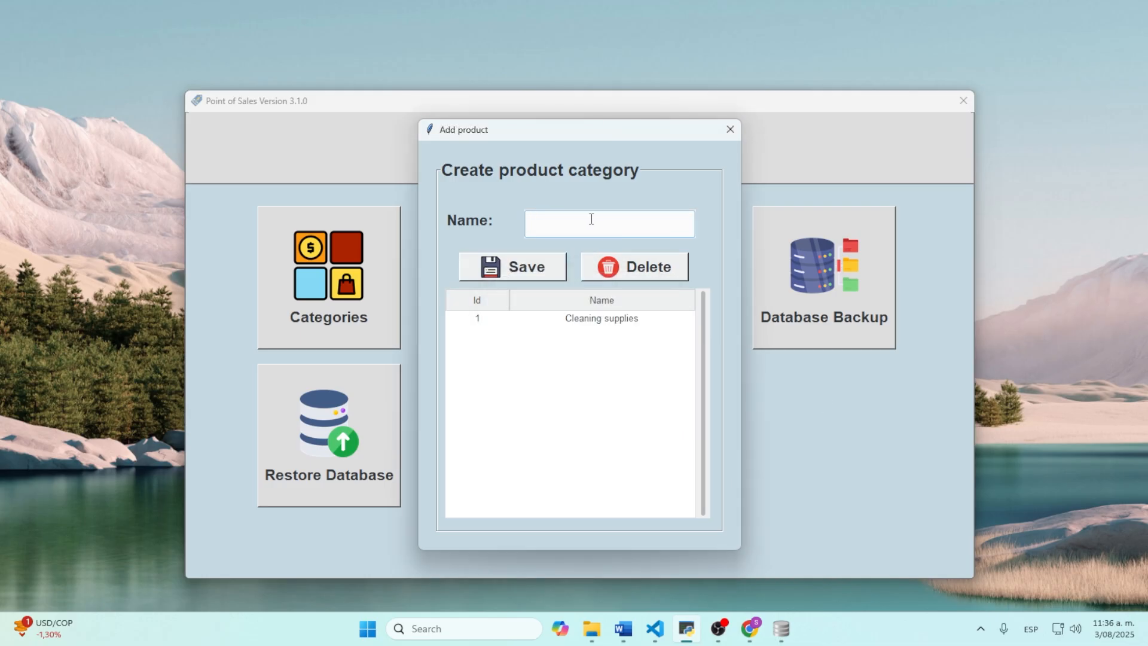
{"action": "type", "text": "Fo"}
{"action": "type", "text": "od and be"}
{"action": "type", "text": "veg"}
{"action": "type", "text": "erages"}
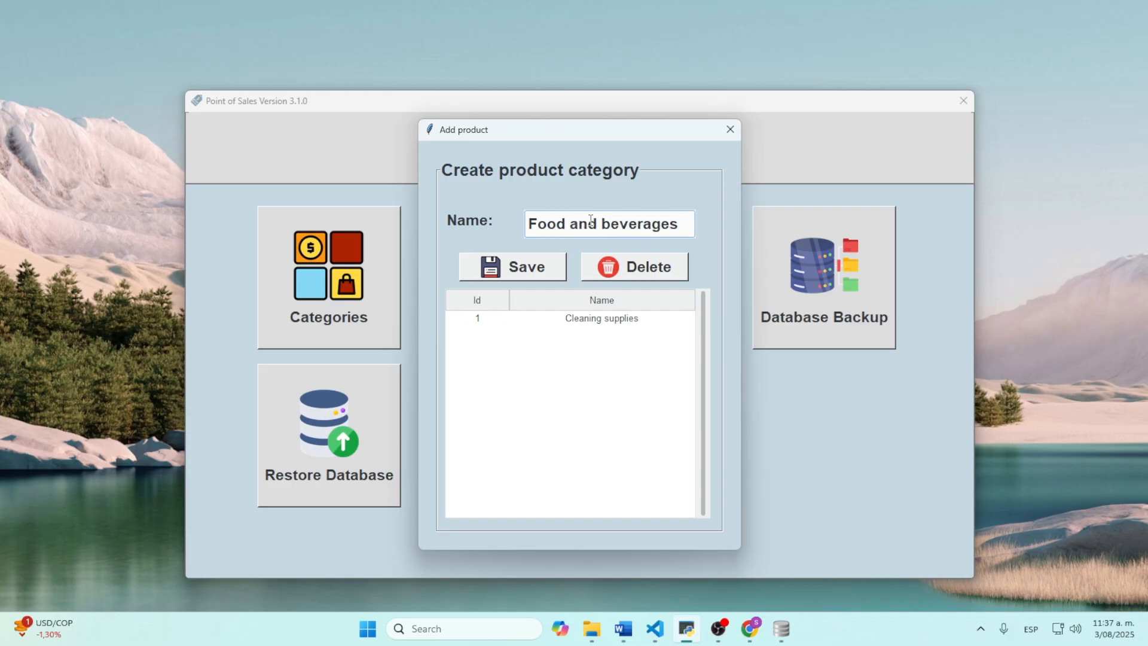
{"action": "left_click", "coordinate": [494, 272]}
{"action": "left_click", "coordinate": [625, 366]}
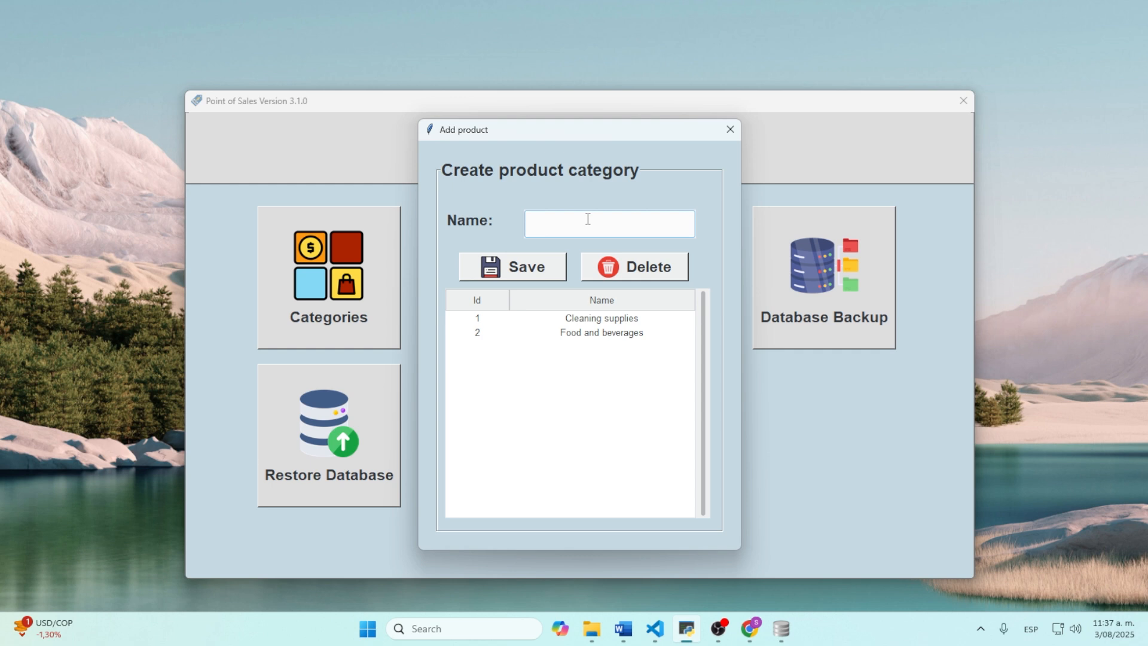
{"action": "type", "text": "Pharmacy"}
{"action": "left_click", "coordinate": [494, 268]}
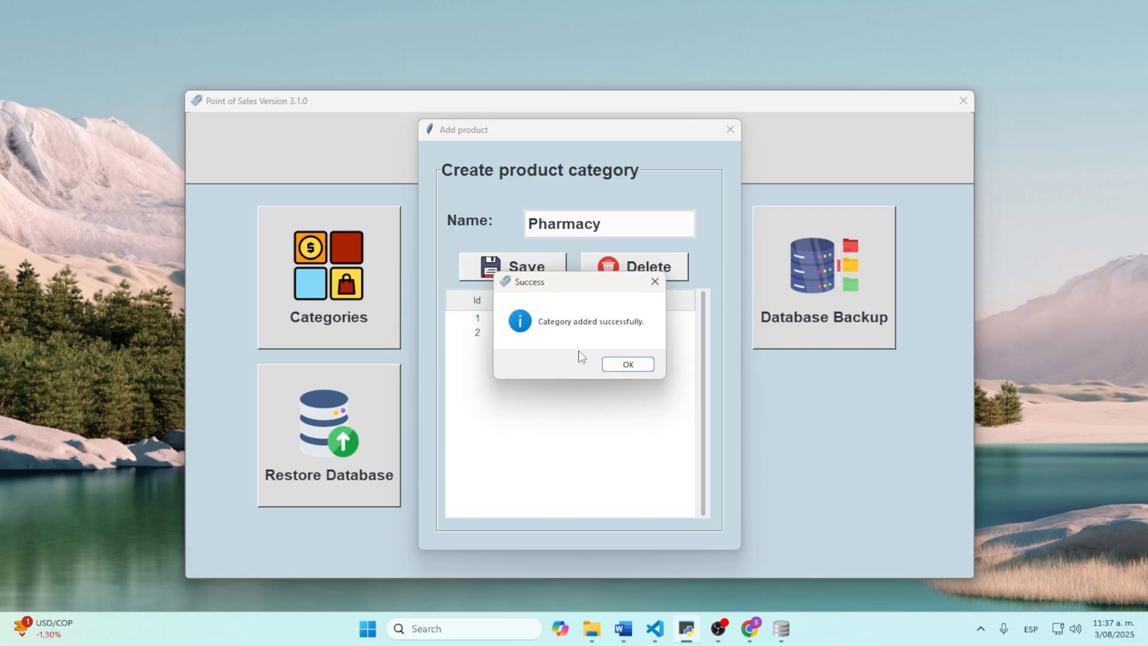
{"action": "left_click", "coordinate": [625, 364]}
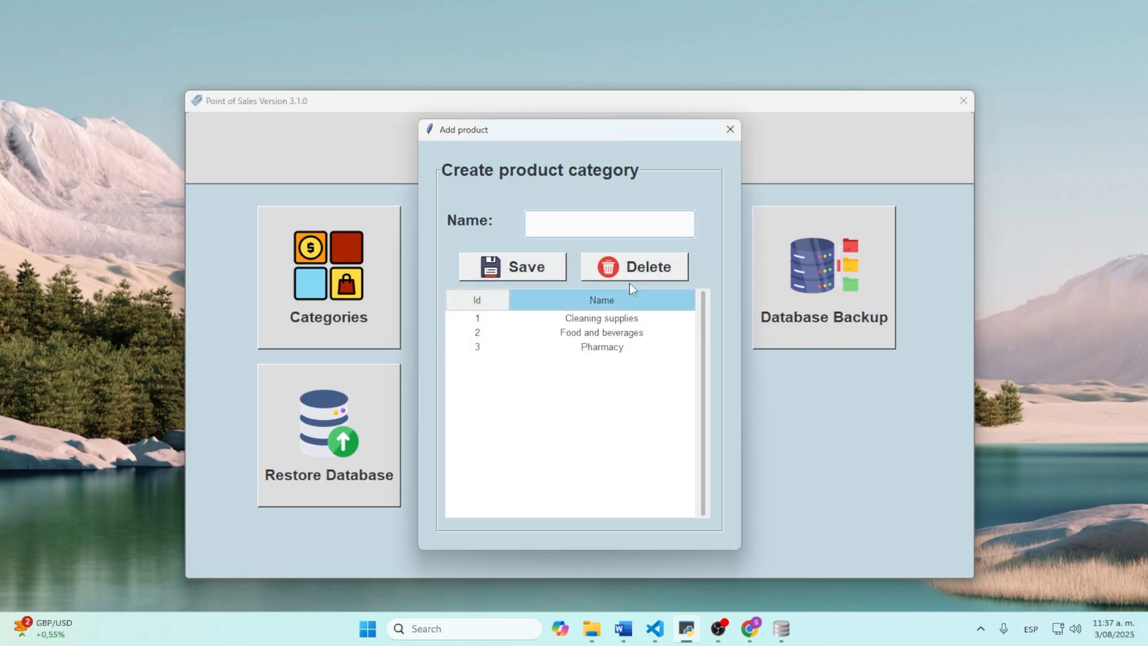
{"action": "left_click", "coordinate": [730, 129]}
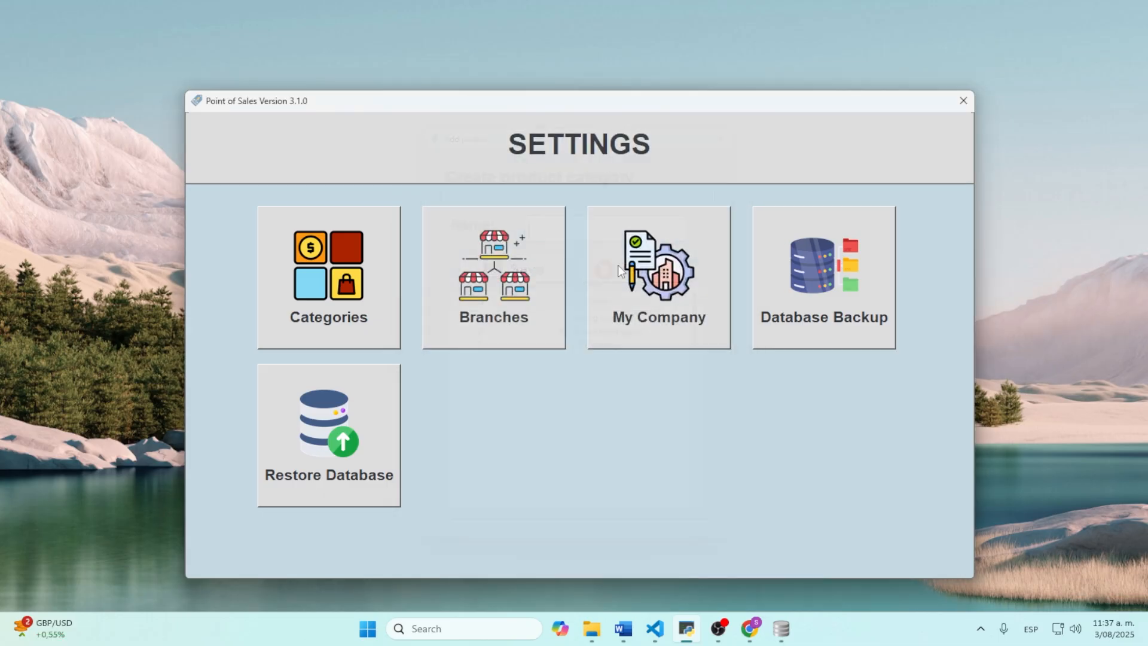
Step: Add a branch named 'Main branch' in Branches, confirm, and close the dialog
{"action": "left_click", "coordinate": [477, 309]}
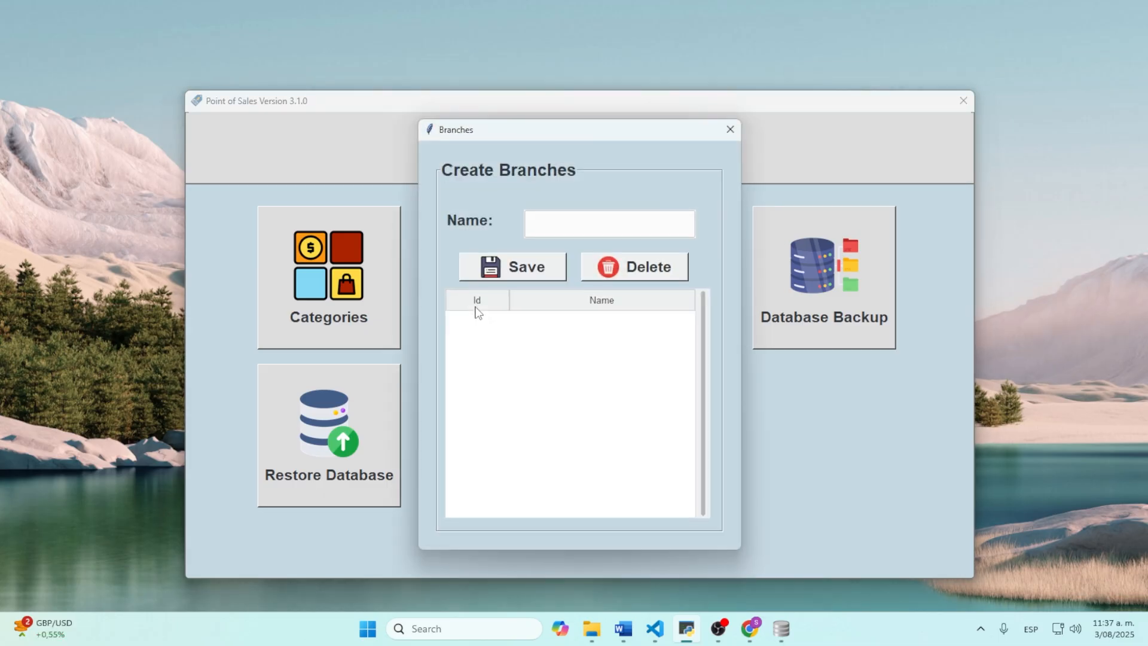
{"action": "left_click", "coordinate": [579, 227]}
{"action": "type", "text": "Main branch"}
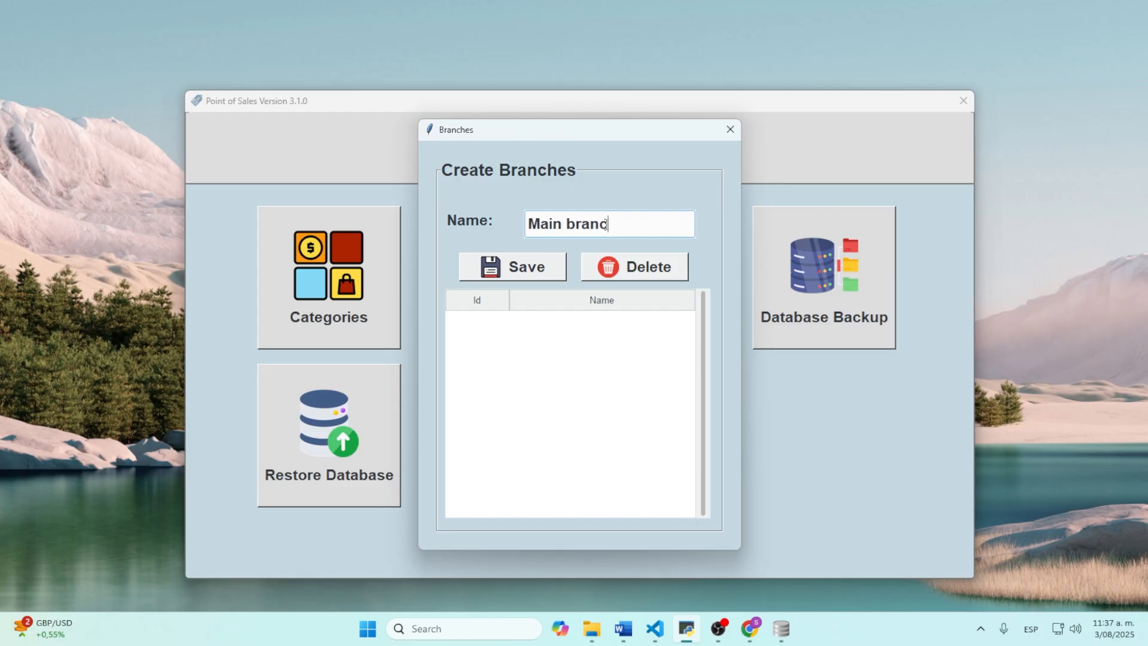
{"action": "left_click", "coordinate": [506, 269]}
{"action": "left_click", "coordinate": [625, 361]}
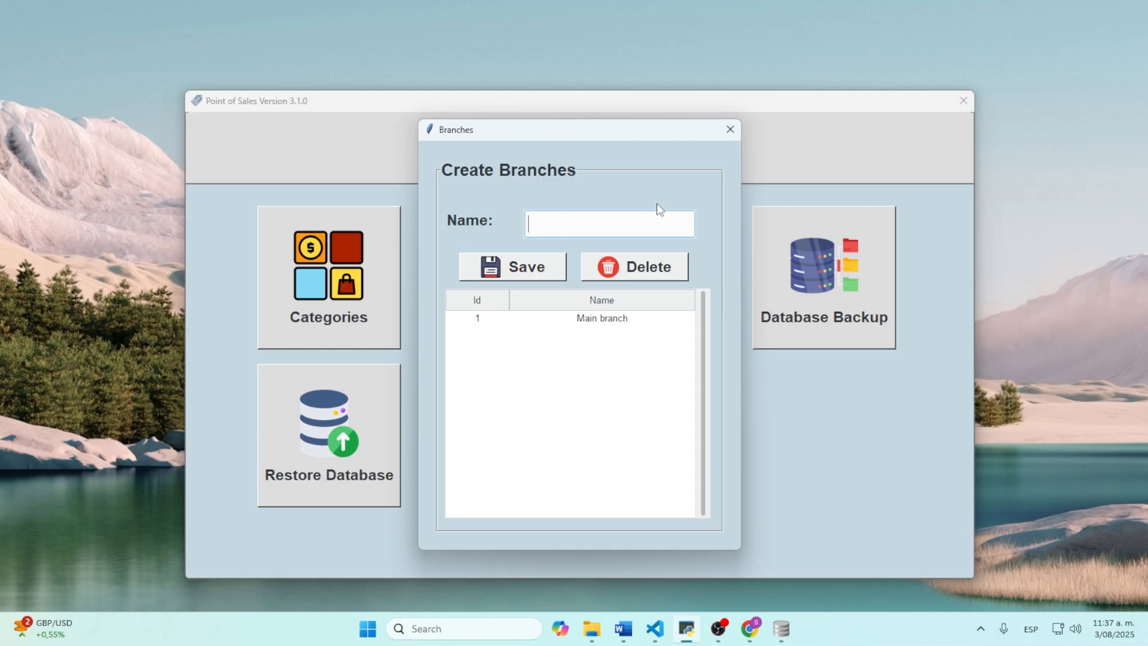
{"action": "left_click", "coordinate": [730, 129]}
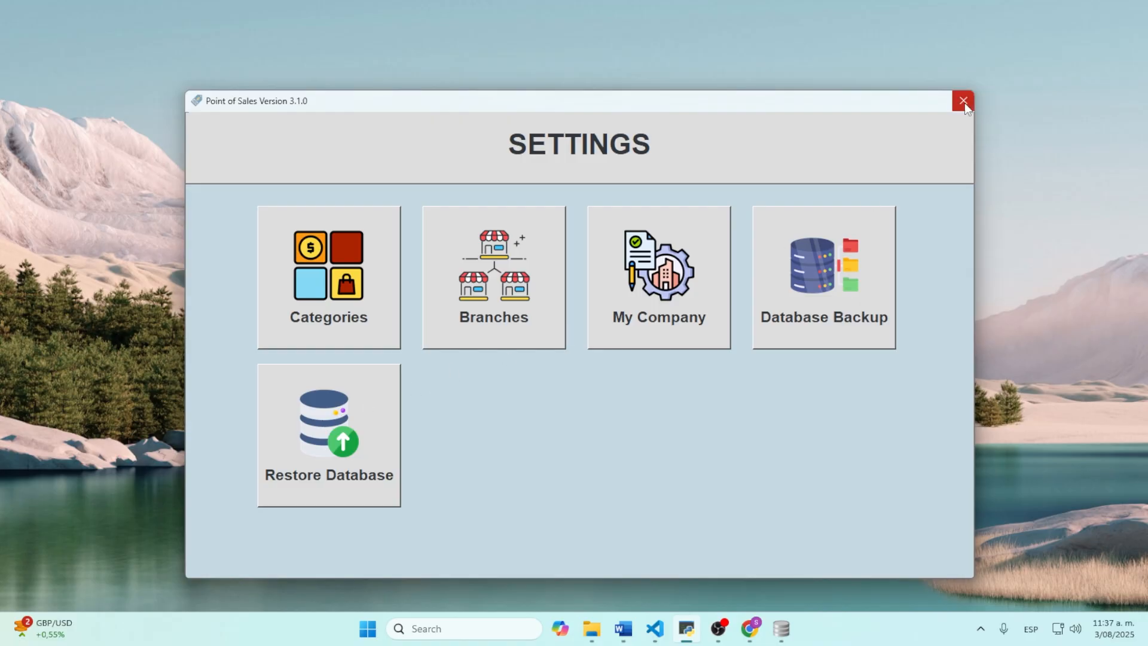
Step: In the inventory, start a new product named Coke with Costco as supplier
{"action": "left_click", "coordinate": [964, 103]}
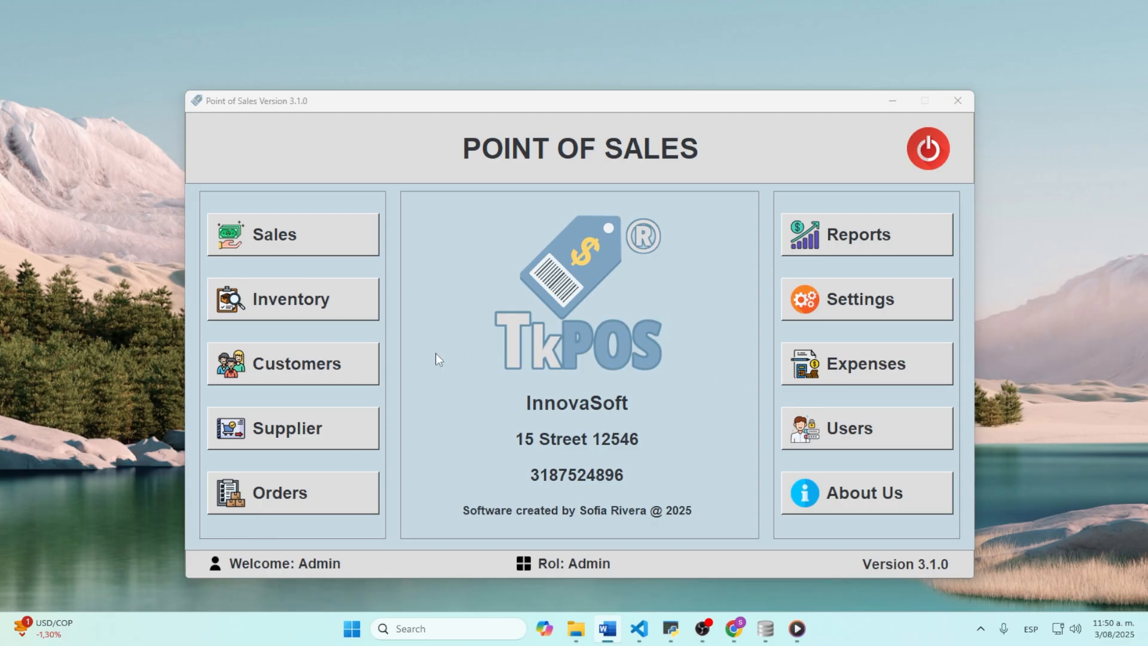
{"action": "left_click", "coordinate": [342, 305]}
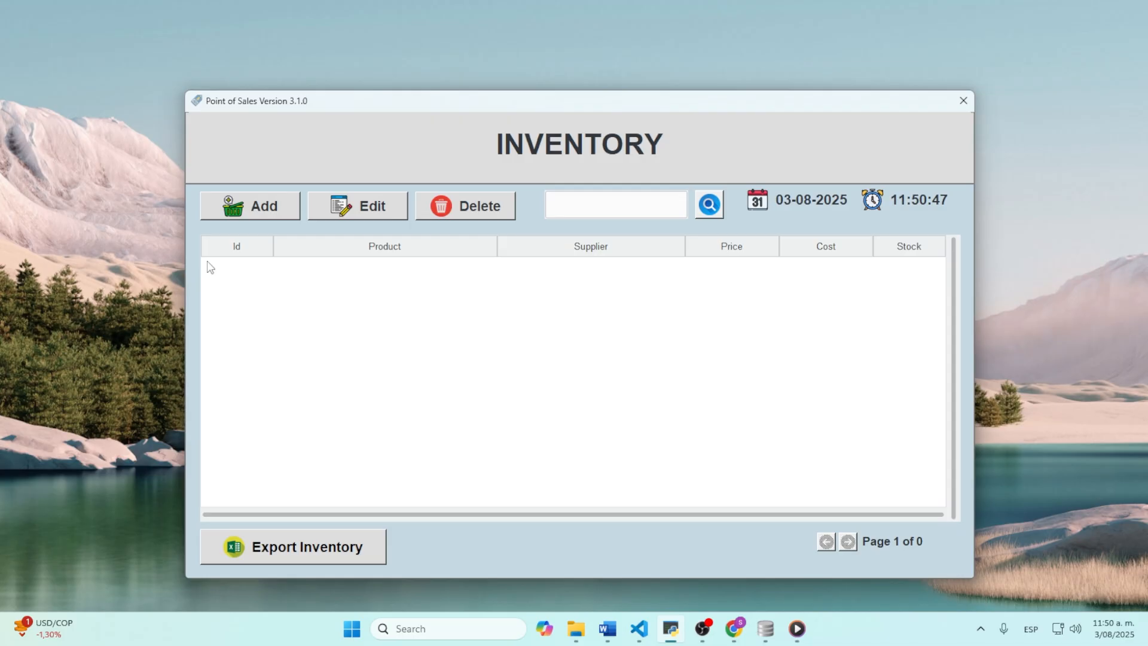
{"action": "left_click", "coordinate": [248, 209]}
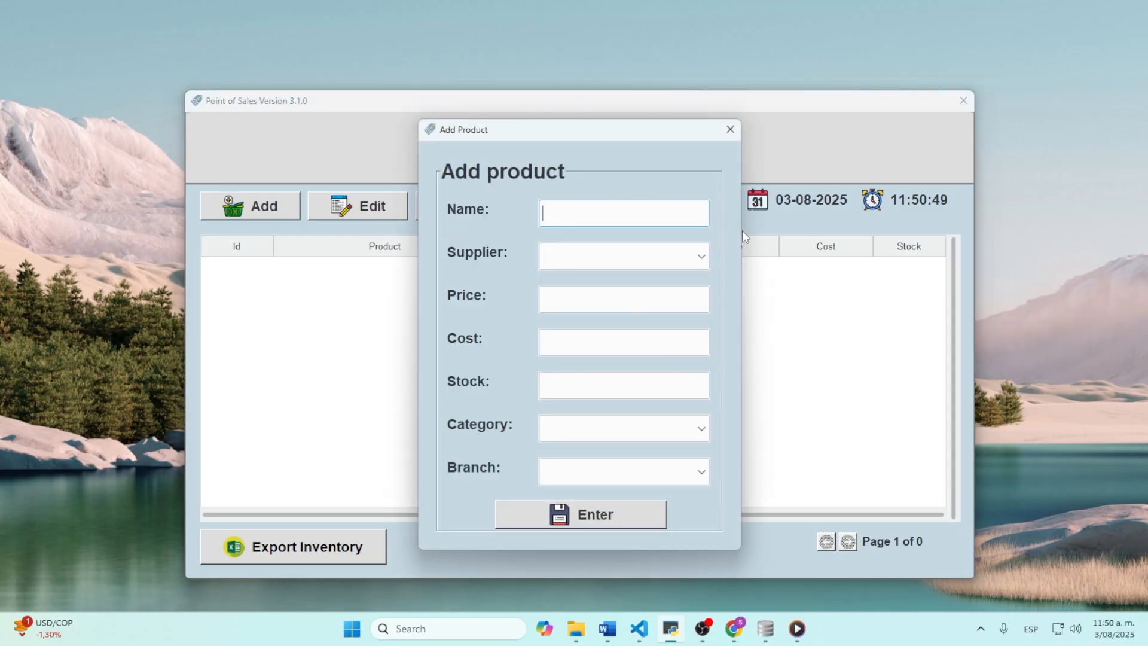
{"action": "type", "text": "Coke"}
{"action": "left_click", "coordinate": [683, 257]}
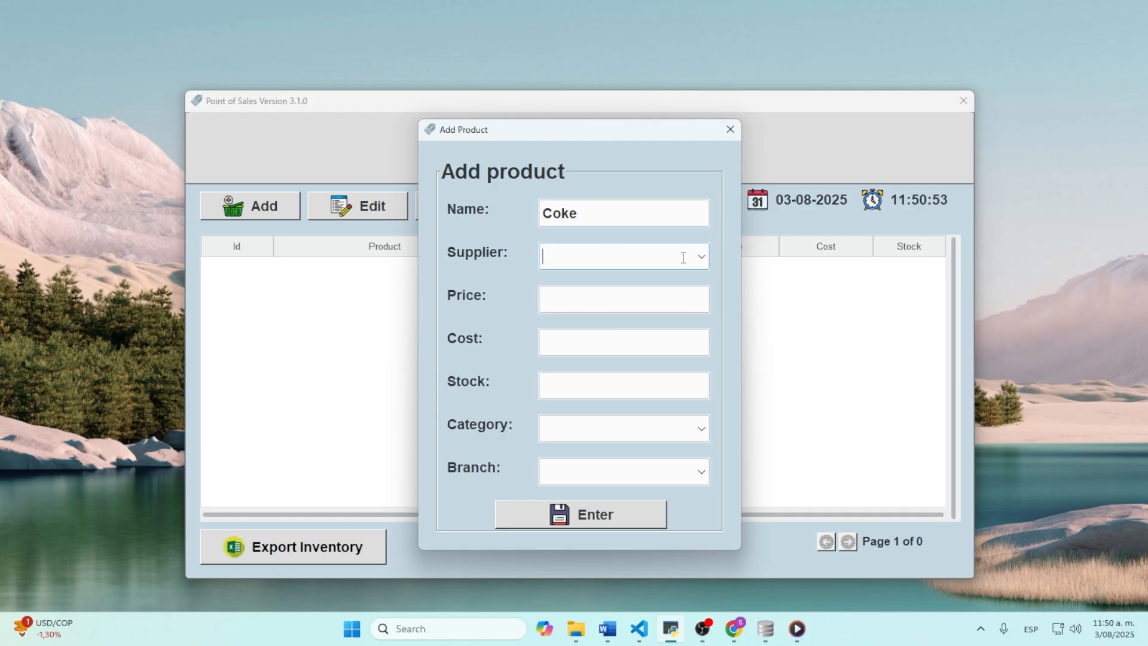
{"action": "type", "text": "c"}
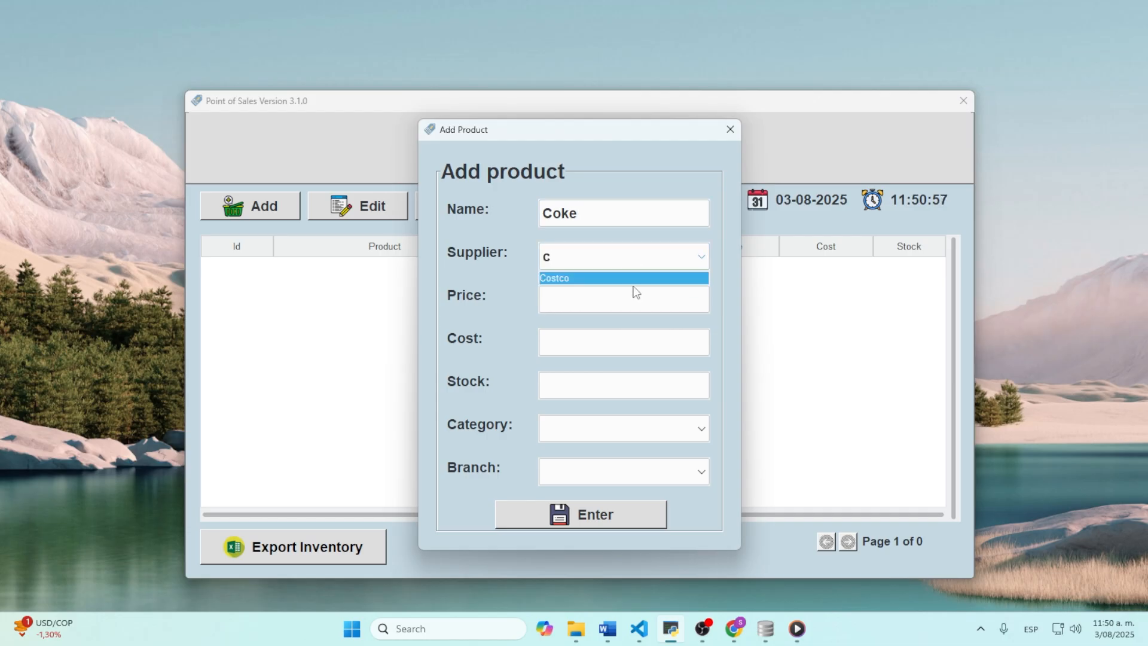
{"action": "left_click", "coordinate": [632, 278]}
Step: Give Coke price 2.5, cost 1.0 and stock 50
{"action": "left_click", "coordinate": [614, 305]}
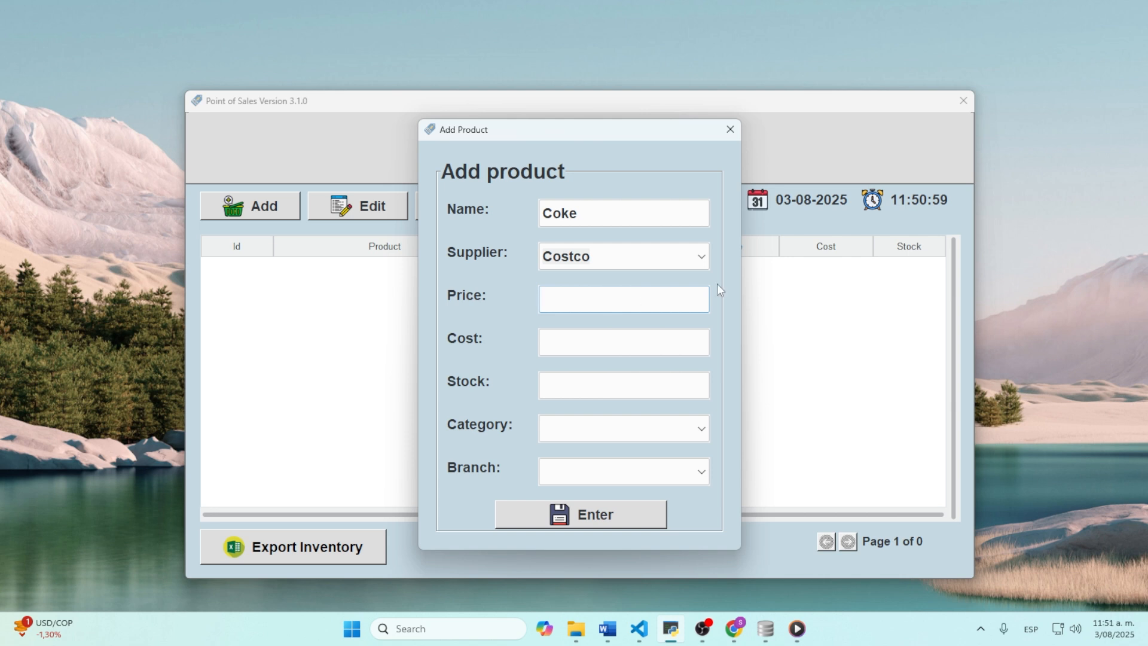
{"action": "type", "text": "2.5"}
{"action": "left_click", "coordinate": [564, 339]}
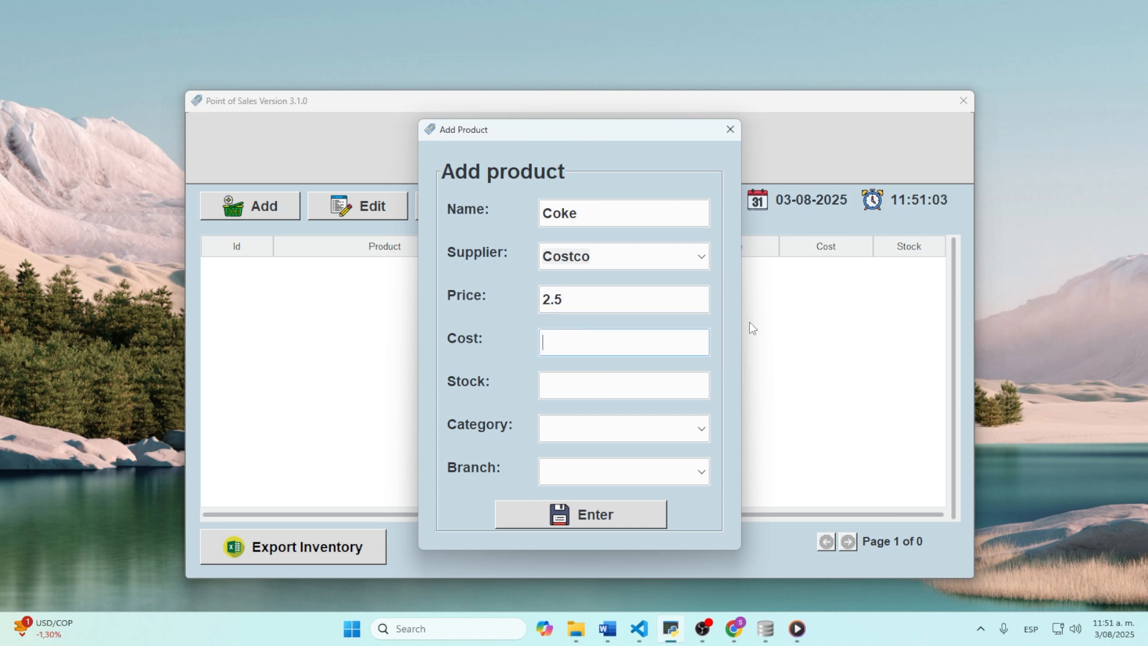
{"action": "type", "text": "1.0"}
{"action": "left_click", "coordinate": [648, 379]}
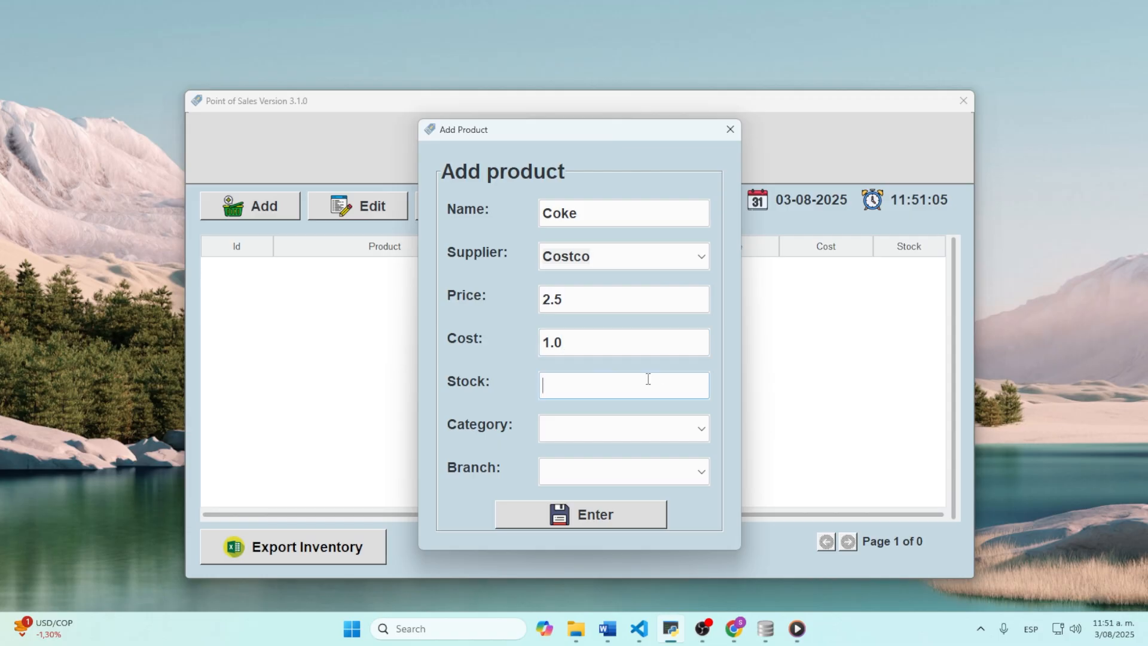
{"action": "type", "text": "50"}
Step: Set Coke's category to Food and beverages and branch to Main branch, and save it
{"action": "left_click", "coordinate": [701, 430]}
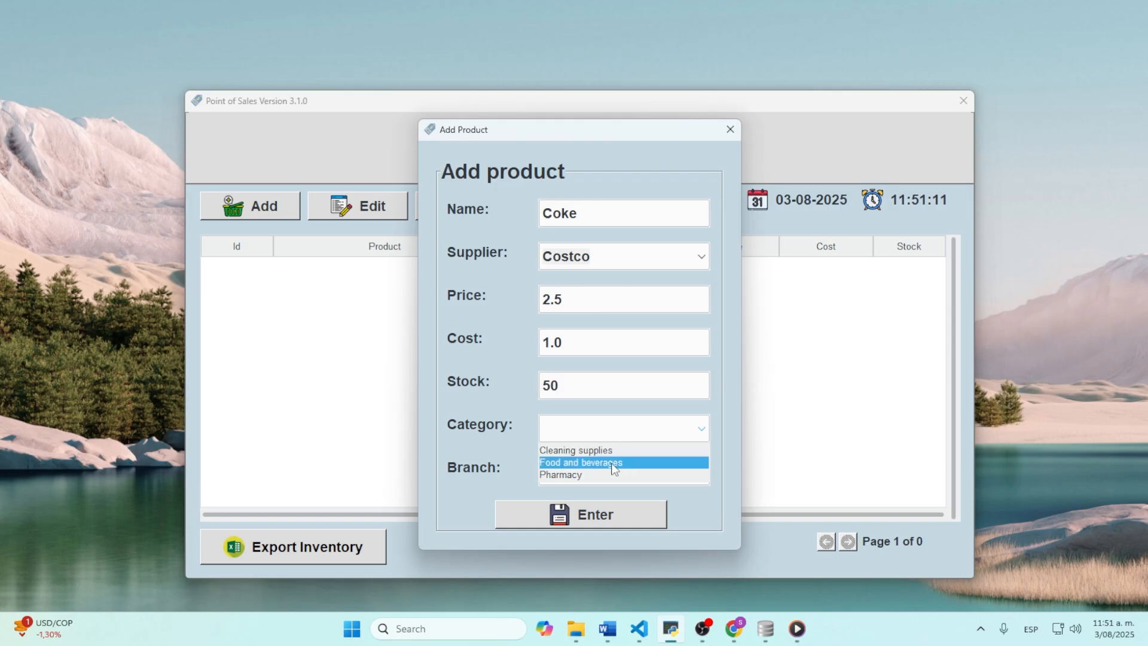
{"action": "left_click", "coordinate": [645, 462]}
{"action": "left_click", "coordinate": [705, 472]}
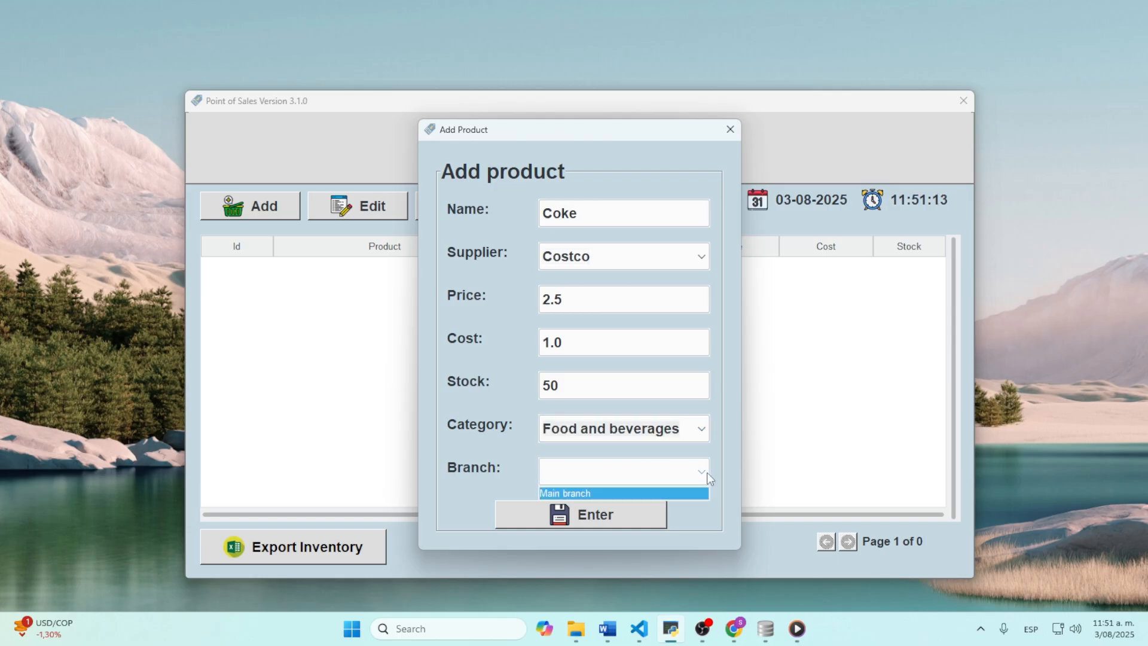
{"action": "left_click", "coordinate": [583, 494]}
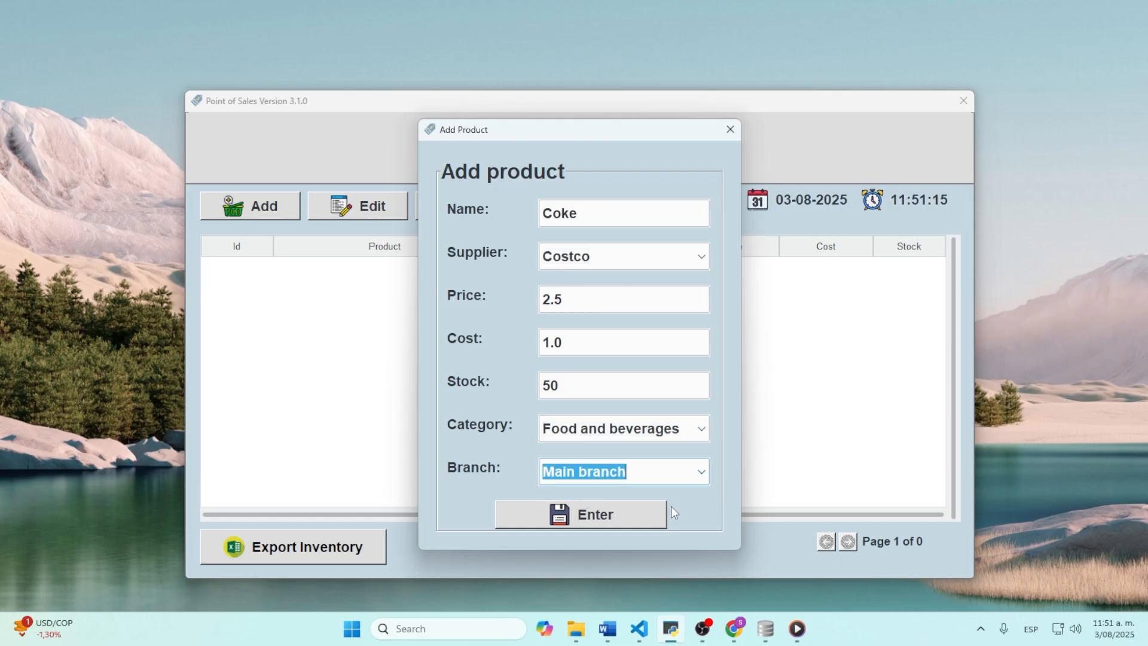
{"action": "left_click", "coordinate": [613, 518]}
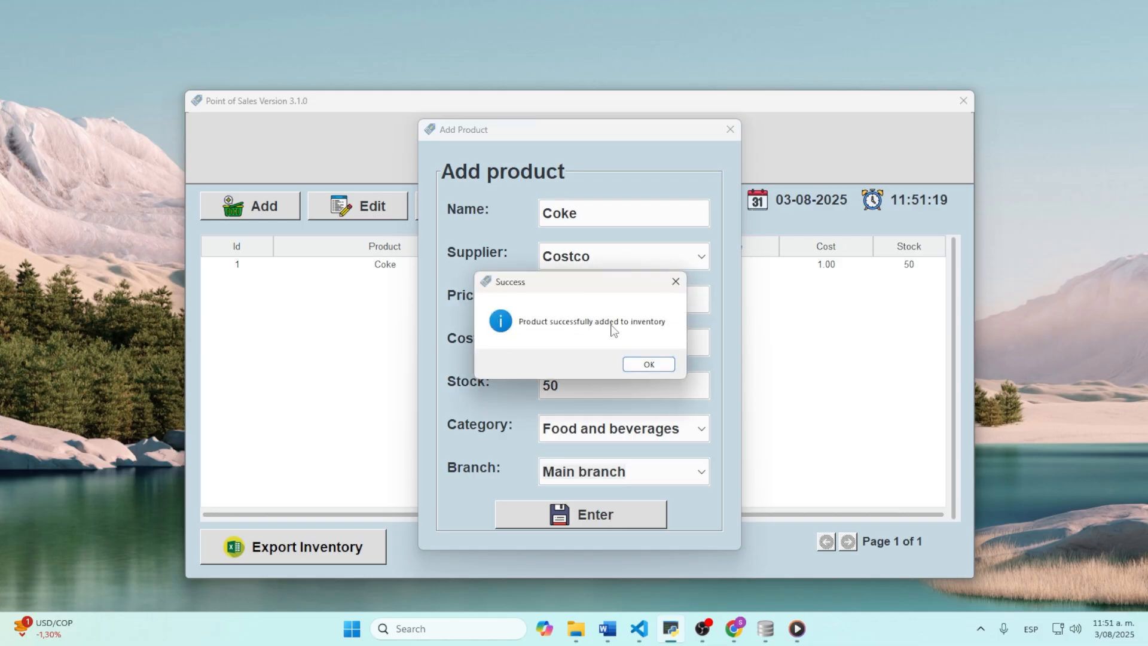
{"action": "left_click", "coordinate": [659, 368]}
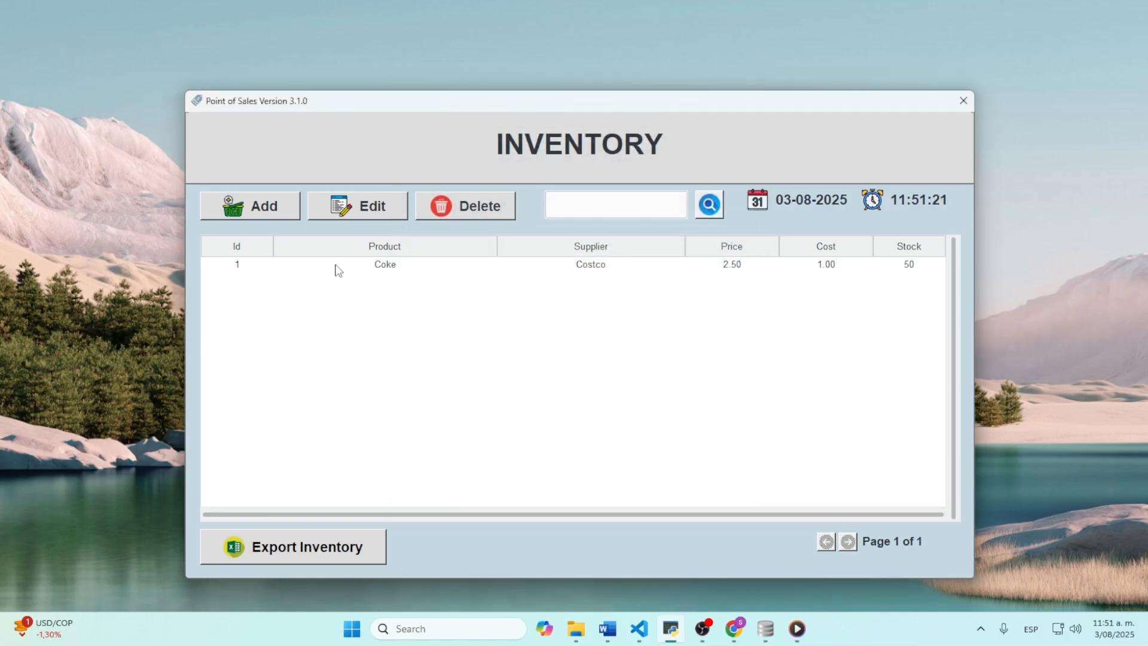
{"action": "left_click", "coordinate": [268, 203]}
Step: Enter Orange juice from Costco with price 2.0, cost 1.0 and stock 20
{"action": "left_click", "coordinate": [601, 214]}
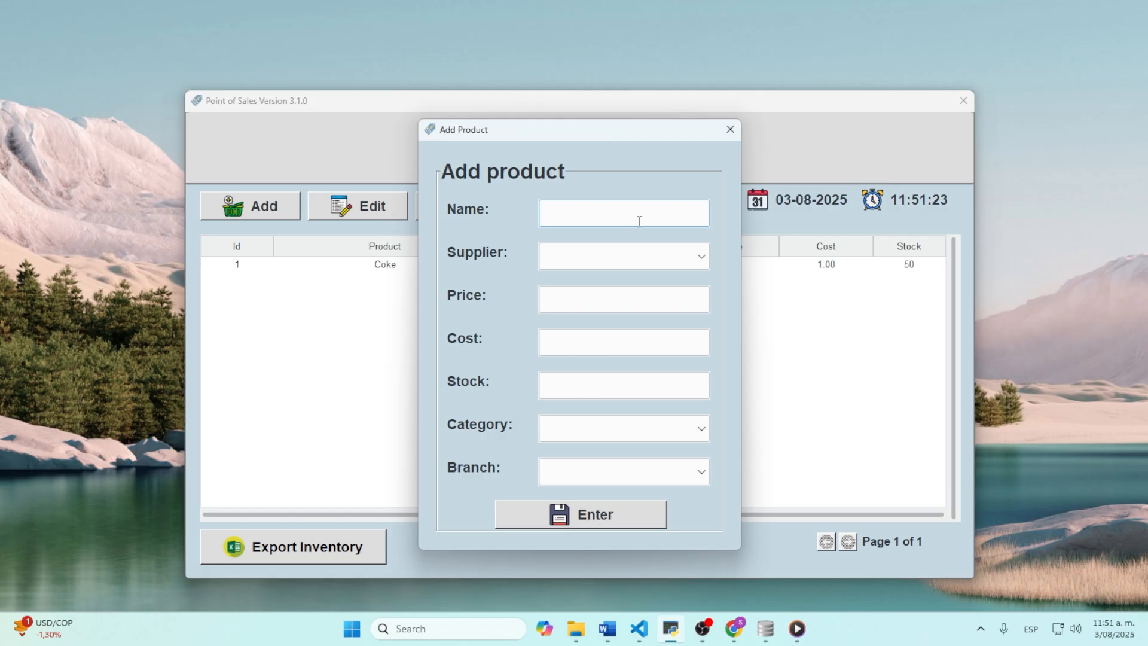
{"action": "type", "text": "Orange juice"}
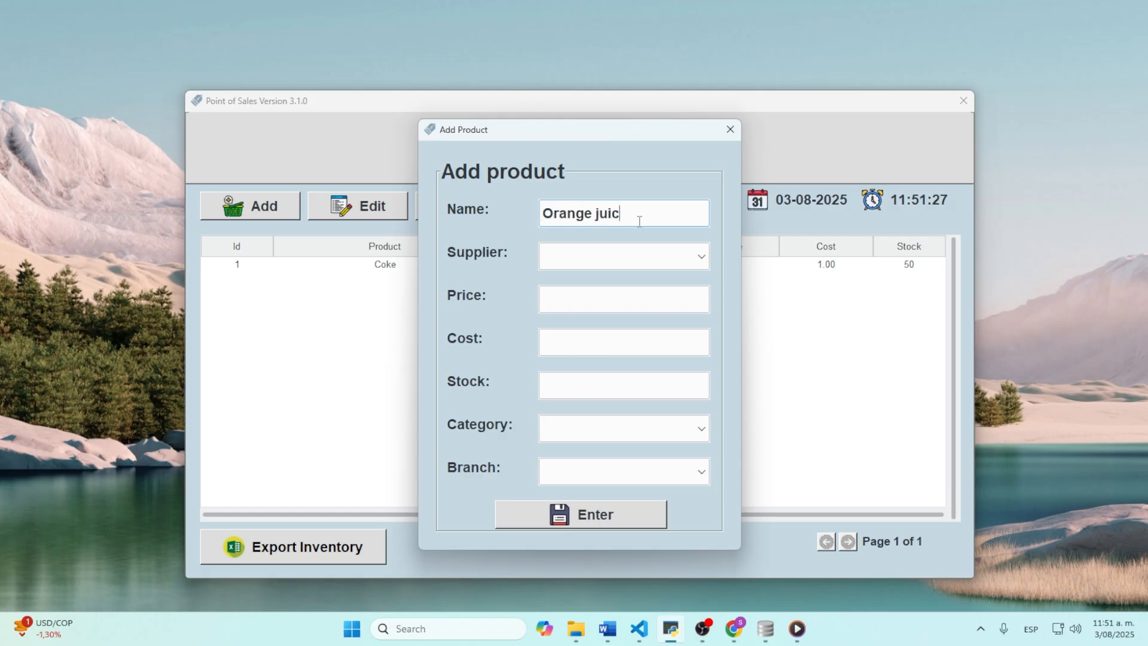
{"action": "left_click", "coordinate": [633, 256]}
{"action": "left_click", "coordinate": [562, 277]}
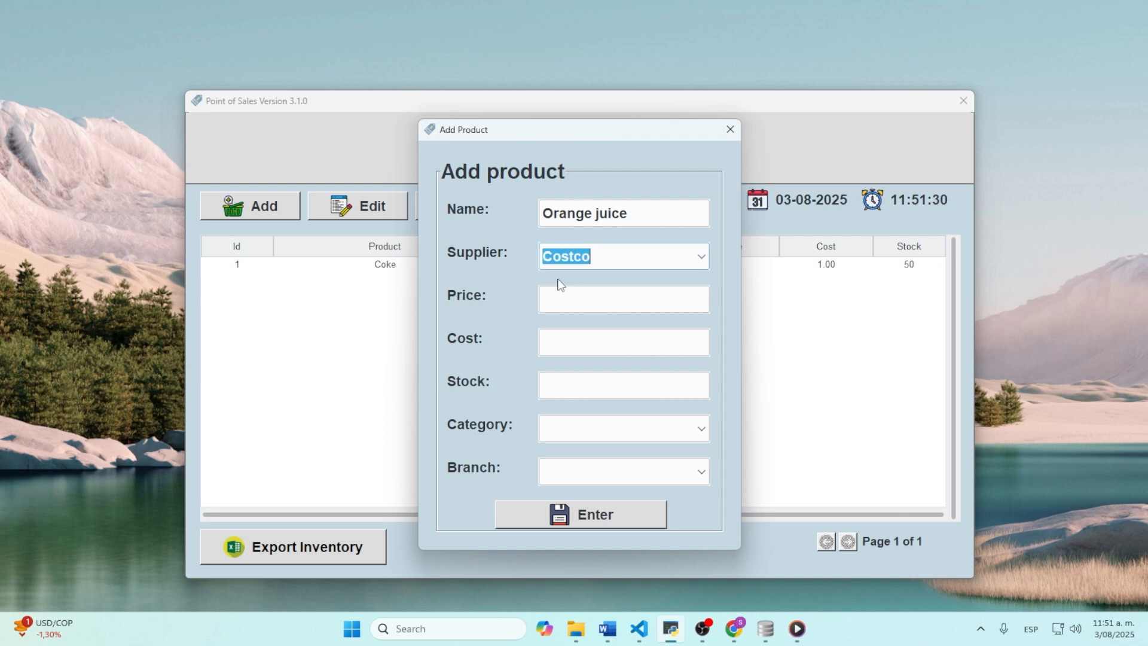
{"action": "left_click", "coordinate": [595, 294]}
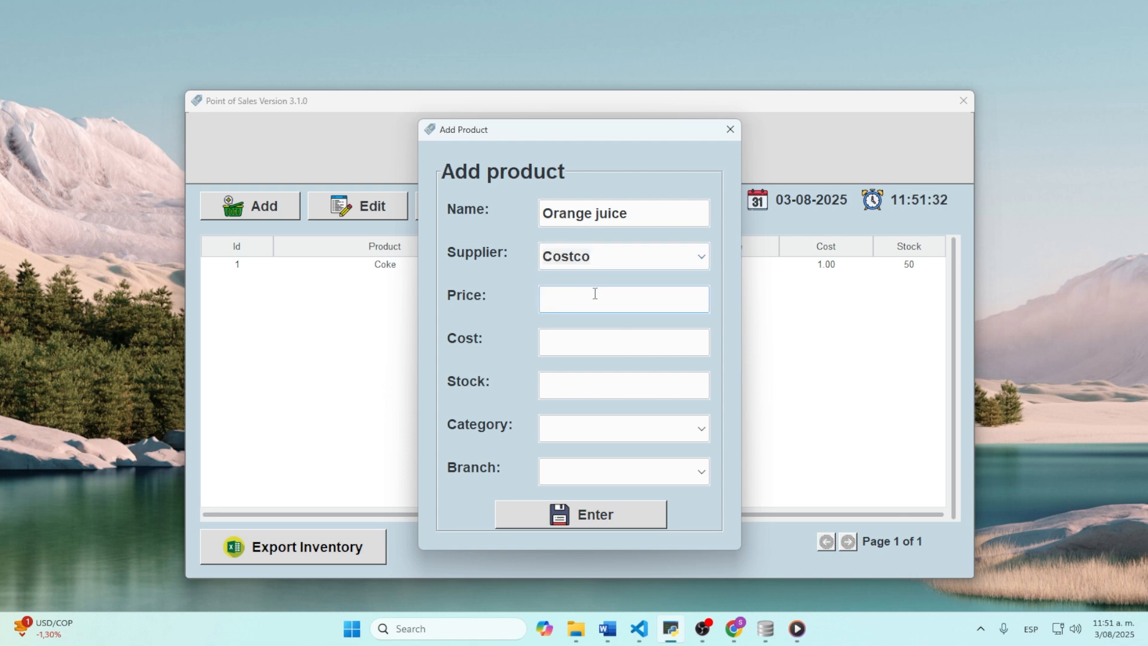
{"action": "type", "text": "2.0"}
{"action": "left_click", "coordinate": [604, 341]}
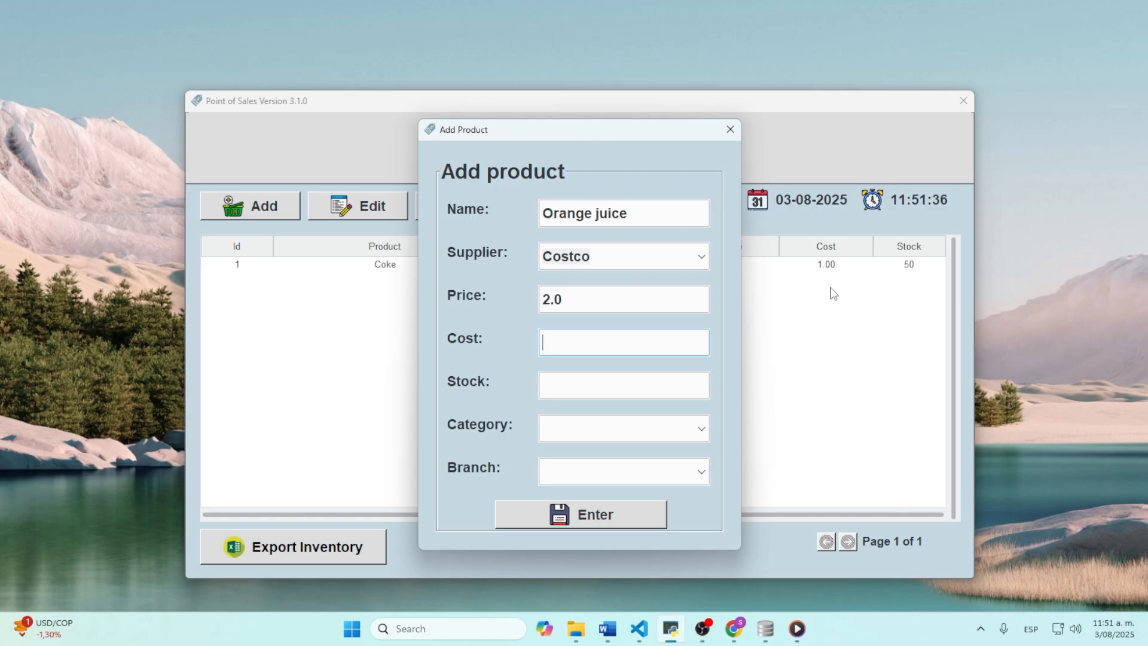
{"action": "type", "text": "1.0"}
{"action": "left_click", "coordinate": [658, 385]}
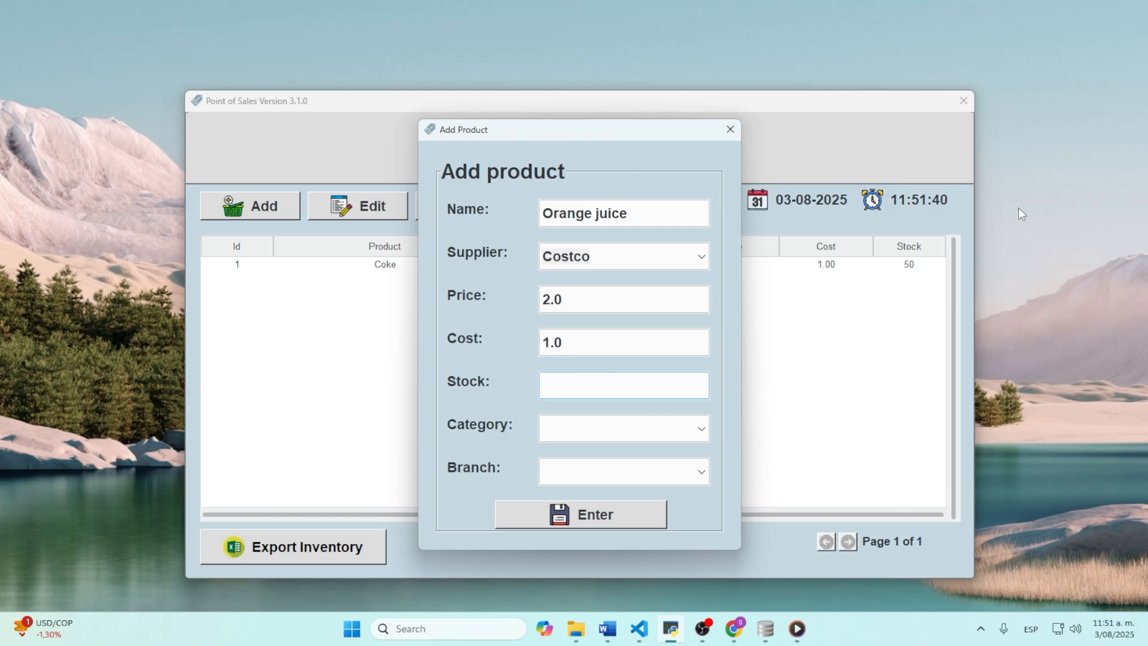
{"action": "type", "text": "20"}
Step: Assign Orange juice to Food and beverages and Main branch, save it, and begin another product
{"action": "left_click", "coordinate": [635, 429]}
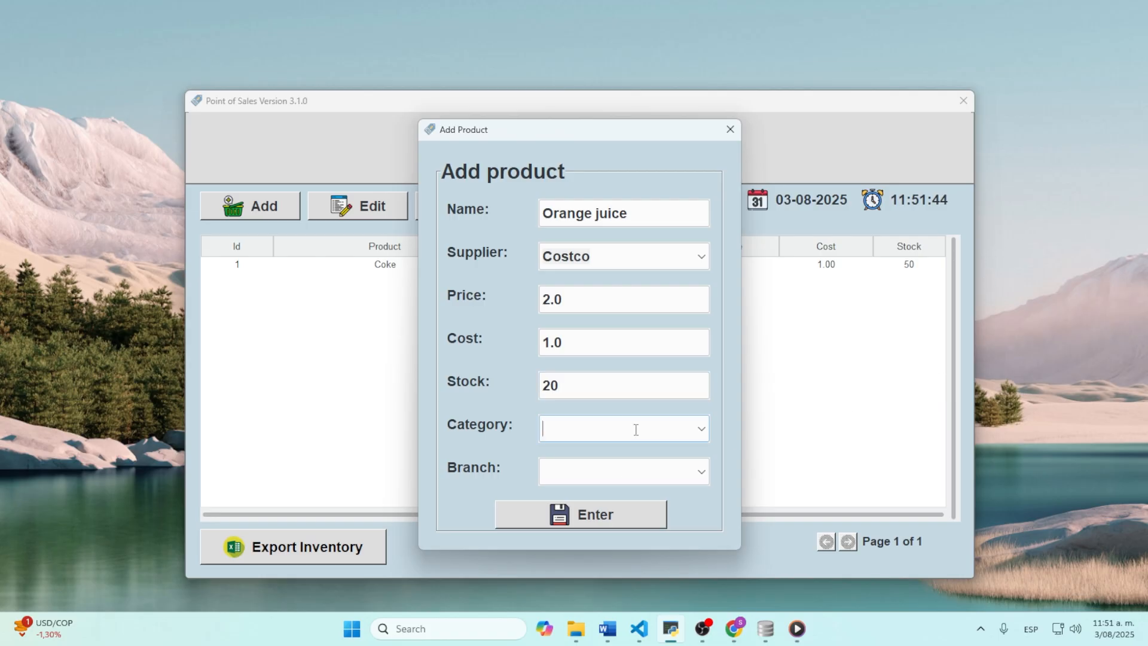
{"action": "type", "text": "foo"}
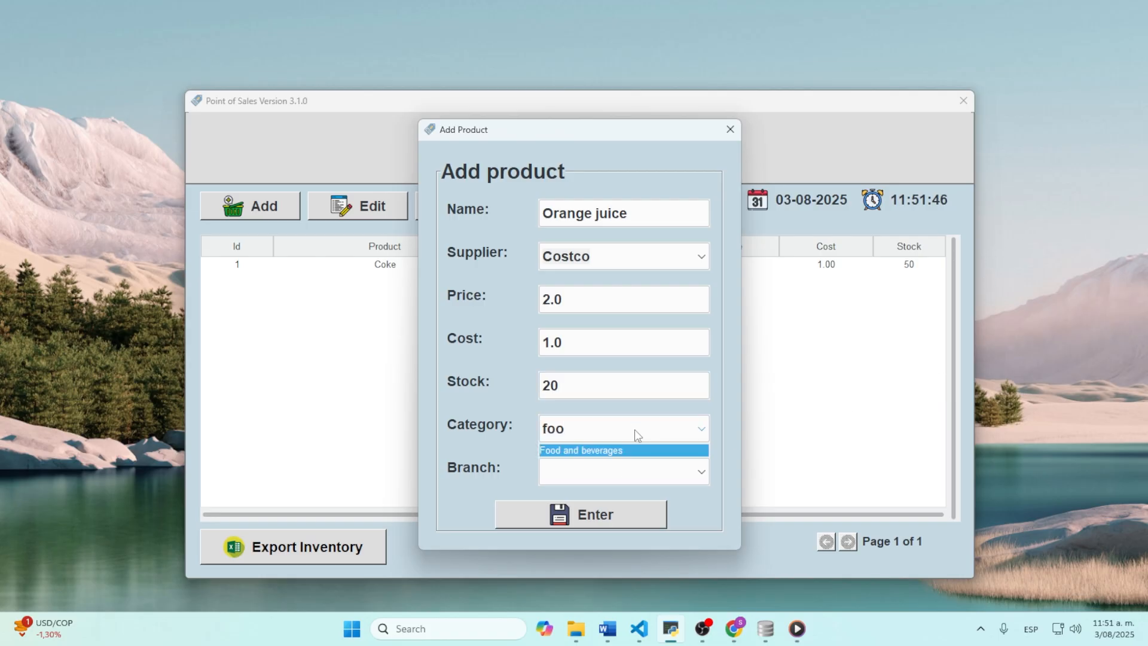
{"action": "left_click", "coordinate": [636, 450]}
{"action": "left_click", "coordinate": [604, 474]}
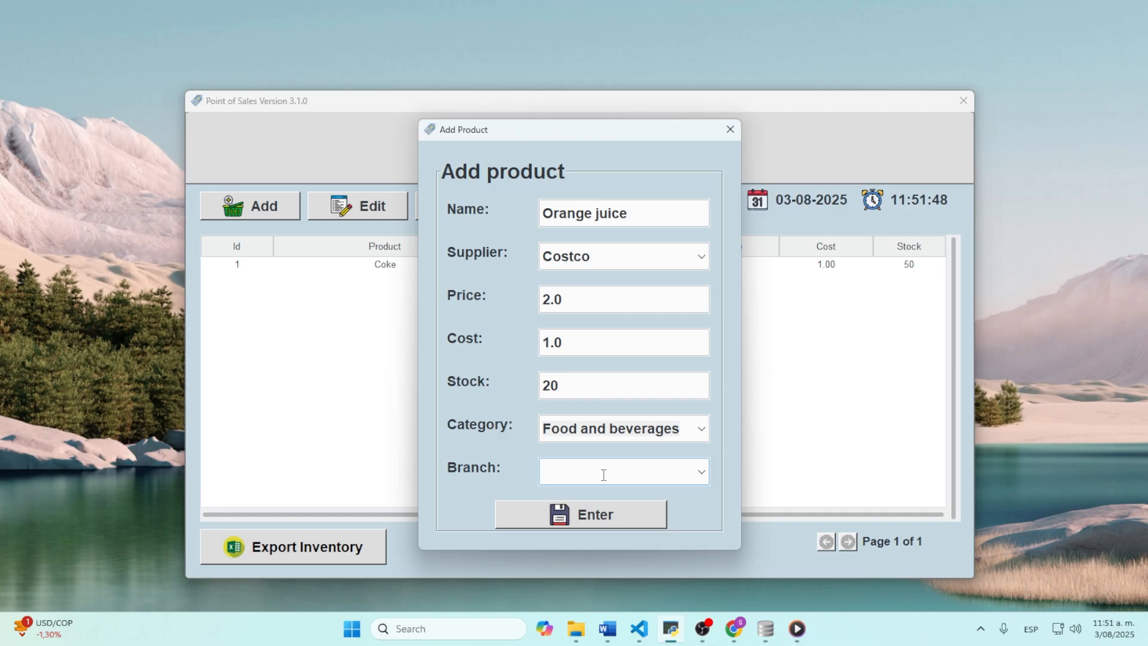
{"action": "type", "text": "ma"}
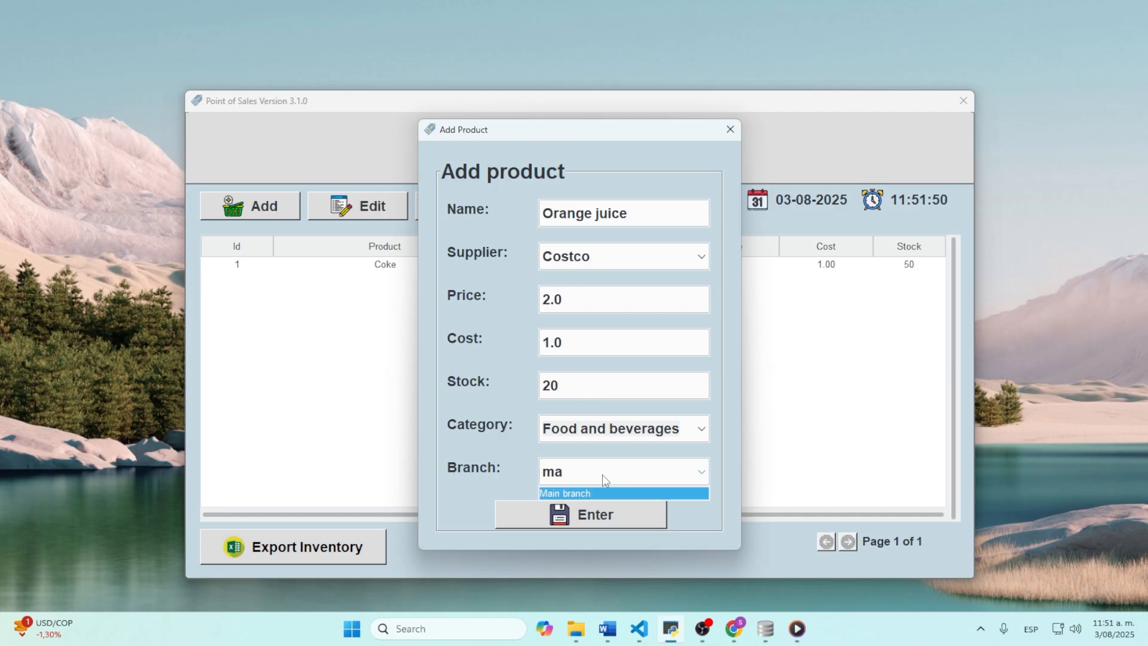
{"action": "left_click", "coordinate": [609, 493]}
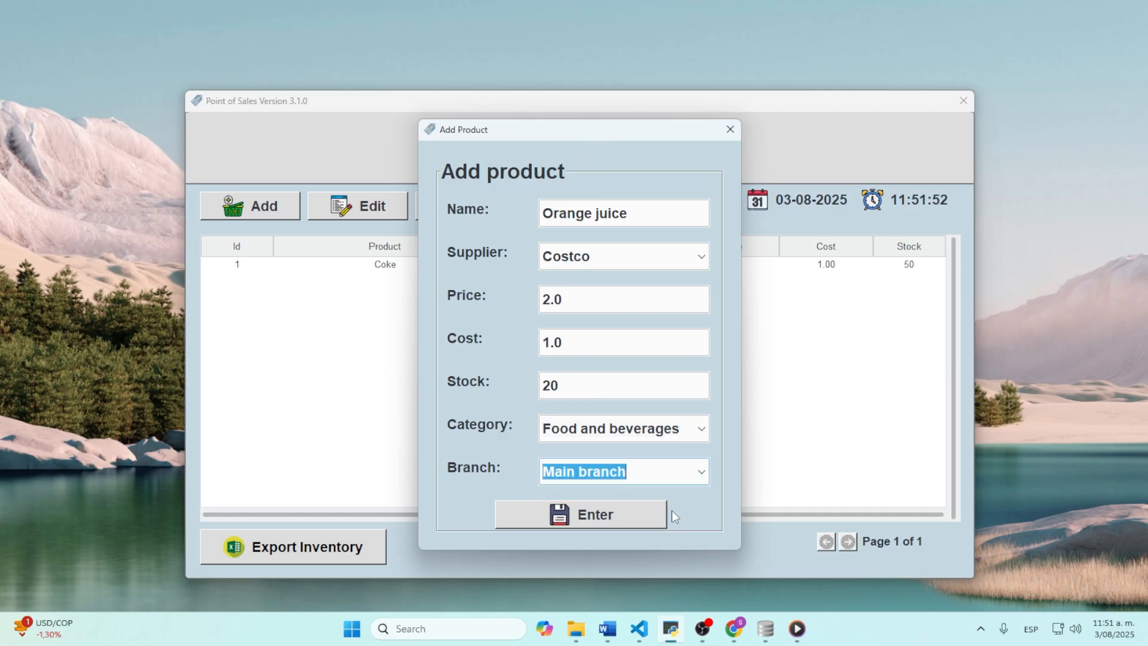
{"action": "left_click", "coordinate": [592, 510]}
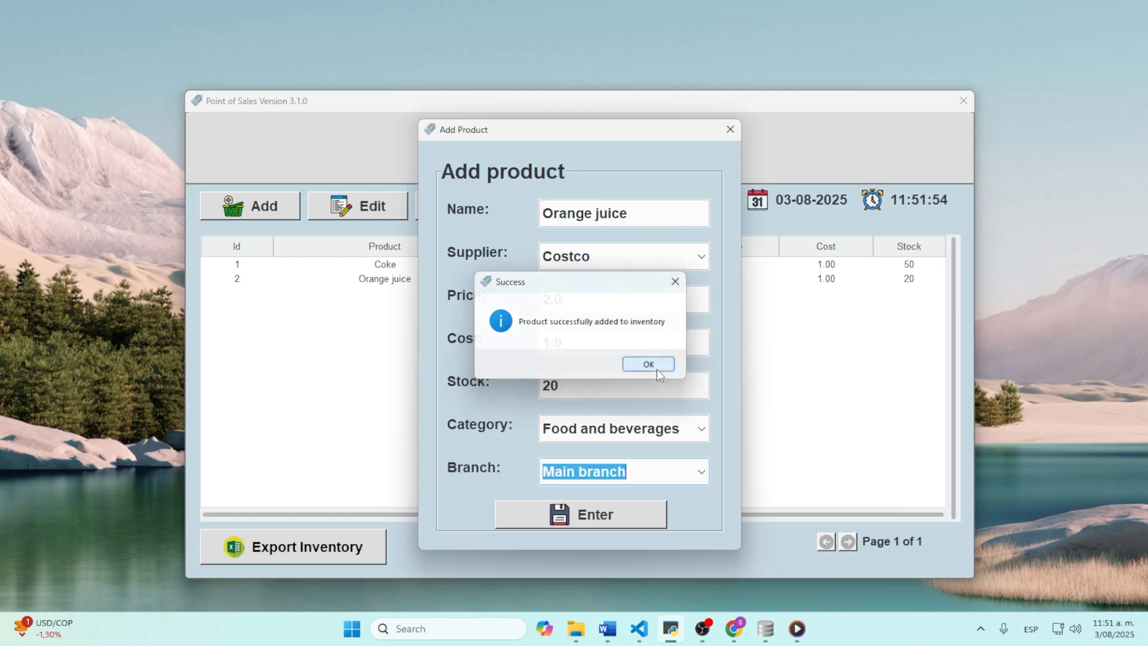
{"action": "left_click", "coordinate": [657, 365]}
{"action": "left_click", "coordinate": [272, 210]}
{"action": "left_click", "coordinate": [595, 210]}
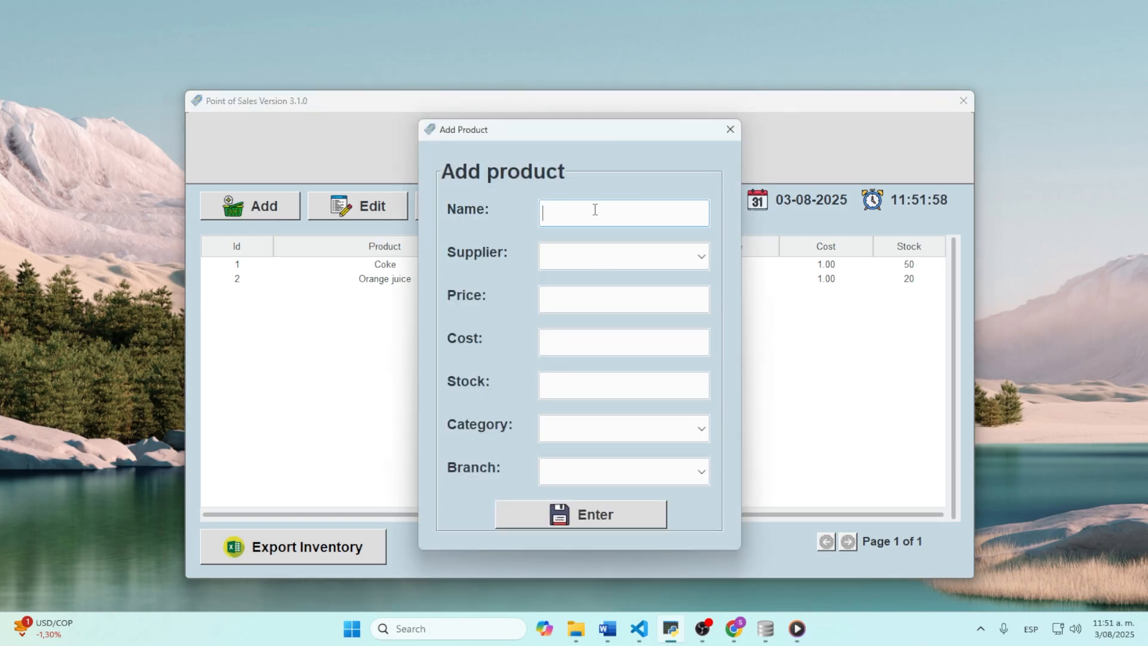
Step: Enter the product name Tylenol, supplier Costco, price 3.0 and cost 2.0
{"action": "type", "text": "Tylenol"}
{"action": "left_click", "coordinate": [689, 263]}
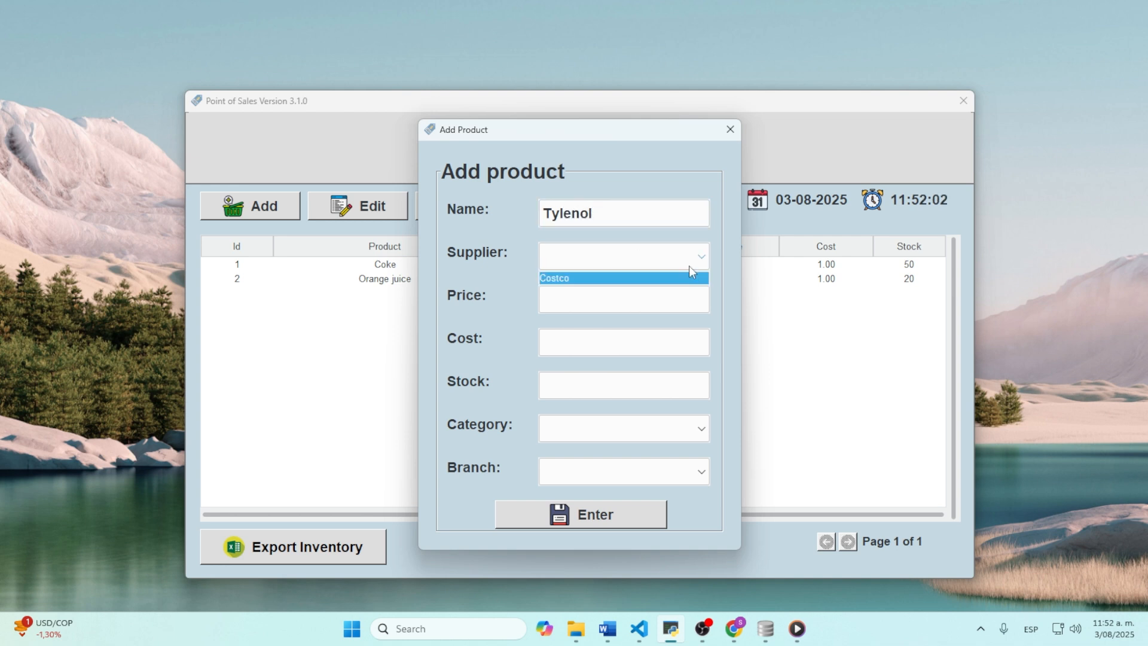
{"action": "left_click", "coordinate": [629, 279]}
{"action": "left_click", "coordinate": [599, 299]}
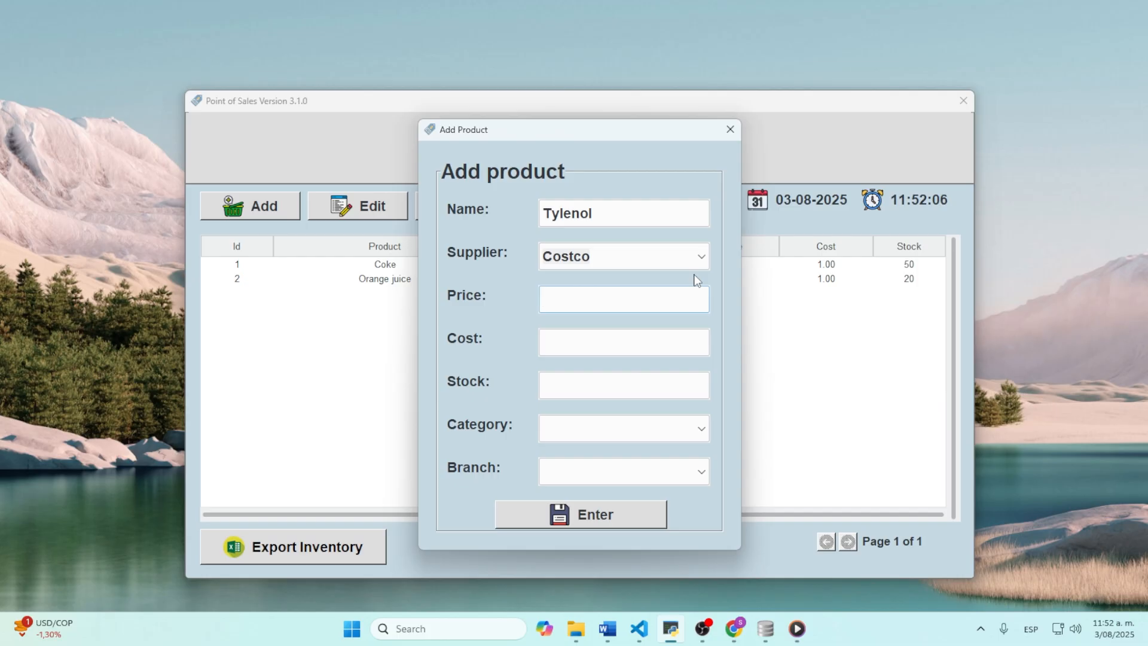
{"action": "type", "text": "3.0"}
{"action": "left_click", "coordinate": [643, 331]}
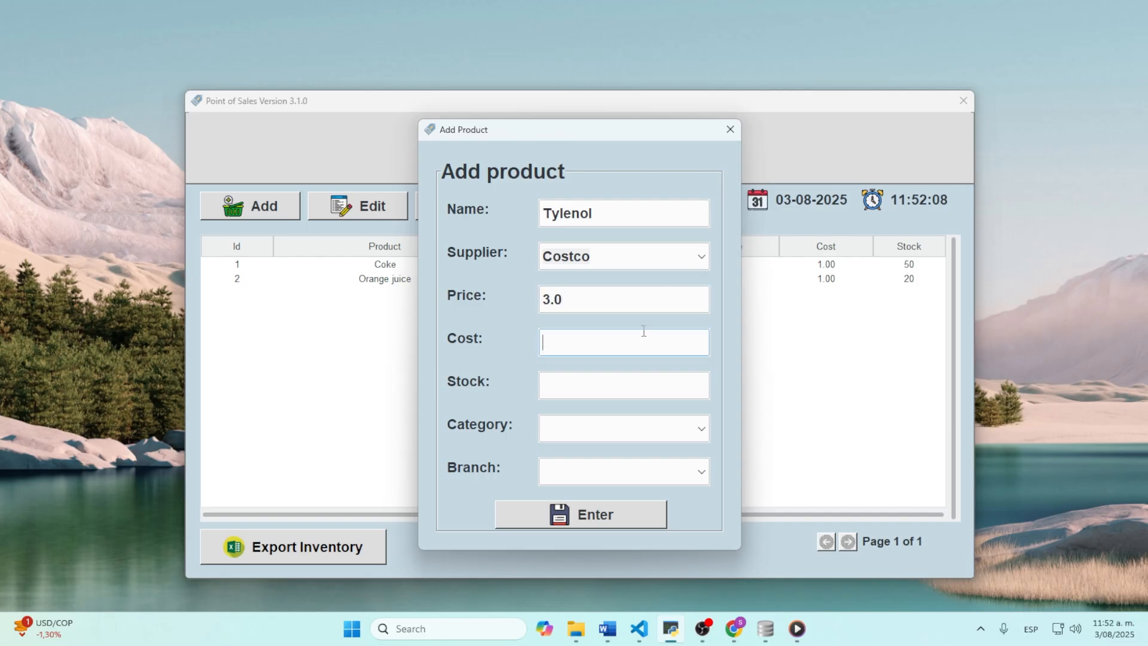
{"action": "type", "text": "2.0"}
Step: Set stock 60, category Pharmacy and branch Main branch, then save the product
{"action": "left_click", "coordinate": [632, 400]}
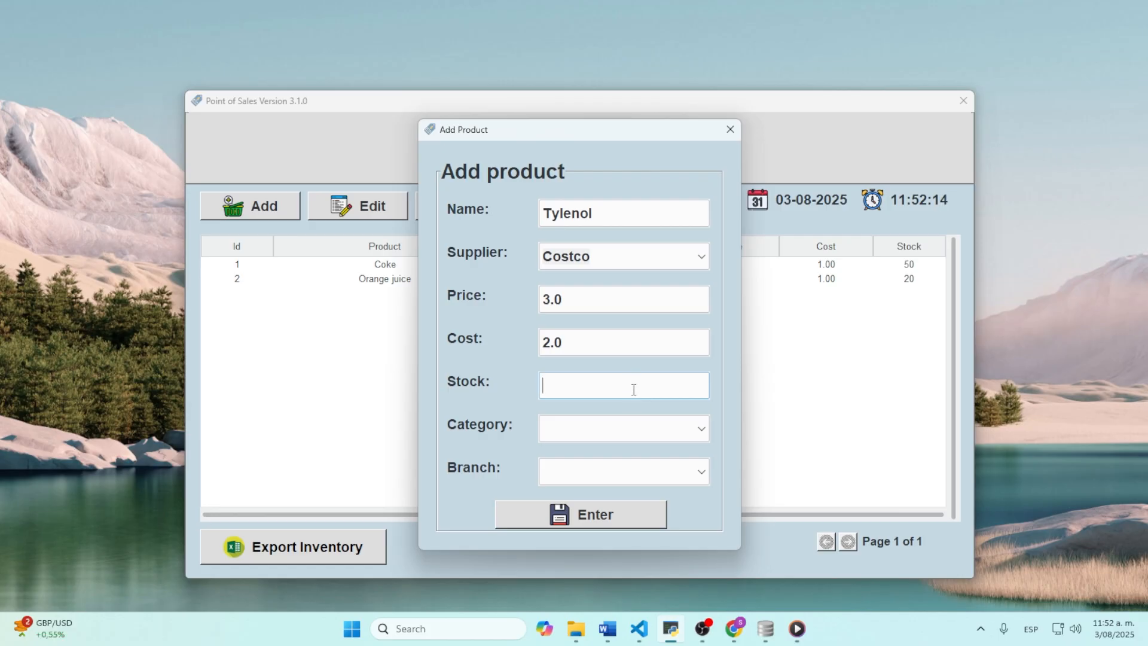
{"action": "type", "text": "60"}
{"action": "left_click", "coordinate": [701, 429]}
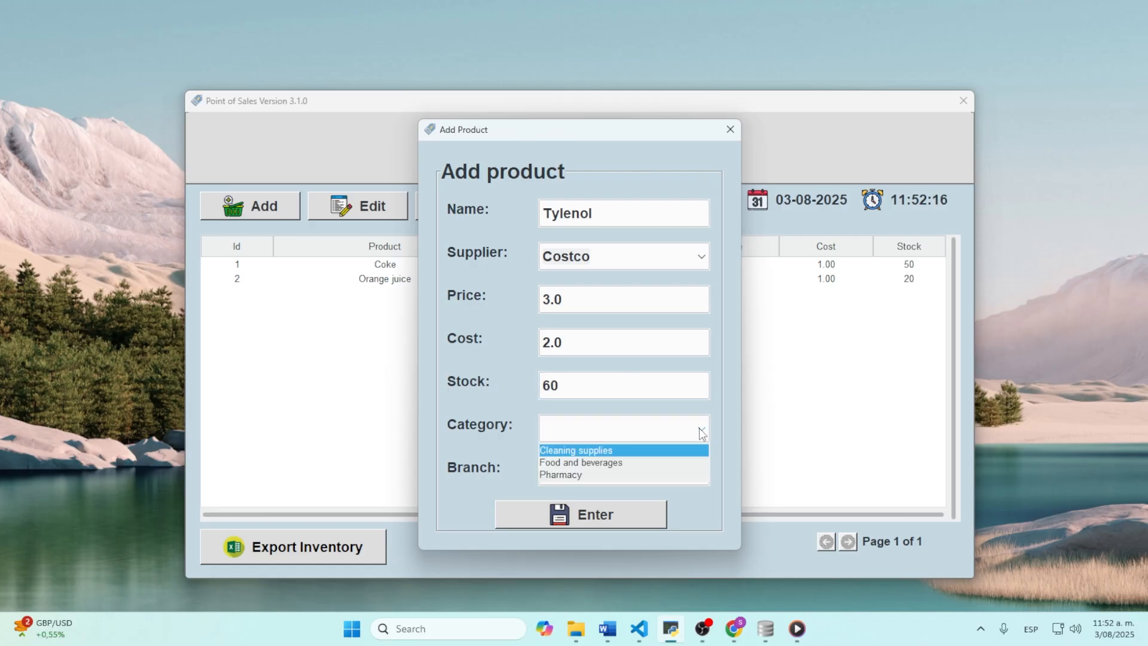
{"action": "left_click", "coordinate": [570, 474]}
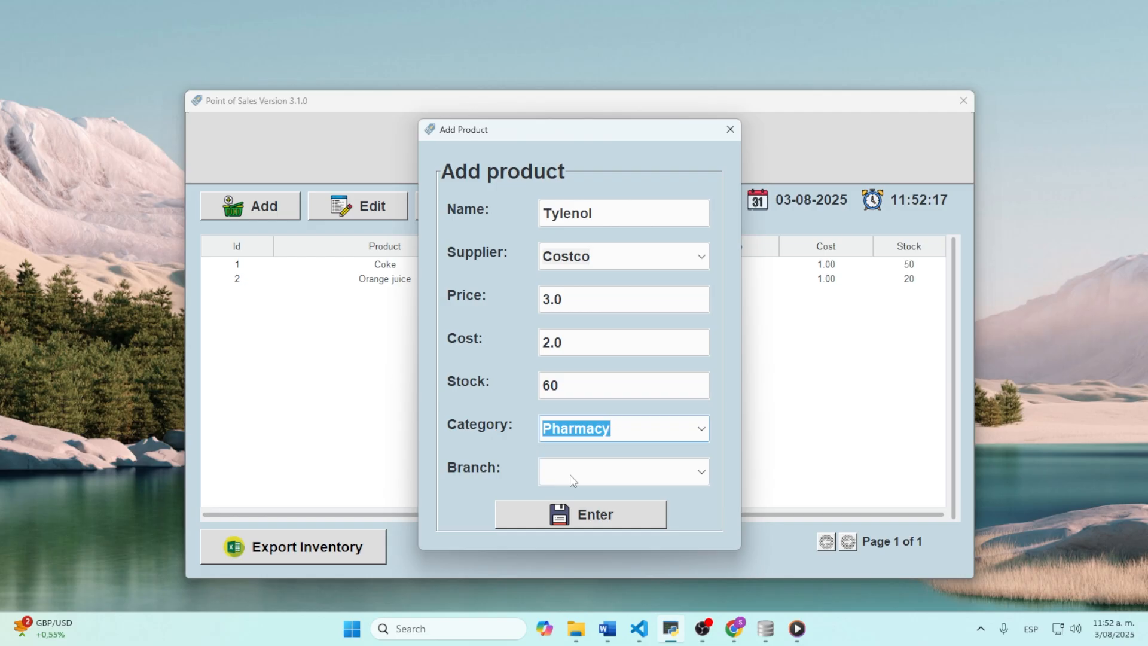
{"action": "left_click", "coordinate": [604, 475]}
{"action": "type", "text": "main"}
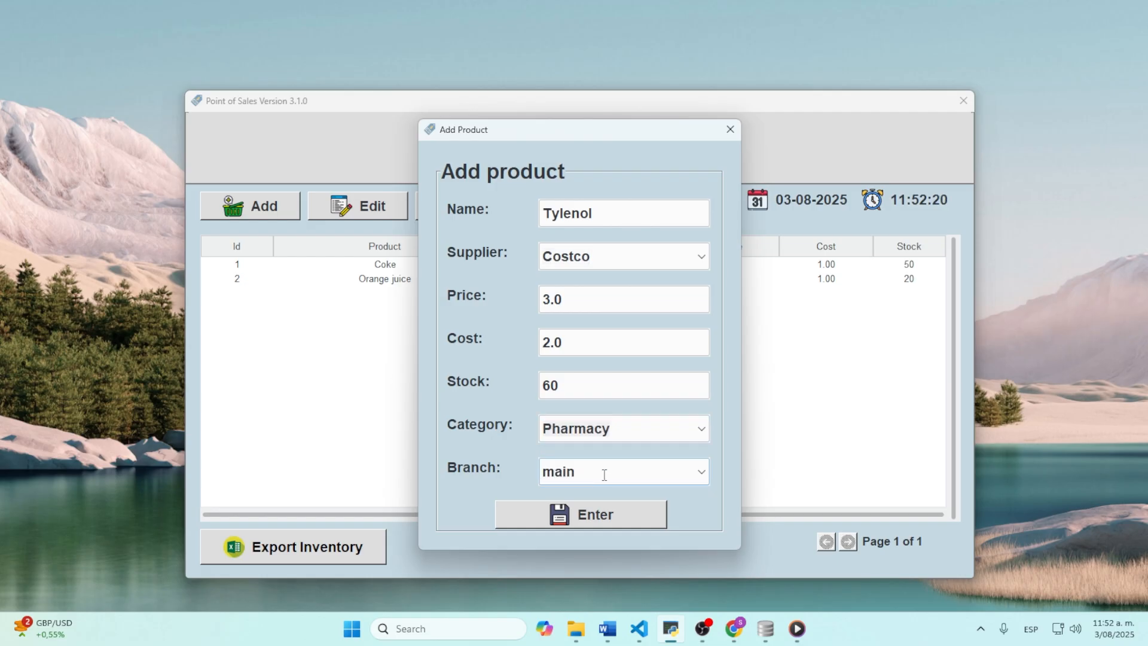
{"action": "left_click", "coordinate": [596, 494]}
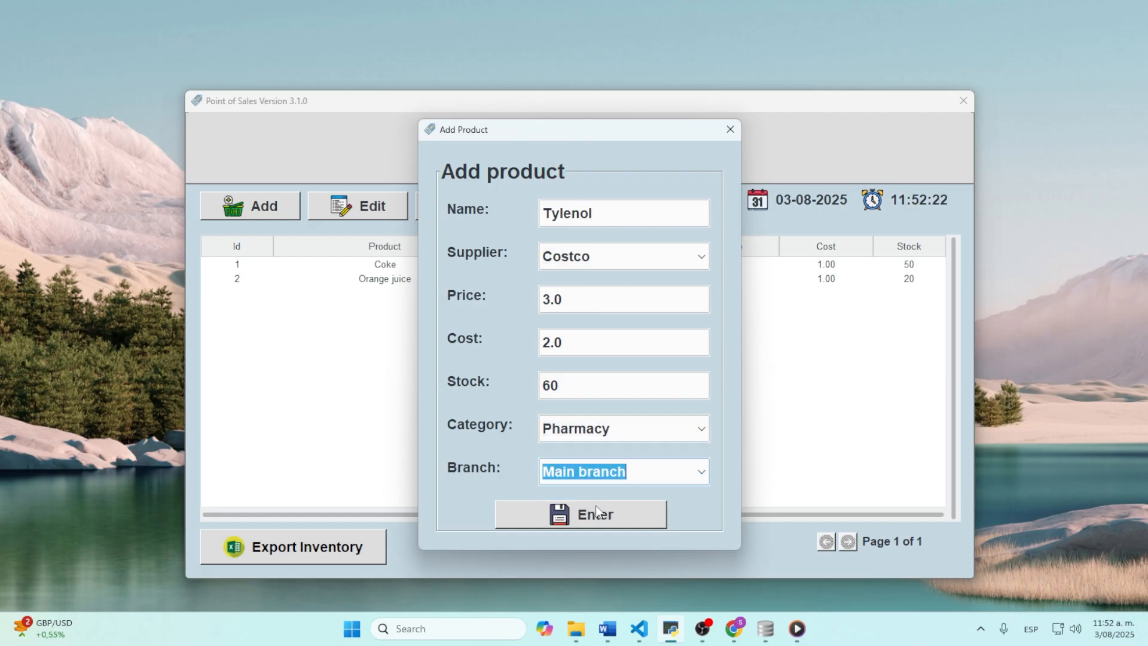
{"action": "left_click", "coordinate": [596, 506]}
{"action": "left_click", "coordinate": [649, 365]}
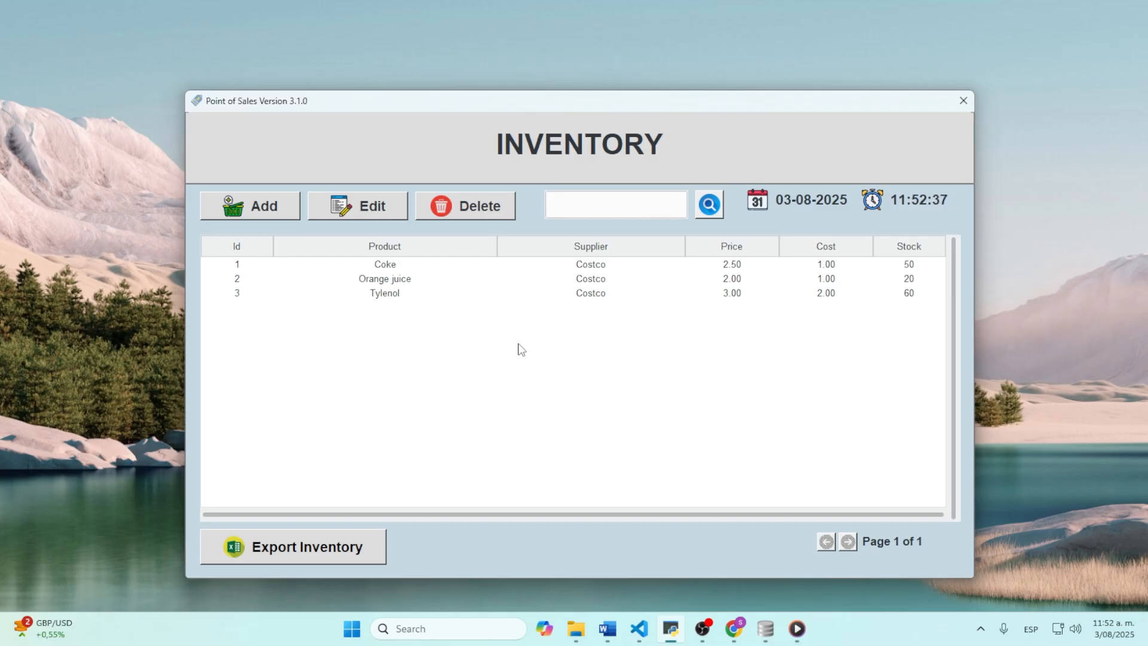
Step: Start the inventory Excel export and pick the Desktop as its location
{"action": "left_click", "coordinate": [297, 553]}
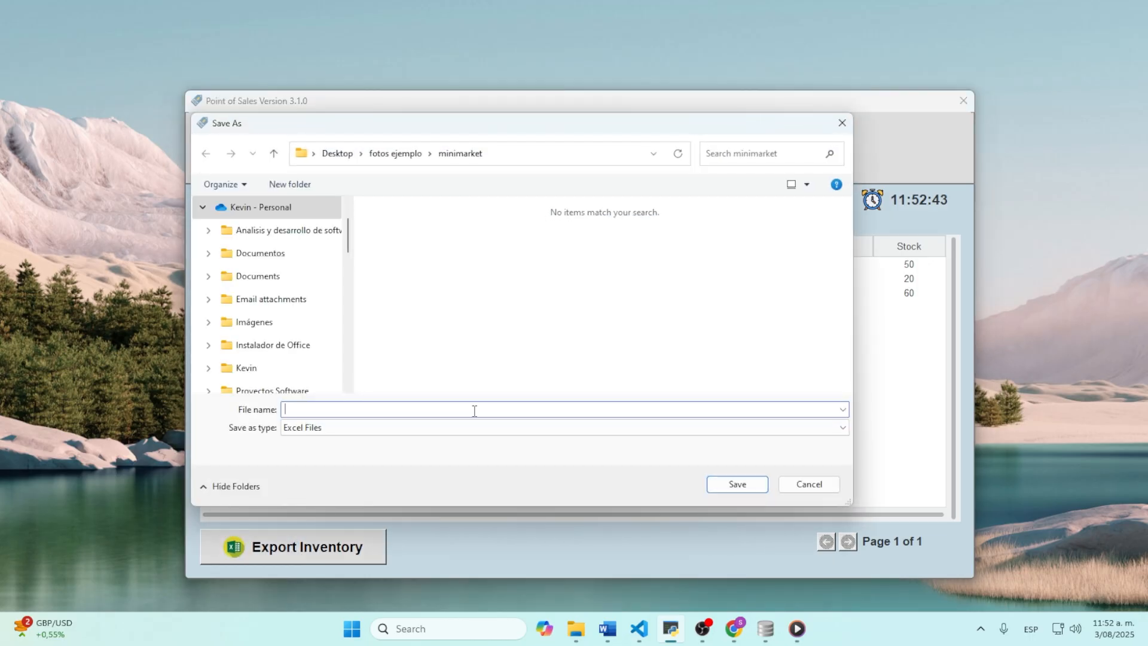
{"action": "scroll", "coordinate": [278, 323], "scroll_direction": "down", "scroll_amount": 3}
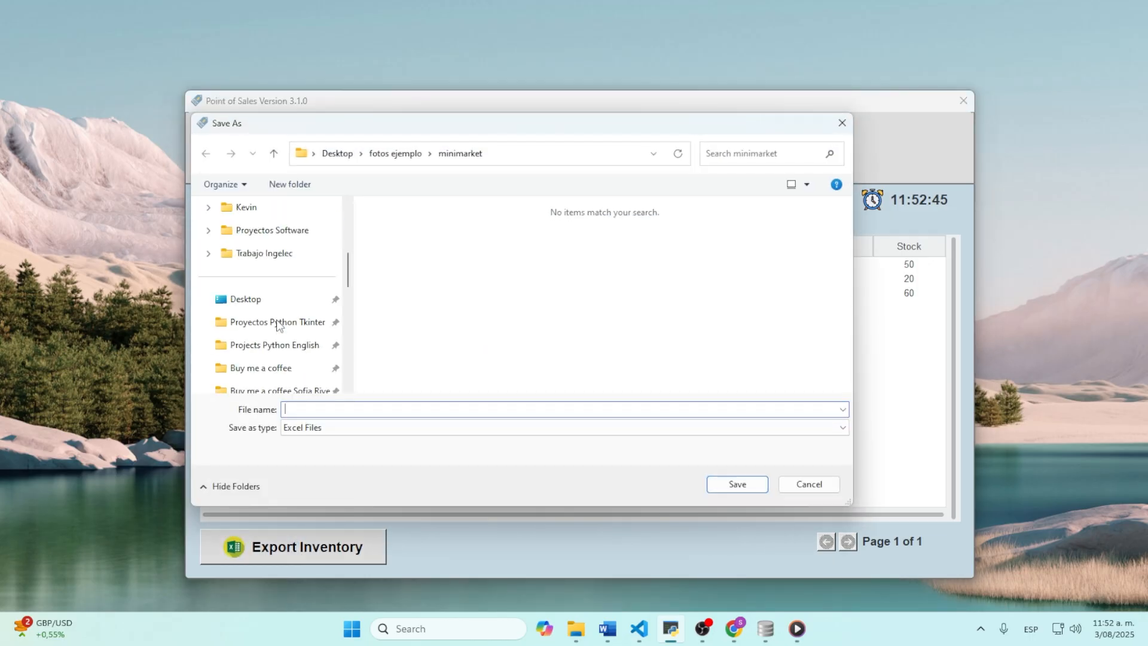
{"action": "scroll", "coordinate": [279, 325], "scroll_direction": "up", "scroll_amount": 4}
{"action": "scroll", "coordinate": [276, 326], "scroll_direction": "down", "scroll_amount": 6}
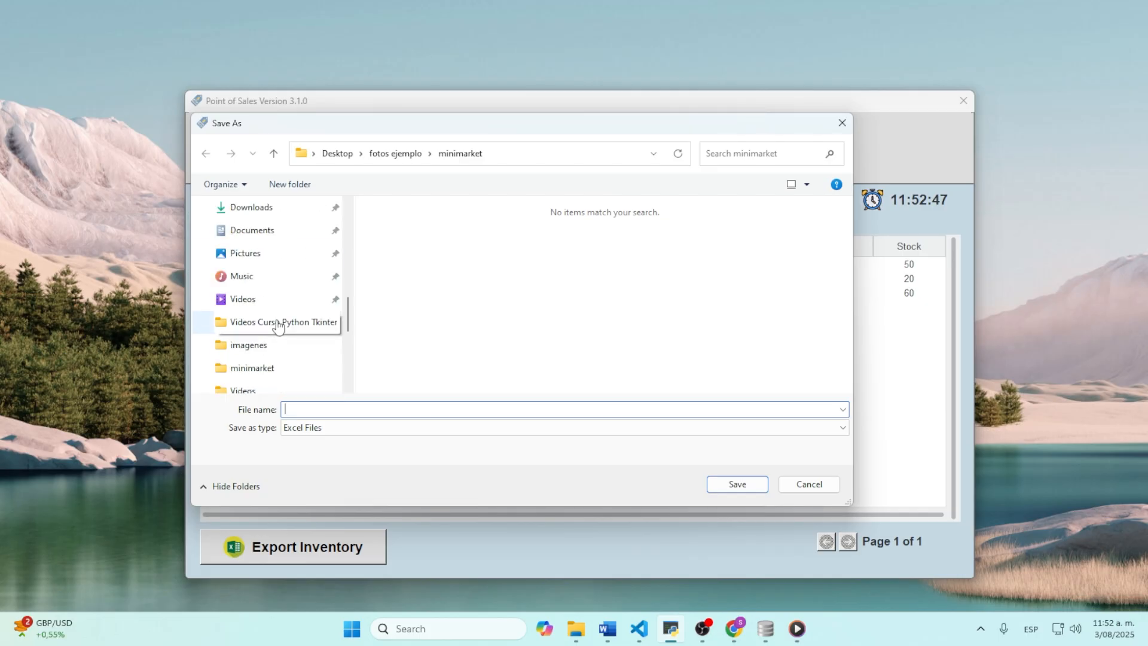
{"action": "scroll", "coordinate": [276, 326], "scroll_direction": "up", "scroll_amount": 3}
{"action": "left_click", "coordinate": [322, 308]}
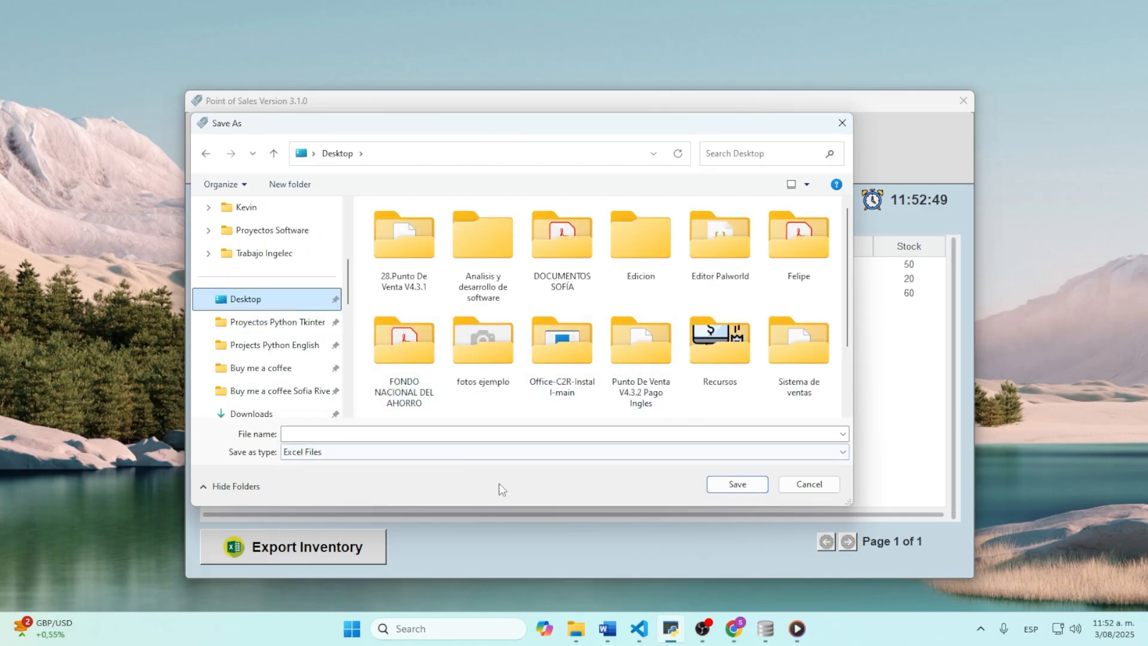
Step: Name the export file 'inventory', save it and dismiss the success message
{"action": "left_click", "coordinate": [526, 434]}
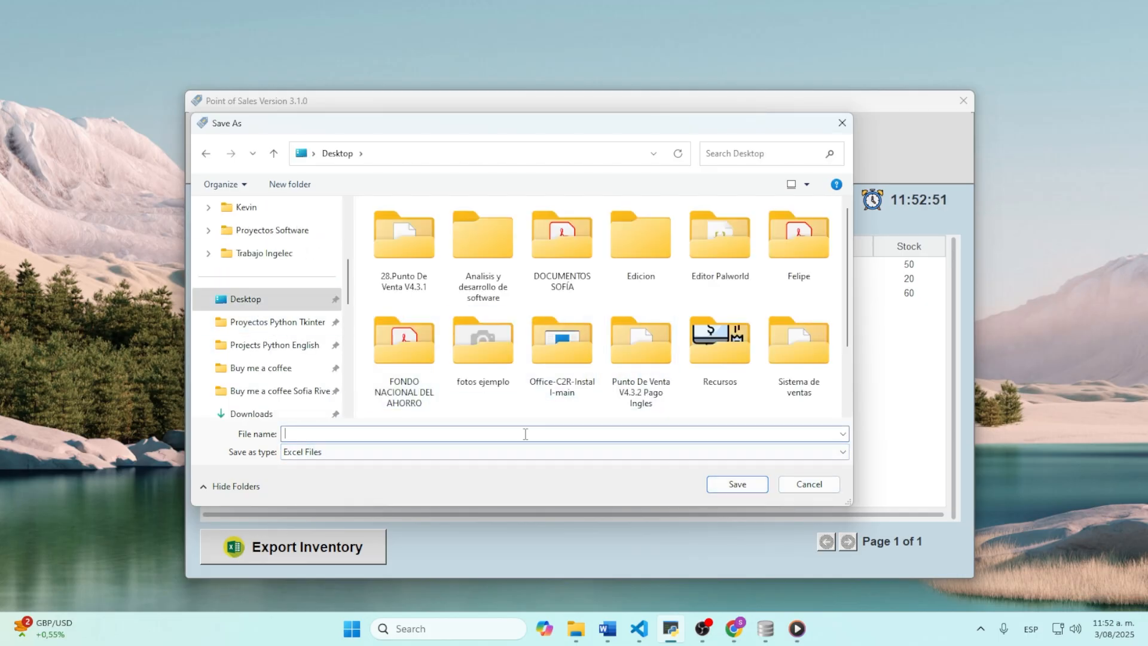
{"action": "type", "text": "inventory"}
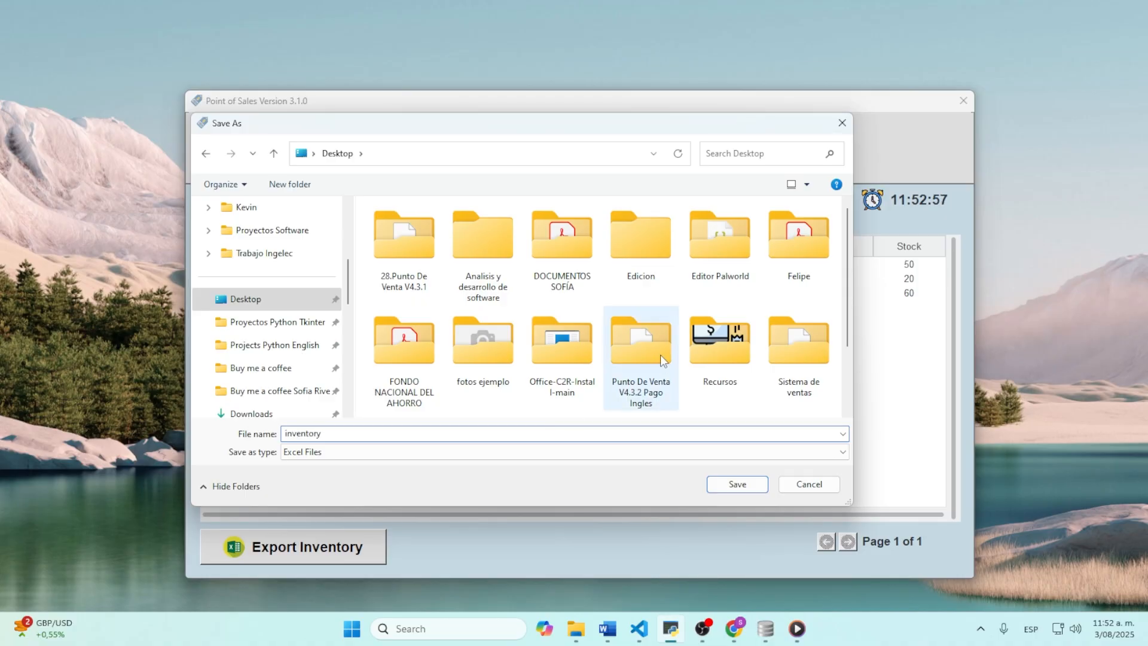
{"action": "left_click", "coordinate": [731, 483]}
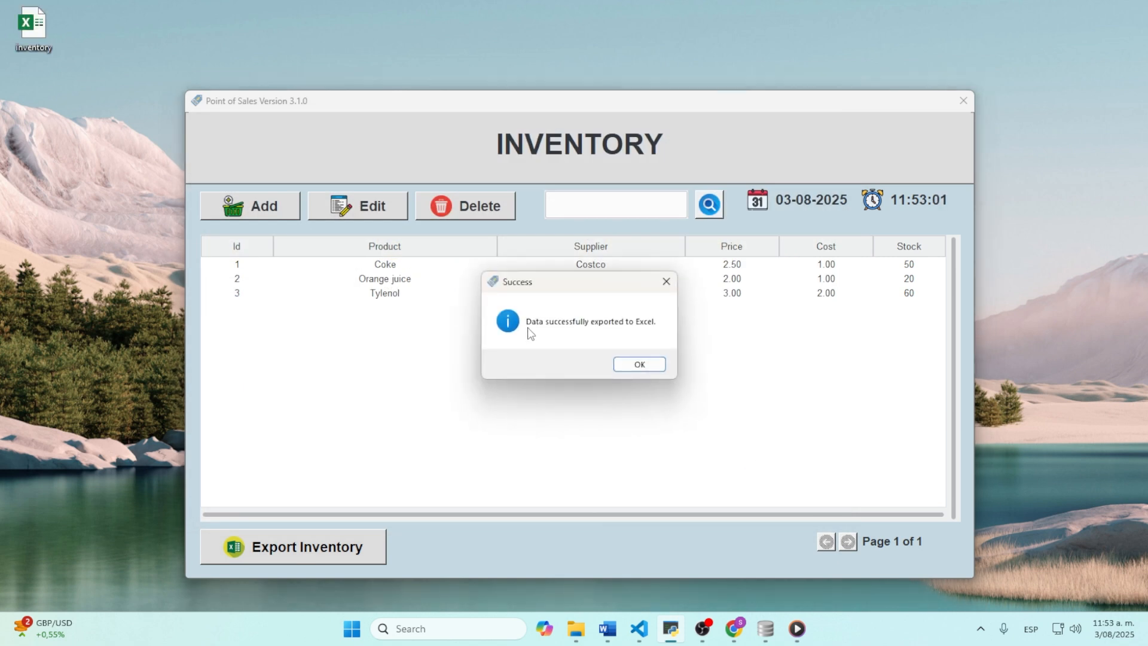
{"action": "left_click", "coordinate": [655, 365]}
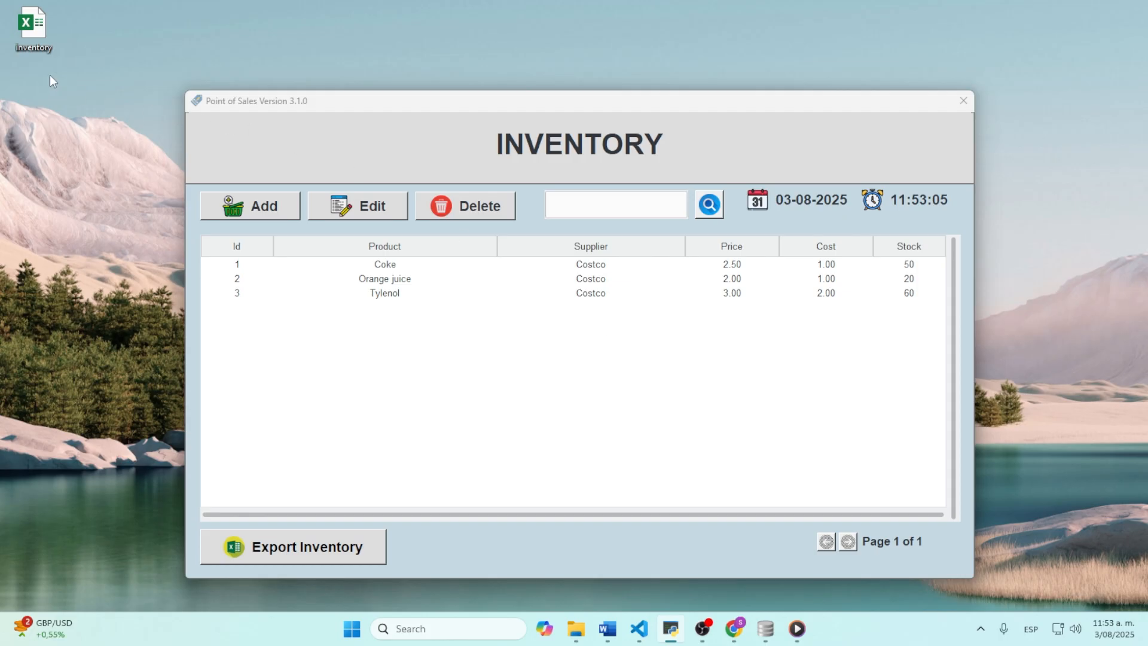
{"action": "double_click", "coordinate": [31, 30]}
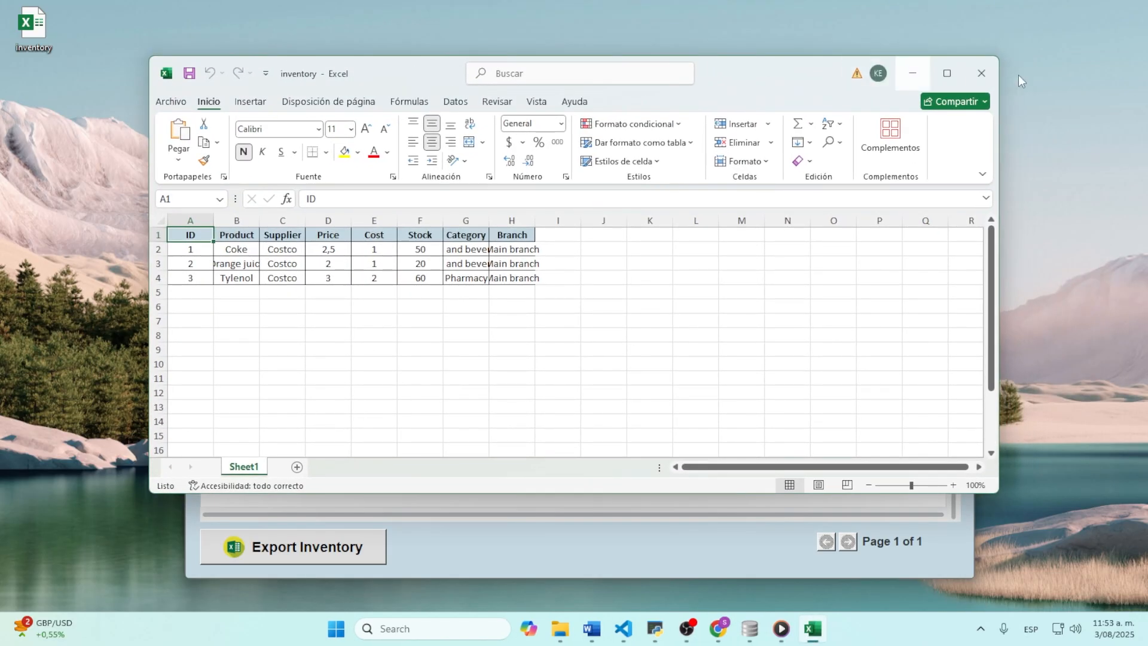
{"action": "left_click", "coordinate": [948, 73]}
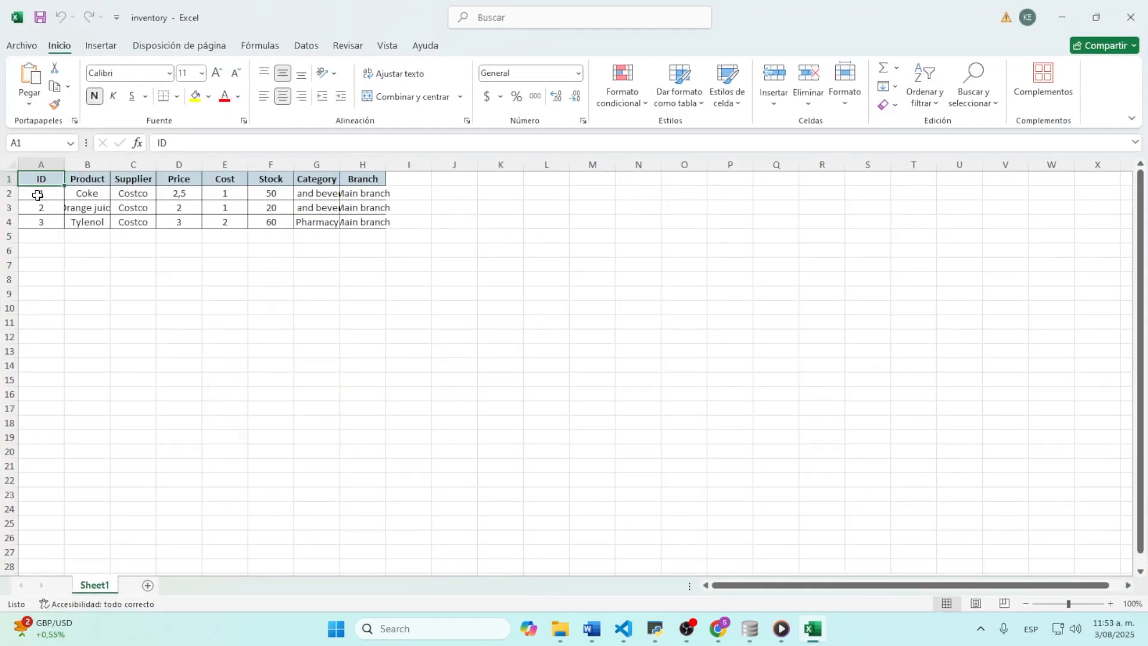
{"action": "left_click_drag", "start_coordinate": [36, 192], "coordinate": [412, 240]}
{"action": "left_click", "coordinate": [410, 279]}
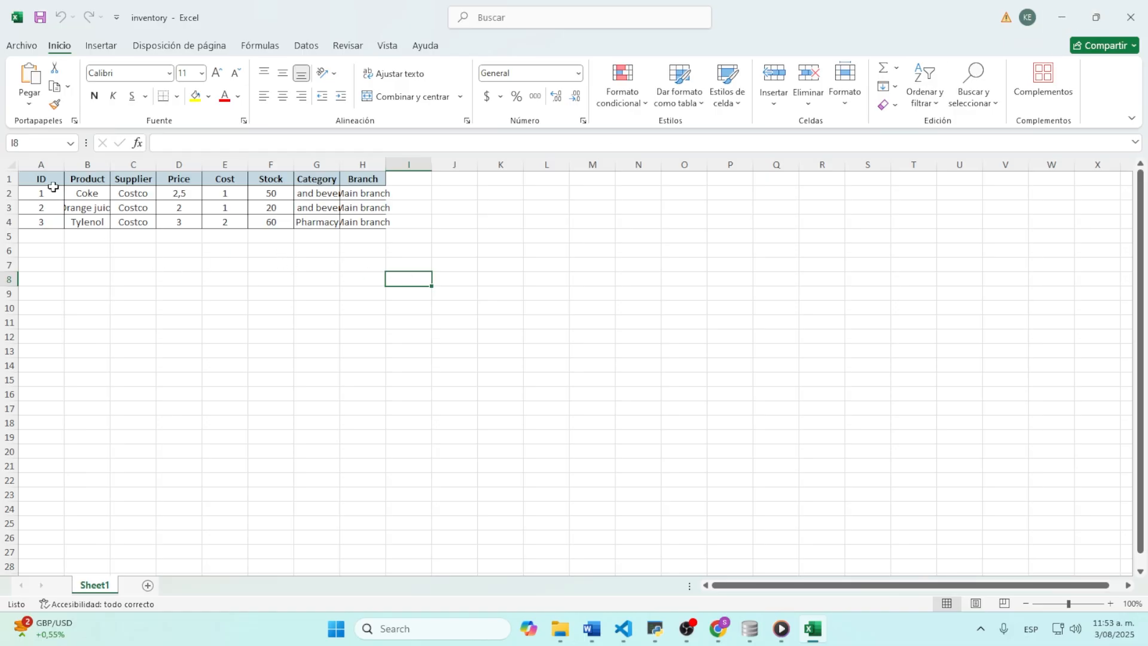
{"action": "left_click_drag", "start_coordinate": [37, 179], "coordinate": [380, 227]}
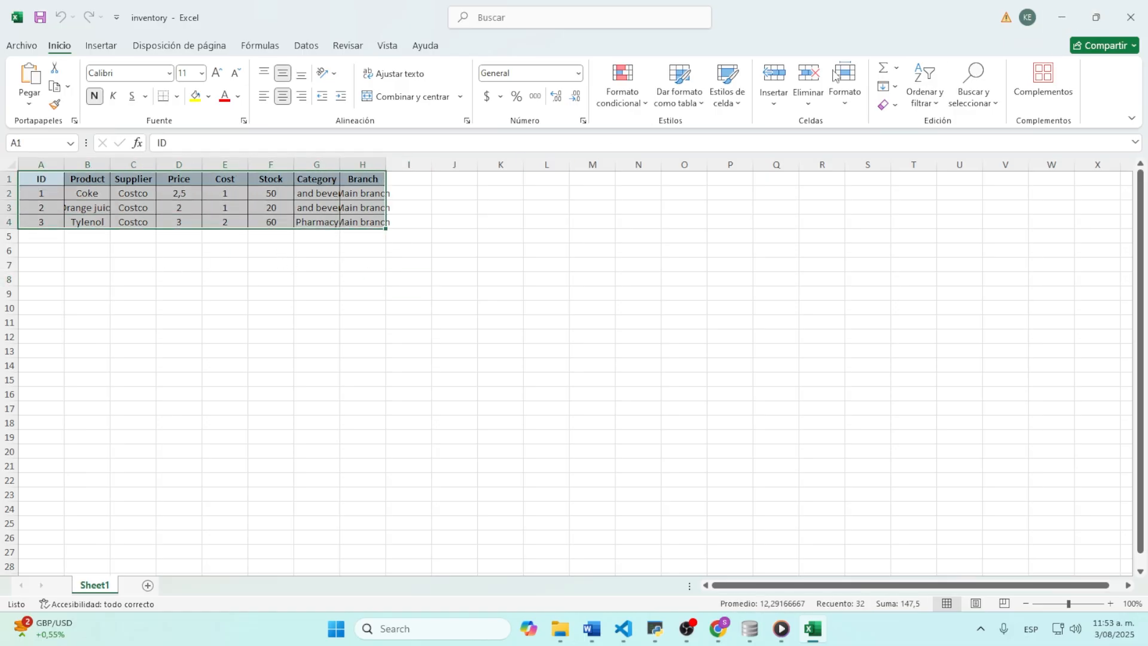
{"action": "left_click", "coordinate": [1130, 17]}
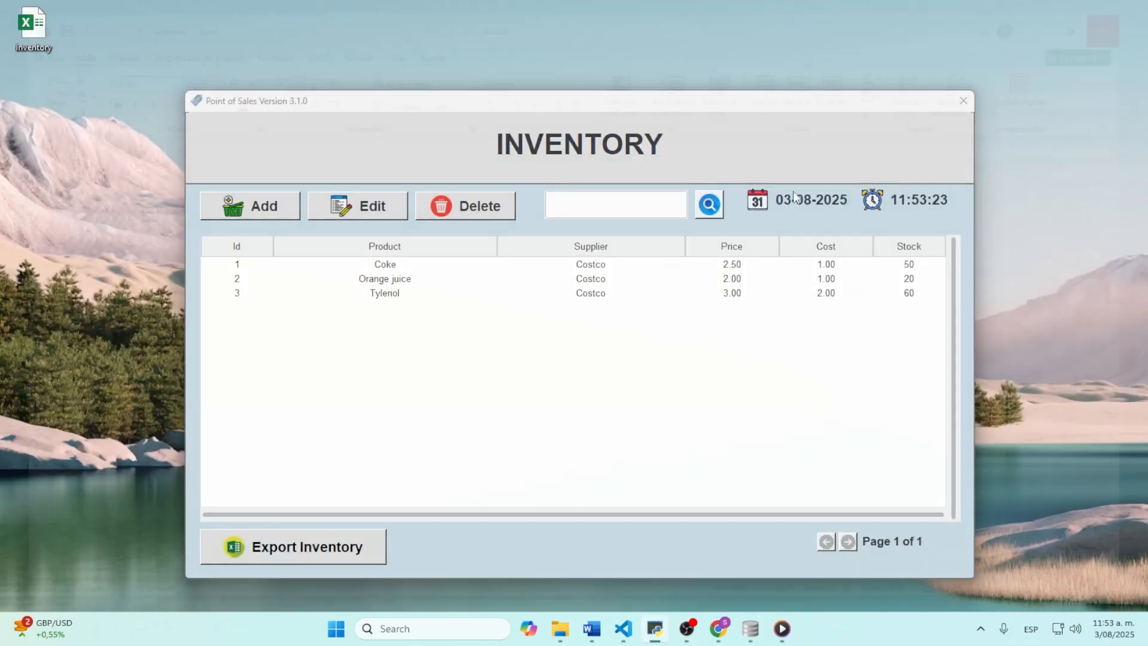
Step: Close the Inventory window and go to the Product Sales screen
{"action": "left_click", "coordinate": [962, 102]}
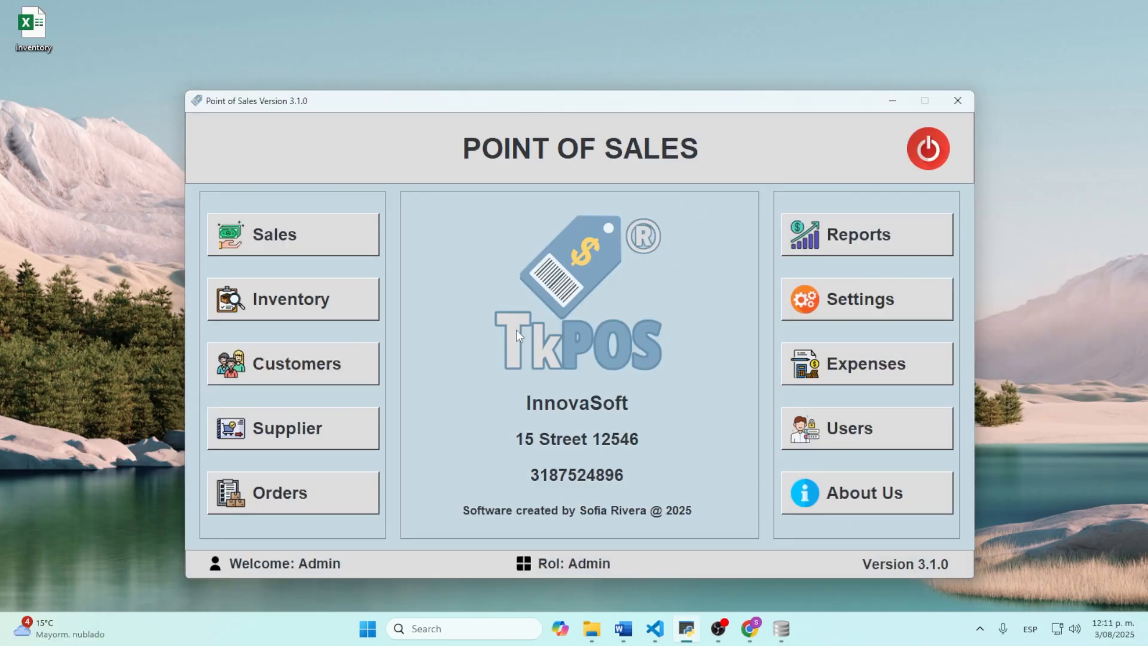
{"action": "left_click", "coordinate": [286, 242]}
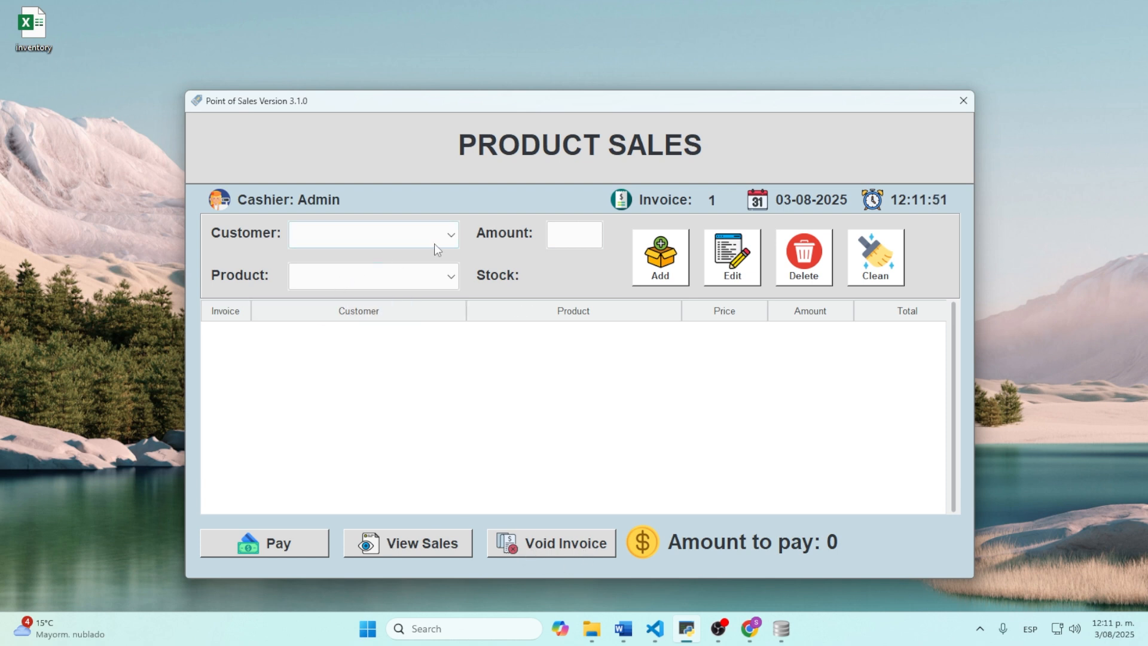
Step: For the Walk-in customer, add 1 Coke to invoice 1 after 60 is rejected for low stock
{"action": "left_click", "coordinate": [452, 236]}
{"action": "left_click", "coordinate": [365, 257]}
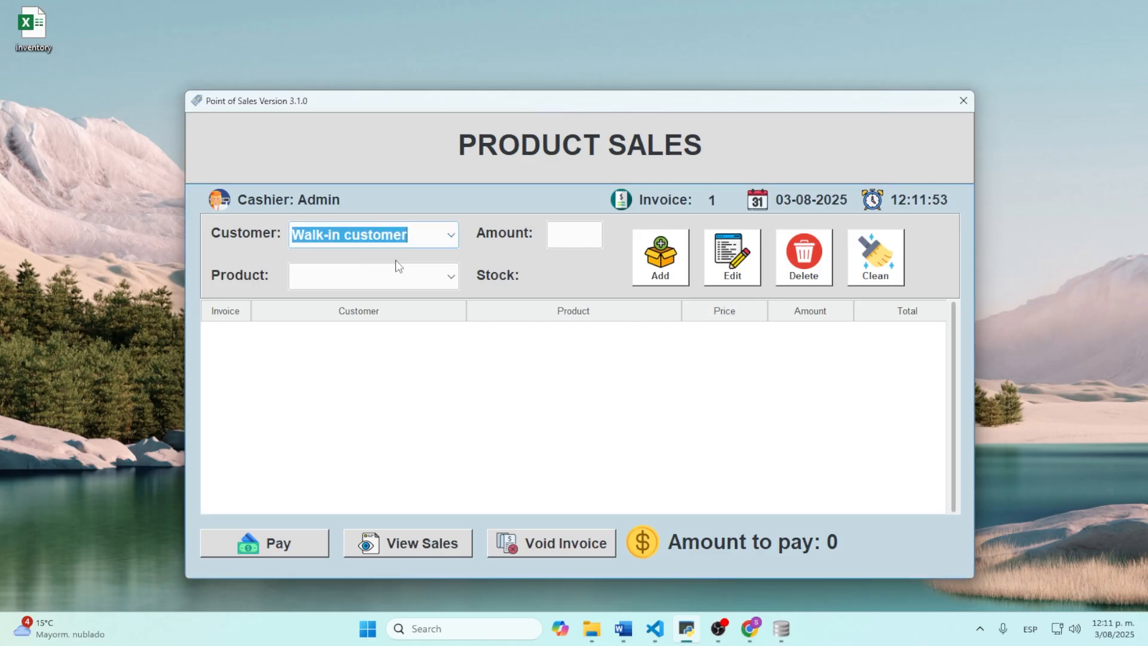
{"action": "left_click", "coordinate": [446, 272]}
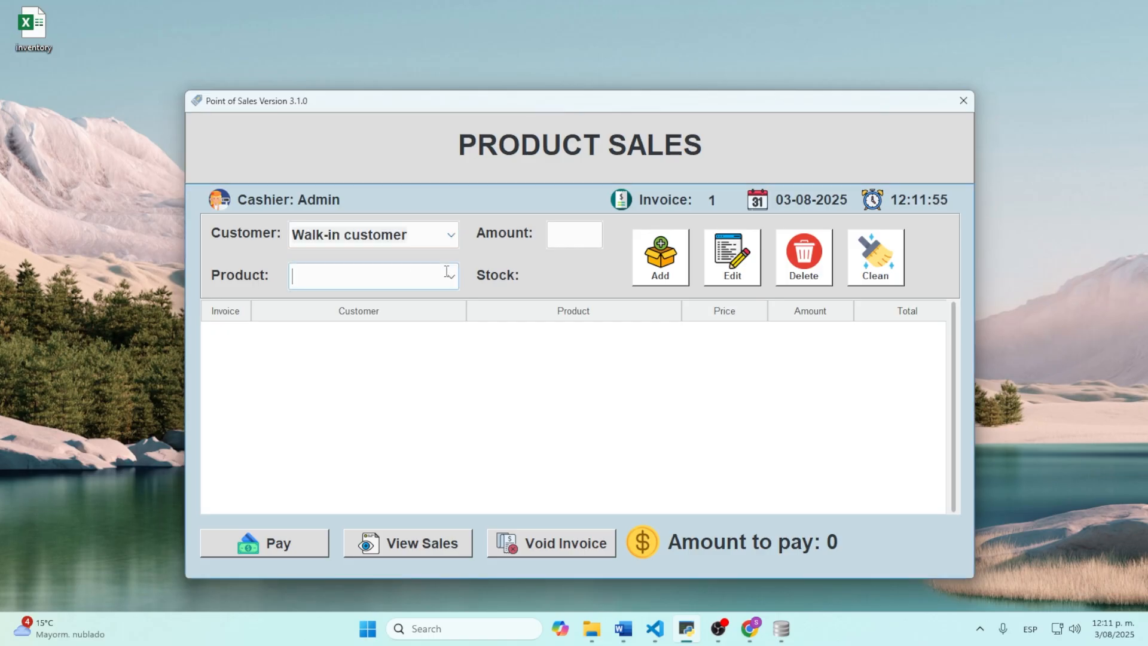
{"action": "left_click", "coordinate": [449, 276]}
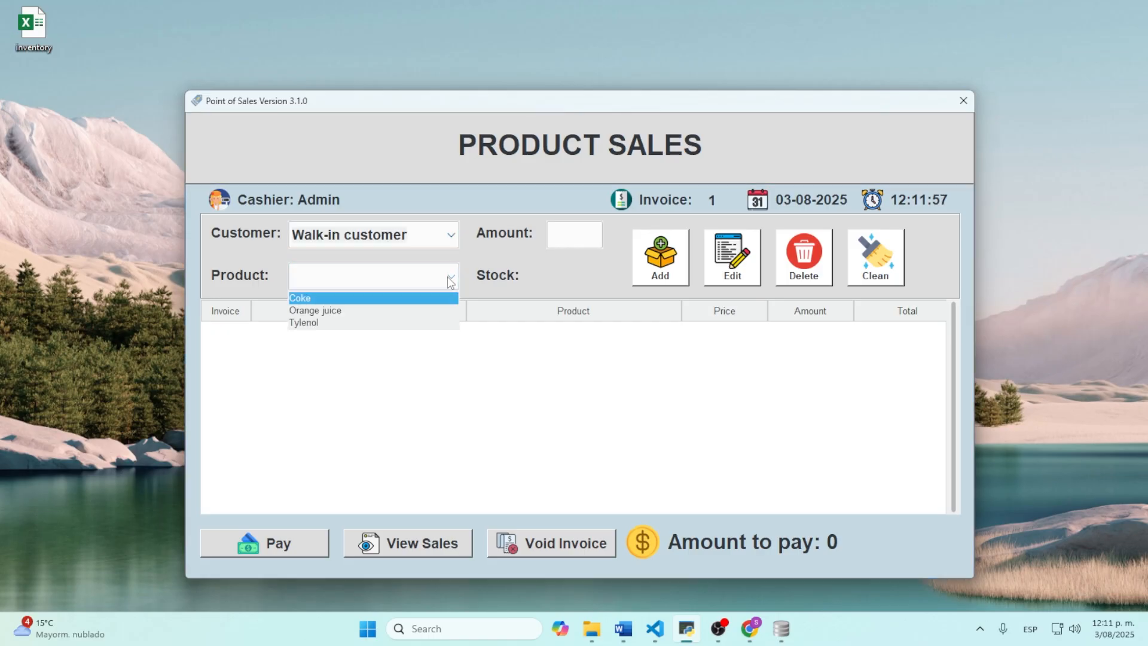
{"action": "left_click", "coordinate": [358, 298]}
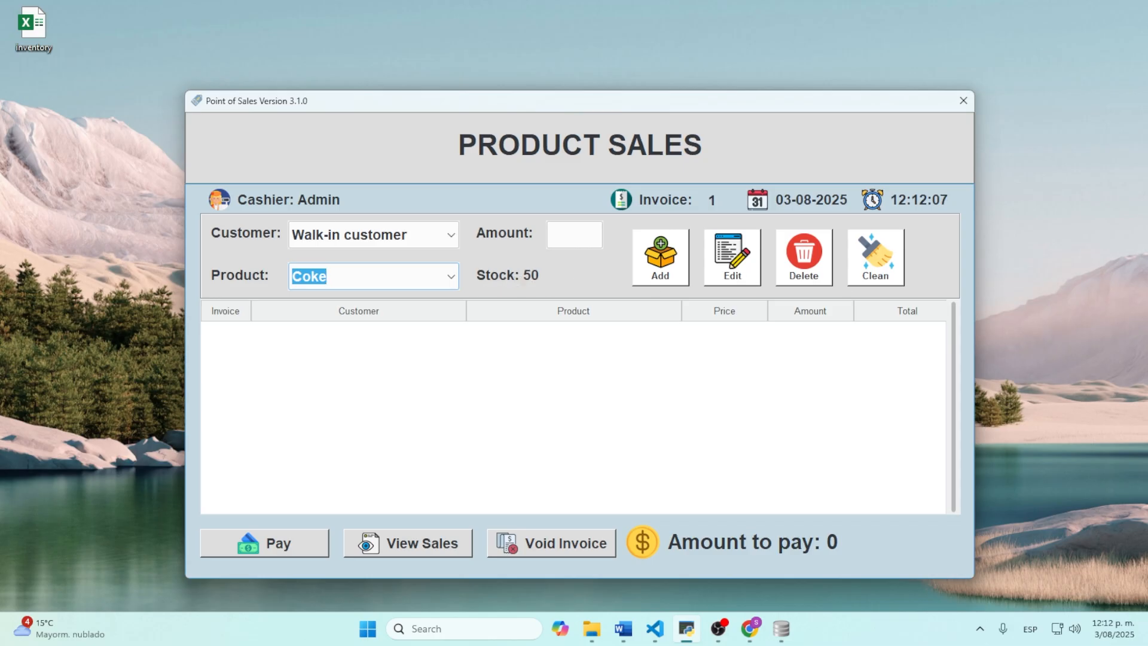
{"action": "left_click", "coordinate": [564, 234]}
{"action": "type", "text": "60"}
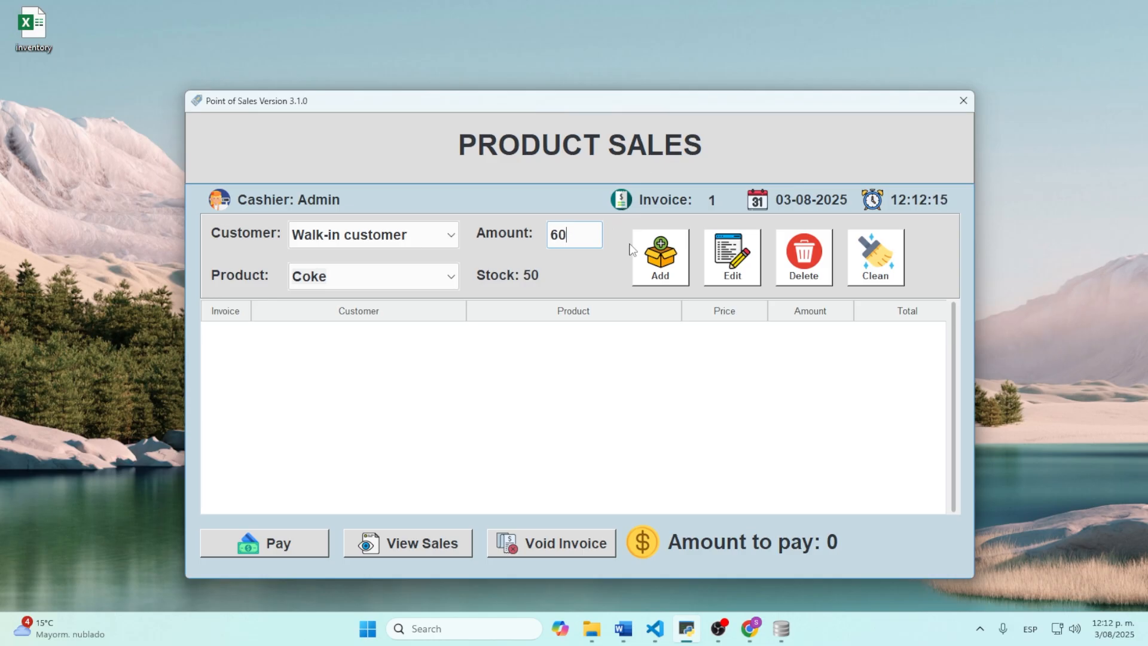
{"action": "left_click", "coordinate": [666, 268]}
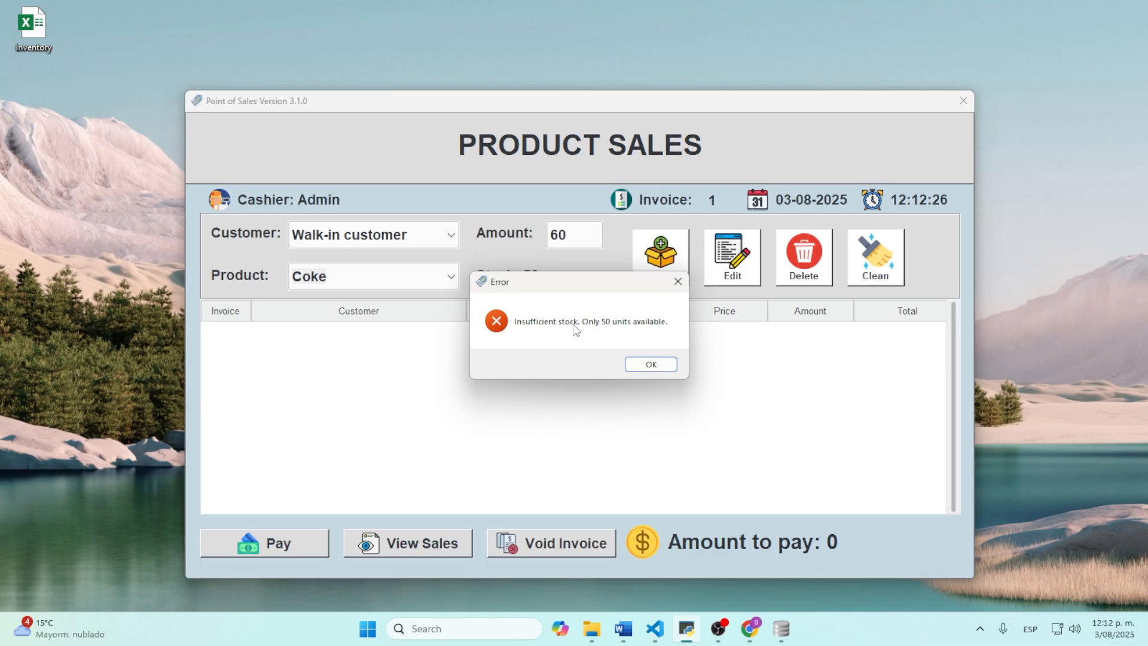
{"action": "left_click", "coordinate": [650, 362]}
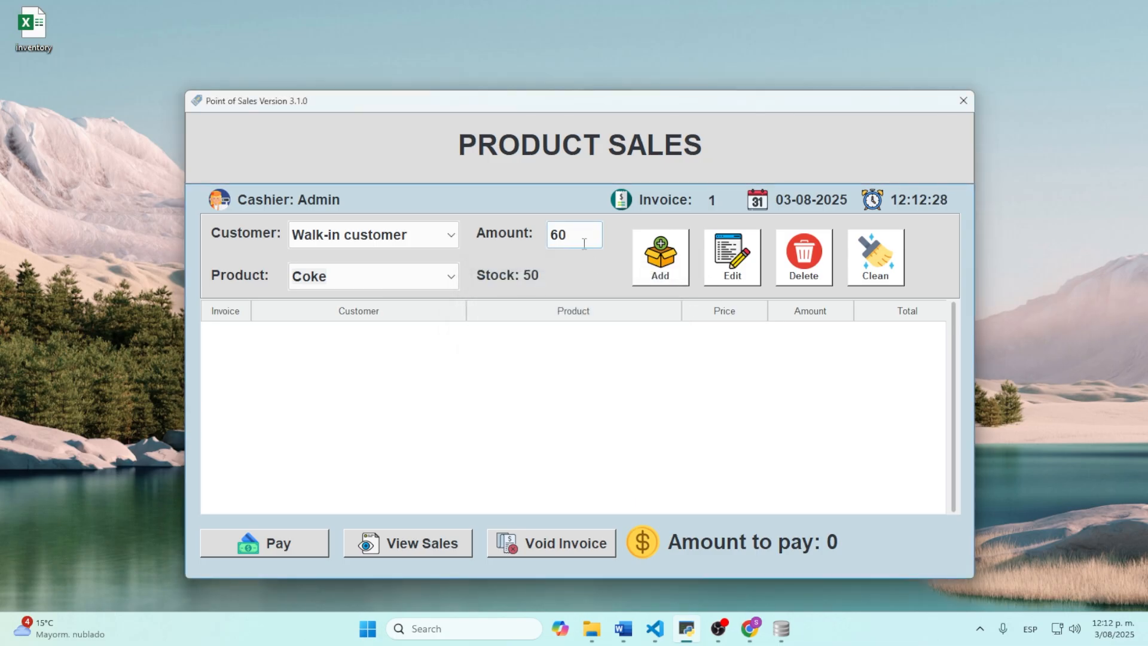
{"action": "key", "text": "BackSpace"}
{"action": "key", "text": "BackSpace"}
{"action": "left_click", "coordinate": [672, 256]}
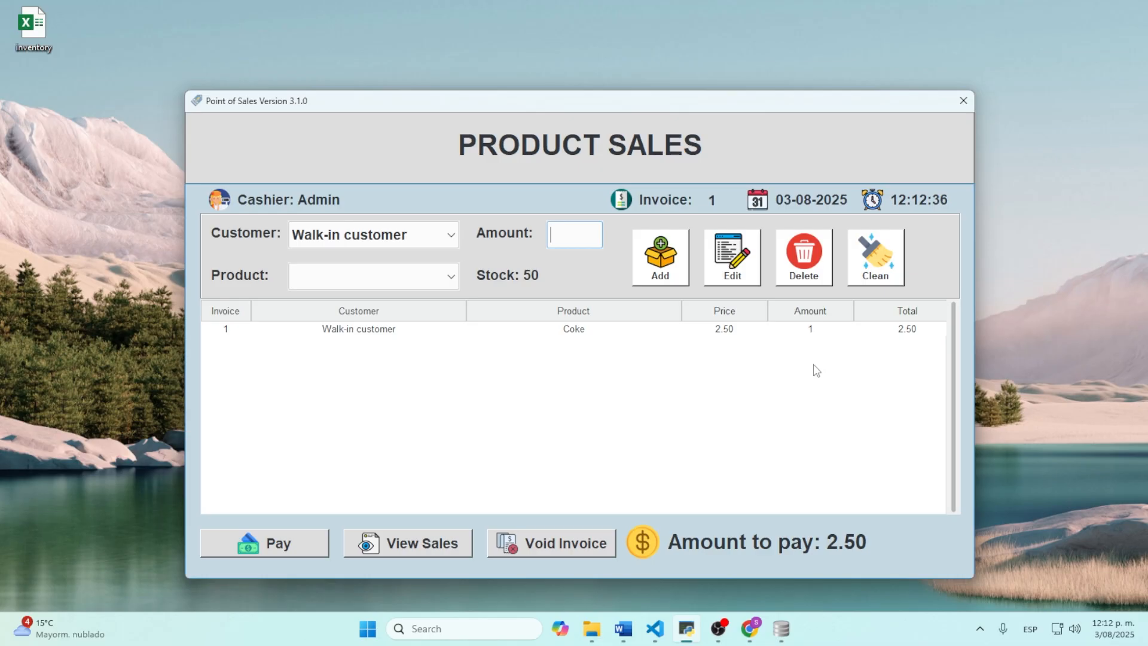
Step: Add 2 Orange juice to the invoice
{"action": "left_click", "coordinate": [436, 275]}
{"action": "left_click", "coordinate": [450, 276]}
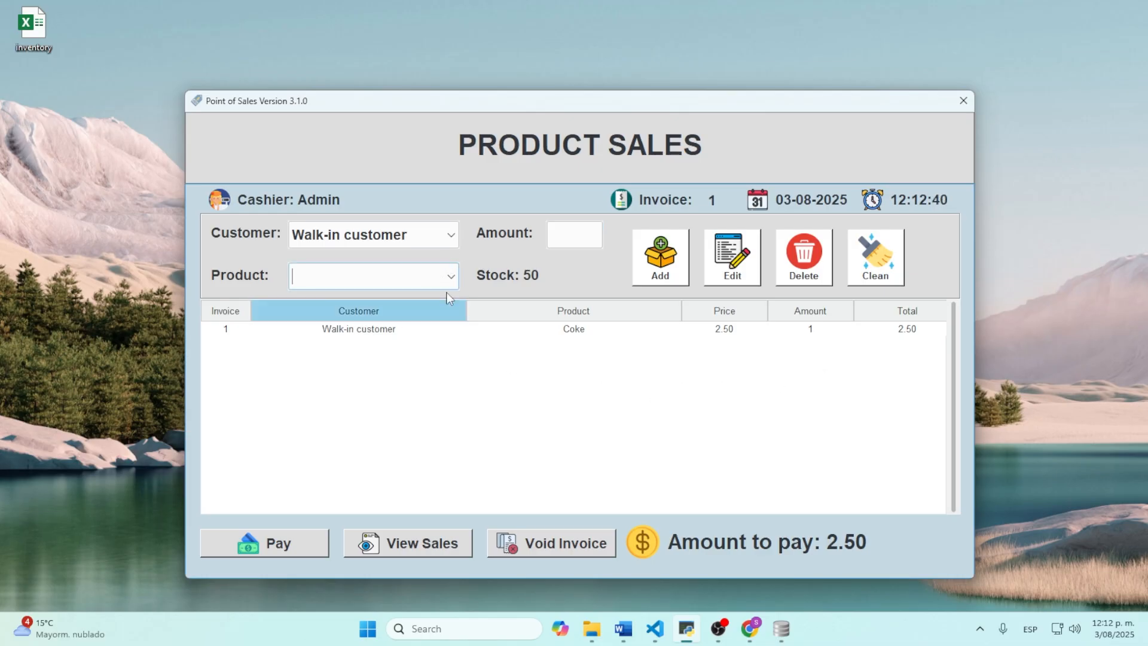
{"action": "left_click", "coordinate": [359, 312]}
{"action": "left_click", "coordinate": [550, 236]}
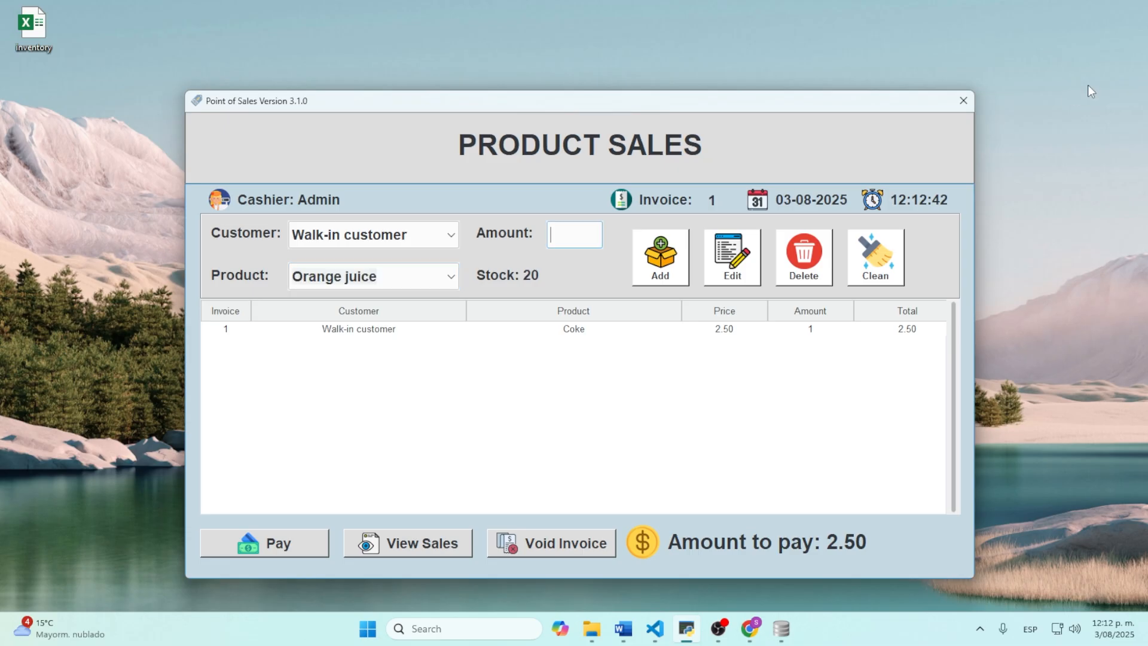
{"action": "type", "text": "2"}
{"action": "left_click", "coordinate": [665, 269]}
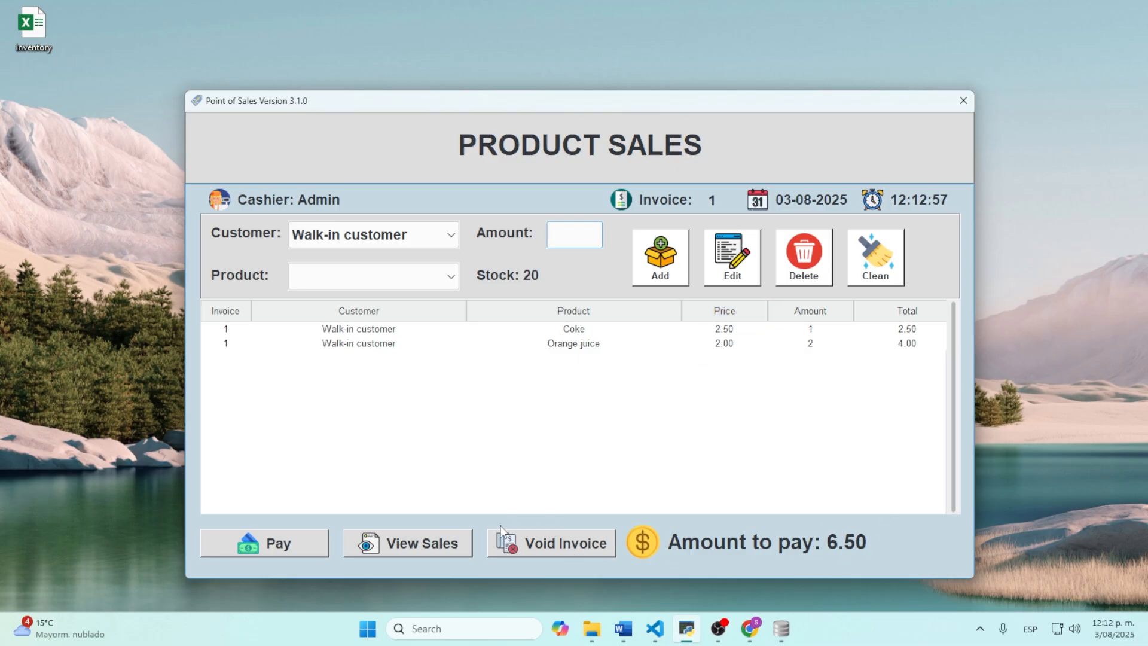
Step: Pay invoice 1 with 10.00, receiving 3.50 change, and open the generated invoice_1.pdf
{"action": "left_click", "coordinate": [278, 544]}
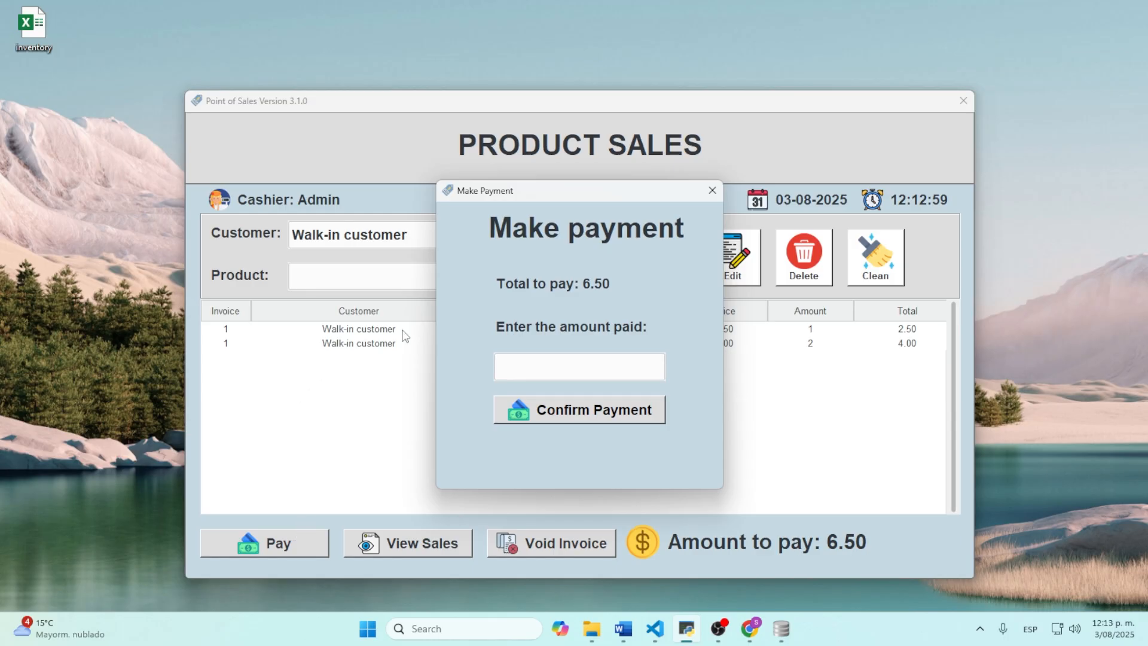
{"action": "left_click", "coordinate": [559, 367]}
{"action": "type", "text": "10"}
{"action": "left_click", "coordinate": [596, 409]}
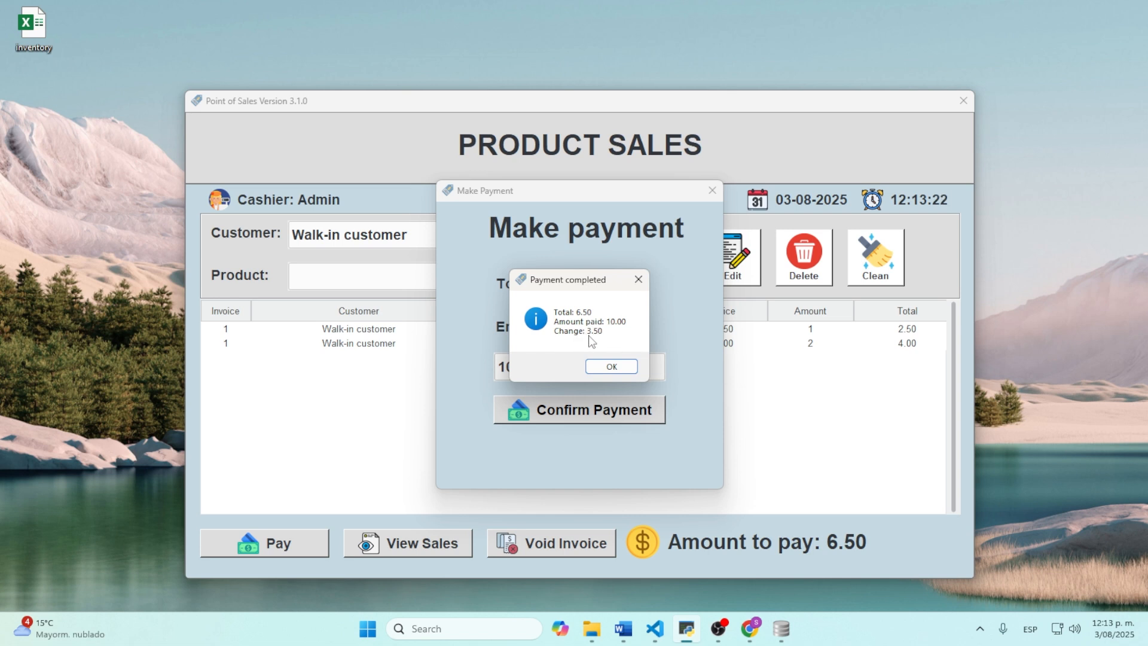
{"action": "left_click", "coordinate": [621, 369]}
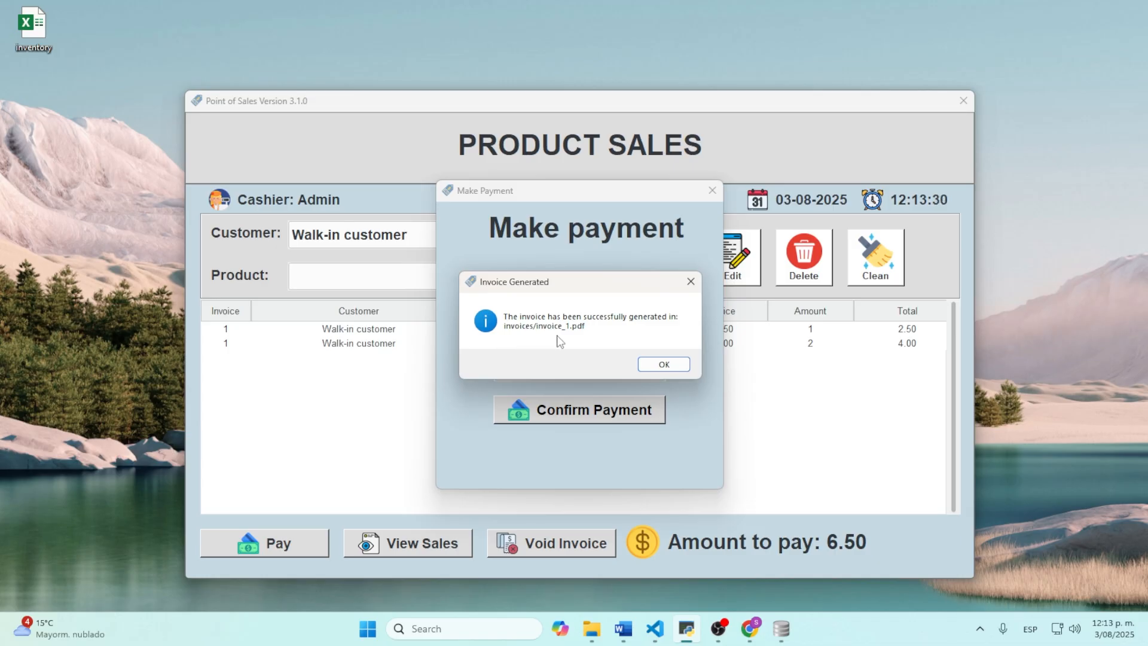
{"action": "left_click", "coordinate": [660, 362]}
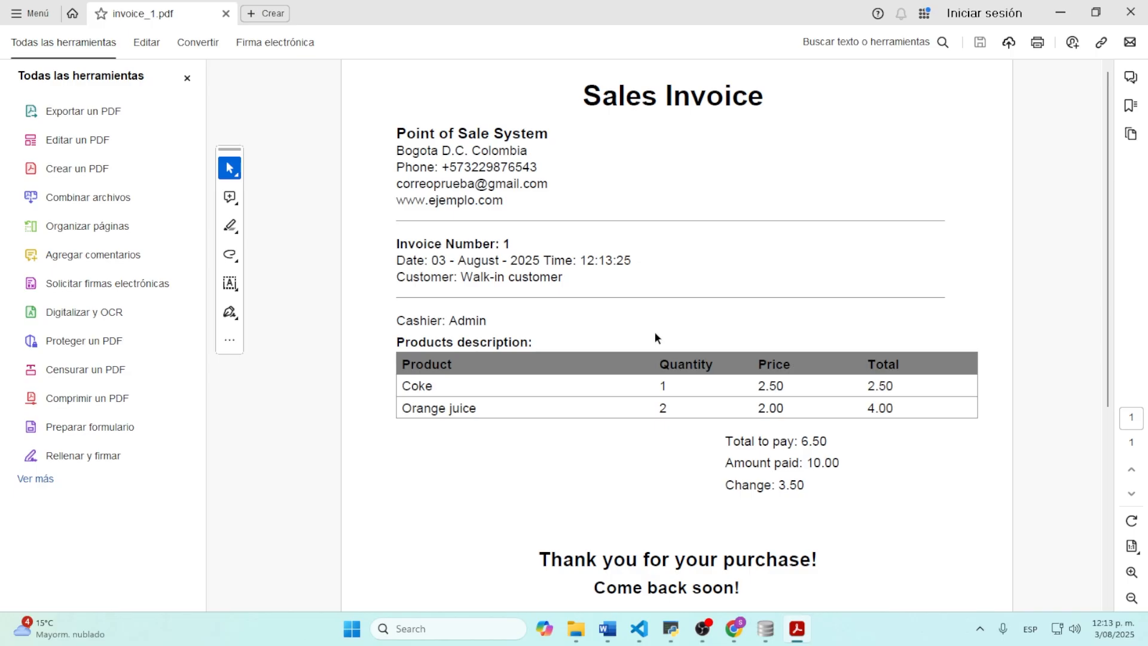
Step: Look over the invoice_1 PDF, then close Acrobat to return to Product Sales
{"action": "scroll", "coordinate": [561, 303], "scroll_direction": "down", "scroll_amount": 1}
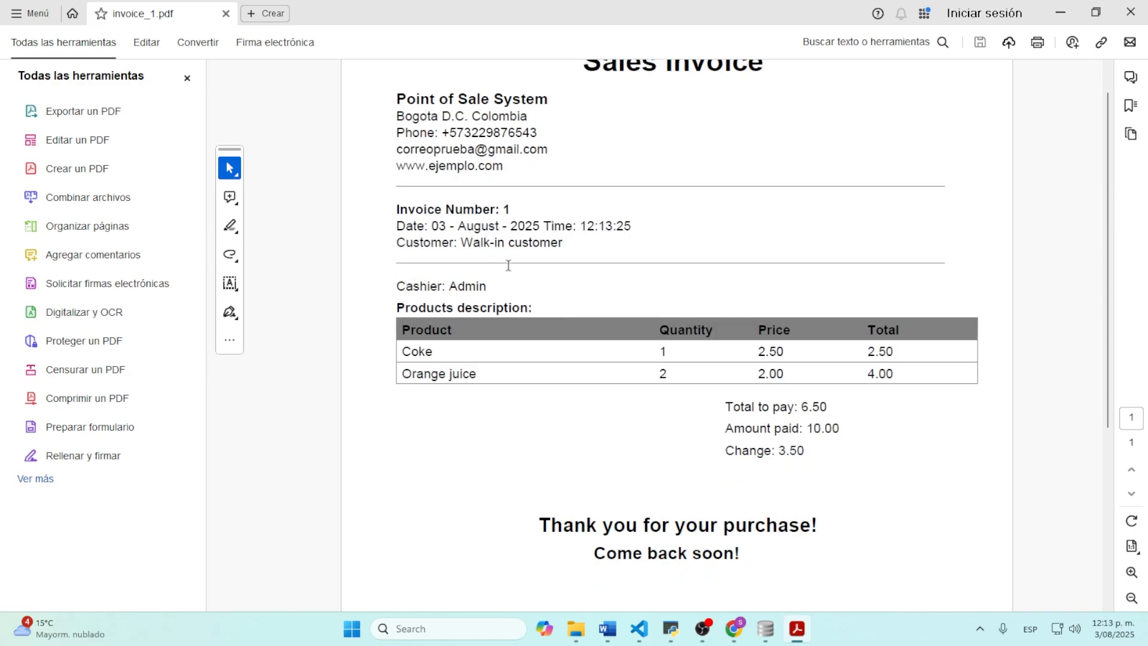
{"action": "scroll", "coordinate": [514, 320], "scroll_direction": "up", "scroll_amount": 1}
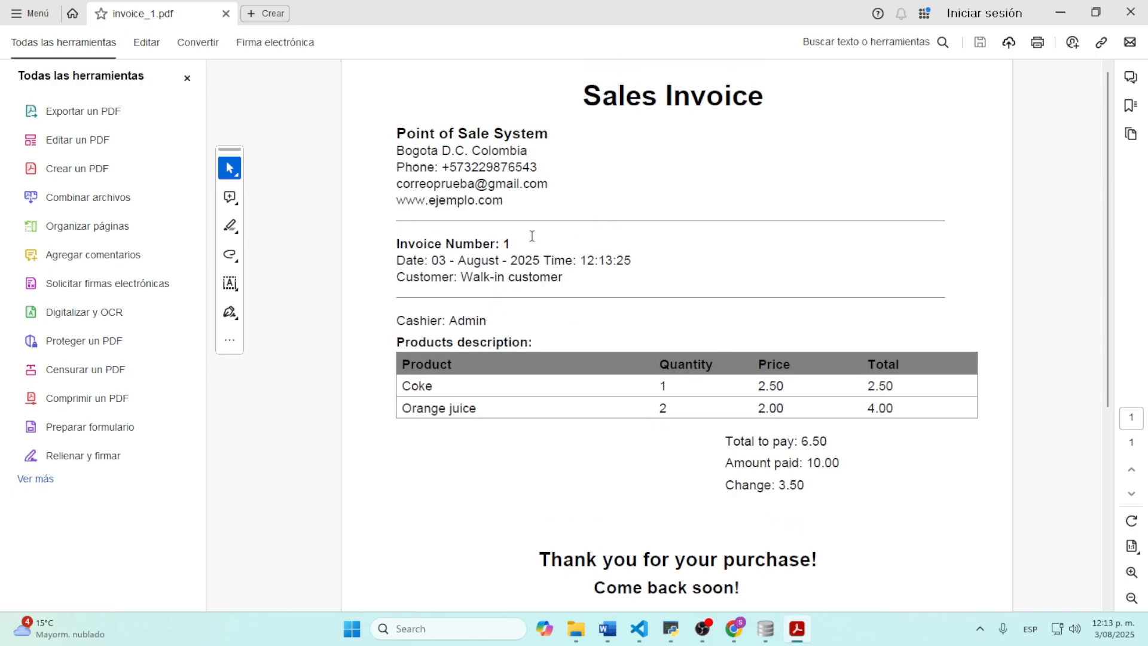
{"action": "scroll", "coordinate": [691, 379], "scroll_direction": "down", "scroll_amount": 1}
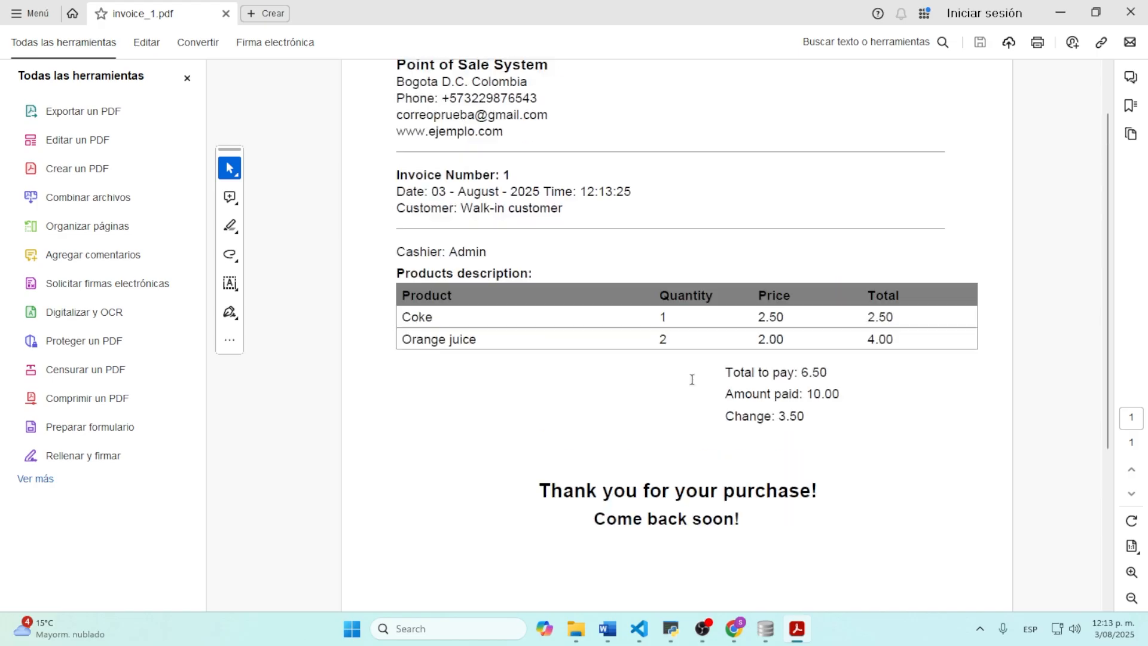
{"action": "scroll", "coordinate": [692, 379], "scroll_direction": "up", "scroll_amount": 1}
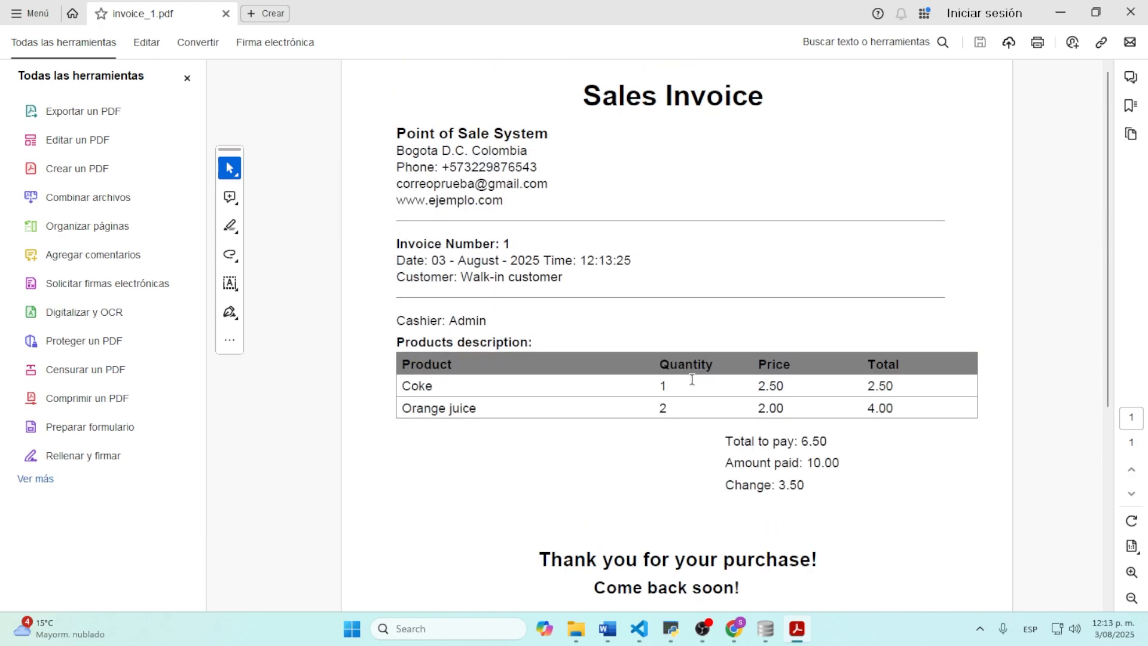
{"action": "left_click", "coordinate": [1134, 13]}
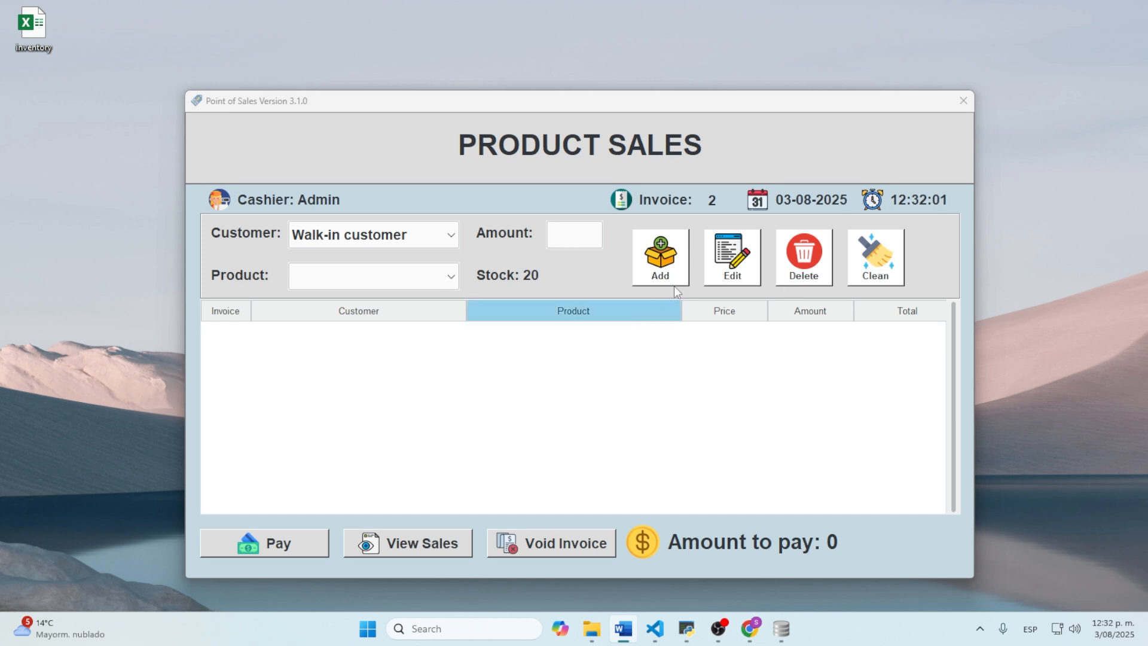
Step: In View Sales, review invoice 1's Coke and Orange juice lines, then close the details
{"action": "left_click", "coordinate": [418, 554]}
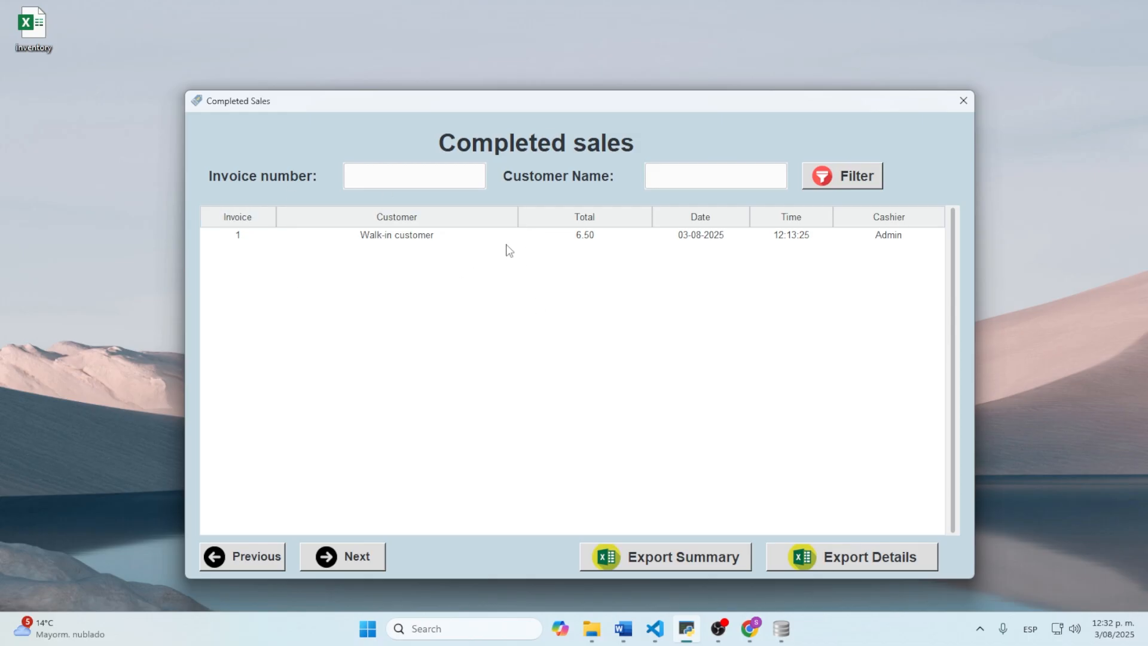
{"action": "double_click", "coordinate": [505, 239]}
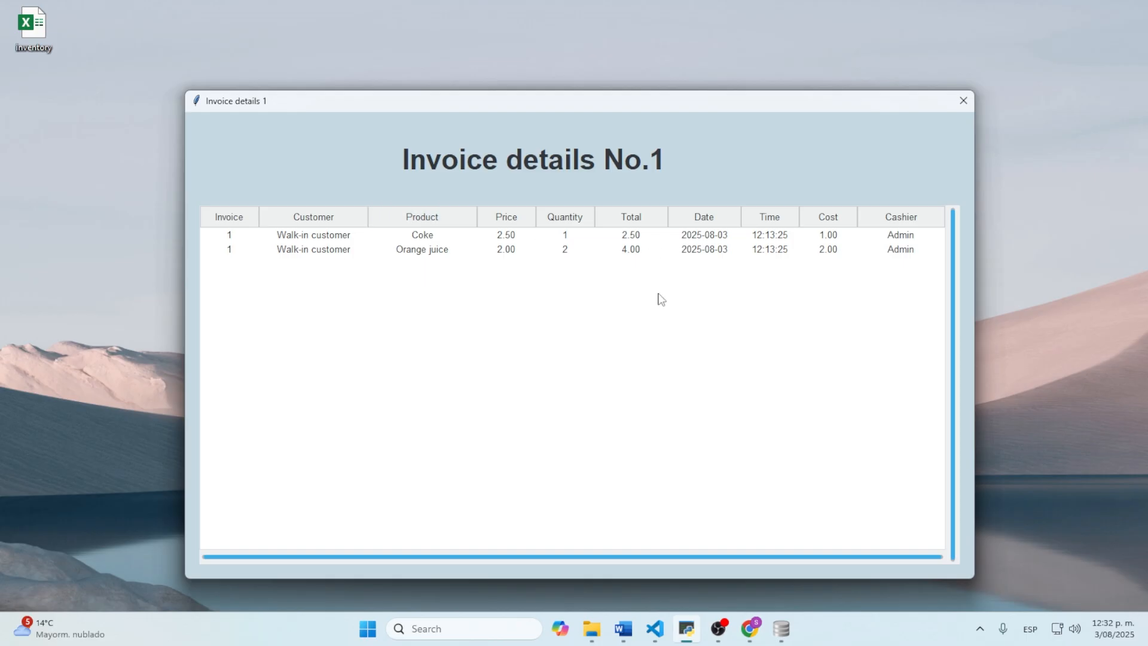
{"action": "left_click", "coordinate": [964, 102]}
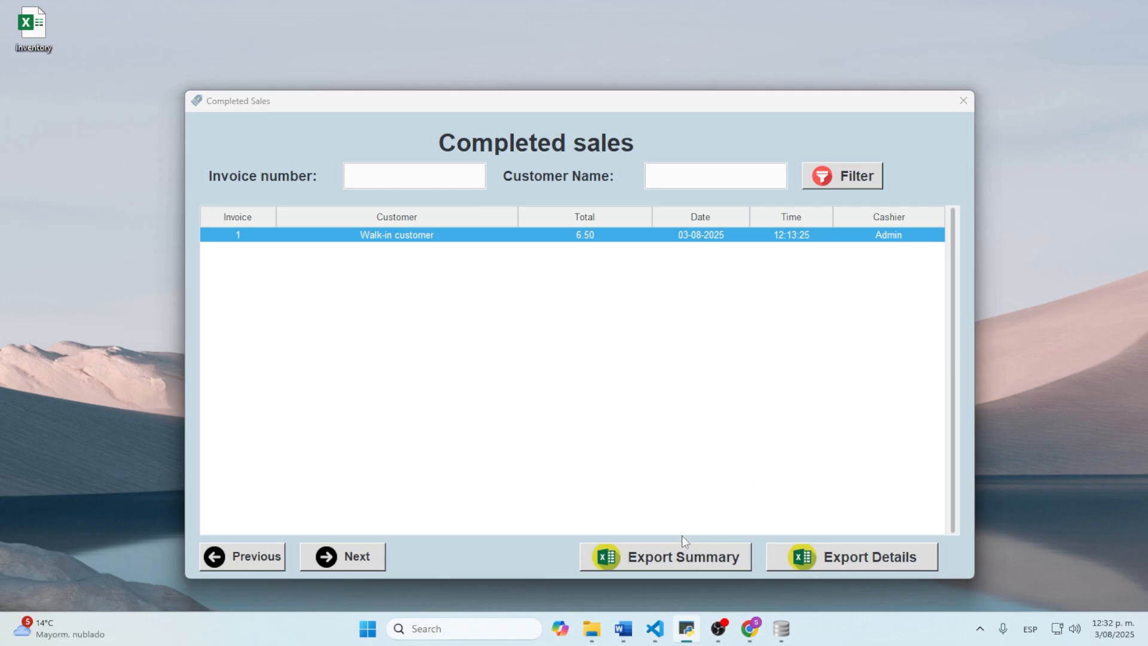
Step: Export the sales summary to the Desktop as 'export summary'
{"action": "left_click", "coordinate": [669, 555]}
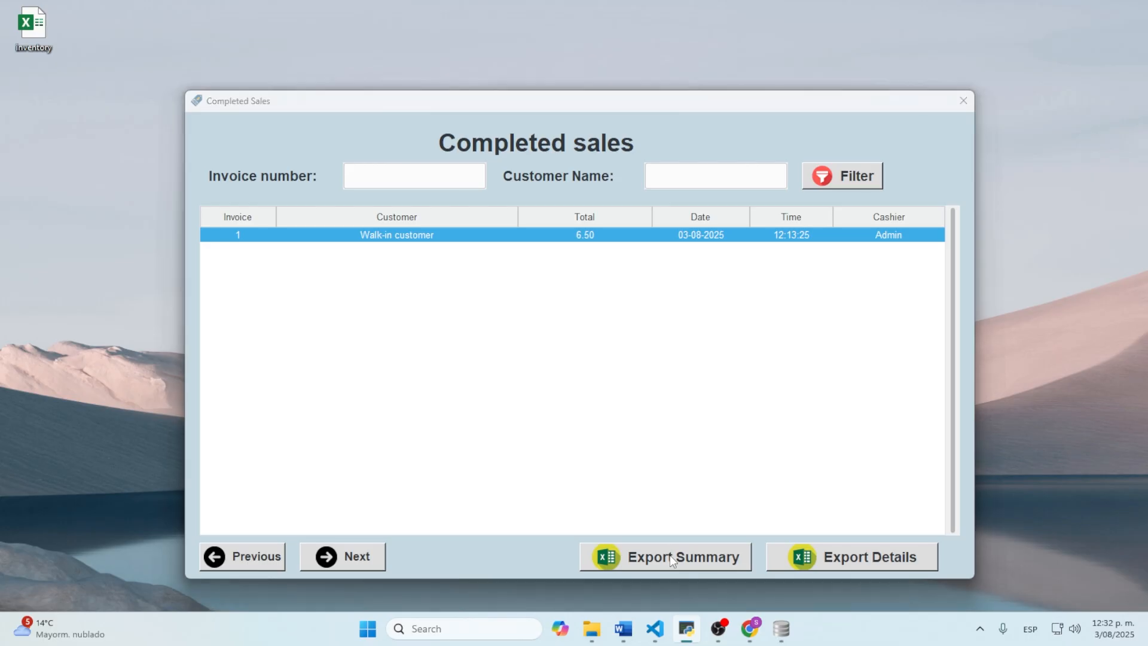
{"action": "scroll", "coordinate": [281, 328], "scroll_direction": "down", "scroll_amount": 2}
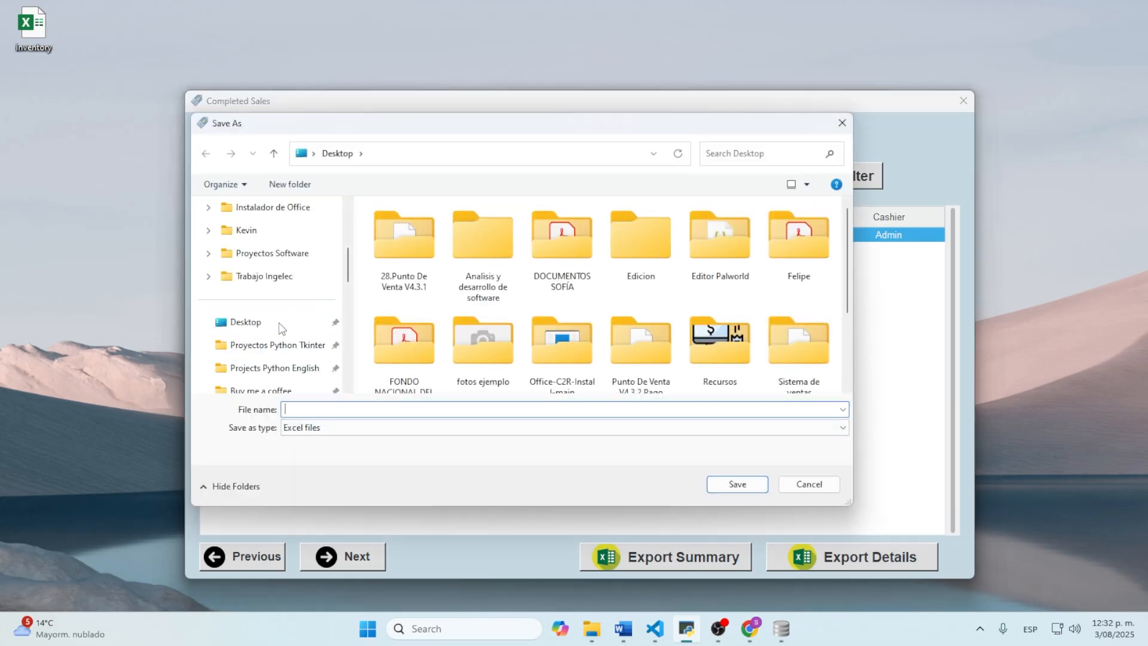
{"action": "left_click", "coordinate": [281, 326]}
{"action": "left_click", "coordinate": [341, 409]}
{"action": "type", "text": "exop"}
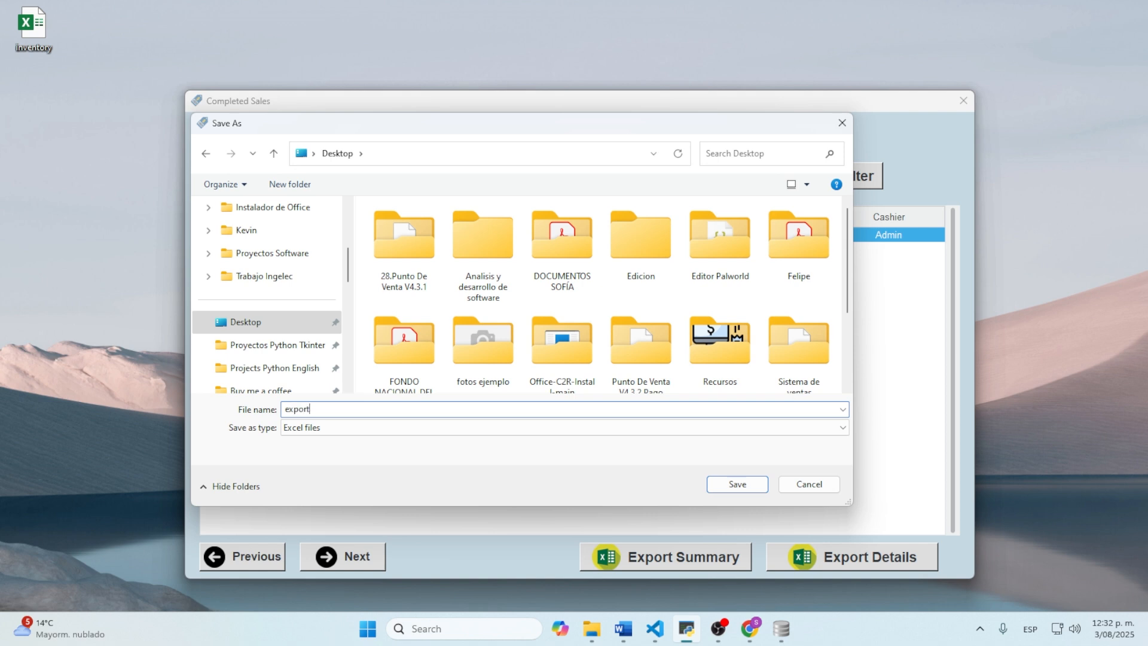
{"action": "type", "text": "rt summary"}
{"action": "left_click", "coordinate": [760, 485]}
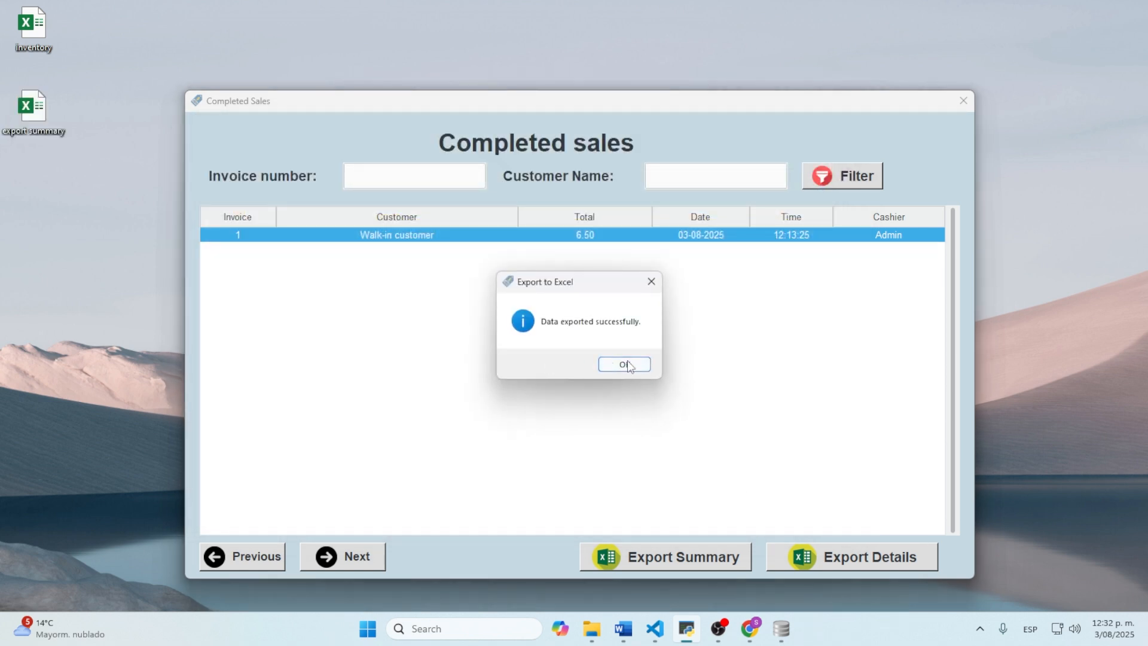
{"action": "left_click", "coordinate": [626, 365]}
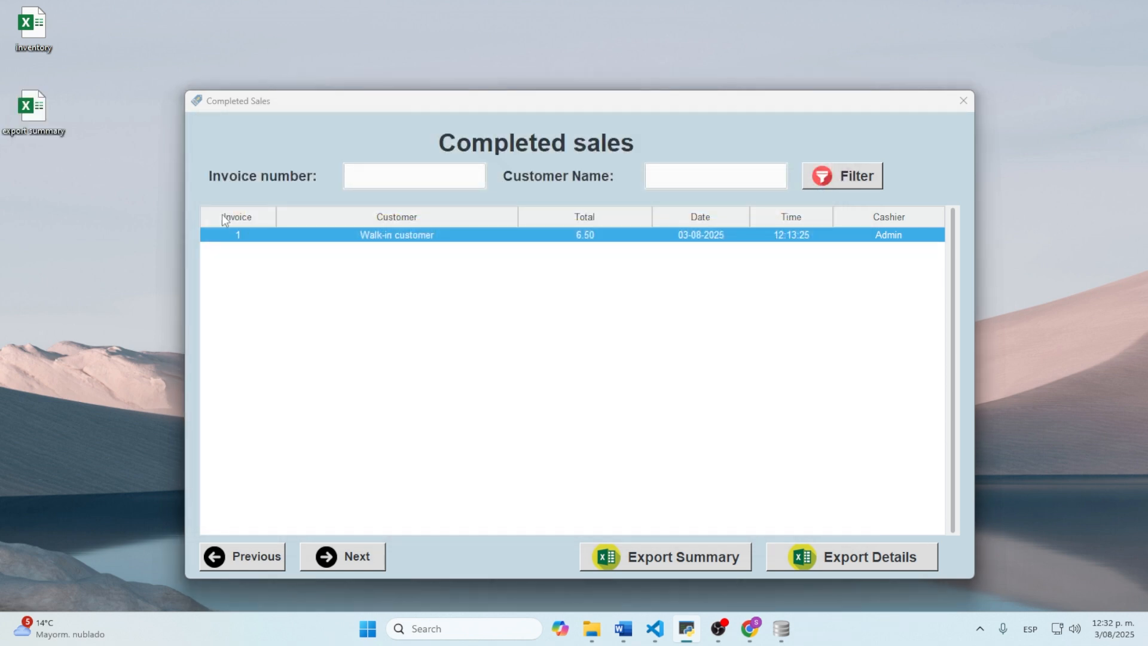
Step: Open the summary in Excel, select its data A1 to F2, and close it
{"action": "double_click", "coordinate": [33, 114]}
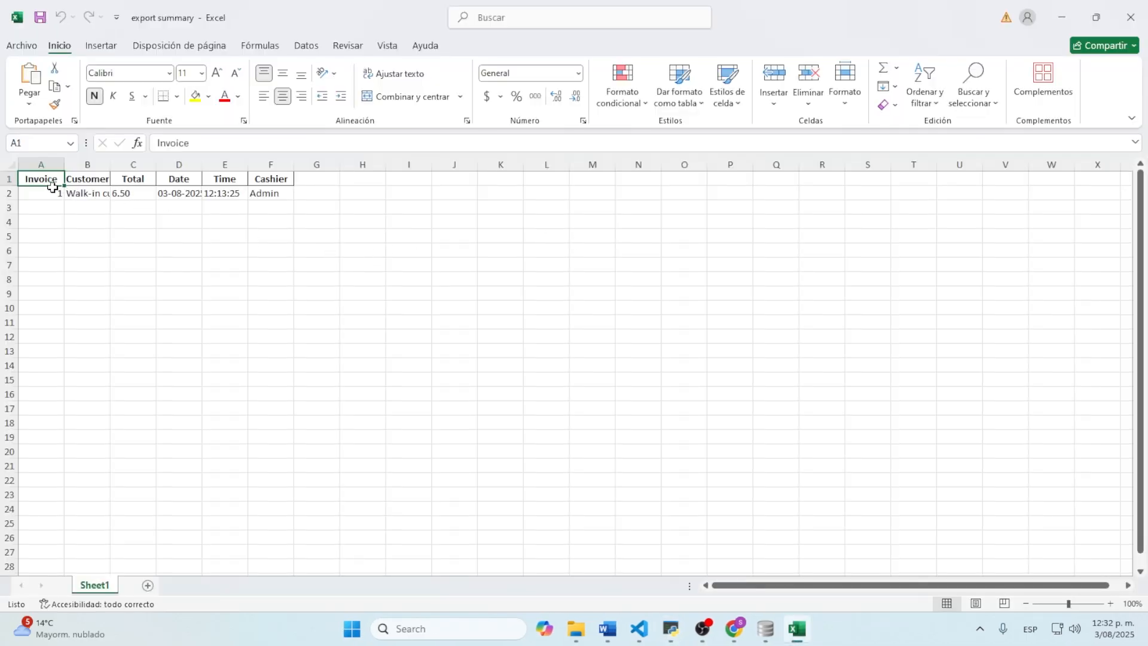
{"action": "left_click_drag", "start_coordinate": [52, 179], "coordinate": [291, 194]}
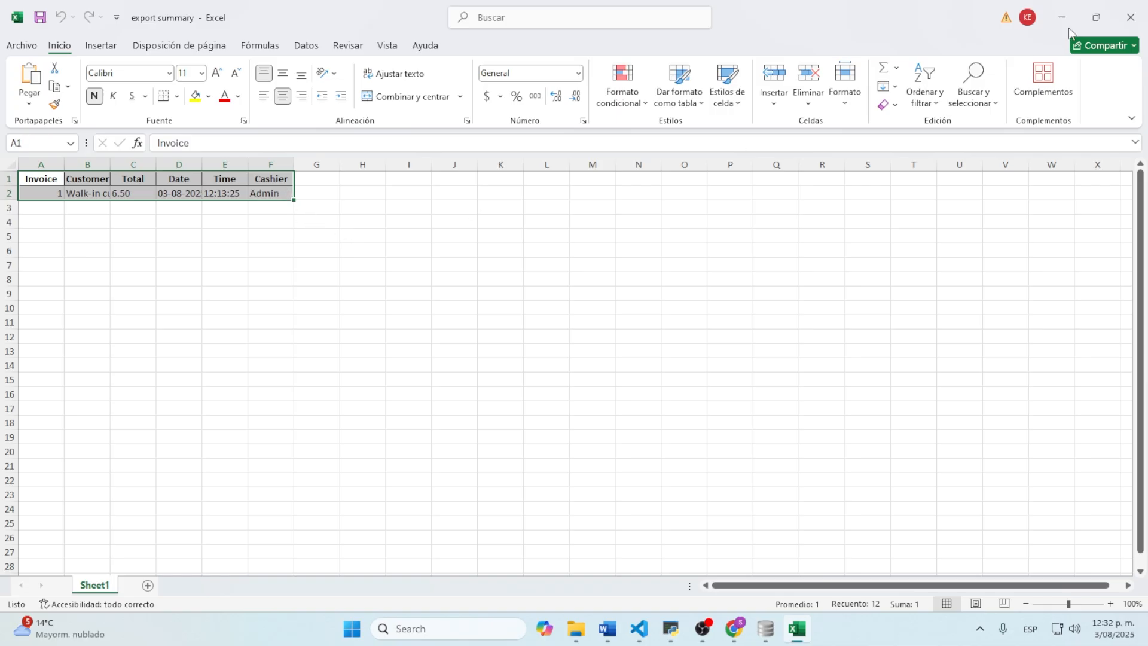
{"action": "left_click", "coordinate": [1131, 17]}
Step: Export the per-product sales details to the Desktop as 'export details'
{"action": "left_click", "coordinate": [861, 558]}
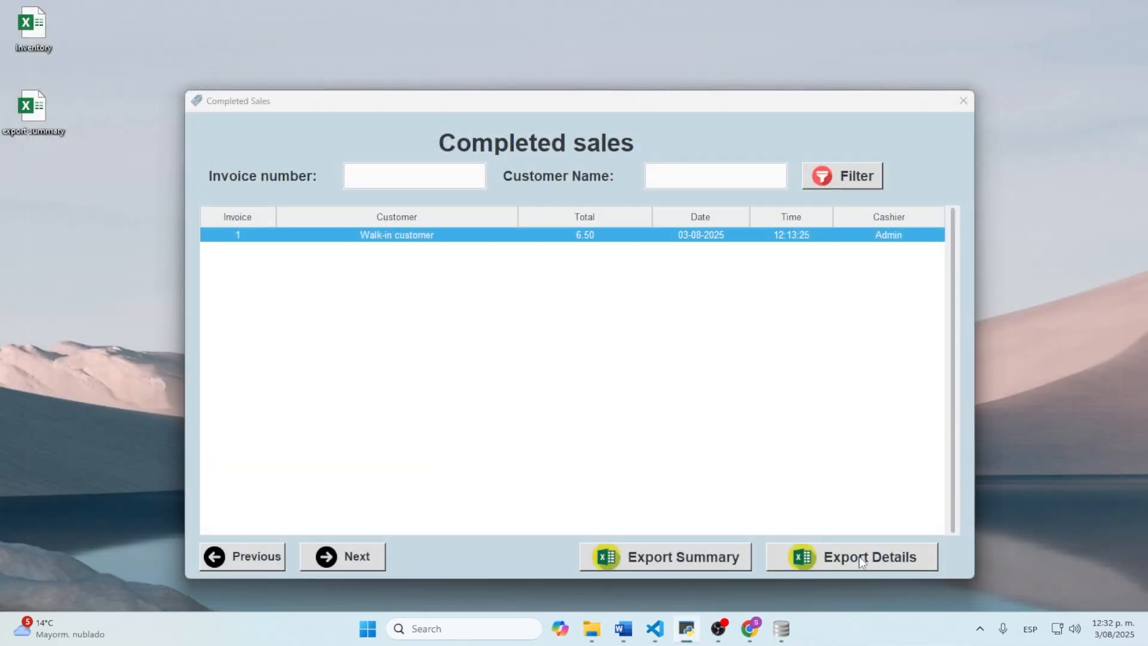
{"action": "scroll", "coordinate": [265, 336], "scroll_direction": "down", "scroll_amount": 3}
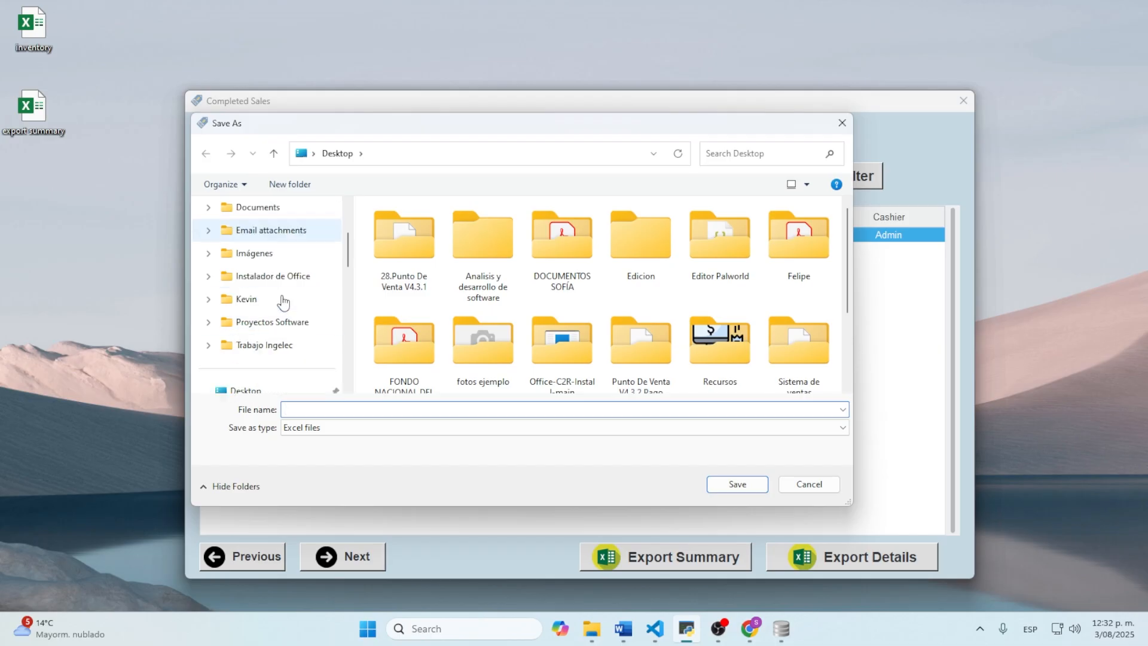
{"action": "type", "text": "e"}
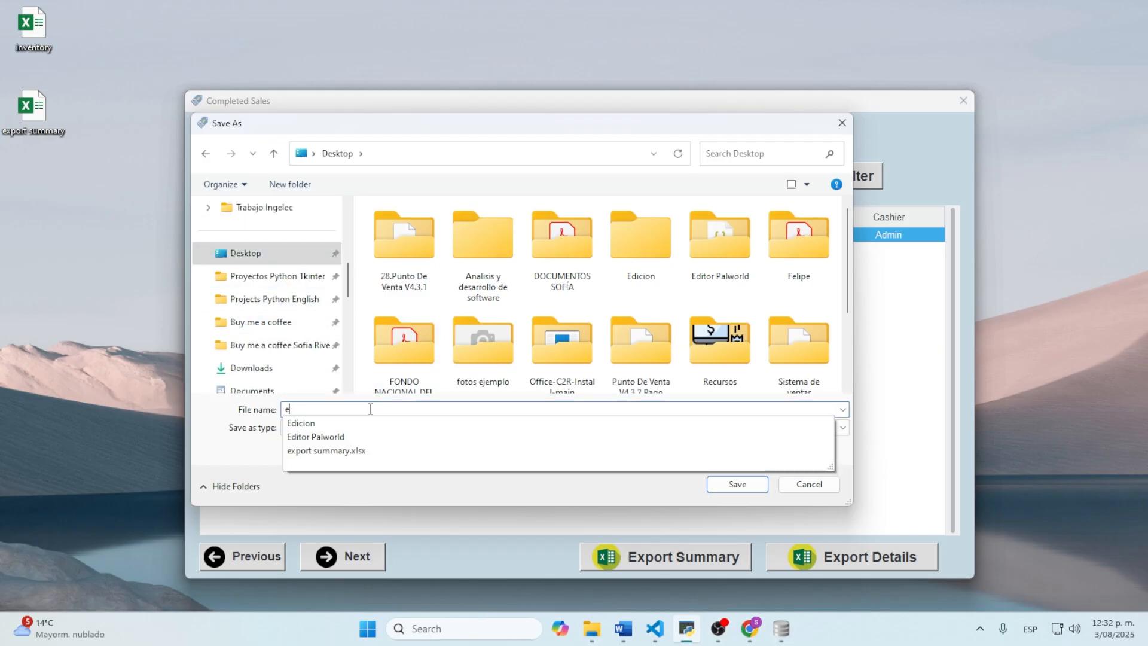
{"action": "type", "text": "xport details"}
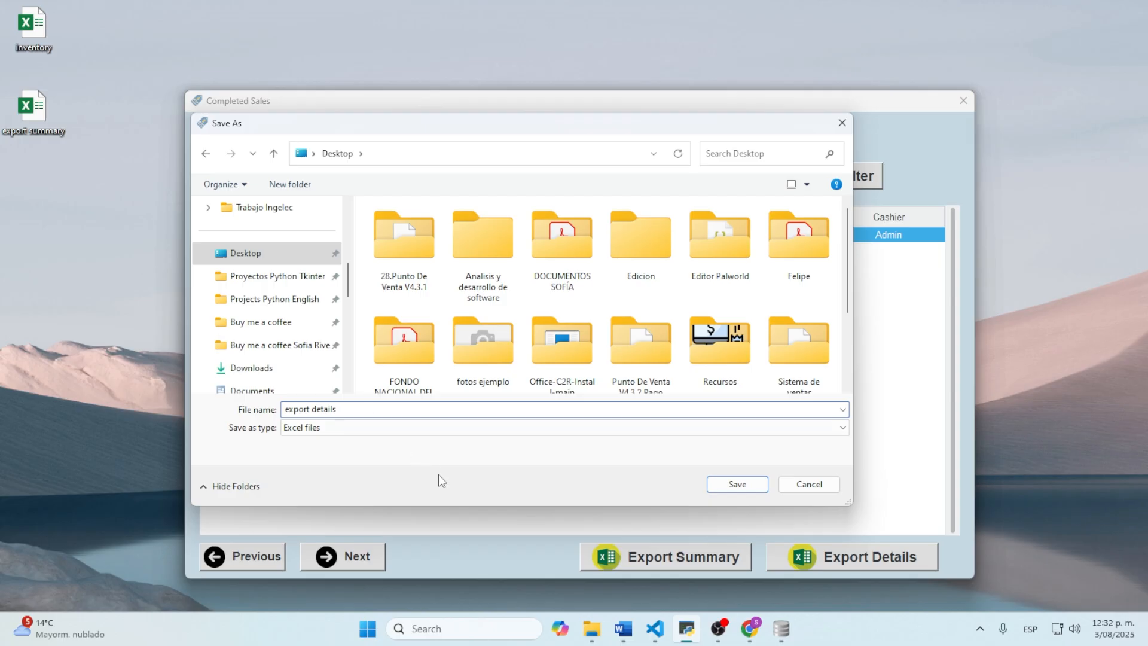
{"action": "left_click", "coordinate": [761, 484]}
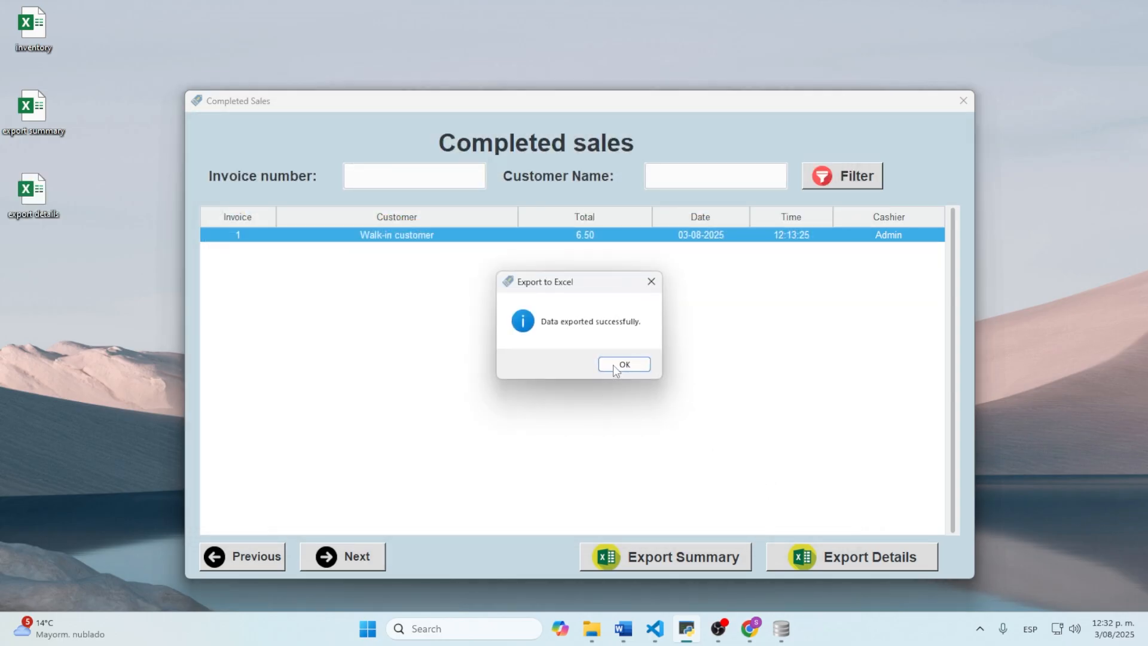
{"action": "left_click", "coordinate": [622, 364]}
Step: Check the details in Excel (A1 to J3), then close Excel and the Completed Sales list
{"action": "double_click", "coordinate": [52, 200]}
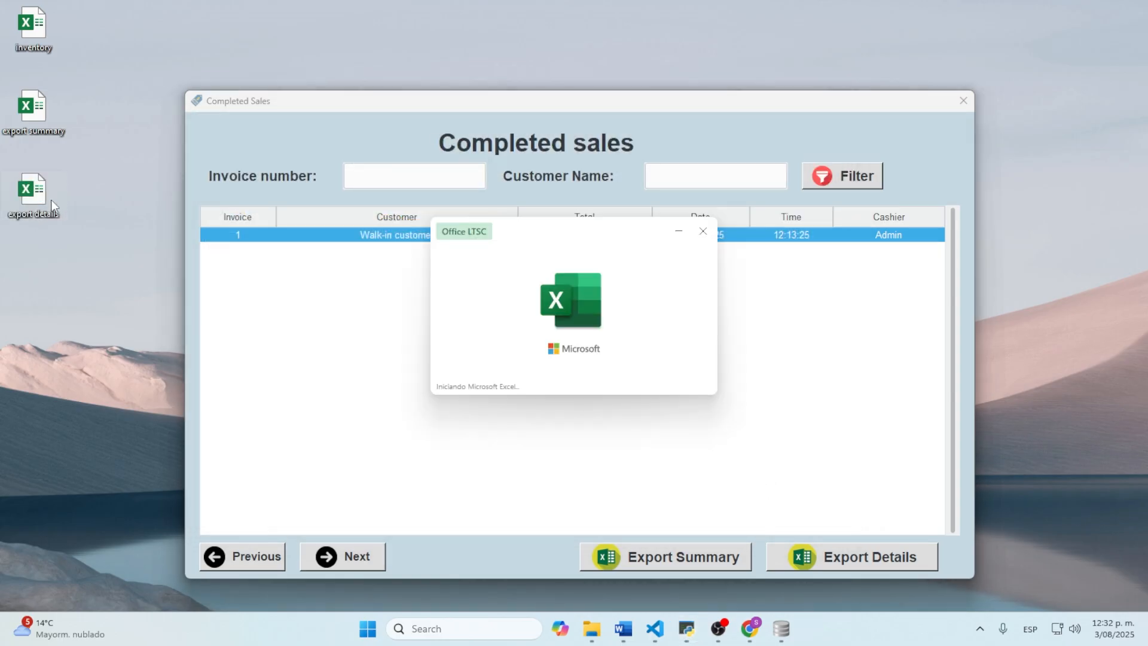
{"action": "left_click_drag", "start_coordinate": [40, 180], "coordinate": [459, 213]}
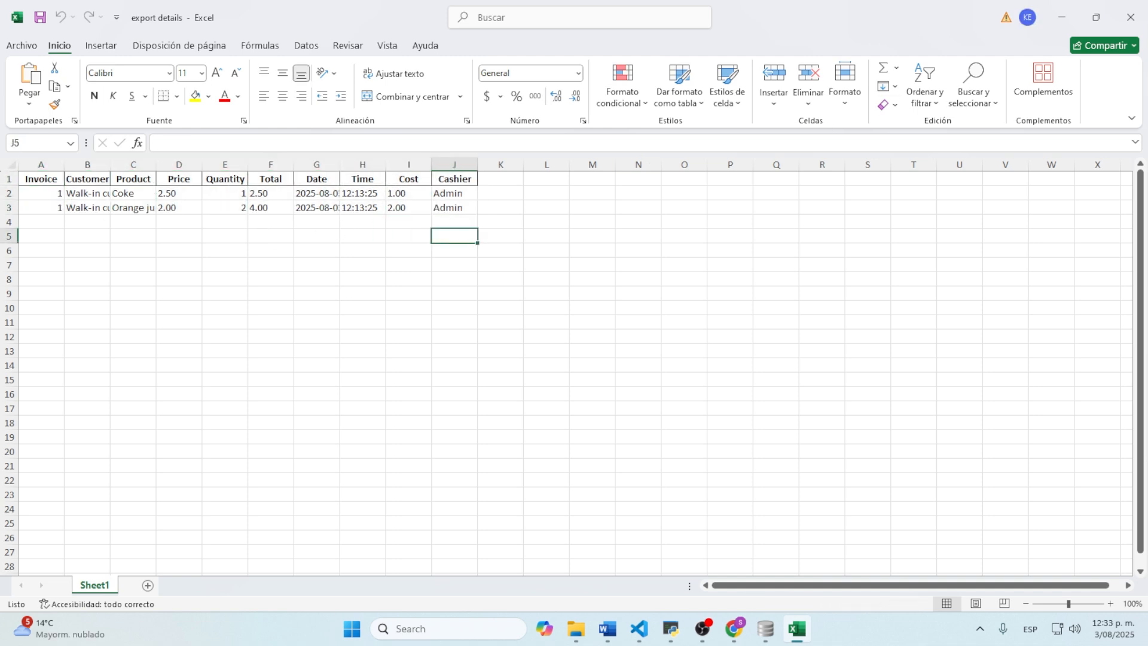
{"action": "left_click", "coordinate": [1130, 17]}
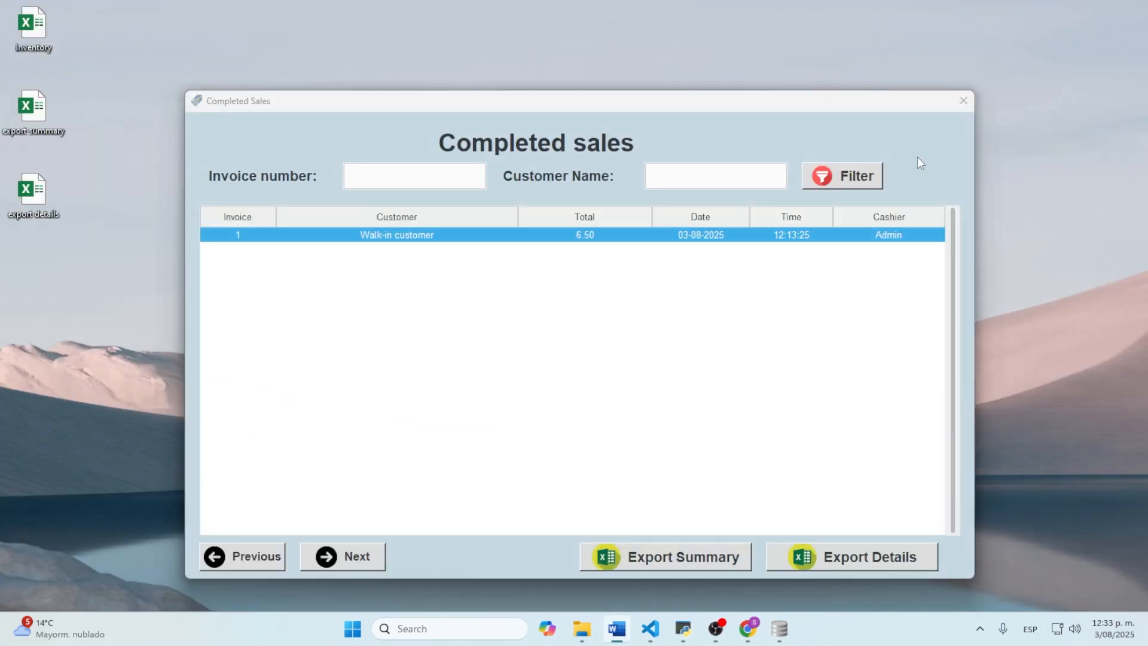
{"action": "left_click", "coordinate": [963, 101]}
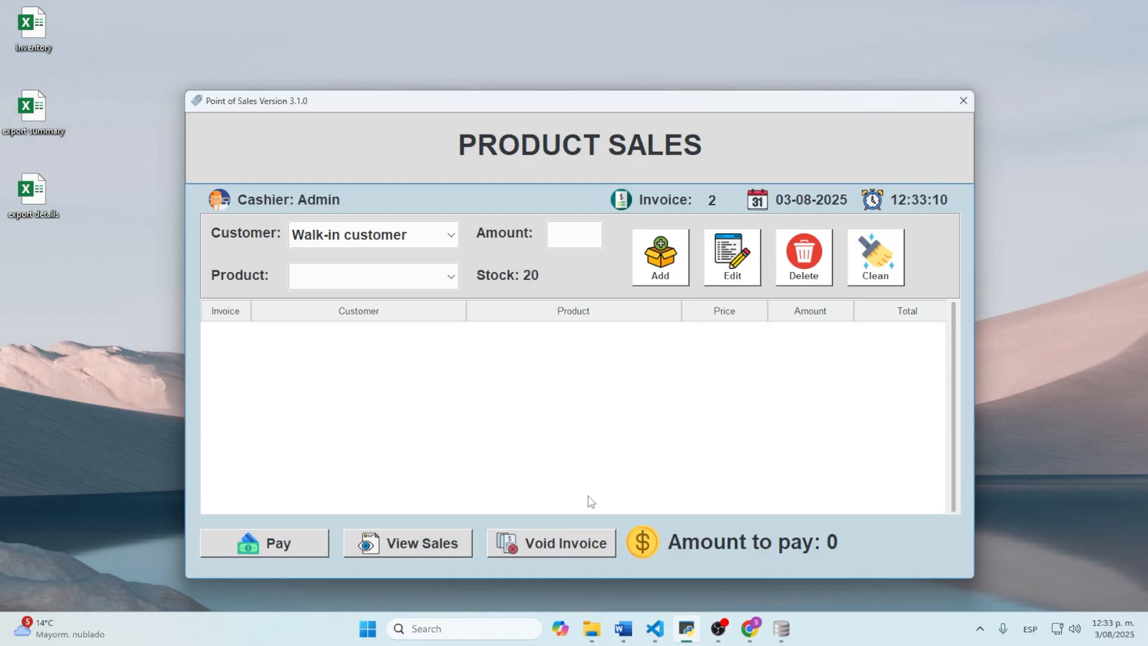
Step: Void invoice 1, confirming the deletion, and close the Void Invoice screen
{"action": "left_click", "coordinate": [566, 546]}
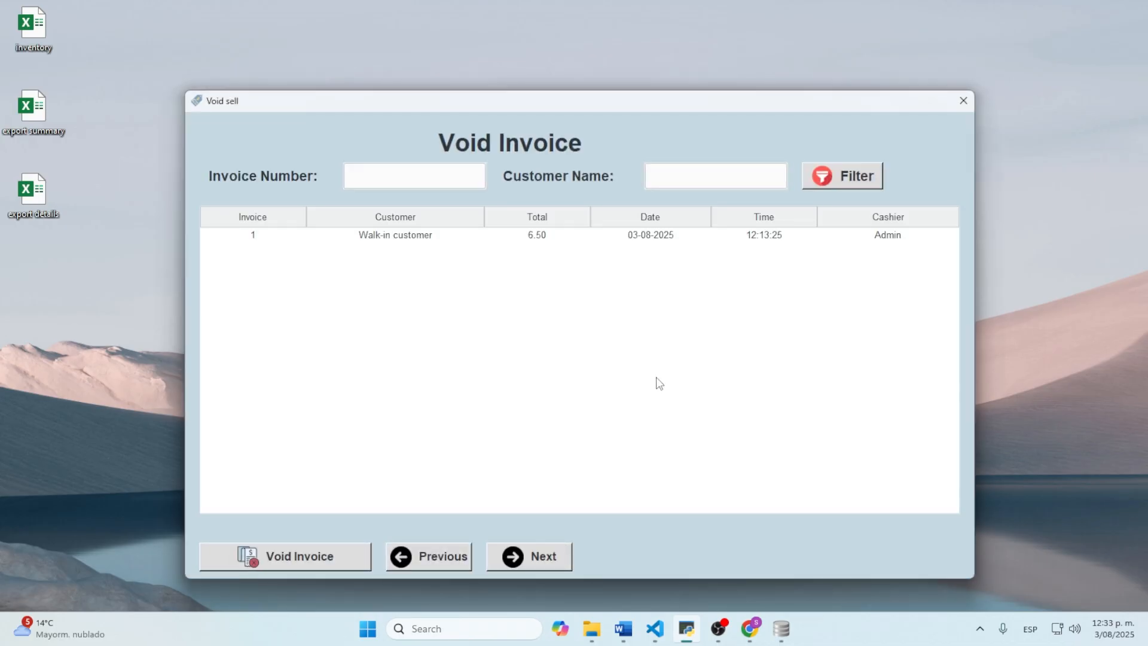
{"action": "left_click", "coordinate": [416, 234]}
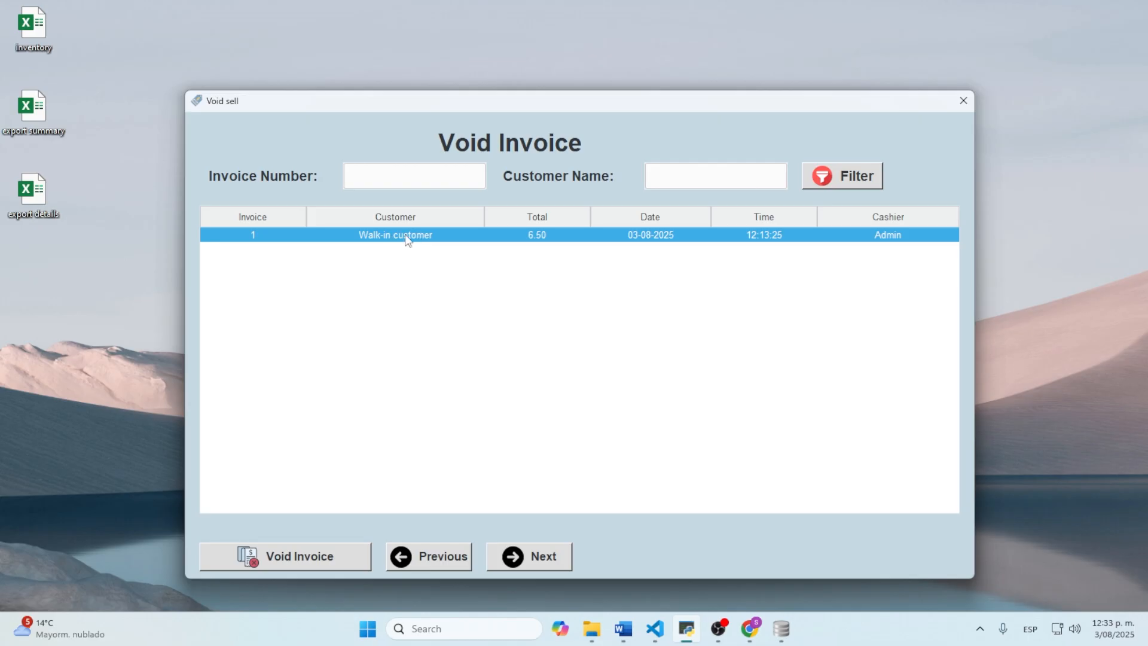
{"action": "left_click", "coordinate": [307, 559]}
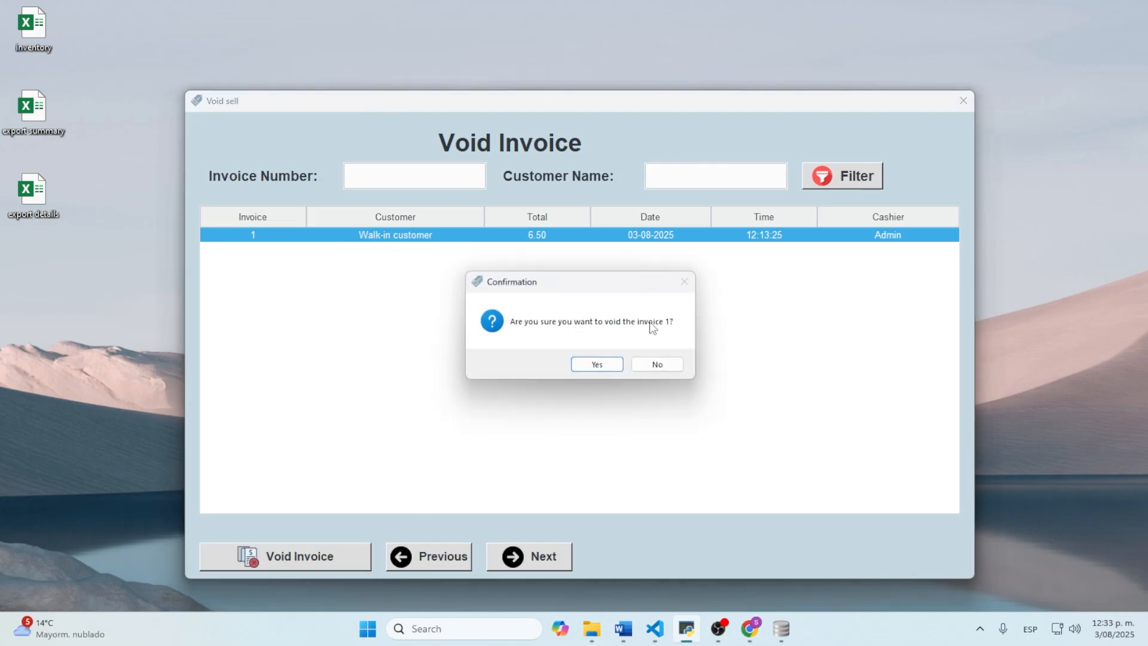
{"action": "left_click", "coordinate": [596, 365]}
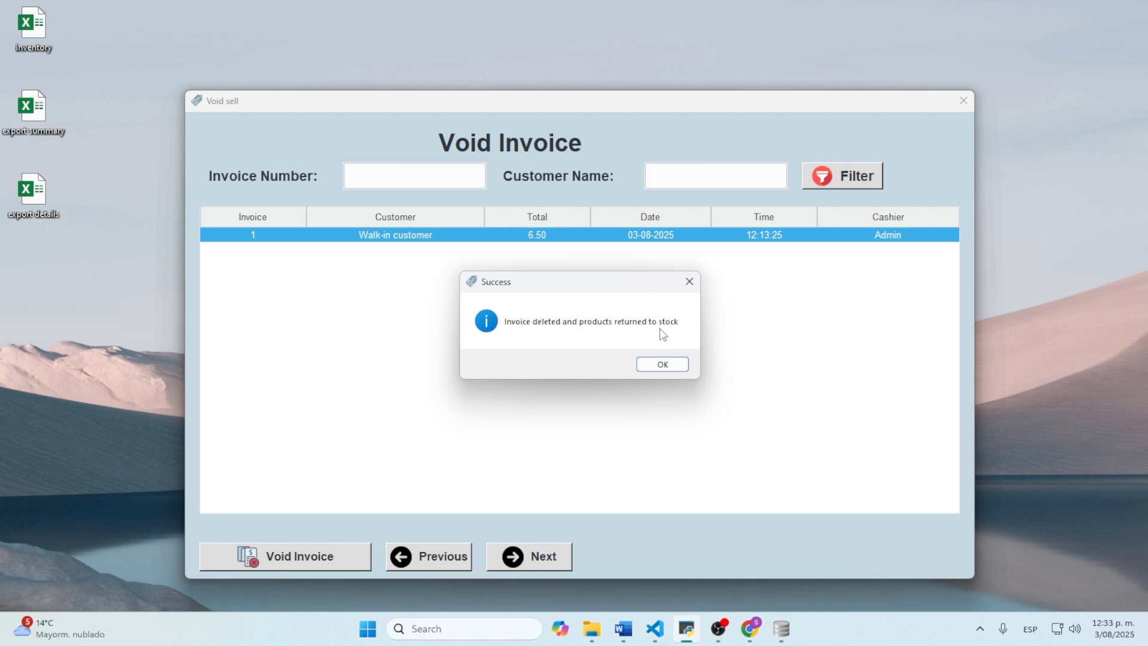
{"action": "left_click", "coordinate": [659, 366]}
{"action": "left_click", "coordinate": [964, 100]}
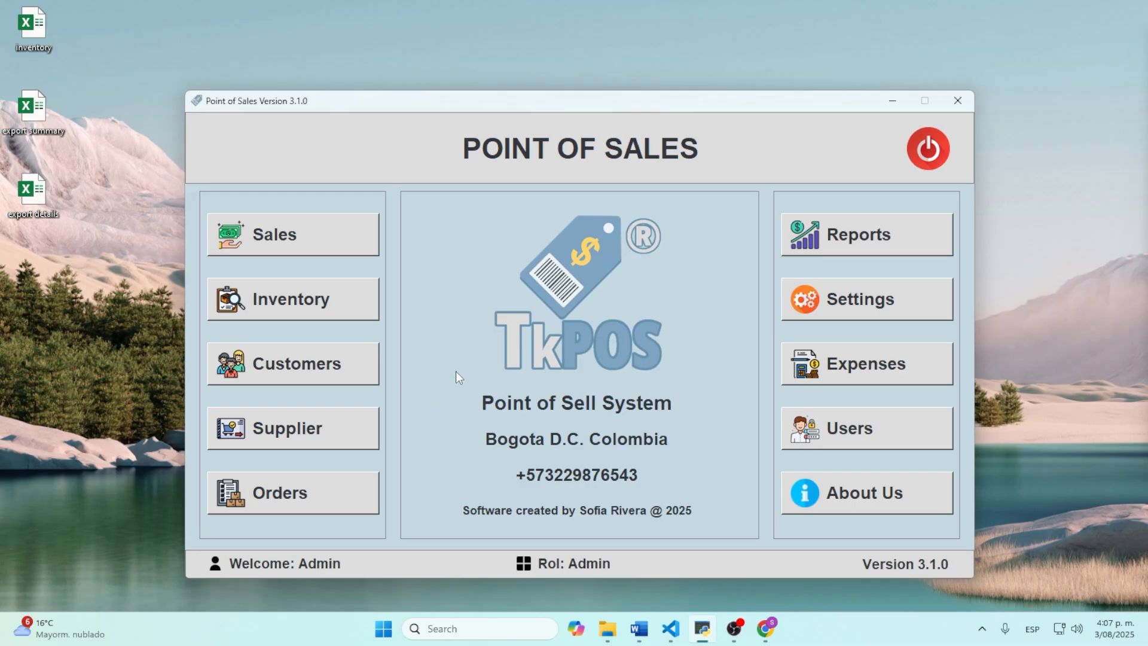
Step: Fill a purchase order choosing Costco as supplier and Coke as product, without registering it
{"action": "left_click", "coordinate": [296, 491]}
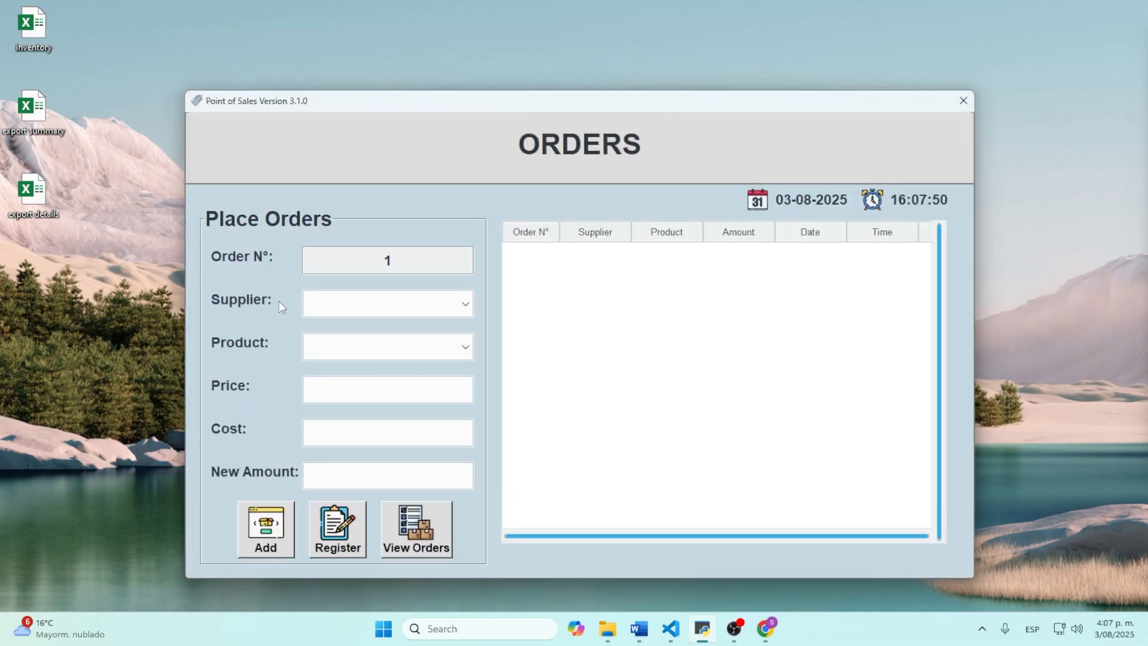
{"action": "left_click", "coordinate": [431, 301]}
{"action": "left_click", "coordinate": [464, 303]}
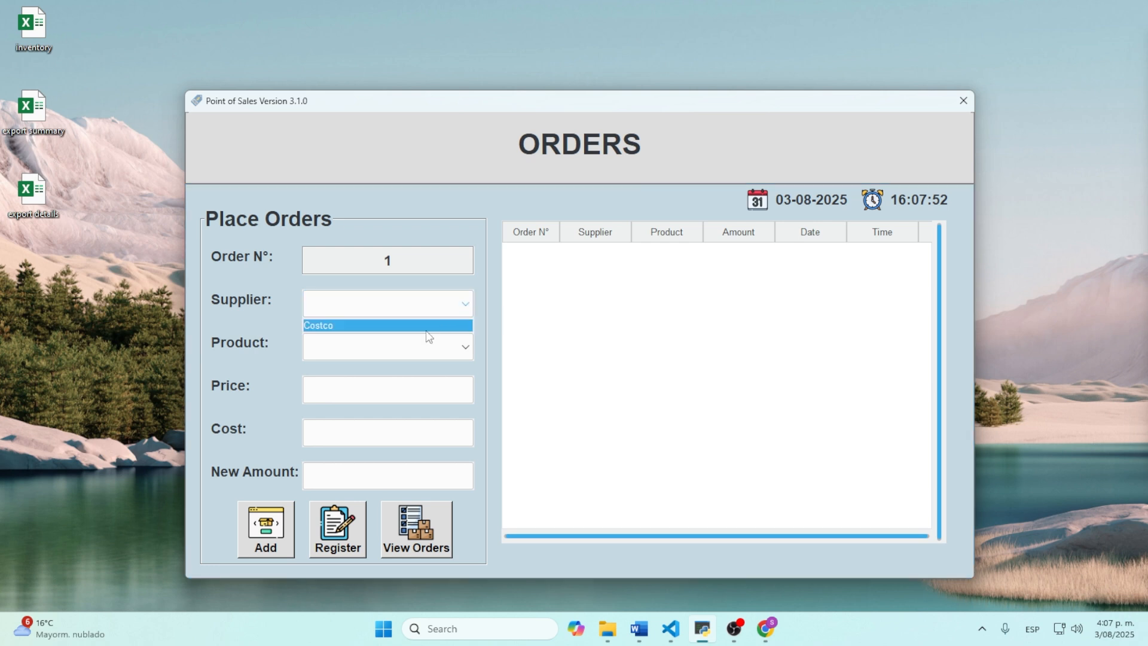
{"action": "left_click", "coordinate": [334, 325]}
{"action": "left_click", "coordinate": [466, 348]}
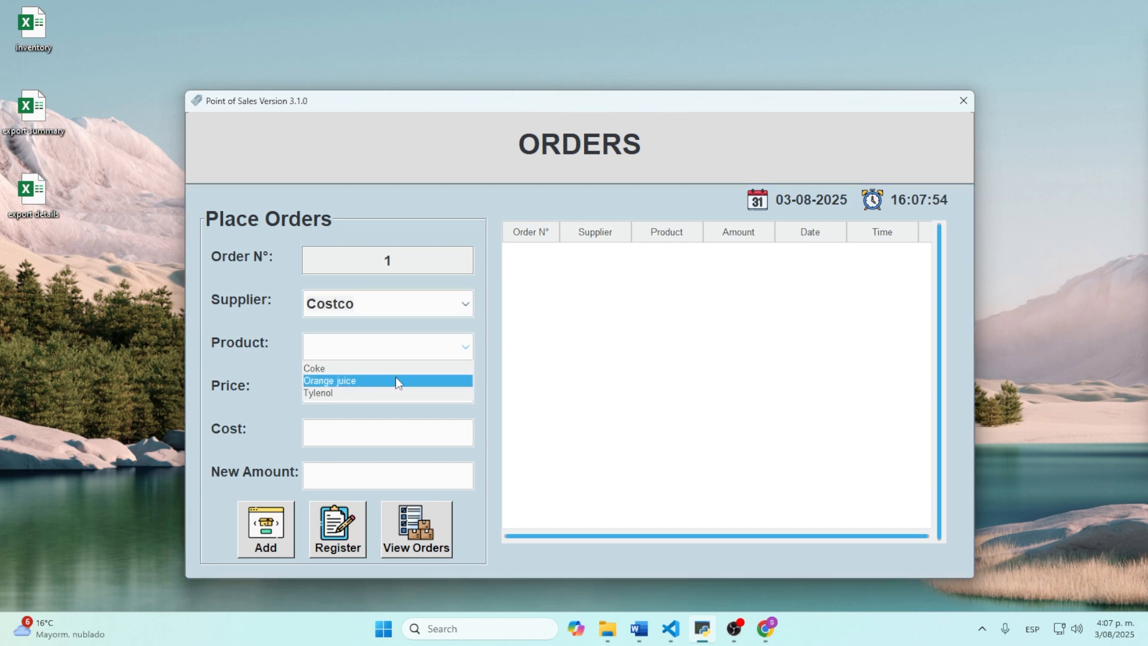
{"action": "left_click", "coordinate": [325, 368]}
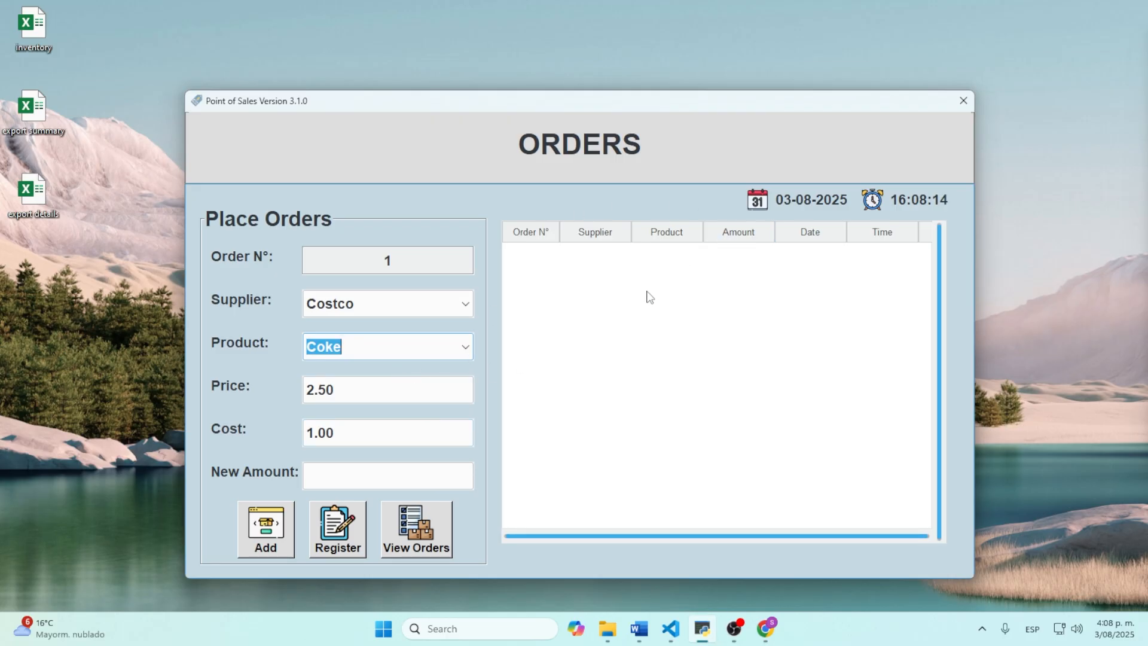
Step: Check the inventory list with Coke, Orange juice and Tylenol stock
{"action": "left_click", "coordinate": [969, 101]}
{"action": "left_click", "coordinate": [263, 300]}
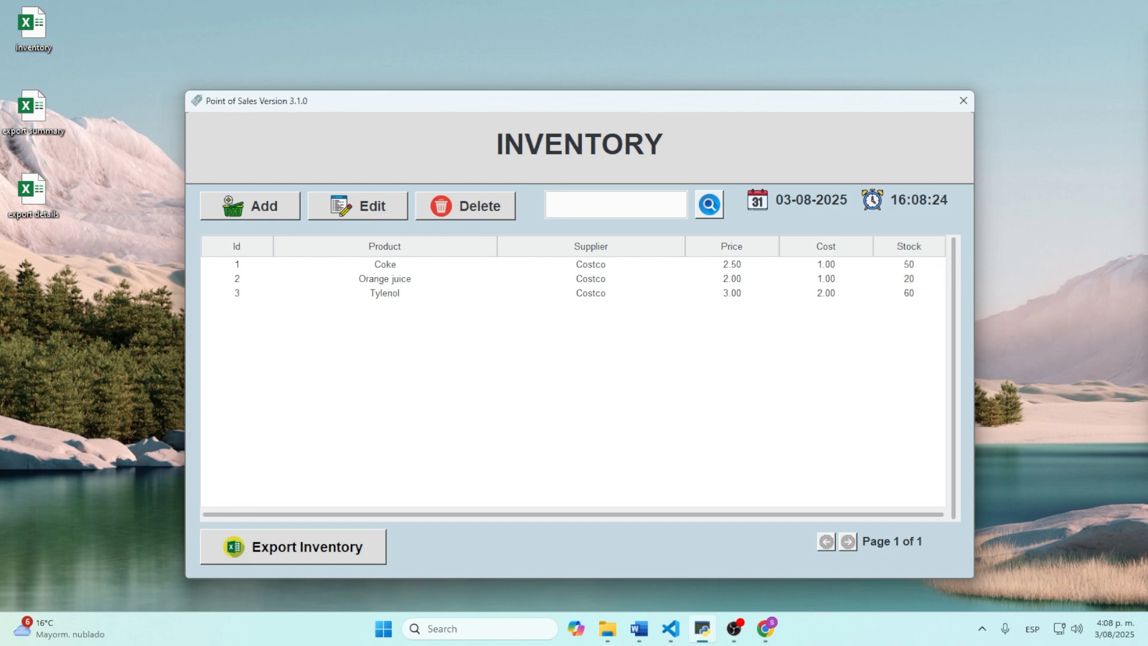
{"action": "left_click", "coordinate": [964, 100]}
Step: Add a line of 50 Coke from supplier Costco to order 1
{"action": "left_click", "coordinate": [281, 490]}
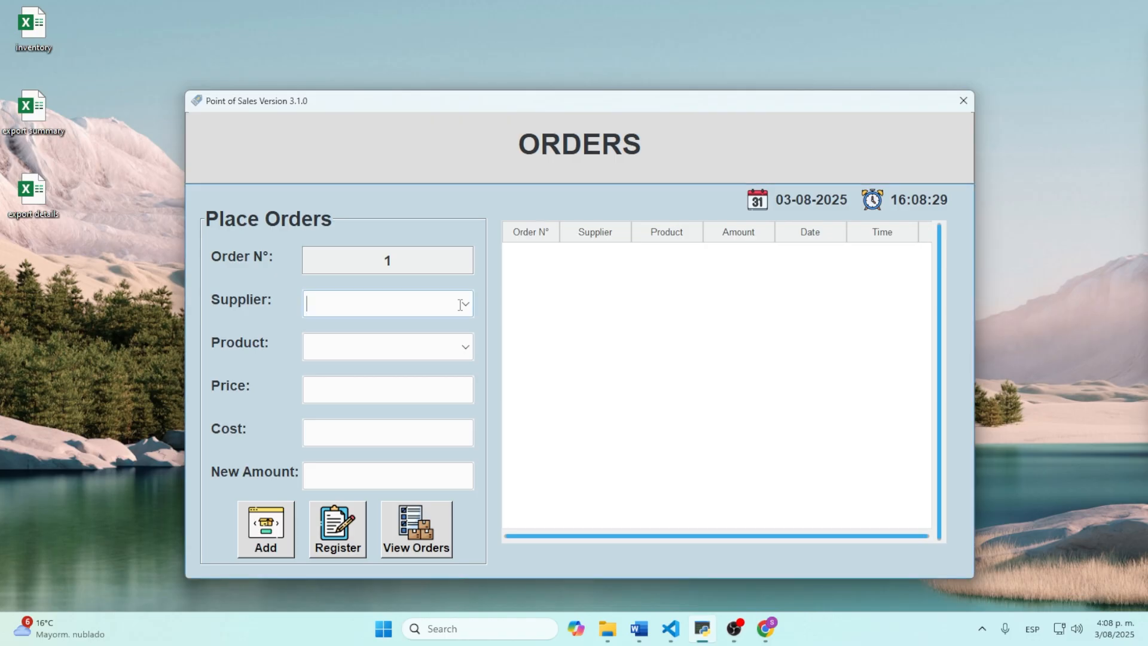
{"action": "left_click", "coordinate": [465, 303]}
{"action": "left_click", "coordinate": [443, 323]}
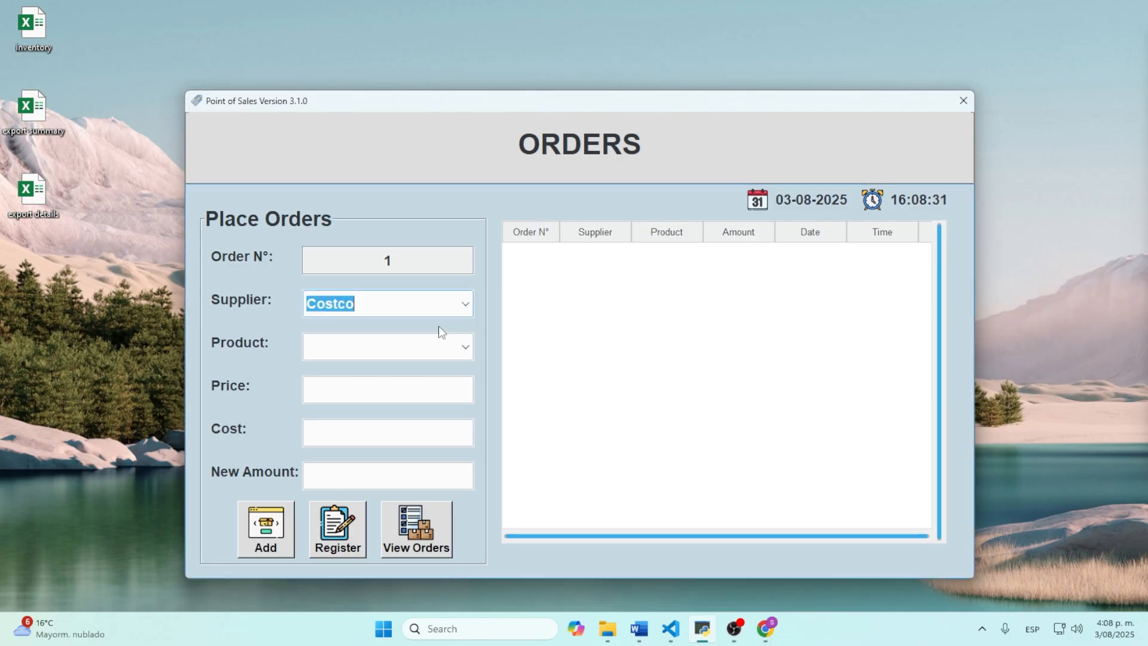
{"action": "left_click", "coordinate": [468, 348]}
{"action": "left_click", "coordinate": [393, 372]}
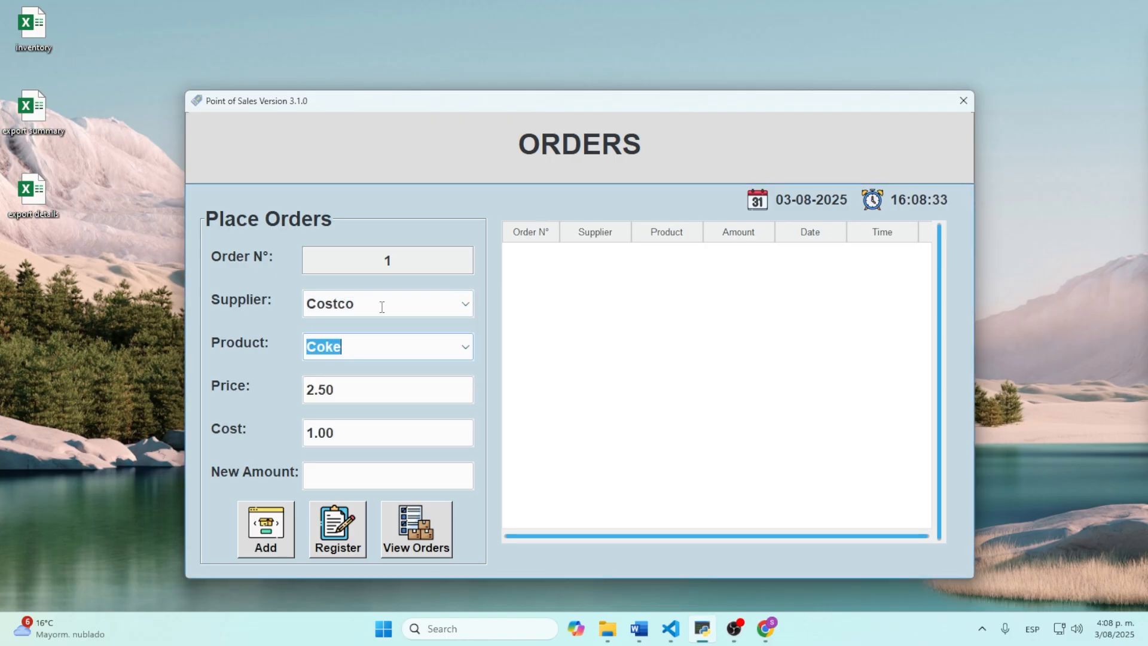
{"action": "left_click", "coordinate": [473, 350]}
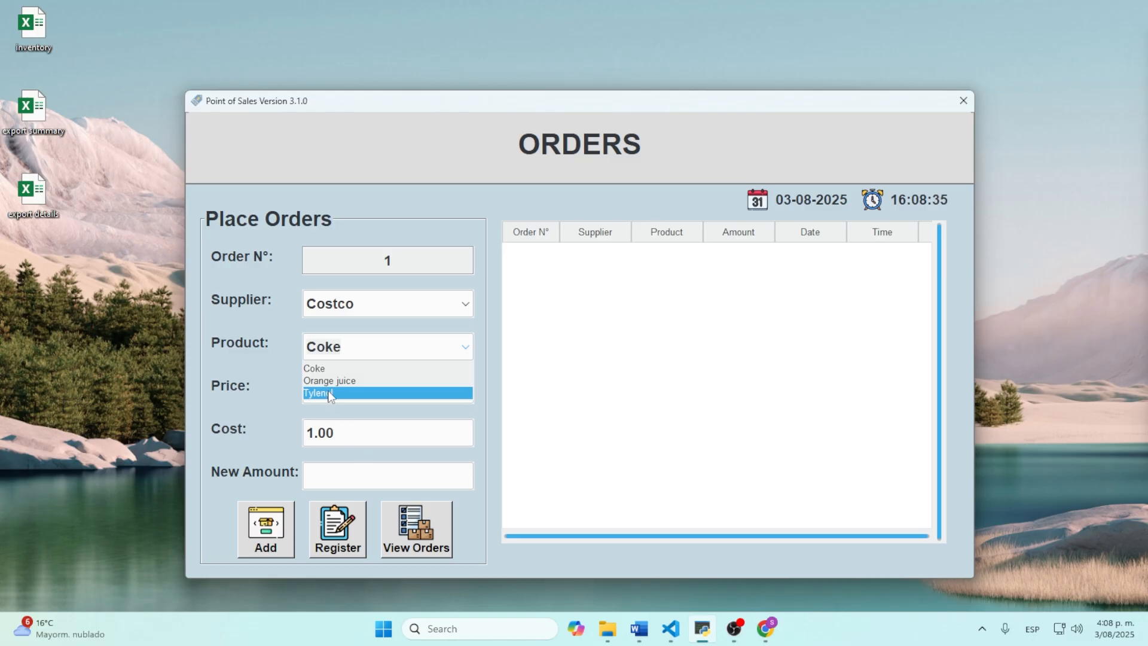
{"action": "left_click", "coordinate": [328, 369]}
{"action": "left_click", "coordinate": [358, 481]}
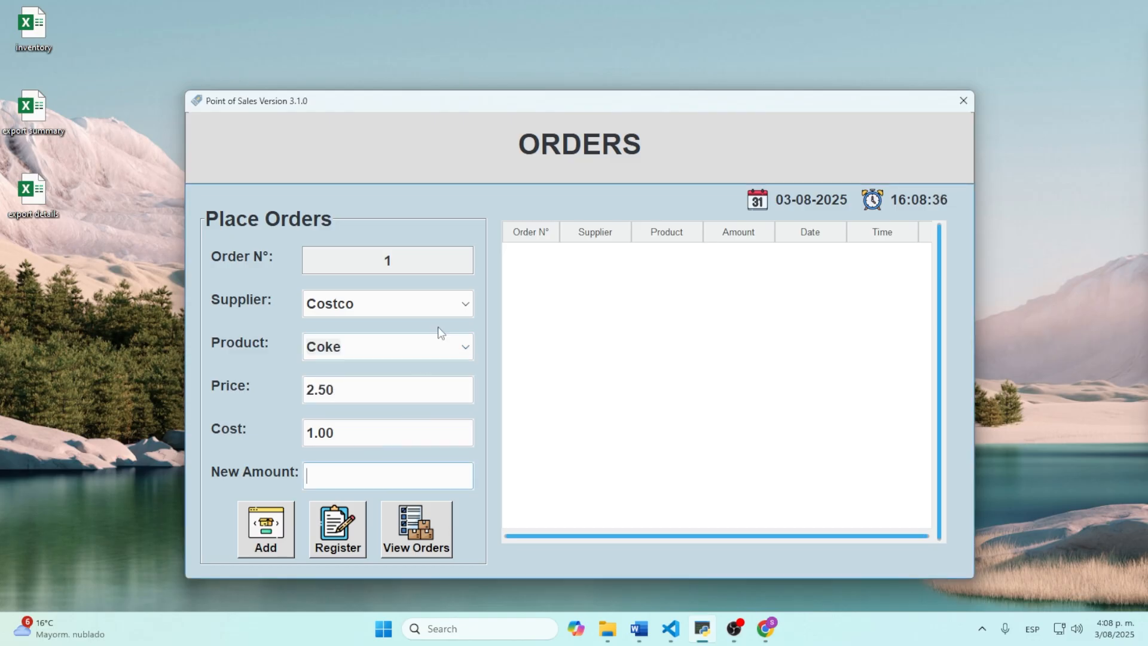
{"action": "type", "text": "50"}
{"action": "left_click", "coordinate": [271, 527]}
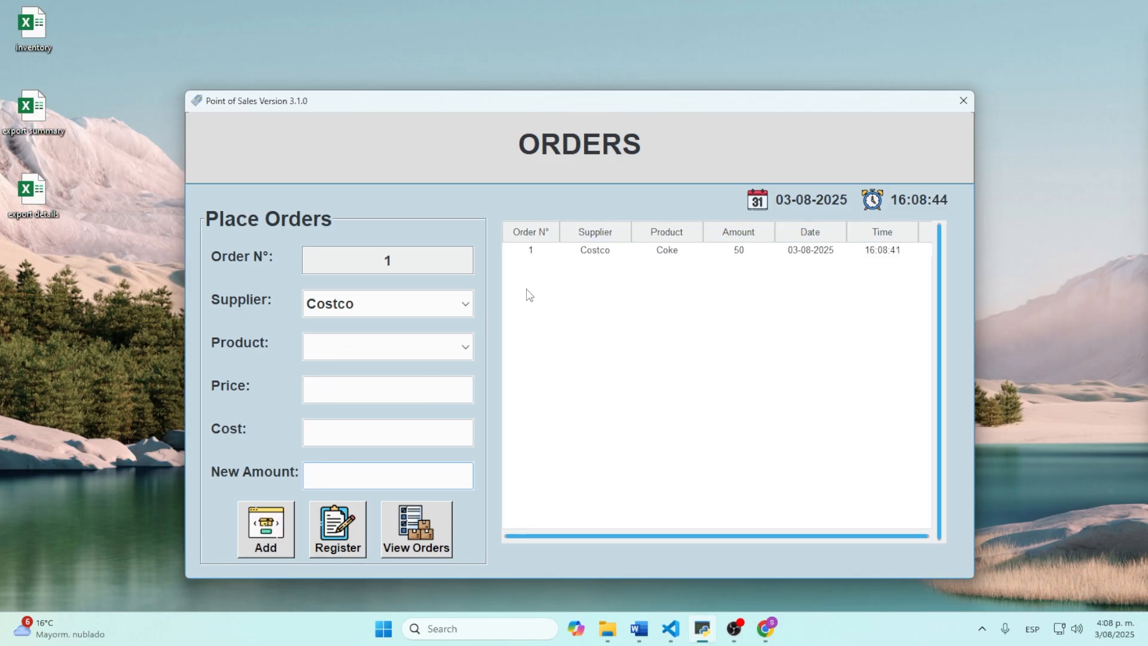
Step: Register the Costco Coke order, confirm it, and return to the main menu
{"action": "left_click", "coordinate": [456, 353]}
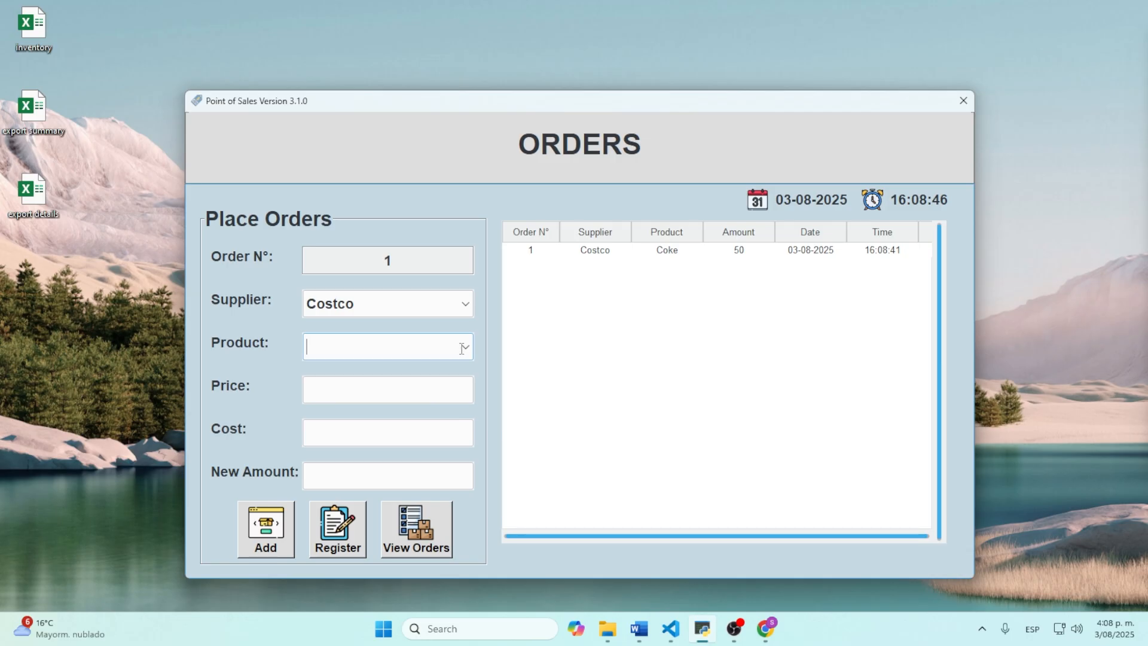
{"action": "left_click", "coordinate": [466, 348]}
{"action": "left_click", "coordinate": [526, 357]}
{"action": "left_click", "coordinate": [338, 529]}
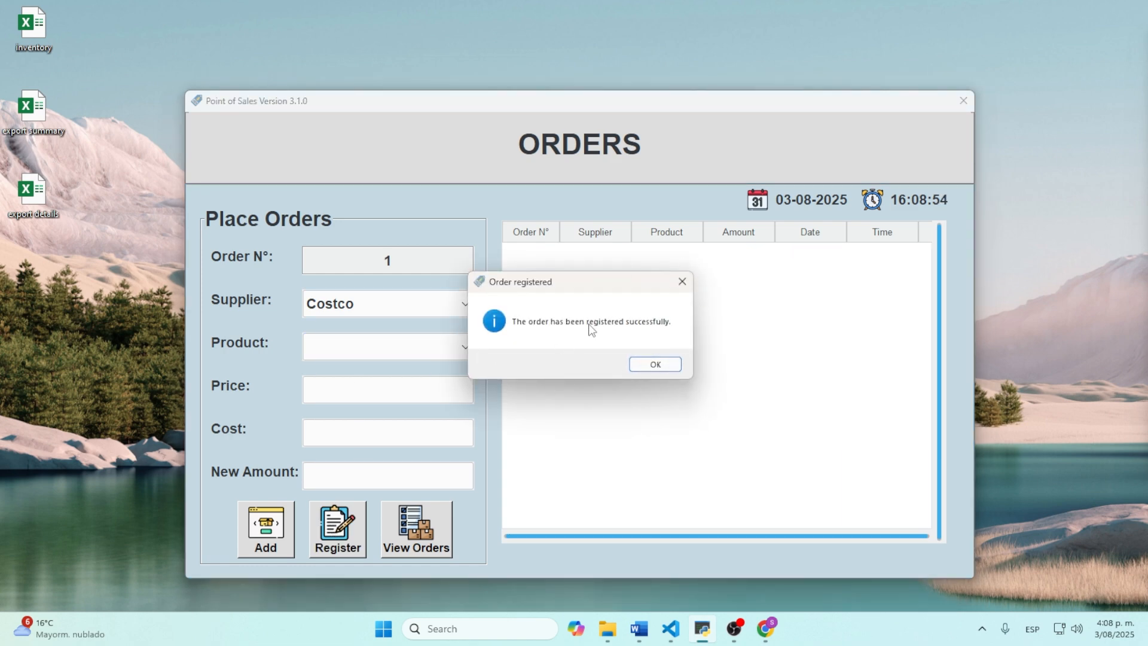
{"action": "left_click", "coordinate": [651, 363]}
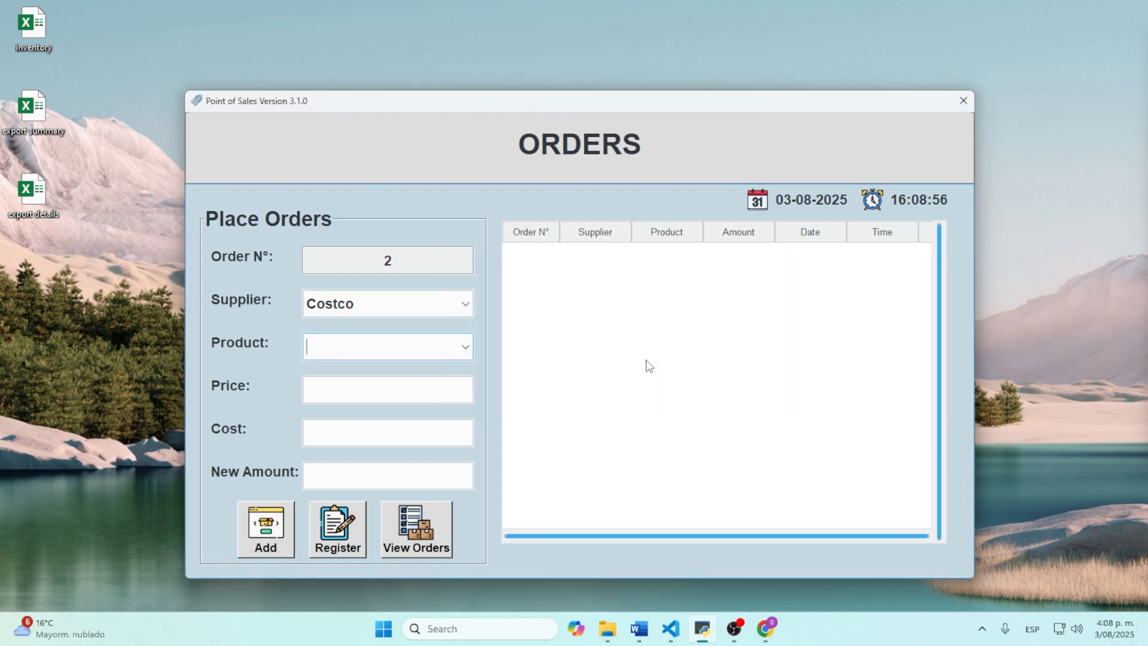
{"action": "left_click", "coordinate": [963, 101]}
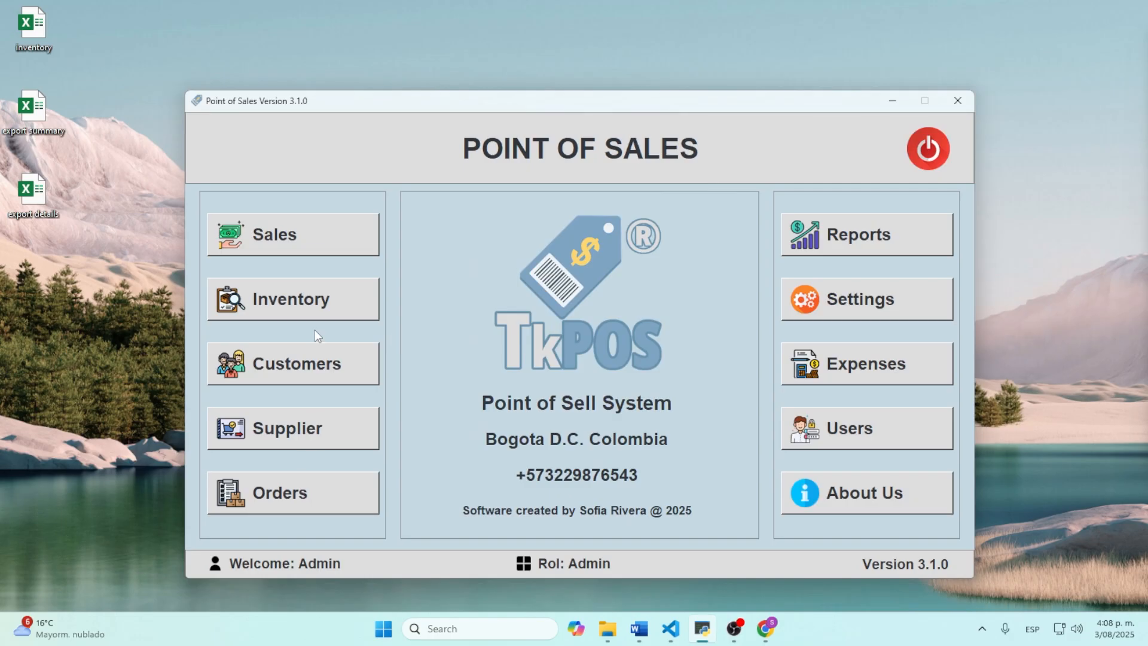
{"action": "left_click", "coordinate": [312, 292]}
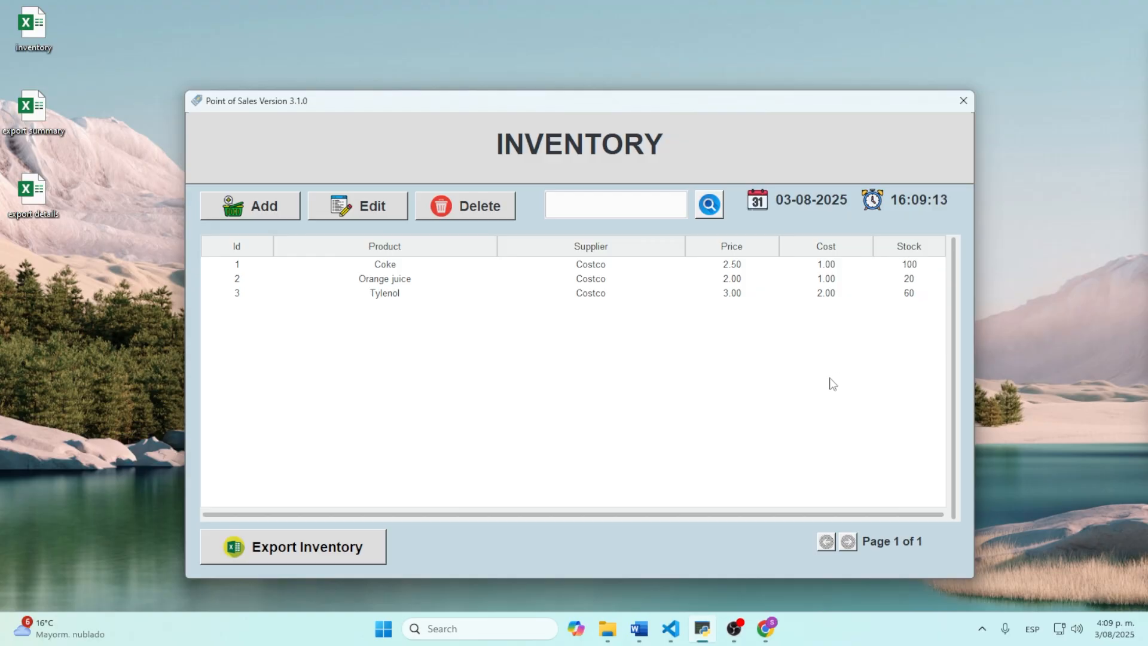
{"action": "left_click", "coordinate": [963, 101]}
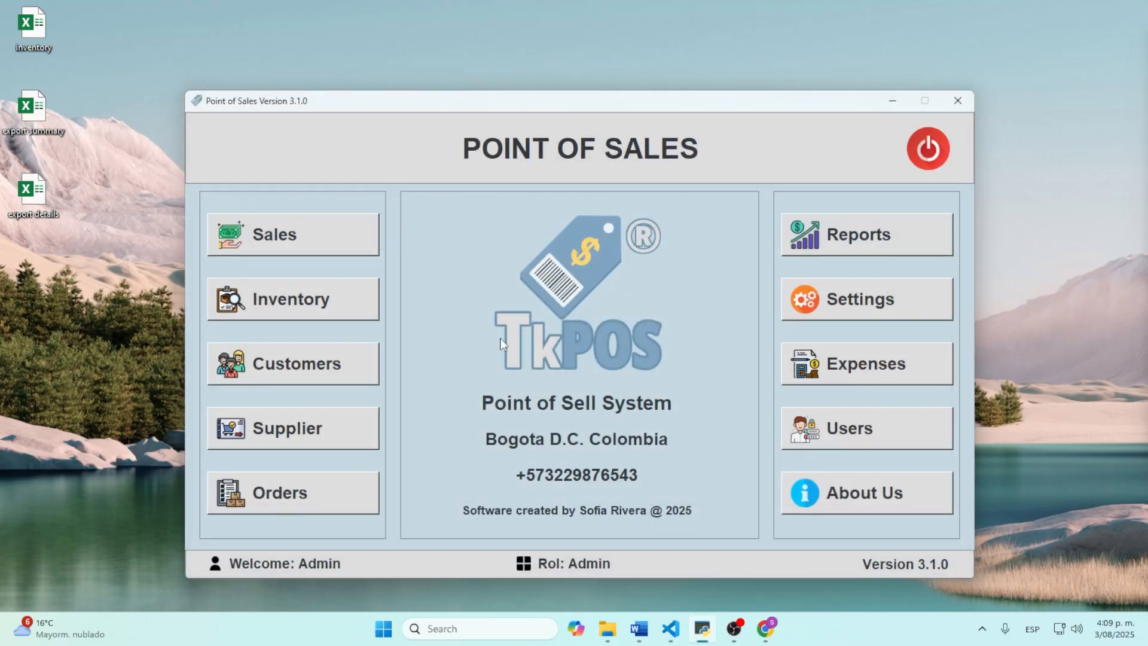
{"action": "left_click", "coordinate": [307, 490]}
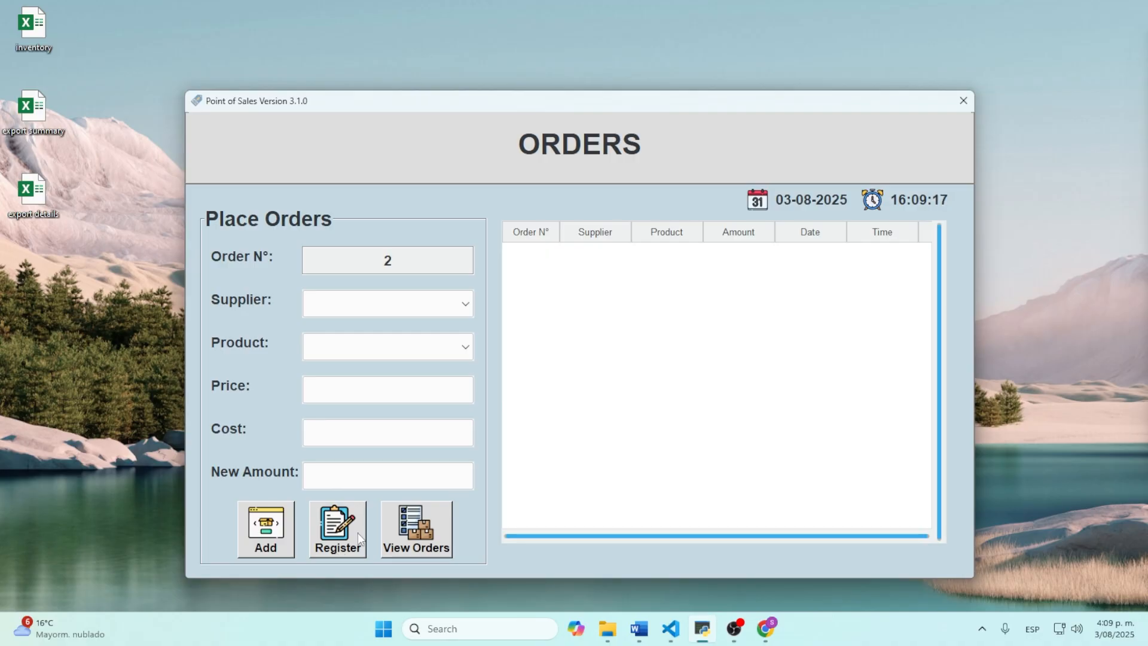
{"action": "left_click", "coordinate": [433, 514]}
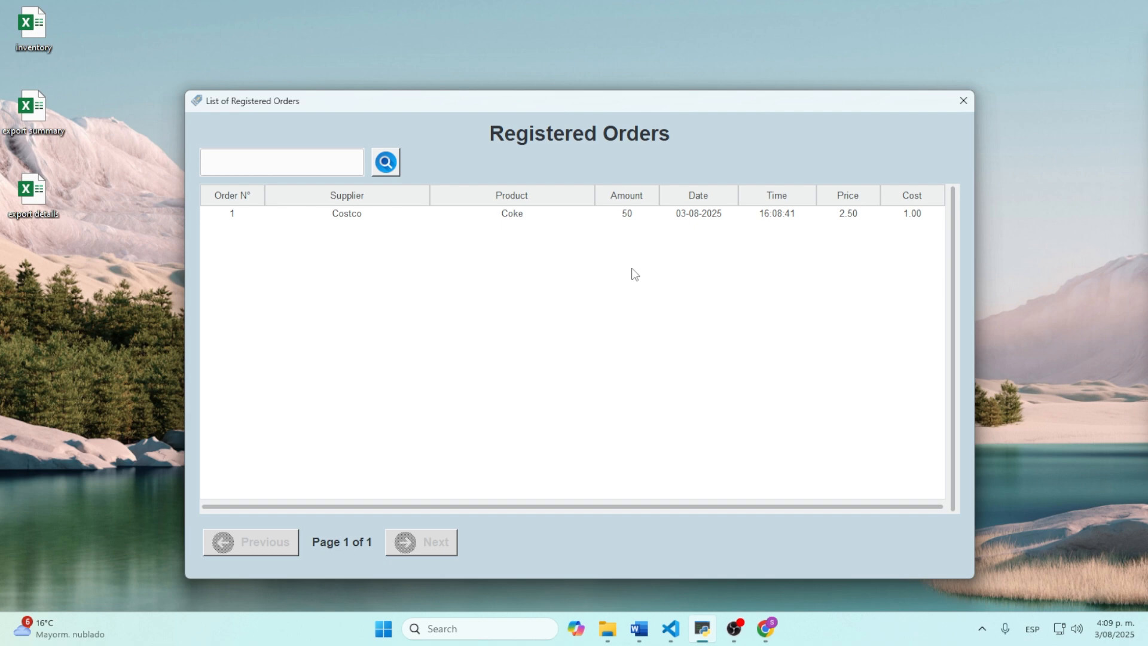
{"action": "left_click", "coordinate": [963, 100]}
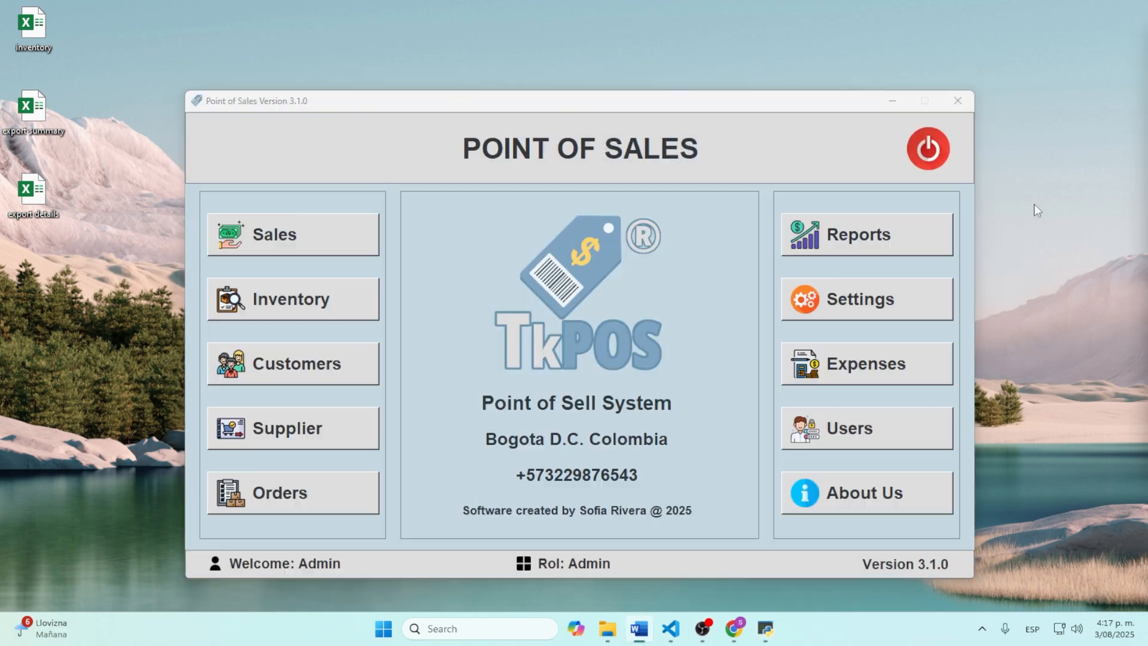
{"action": "left_click", "coordinate": [832, 246]}
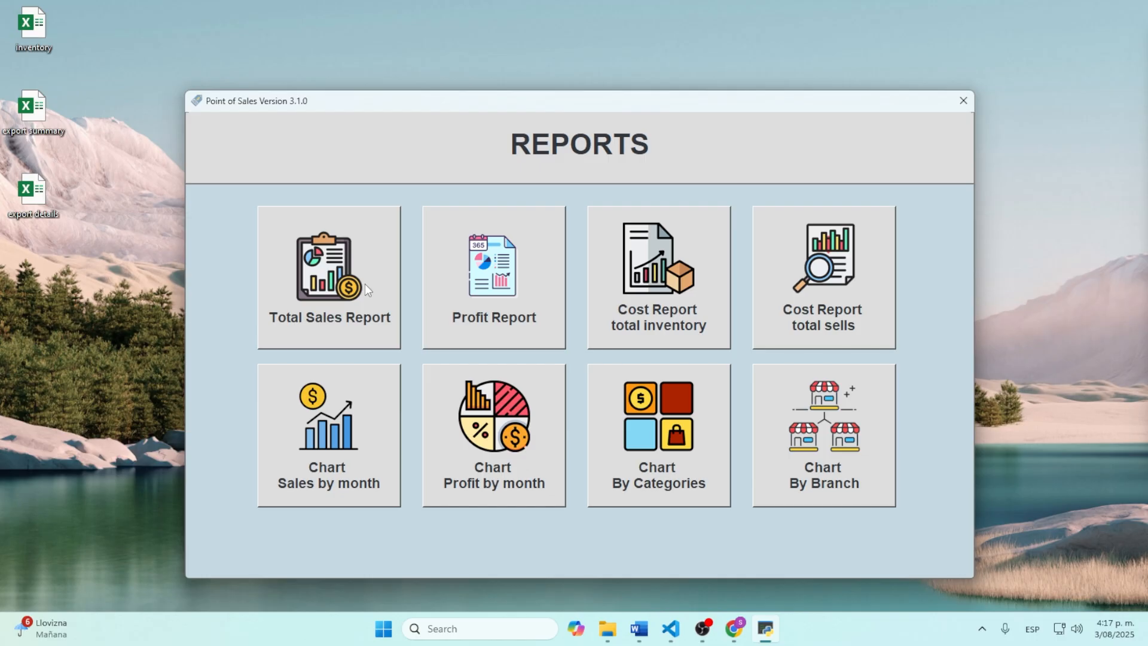
{"action": "left_click", "coordinate": [962, 100]}
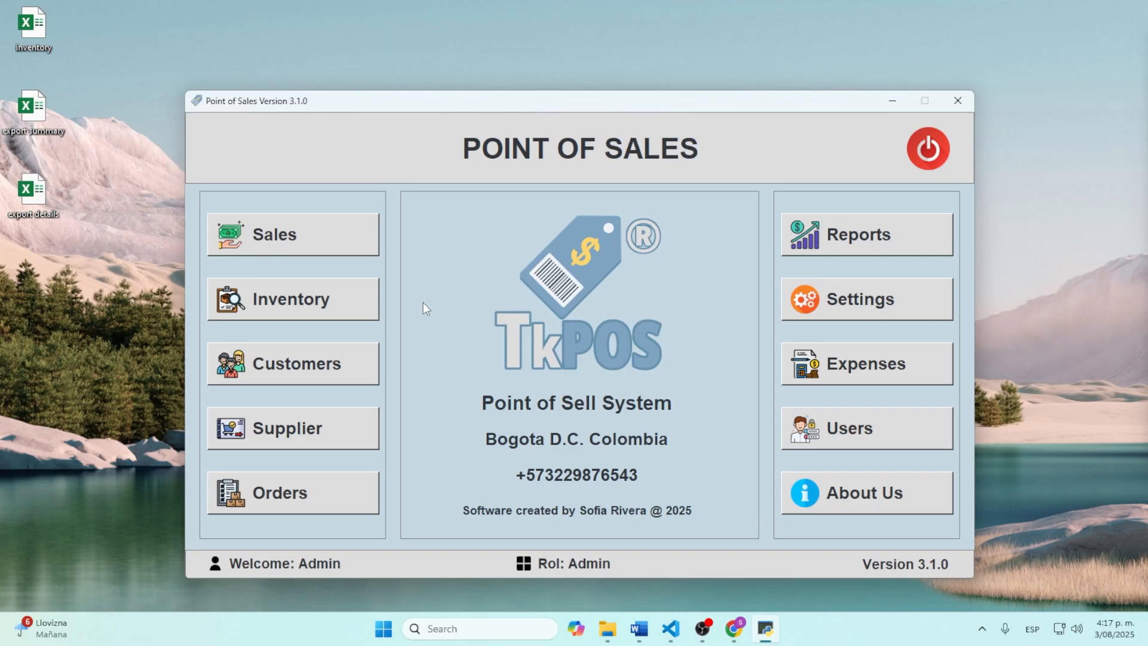
Step: Add one Orange juice for a Walk-in customer to invoice 1
{"action": "left_click", "coordinate": [282, 240]}
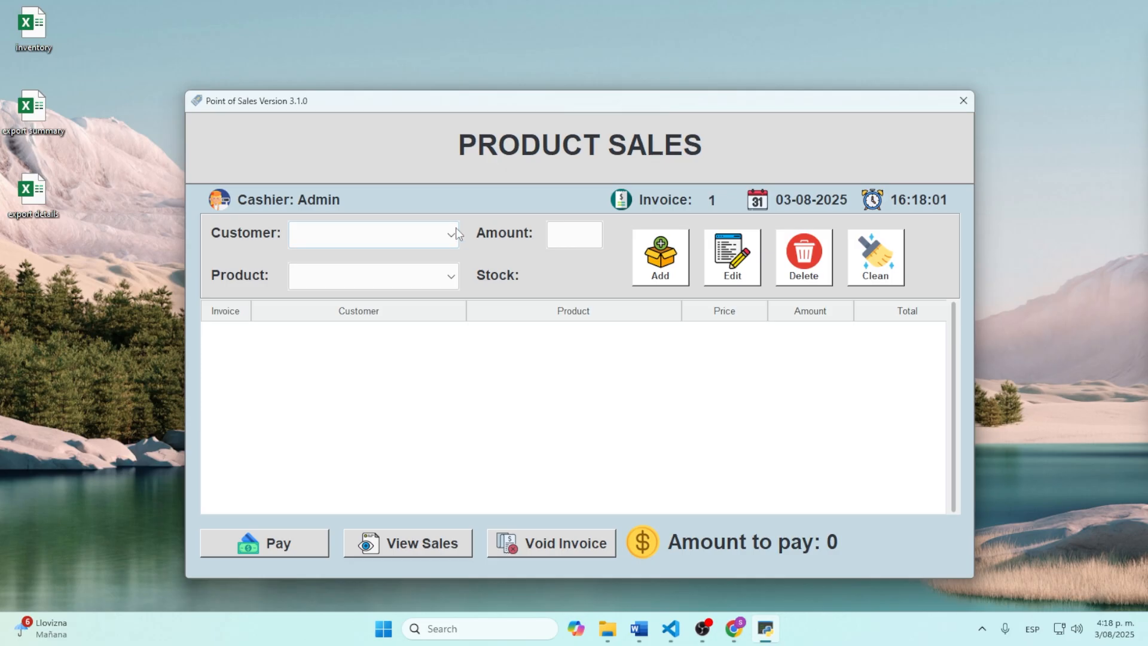
{"action": "left_click", "coordinate": [458, 233]}
{"action": "left_click", "coordinate": [392, 257]}
{"action": "left_click", "coordinate": [451, 275]}
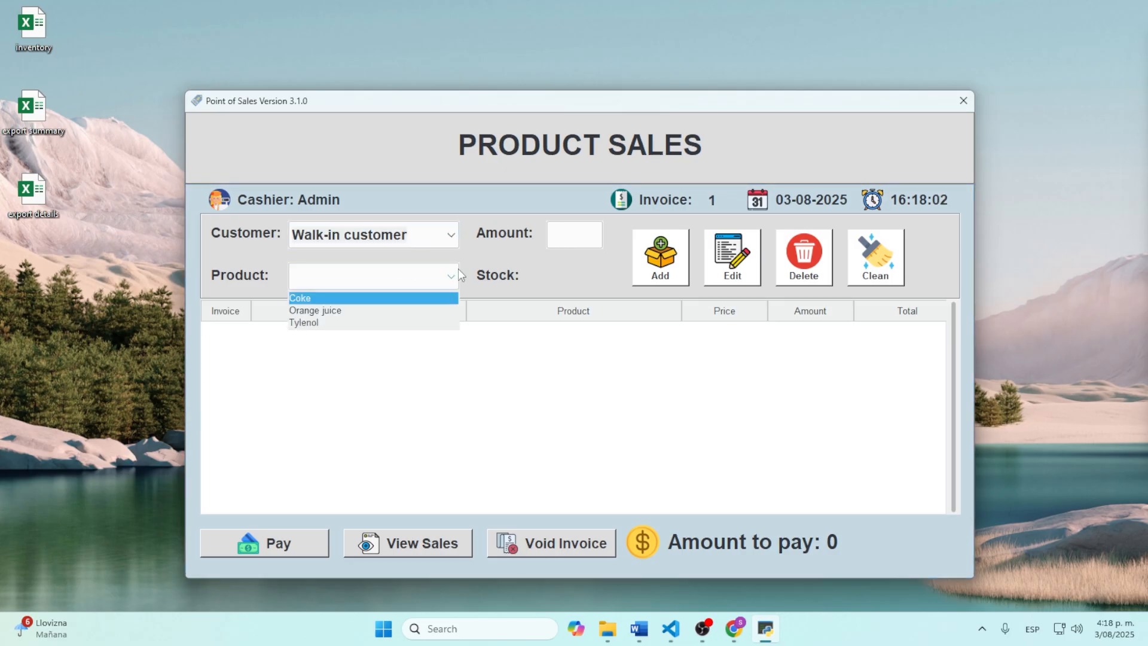
{"action": "left_click", "coordinate": [335, 310]}
{"action": "left_click", "coordinate": [553, 241]}
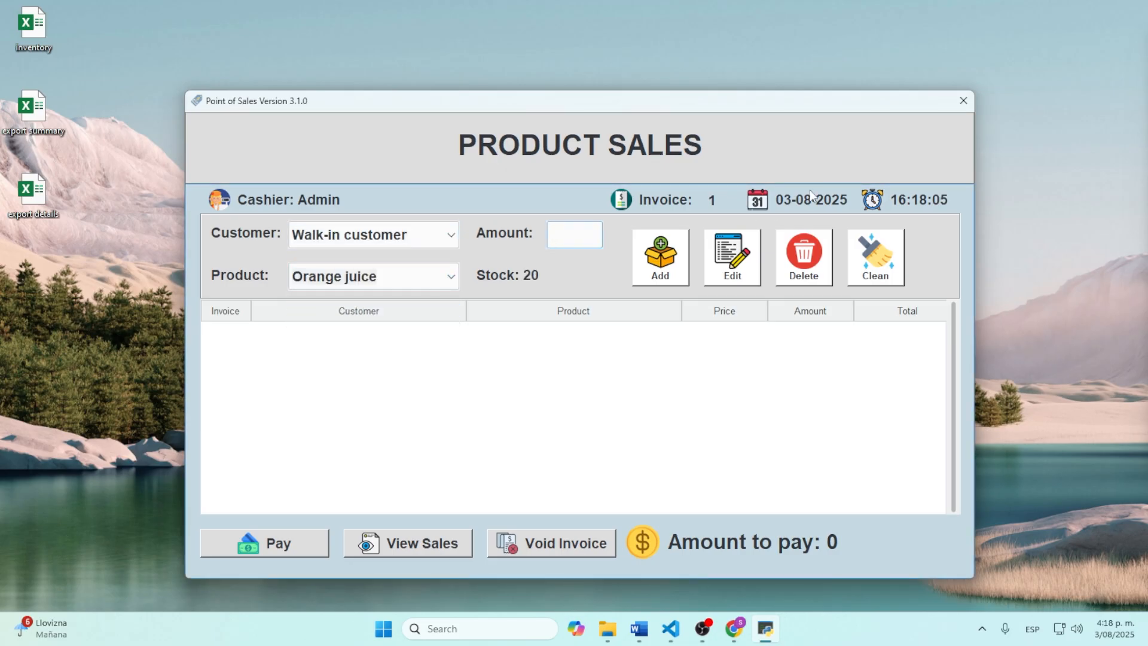
{"action": "type", "text": "1"}
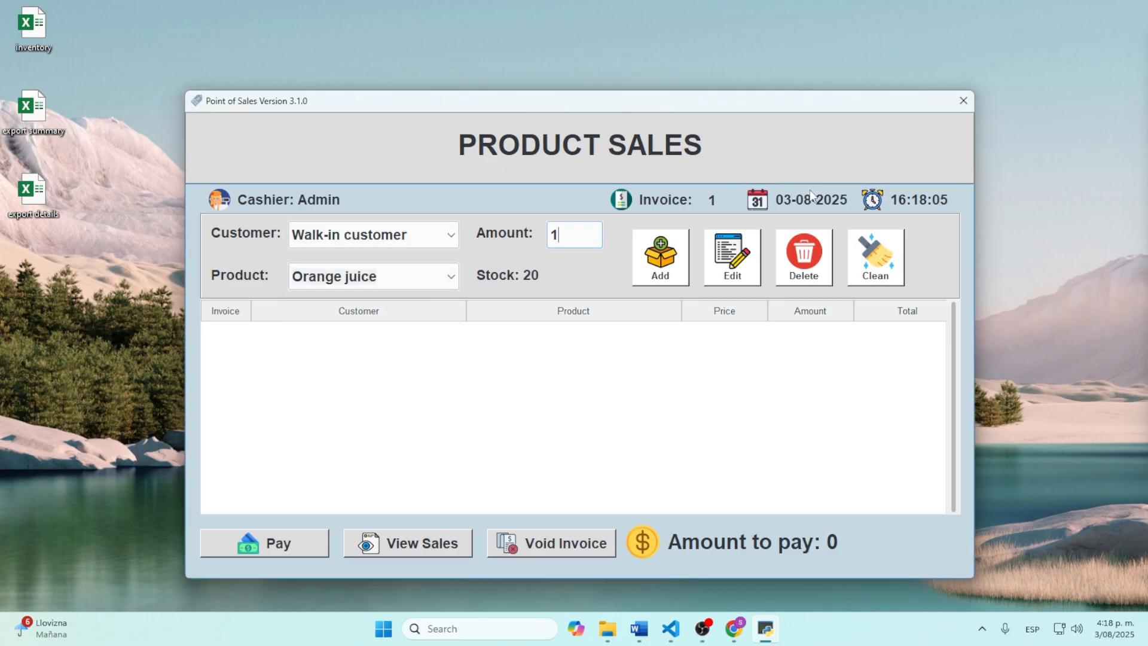
{"action": "left_click", "coordinate": [662, 260]}
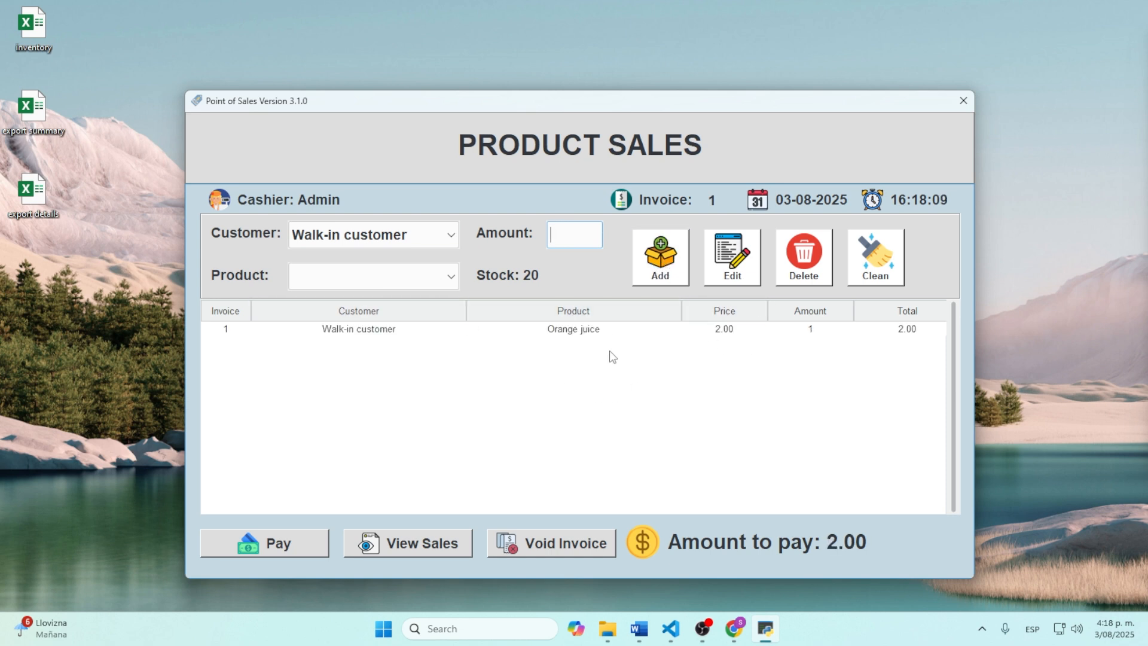
Step: Pay the 2.00 total with 5.00, giving 3.00 change, and close invoice_1.pdf
{"action": "left_click", "coordinate": [300, 546]}
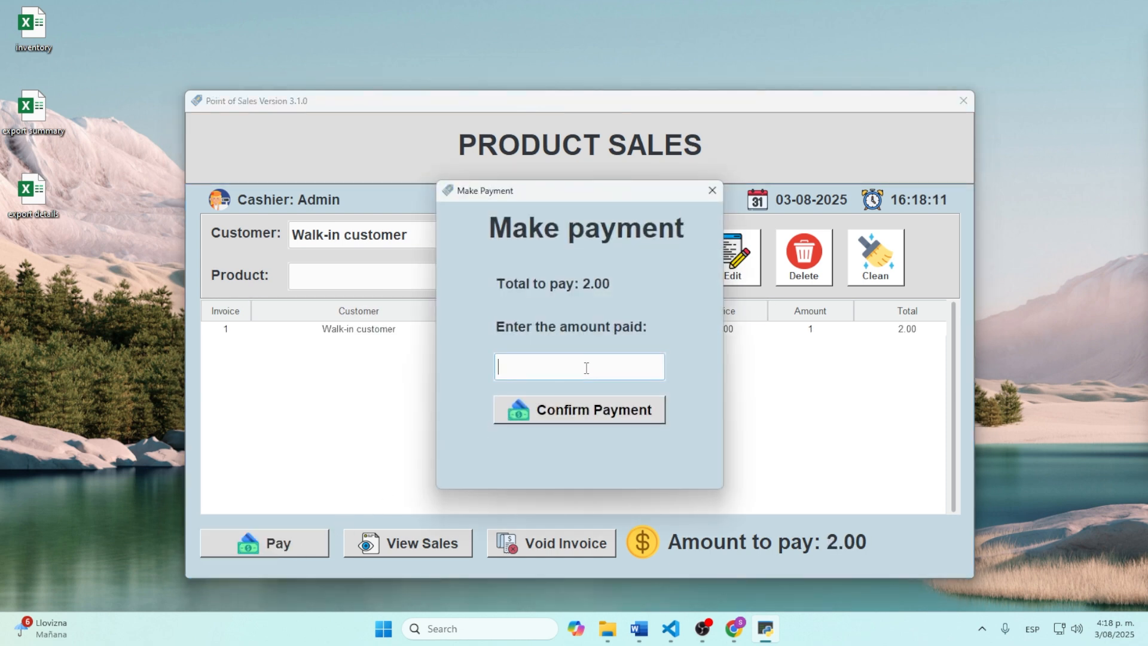
{"action": "type", "text": "5"}
{"action": "left_click", "coordinate": [555, 411]}
{"action": "left_click", "coordinate": [596, 367]}
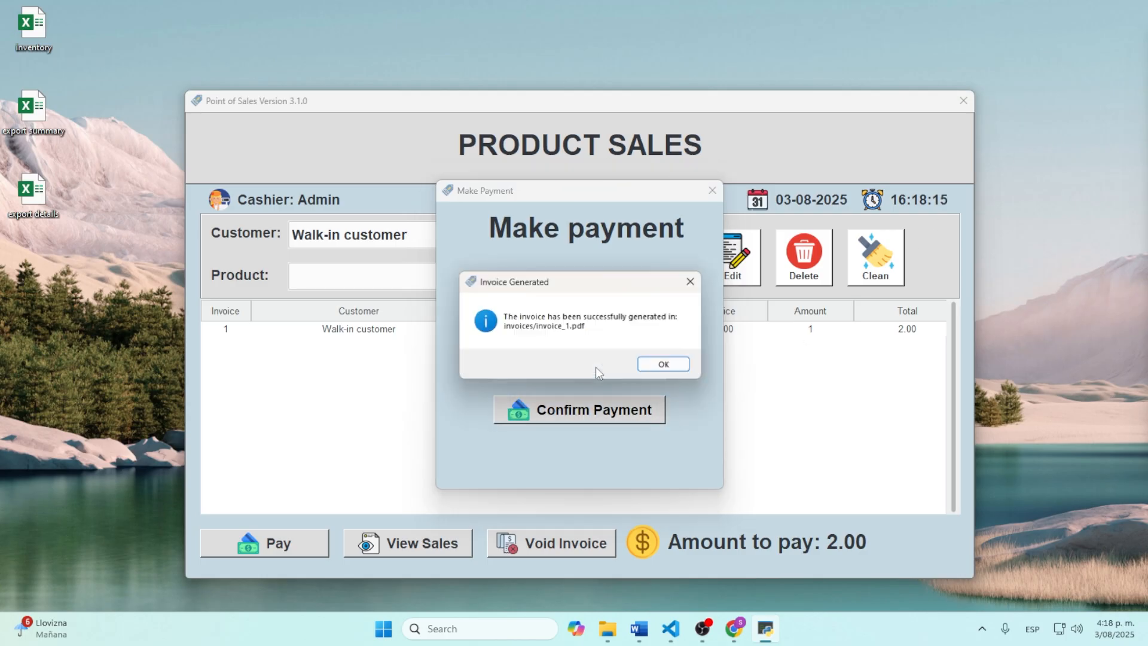
{"action": "left_click", "coordinate": [662, 363]}
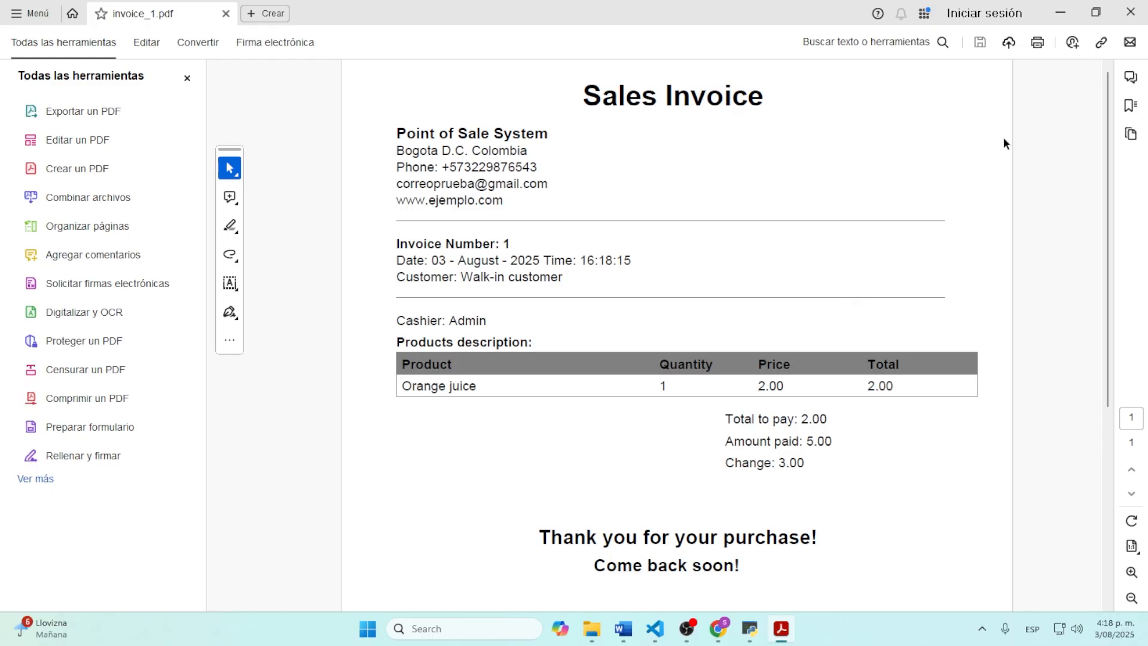
{"action": "left_click", "coordinate": [1130, 12]}
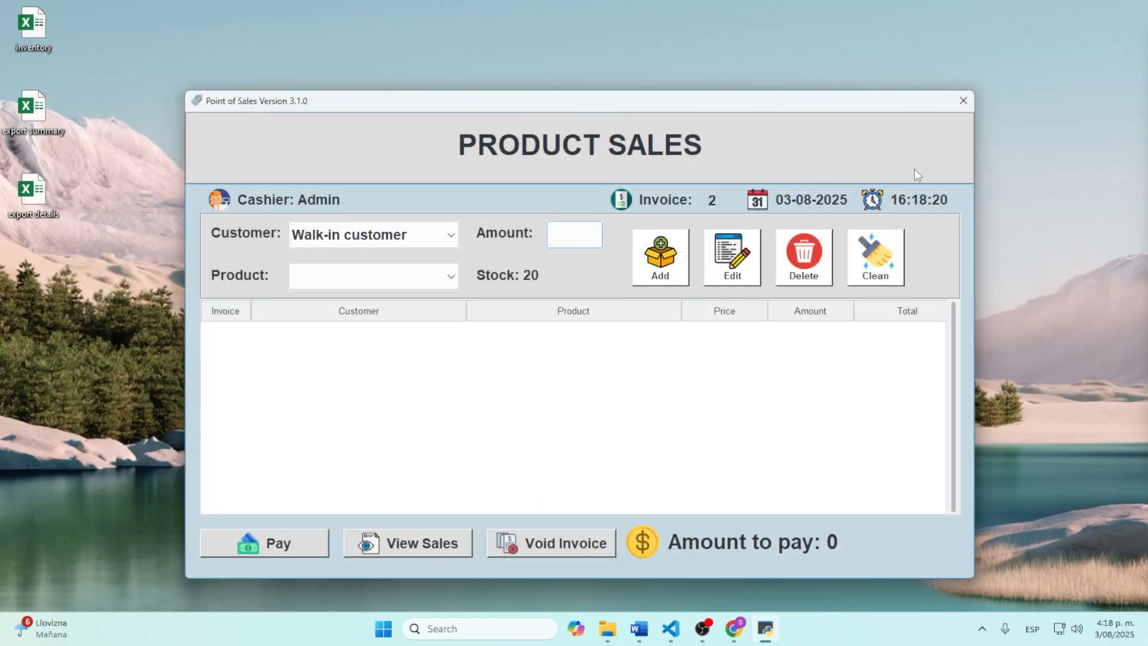
Step: Run the Total Sales Report from 3 August 2025, showing 1 product sold for 2.00
{"action": "left_click", "coordinate": [964, 102]}
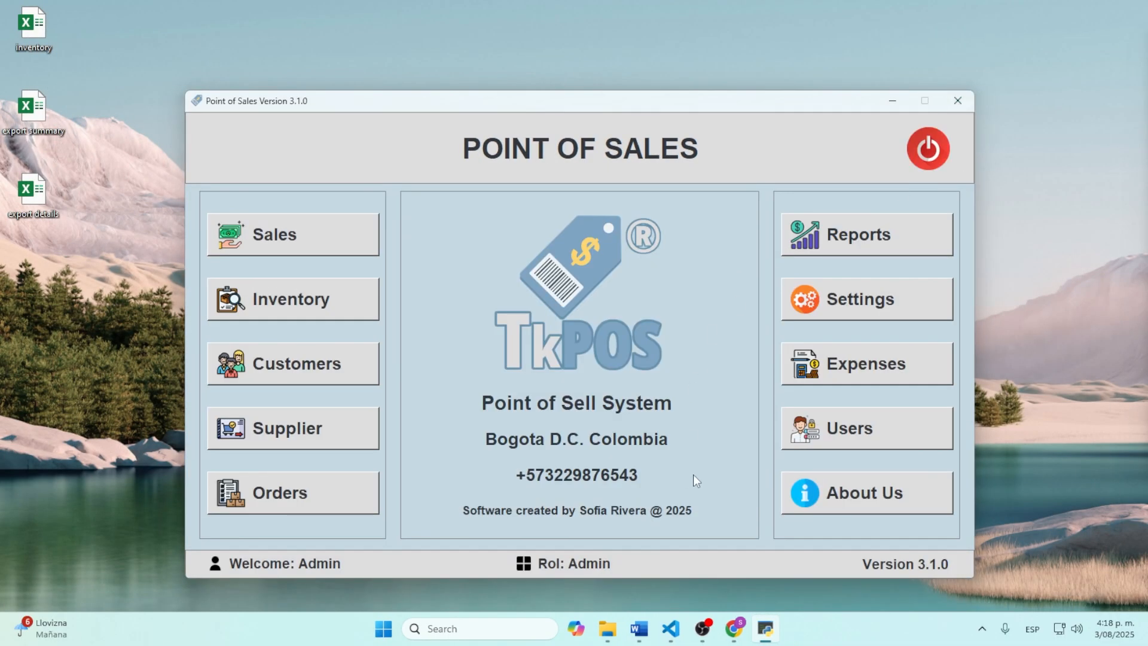
{"action": "left_click", "coordinate": [846, 242]}
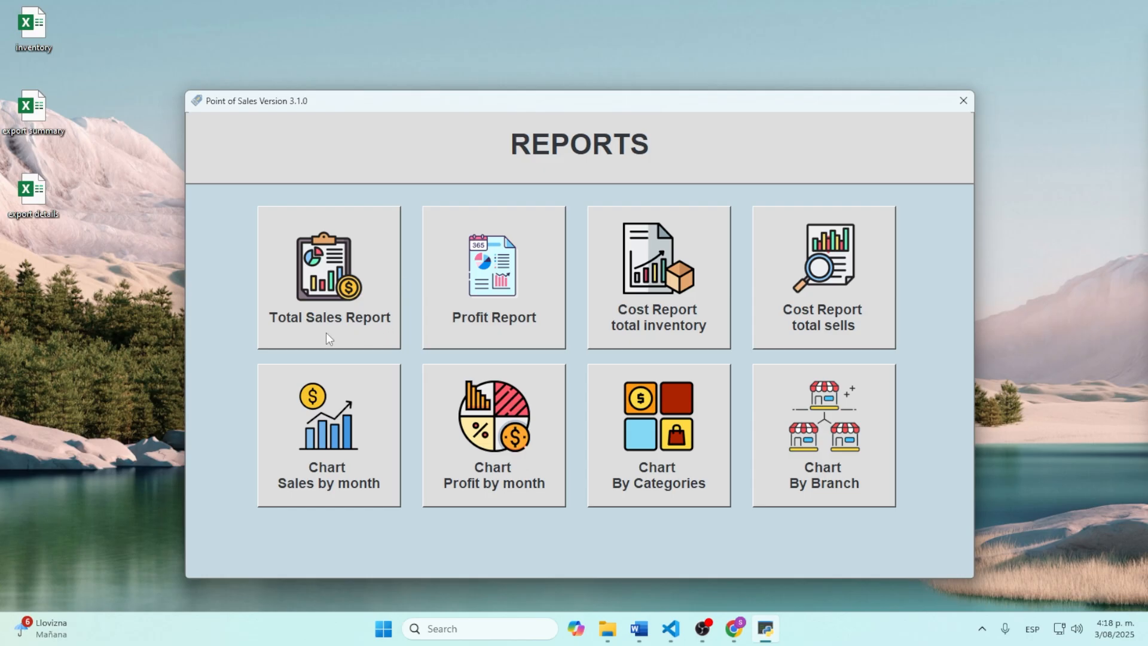
{"action": "left_click", "coordinate": [364, 301]}
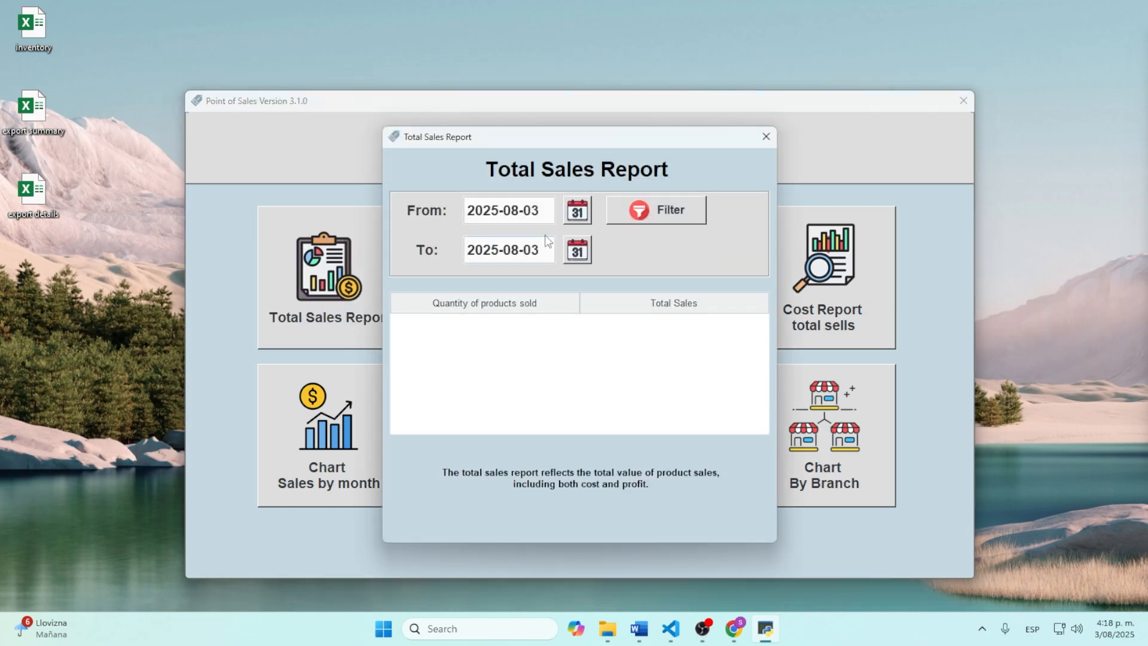
{"action": "left_click", "coordinate": [577, 211]}
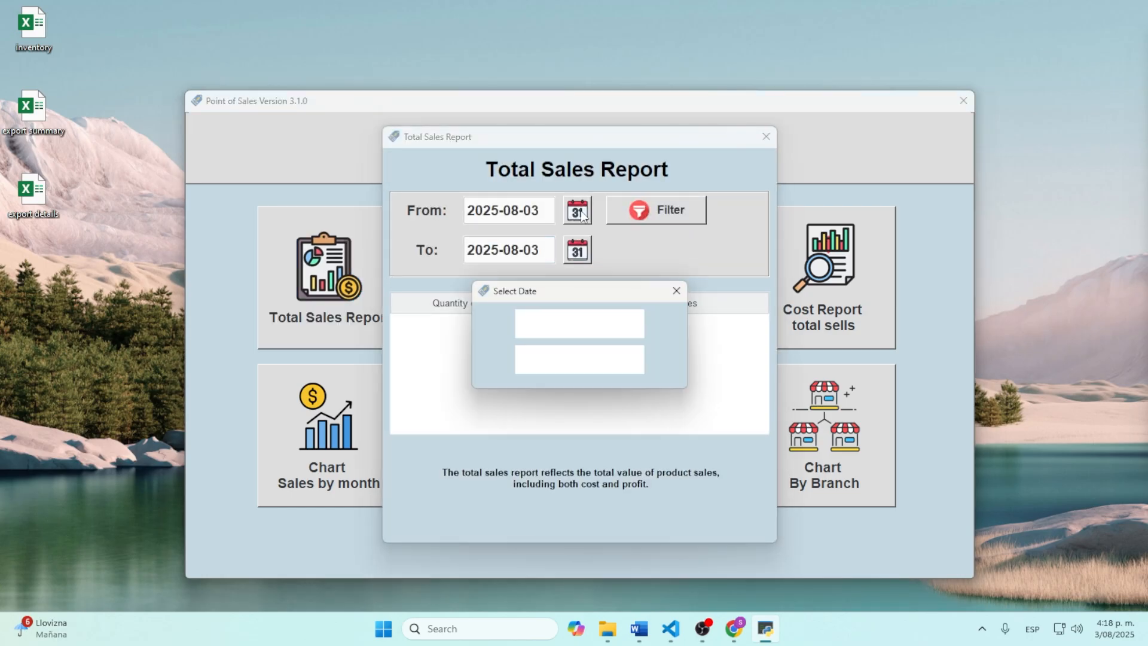
{"action": "left_click", "coordinate": [637, 325]}
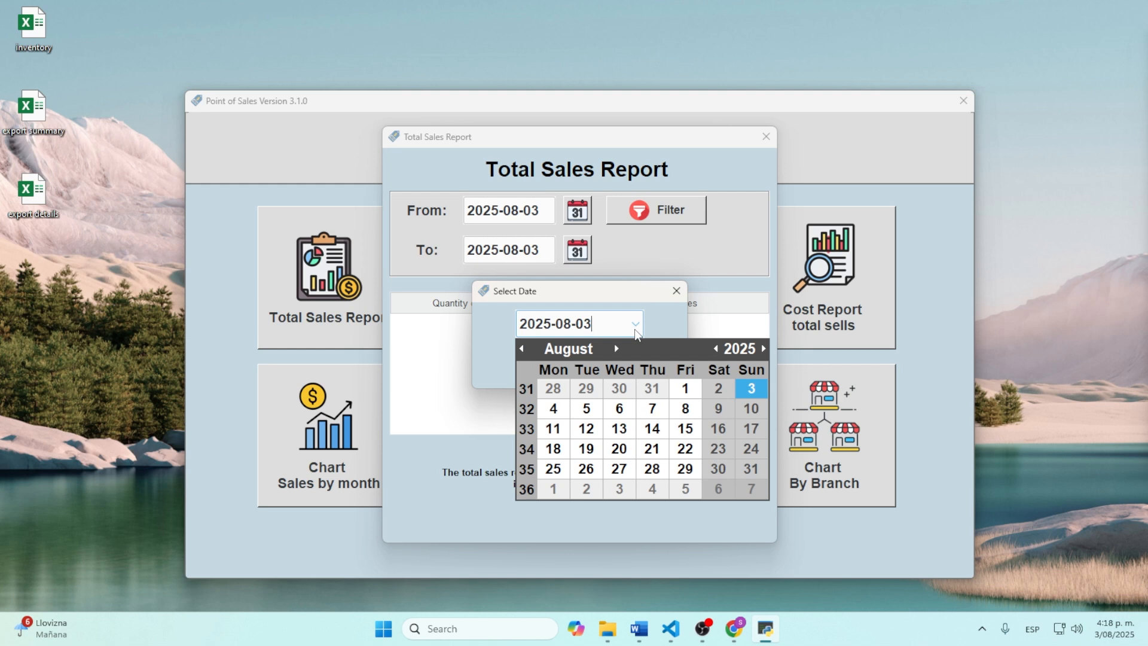
{"action": "left_click", "coordinate": [757, 387]}
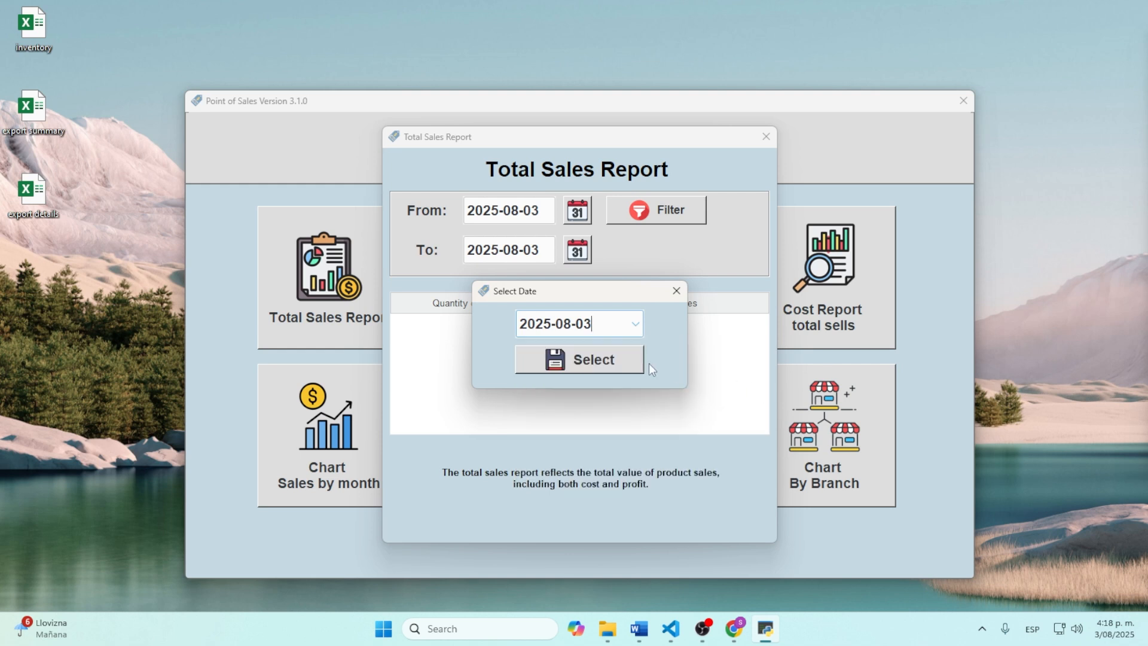
{"action": "left_click", "coordinate": [602, 360]}
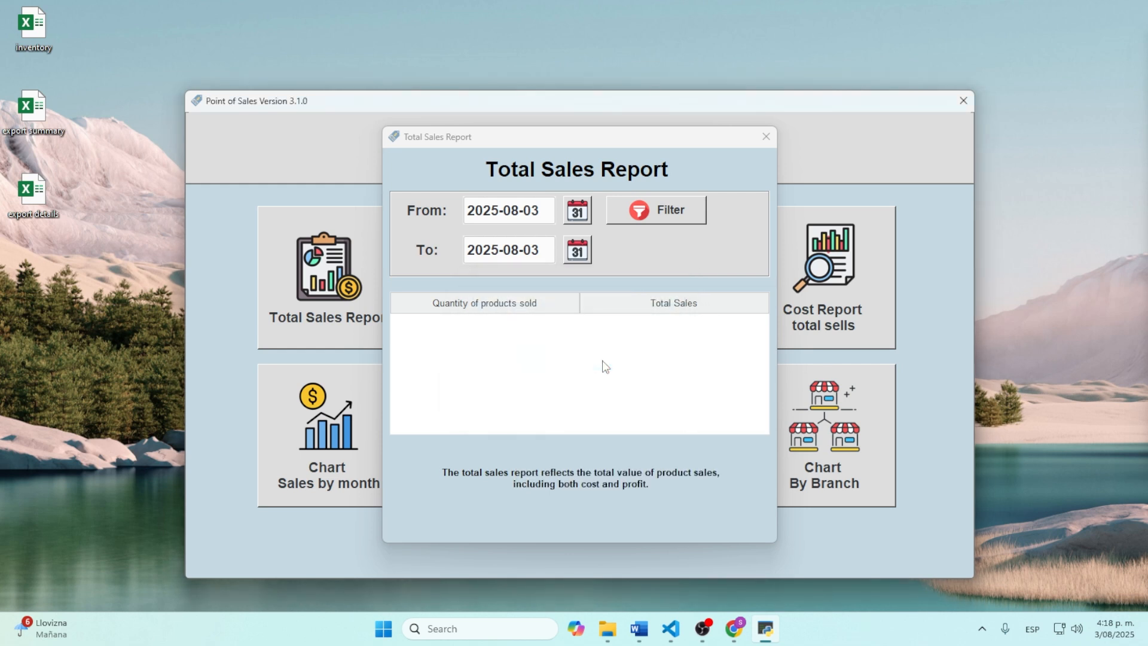
{"action": "left_click", "coordinate": [660, 210]}
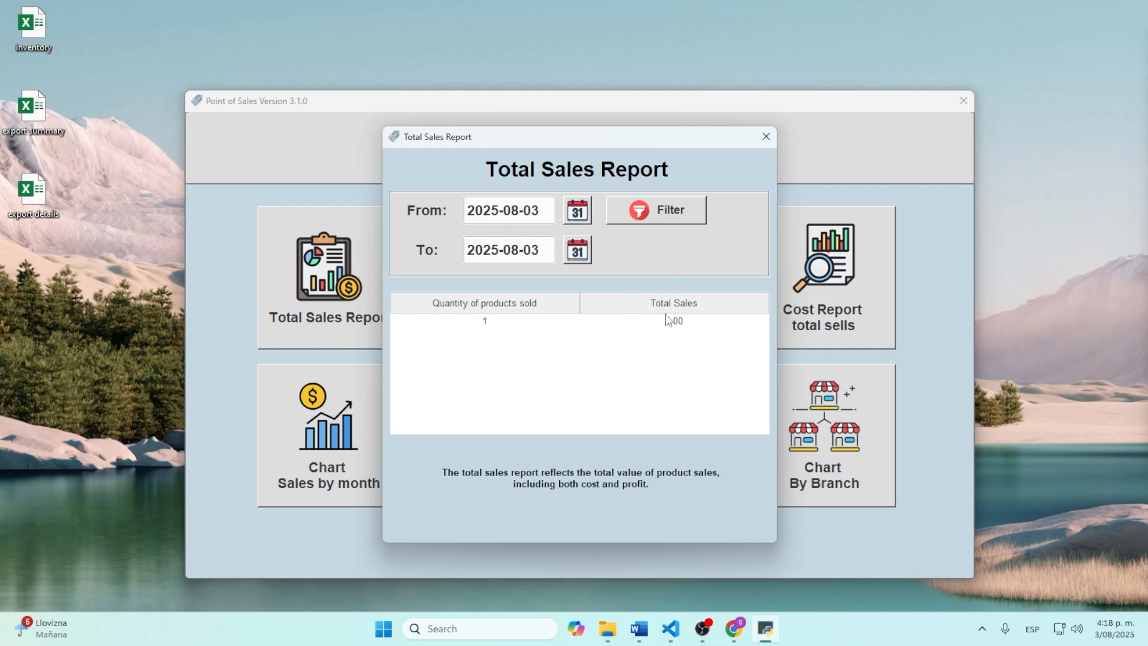
Step: Generate the profit report for 2025-08-03, showing a profit of 1.00
{"action": "left_click", "coordinate": [765, 137]}
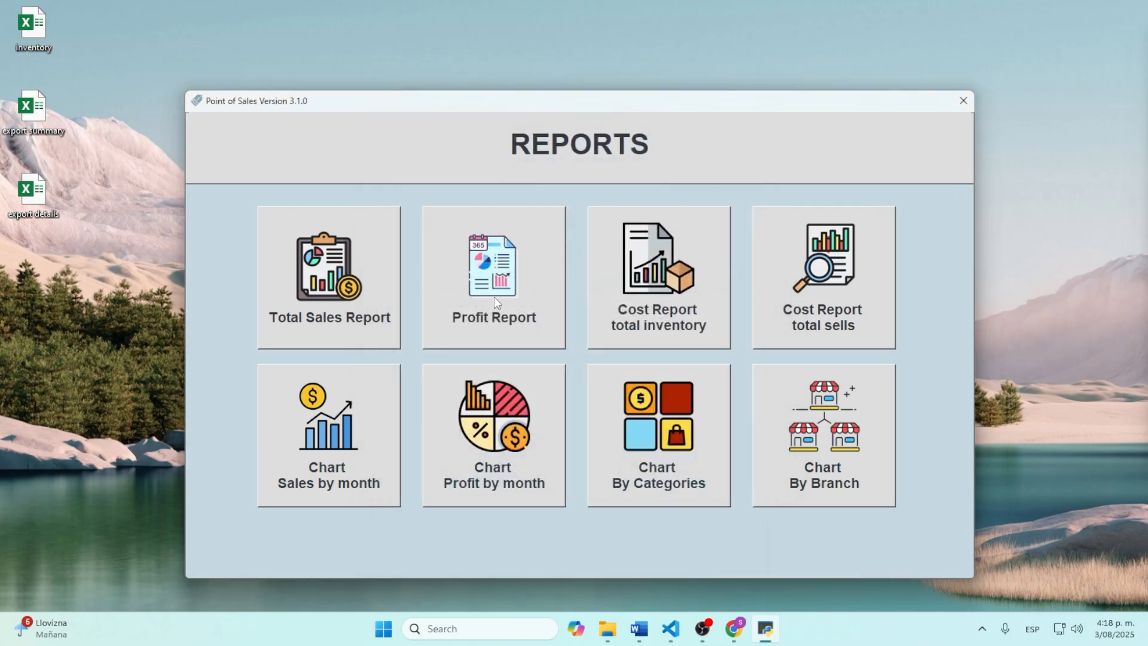
{"action": "left_click", "coordinate": [494, 294]}
{"action": "left_click", "coordinate": [589, 216]}
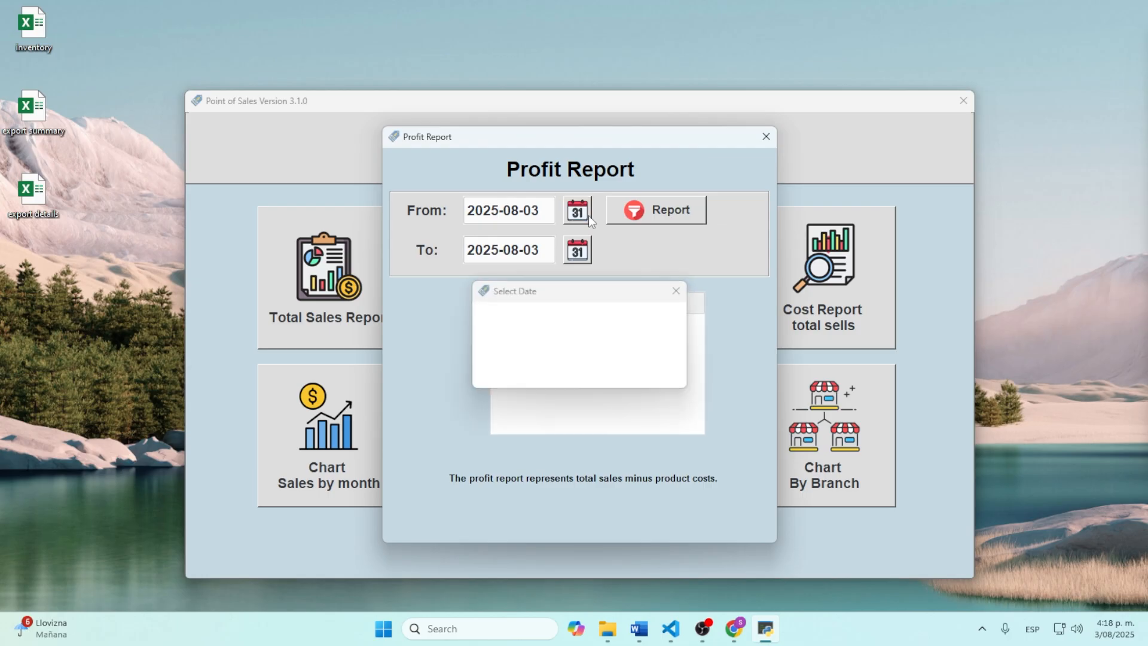
{"action": "left_click", "coordinate": [615, 363]}
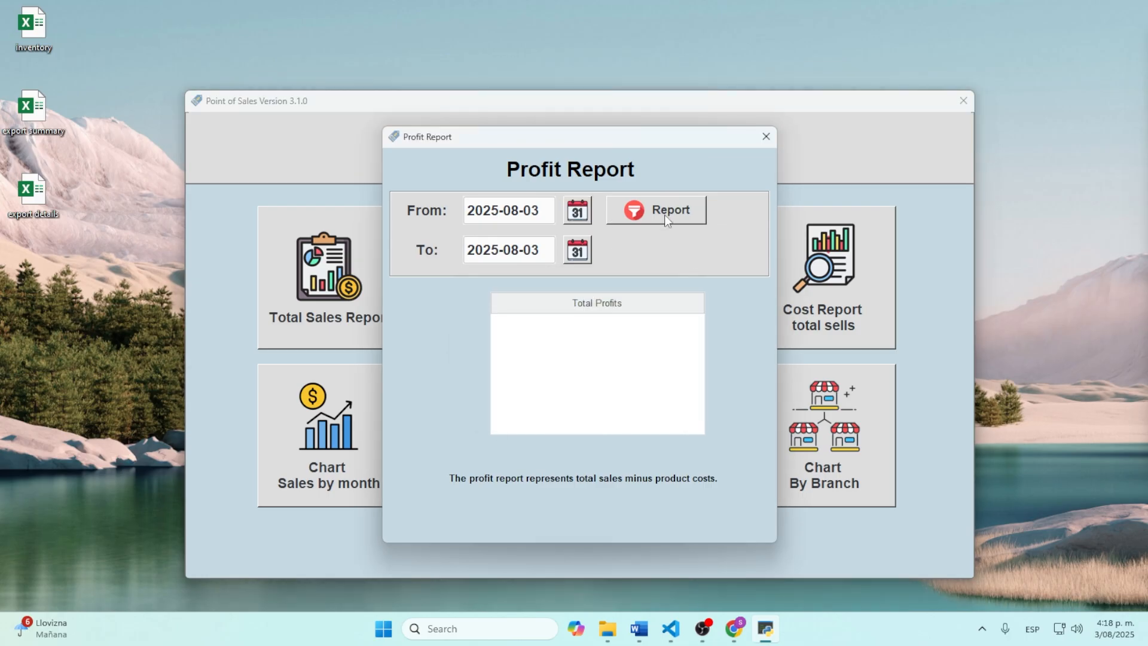
{"action": "left_click", "coordinate": [665, 214]}
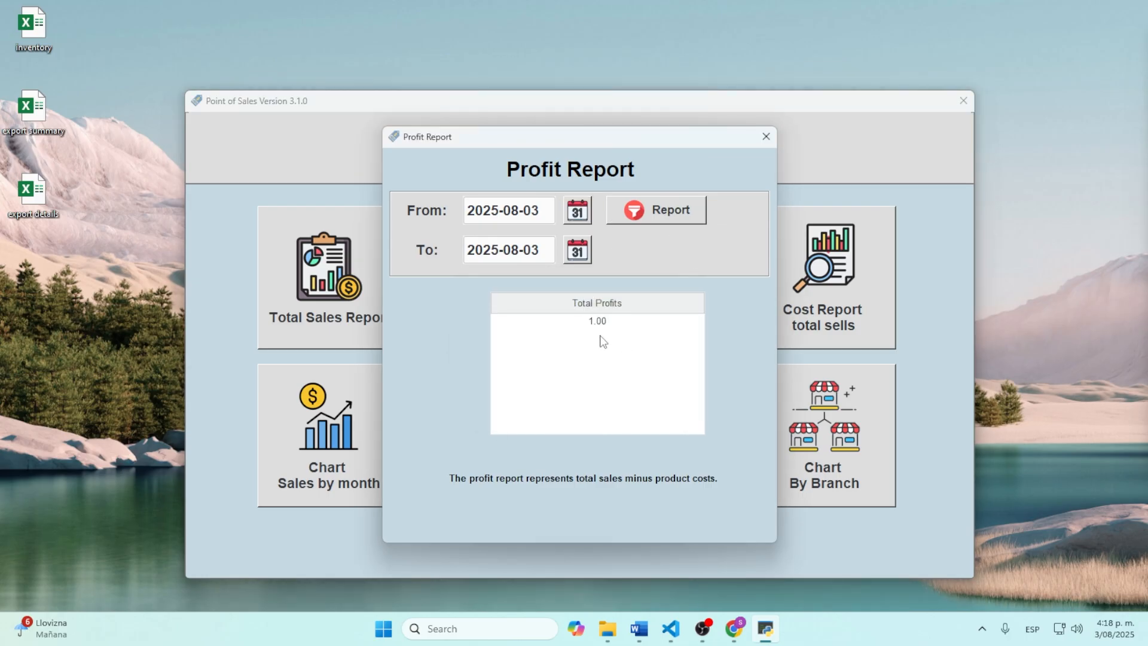
{"action": "left_click", "coordinate": [765, 137]}
Step: Generate the total inventory cost (239.00) and total sales cost (1.00) reports
{"action": "left_click", "coordinate": [694, 273]}
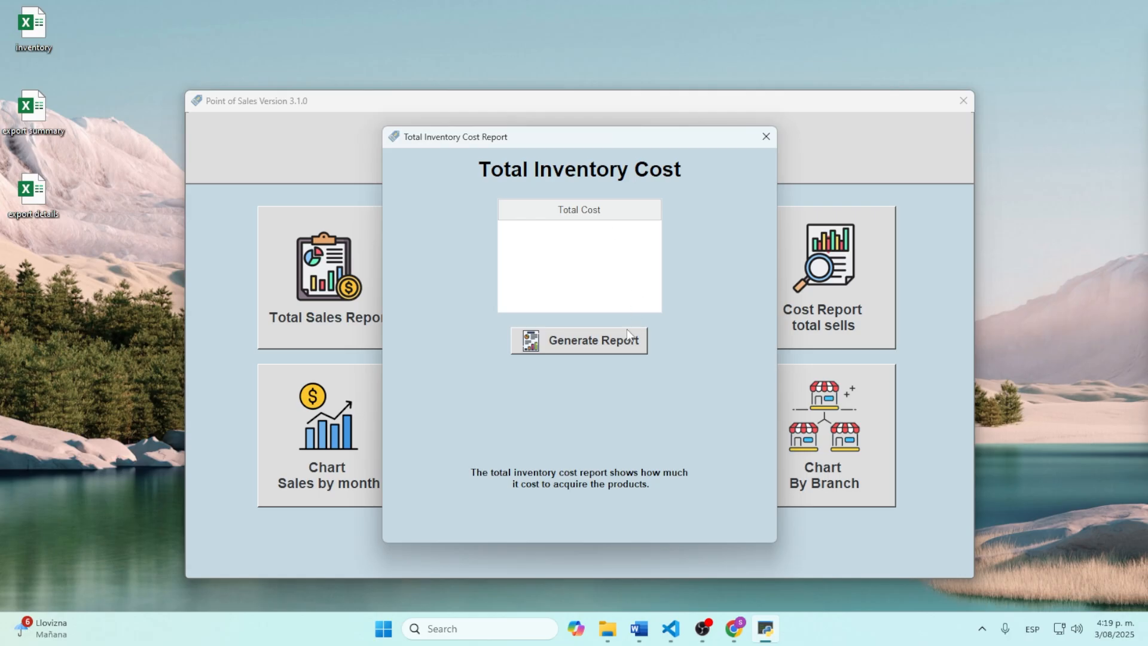
{"action": "left_click", "coordinate": [596, 348]}
{"action": "left_click", "coordinate": [766, 137]}
{"action": "left_click", "coordinate": [848, 334]}
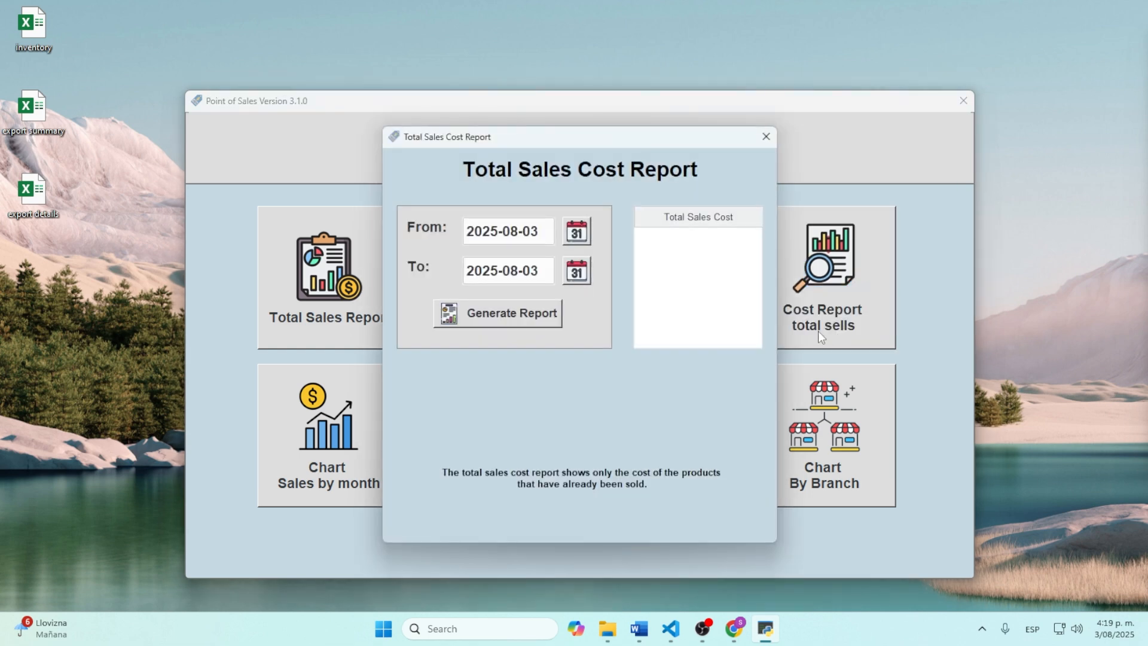
{"action": "left_click", "coordinate": [538, 318]}
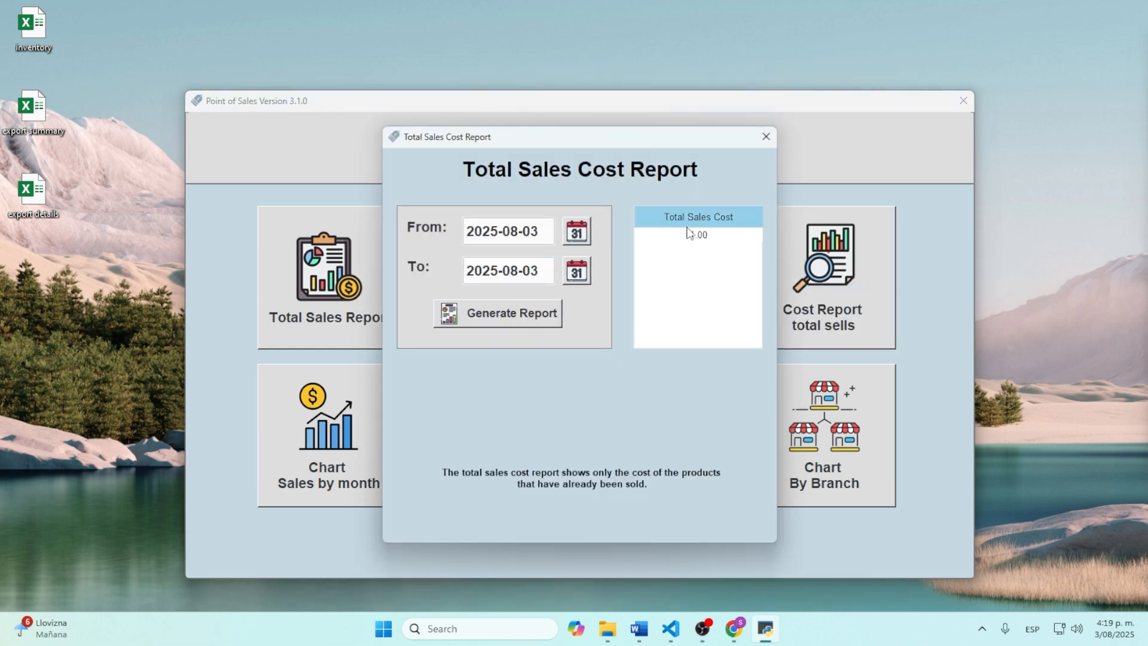
{"action": "left_click", "coordinate": [766, 136]}
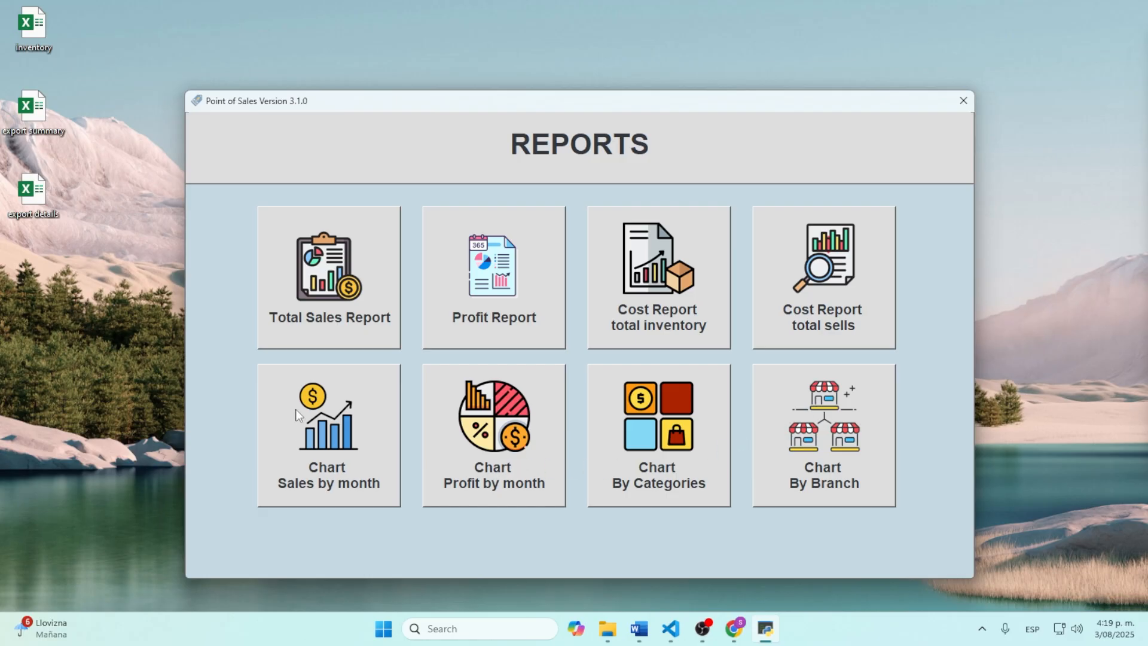
Step: View the 2025 monthly sales chart and the 2025 costs, sales and profits chart
{"action": "left_click", "coordinate": [330, 426]}
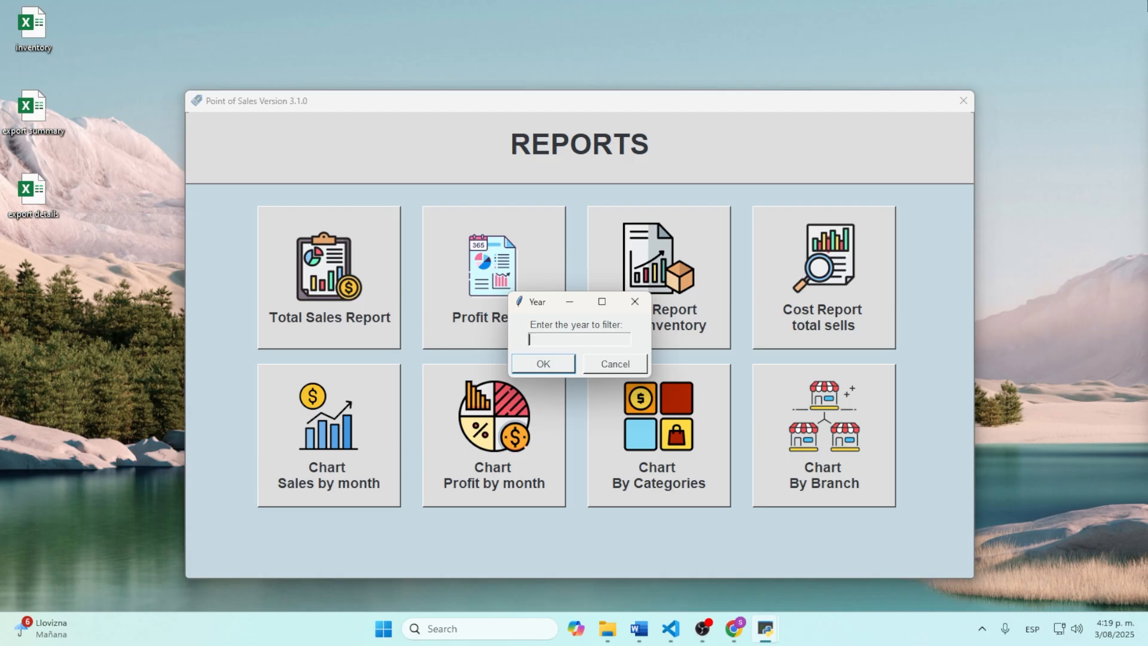
{"action": "type", "text": "2025"}
{"action": "left_click", "coordinate": [553, 365]}
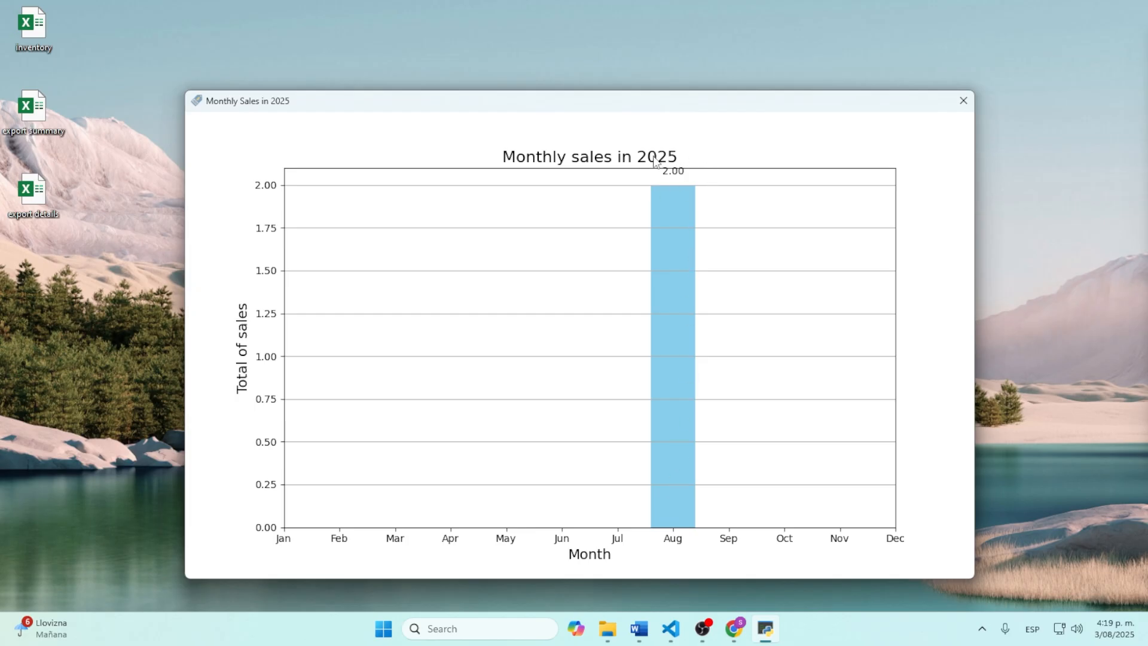
{"action": "left_click", "coordinate": [963, 100]}
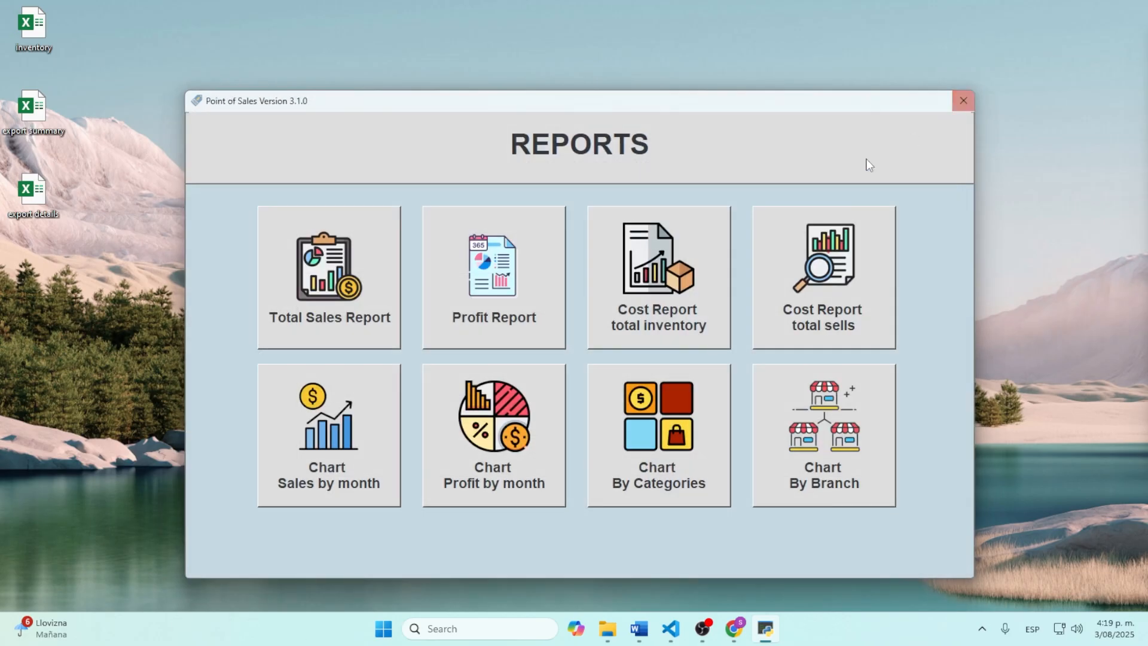
{"action": "left_click", "coordinate": [470, 503]}
{"action": "type", "text": "2"}
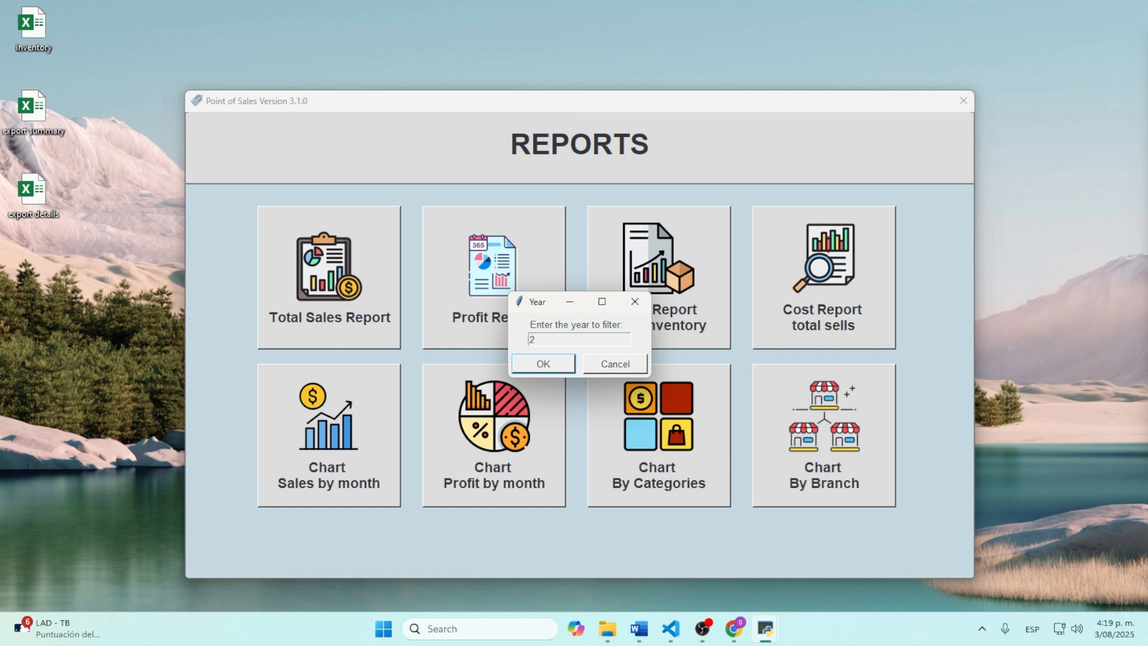
{"action": "type", "text": "025"}
{"action": "left_click", "coordinate": [568, 371]}
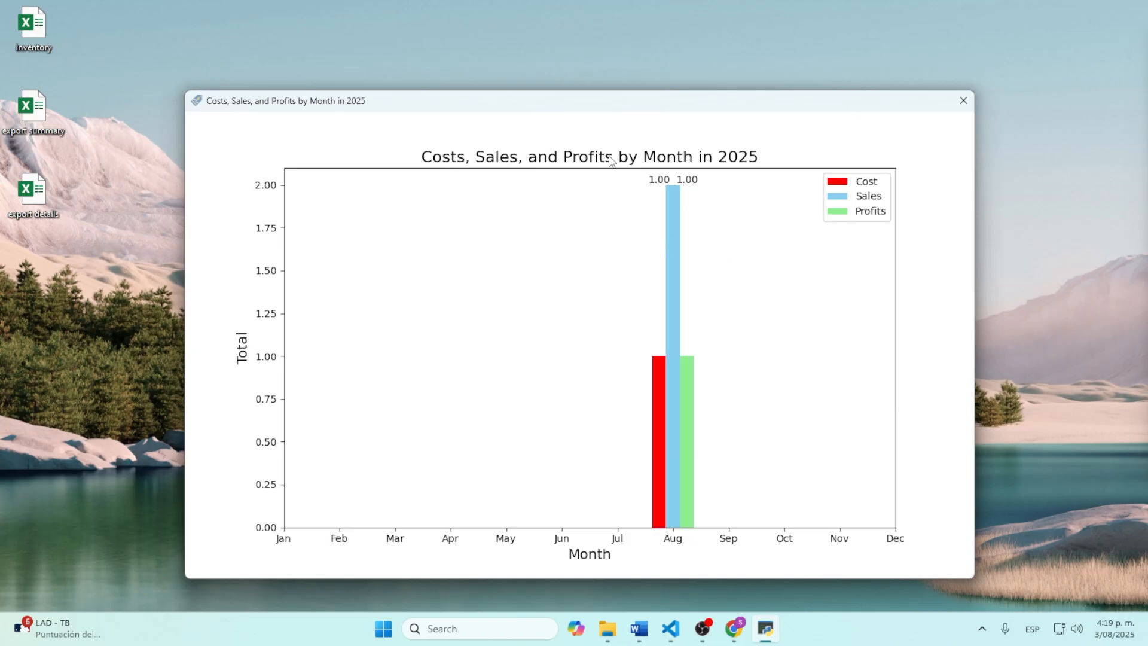
{"action": "left_click", "coordinate": [964, 100]}
Step: View the category chart and branch chart, then leave reports for the main menu
{"action": "left_click", "coordinate": [646, 437]}
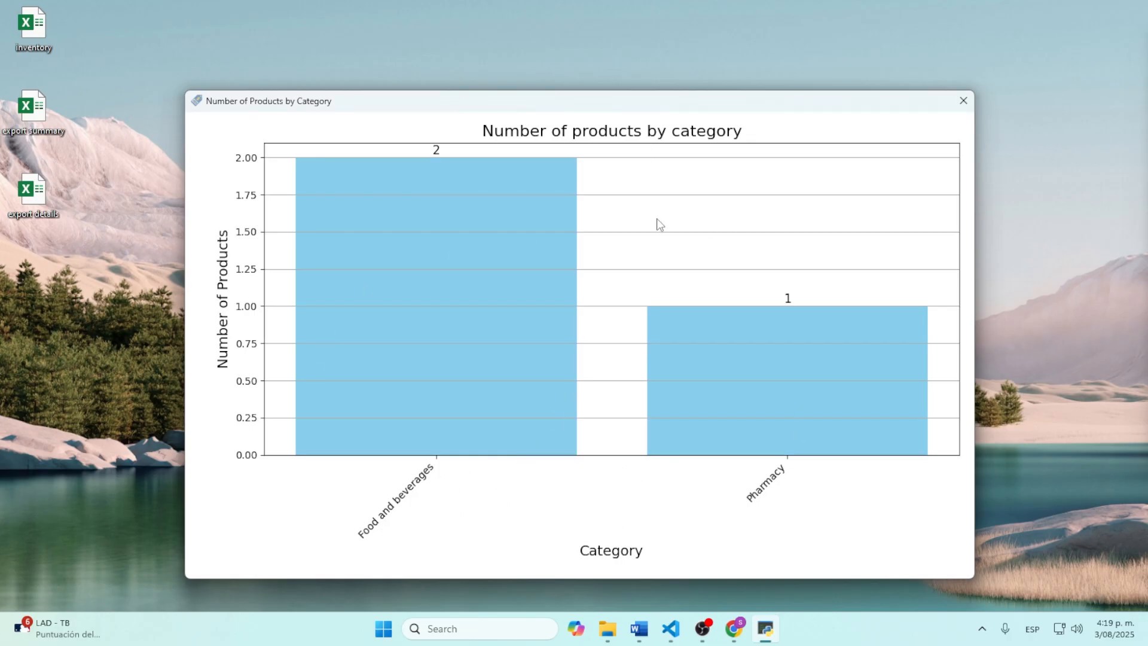
{"action": "left_click", "coordinate": [964, 101]}
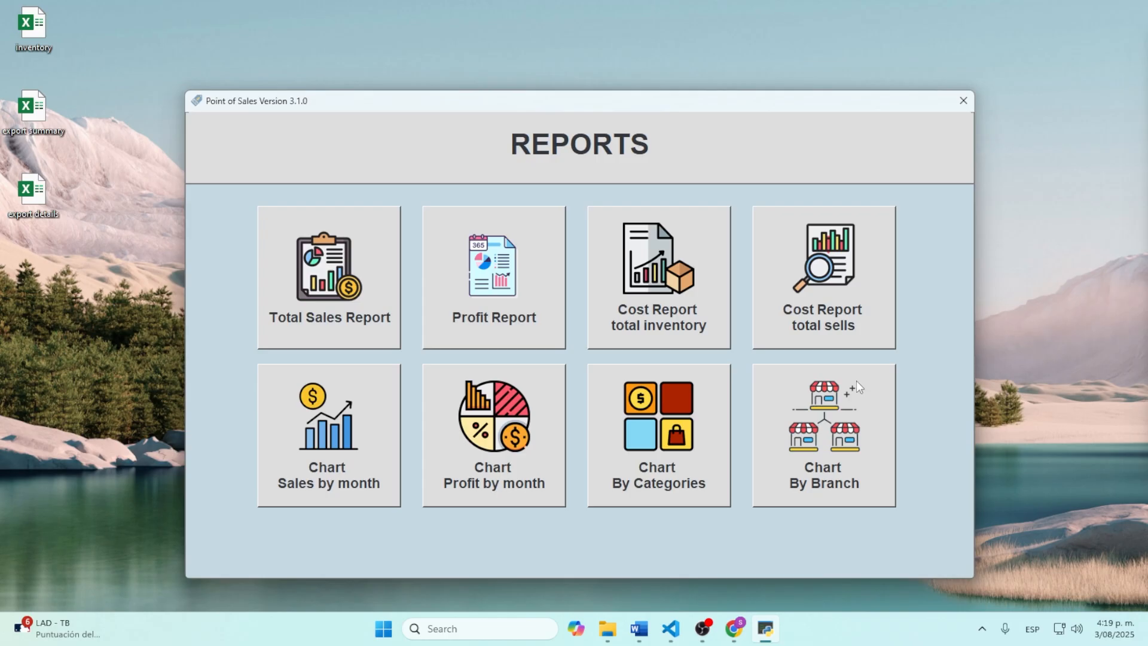
{"action": "left_click", "coordinate": [832, 426]}
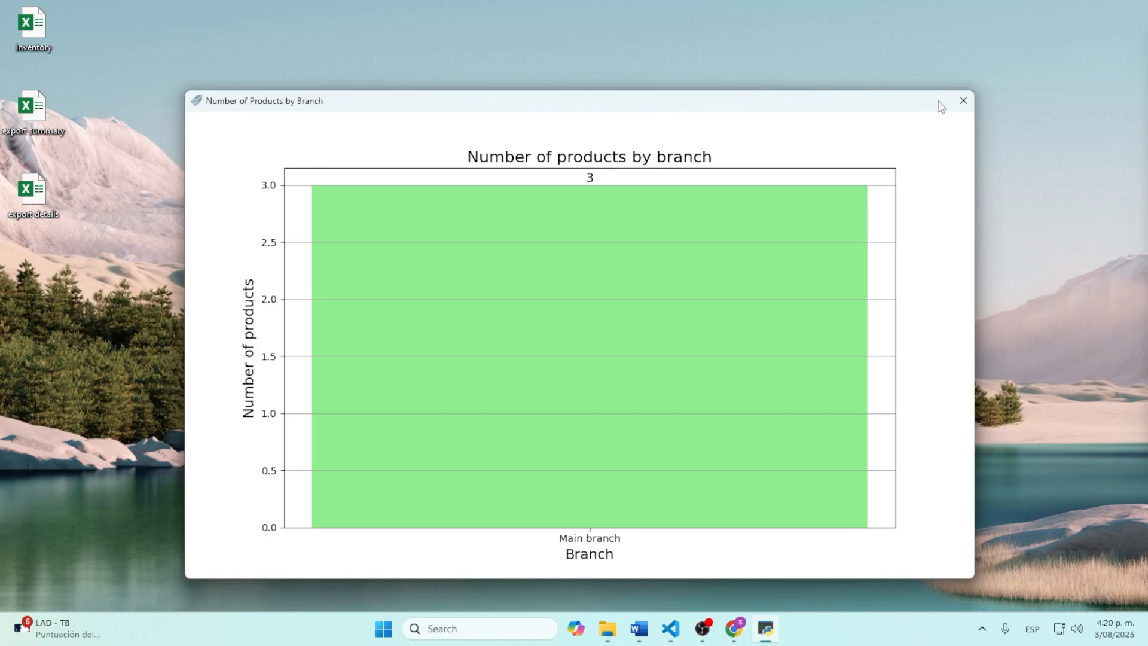
{"action": "left_click", "coordinate": [964, 100]}
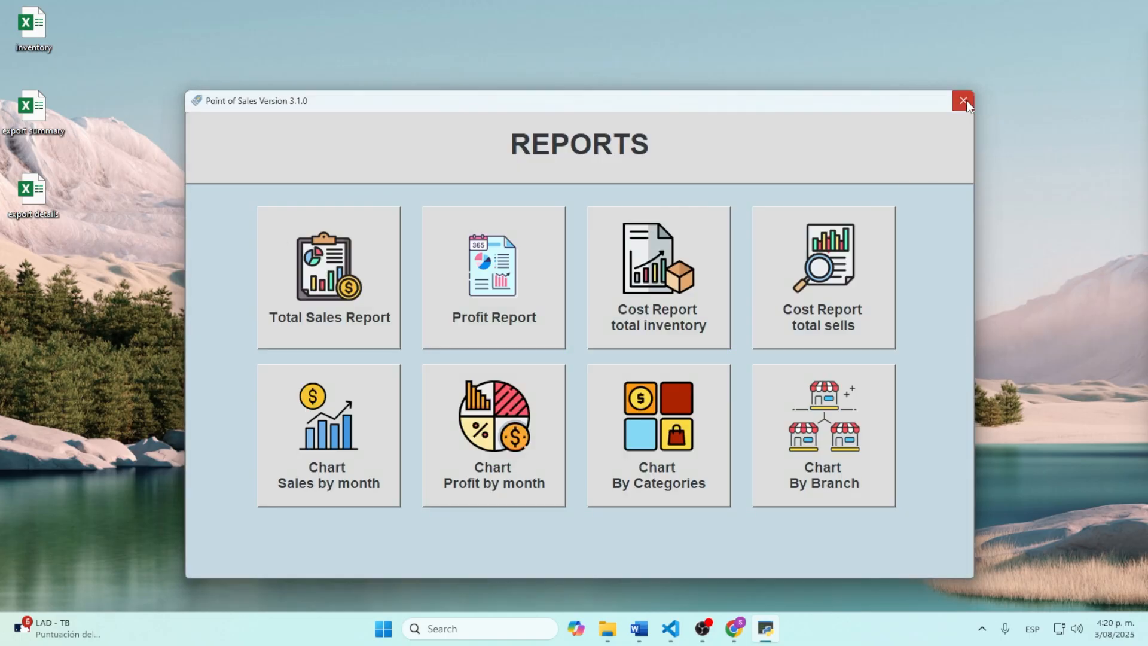
{"action": "left_click", "coordinate": [964, 100]}
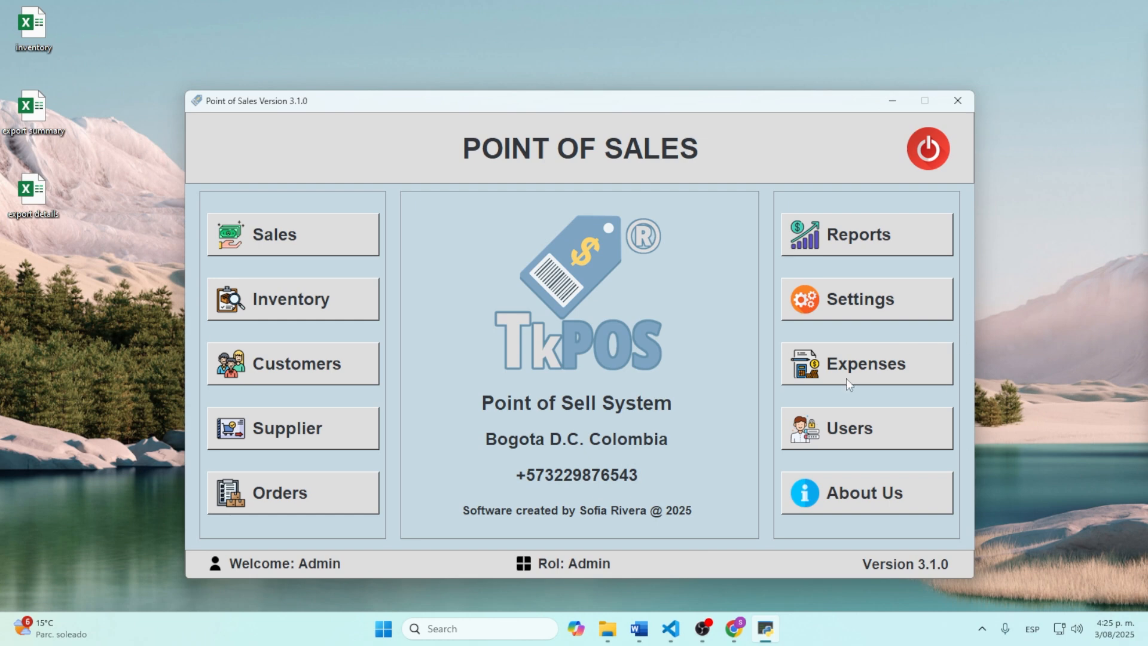
Step: Register an 'August rent' expense of 1000 paid to 'landlord' in Expense Control
{"action": "left_click", "coordinate": [850, 370]}
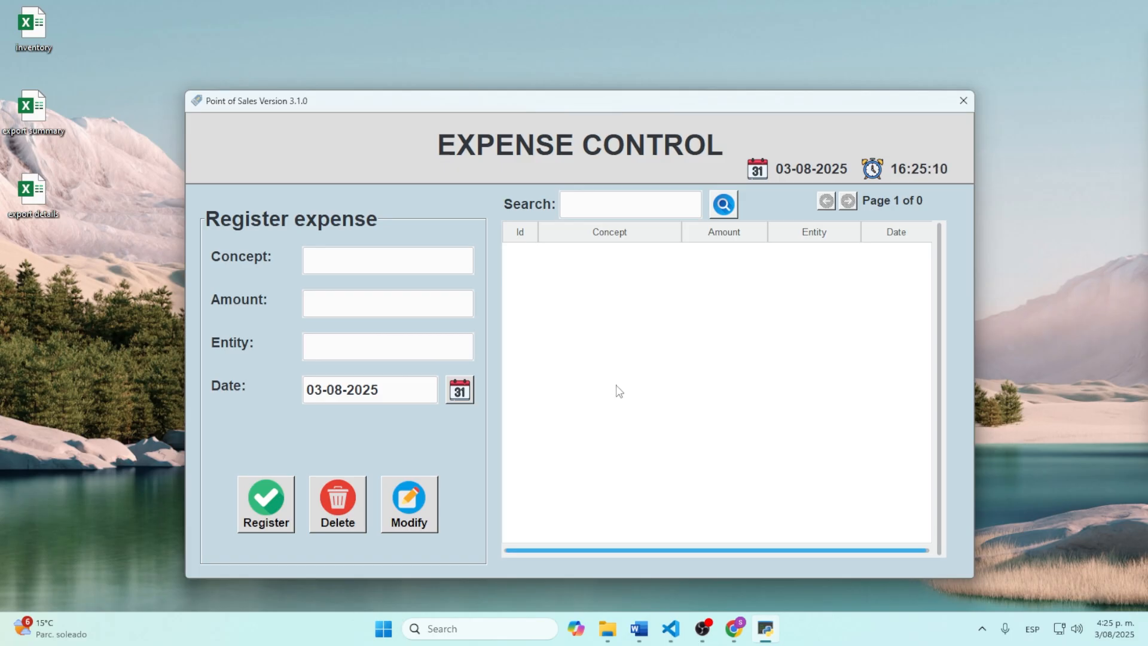
{"action": "left_click", "coordinate": [342, 261]}
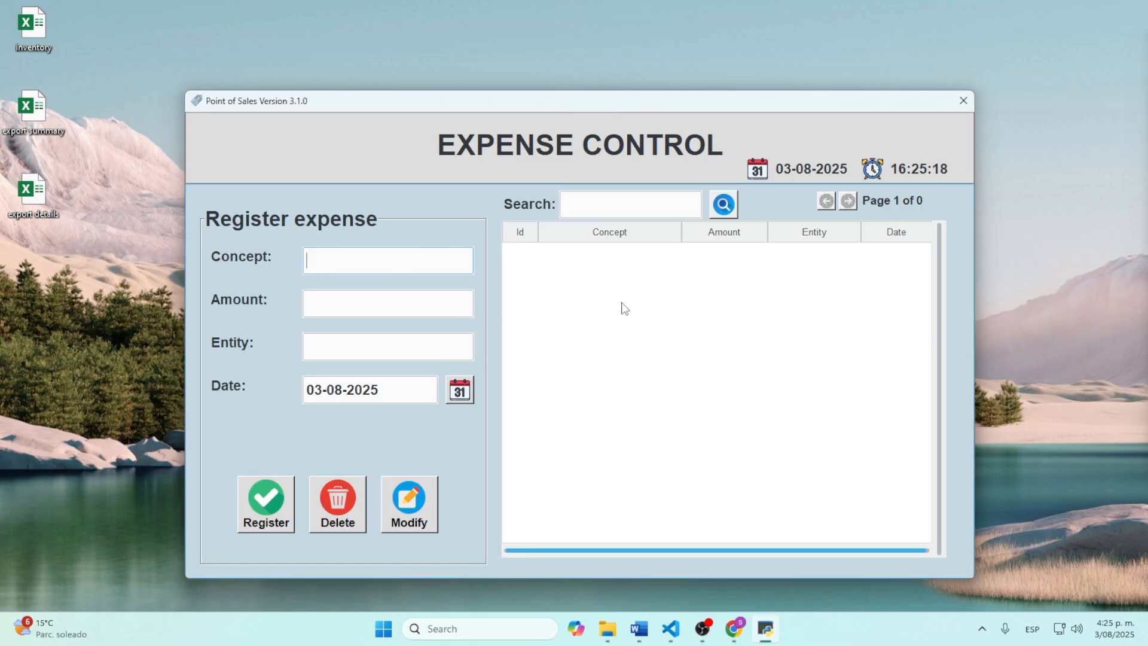
{"action": "type", "text": "August rent"}
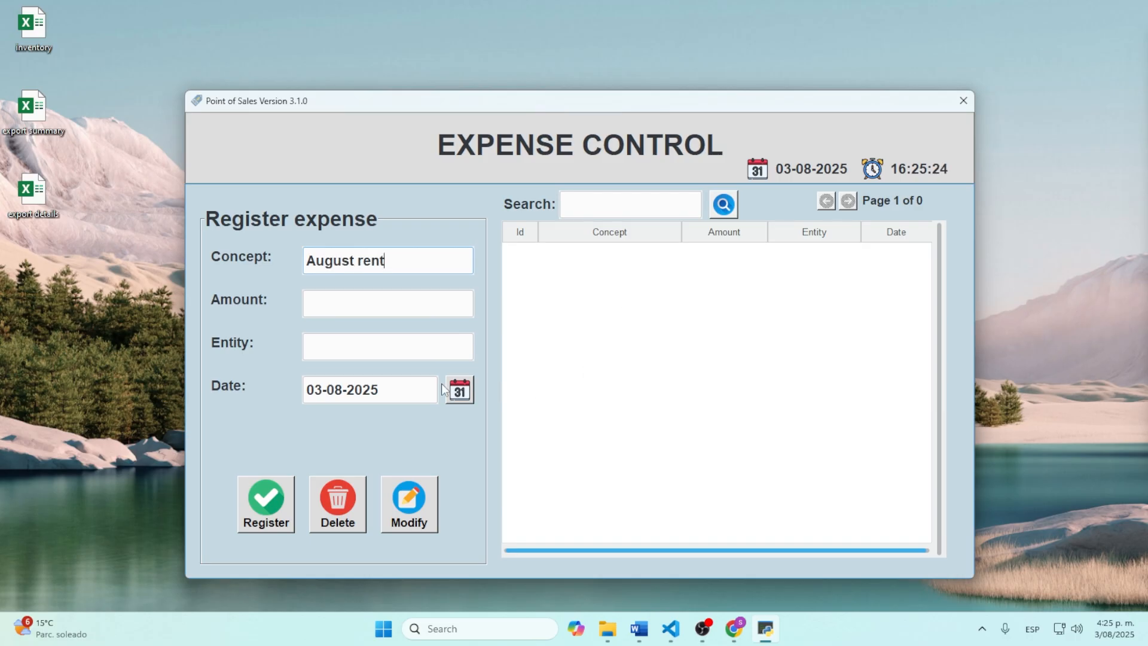
{"action": "left_click", "coordinate": [345, 301]}
{"action": "type", "text": "1"}
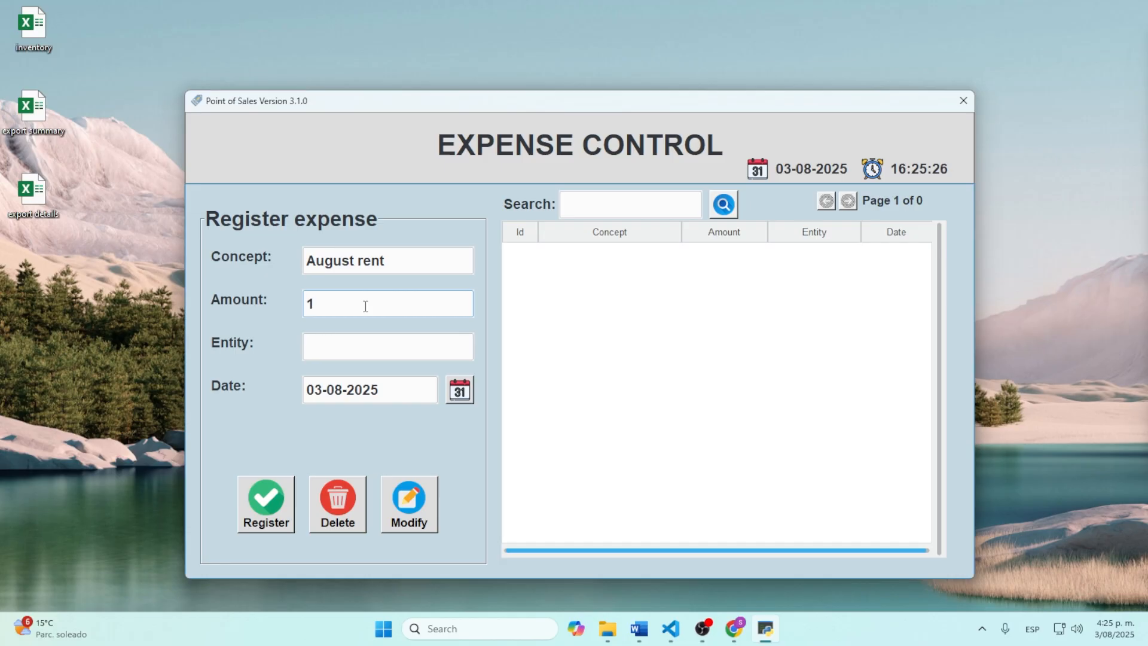
{"action": "type", "text": "000"}
{"action": "left_click", "coordinate": [360, 335]}
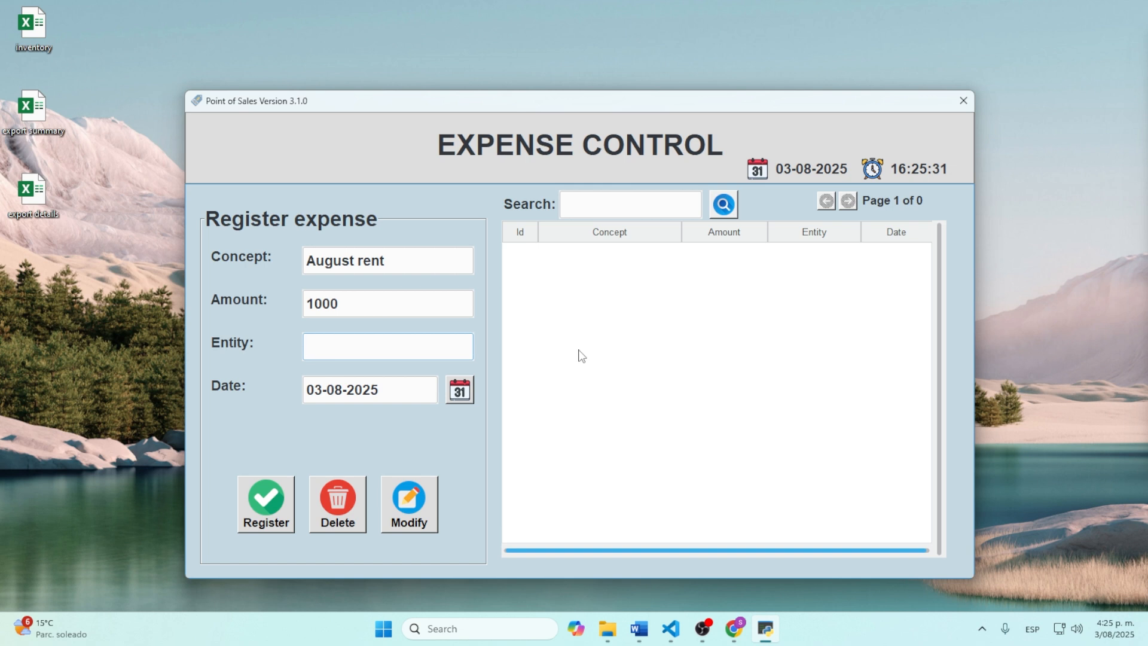
{"action": "type", "text": "landlord"}
{"action": "left_click", "coordinate": [264, 497]}
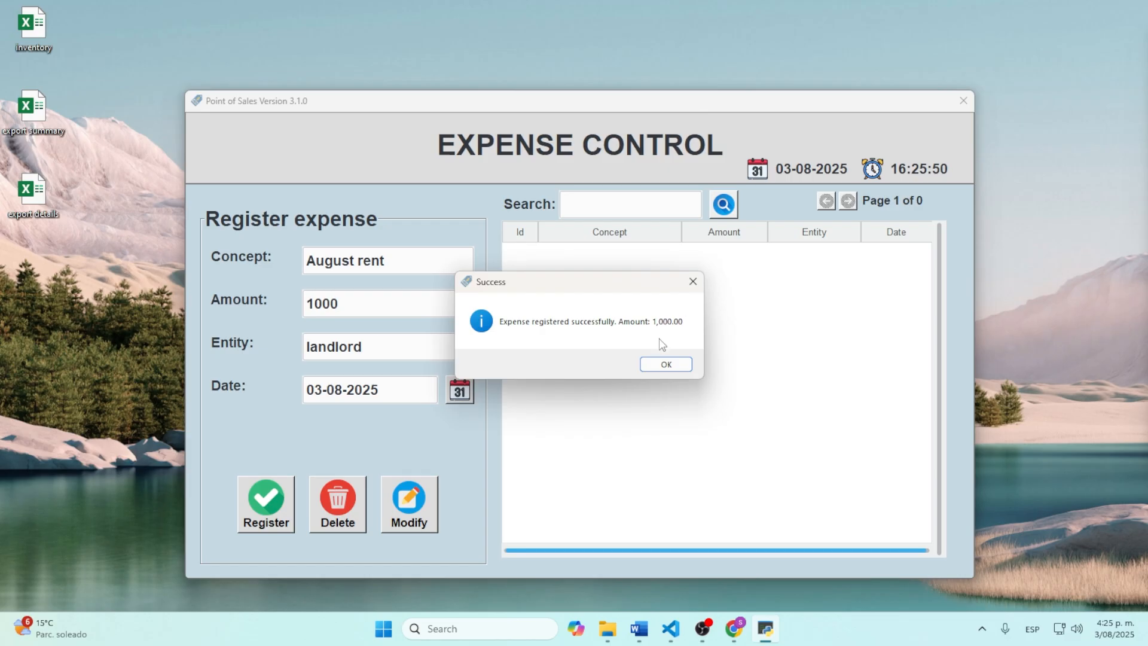
{"action": "left_click", "coordinate": [668, 365]}
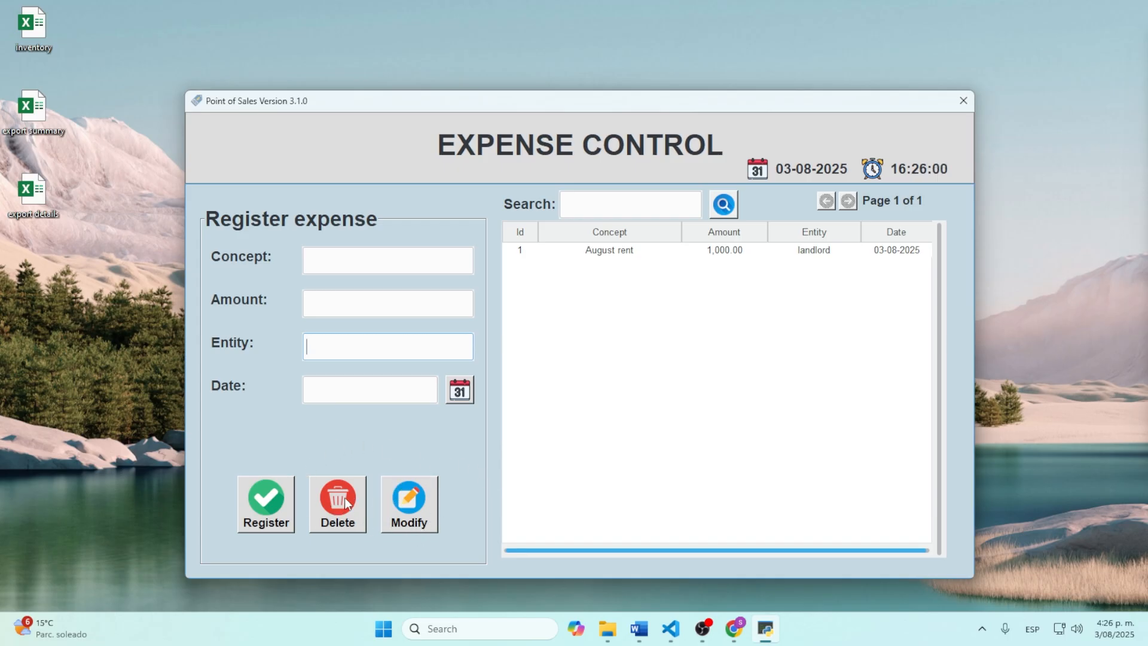
Step: Leave Expense Control and open Manage Users listing the Admin and cashier accounts
{"action": "left_click", "coordinate": [960, 109]}
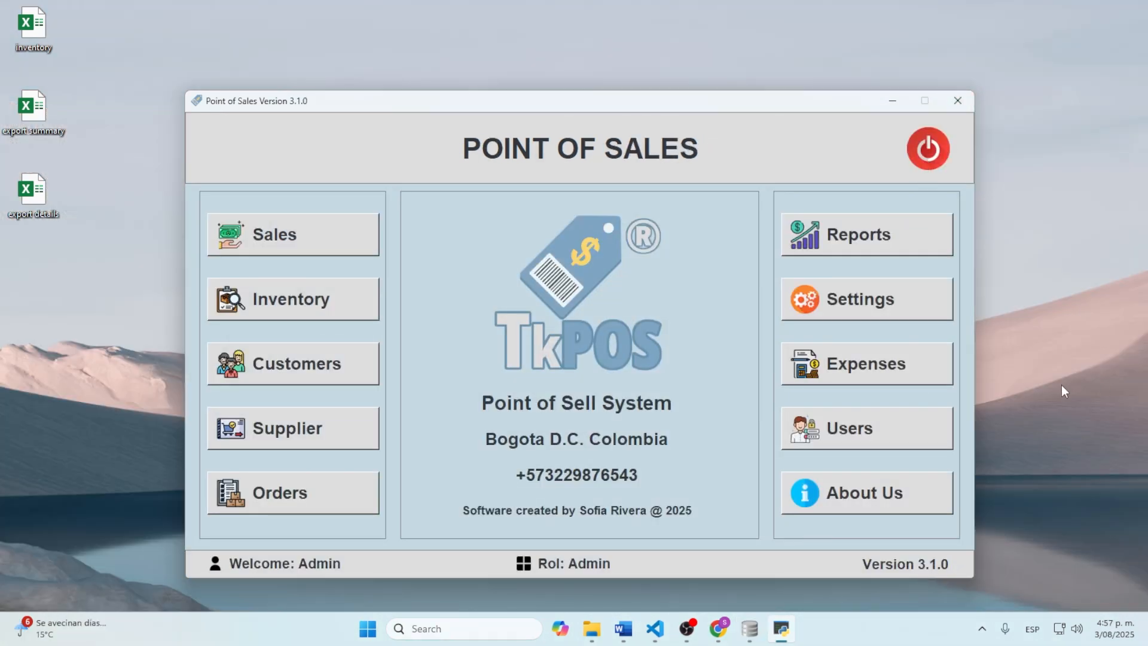
{"action": "left_click", "coordinate": [885, 429]}
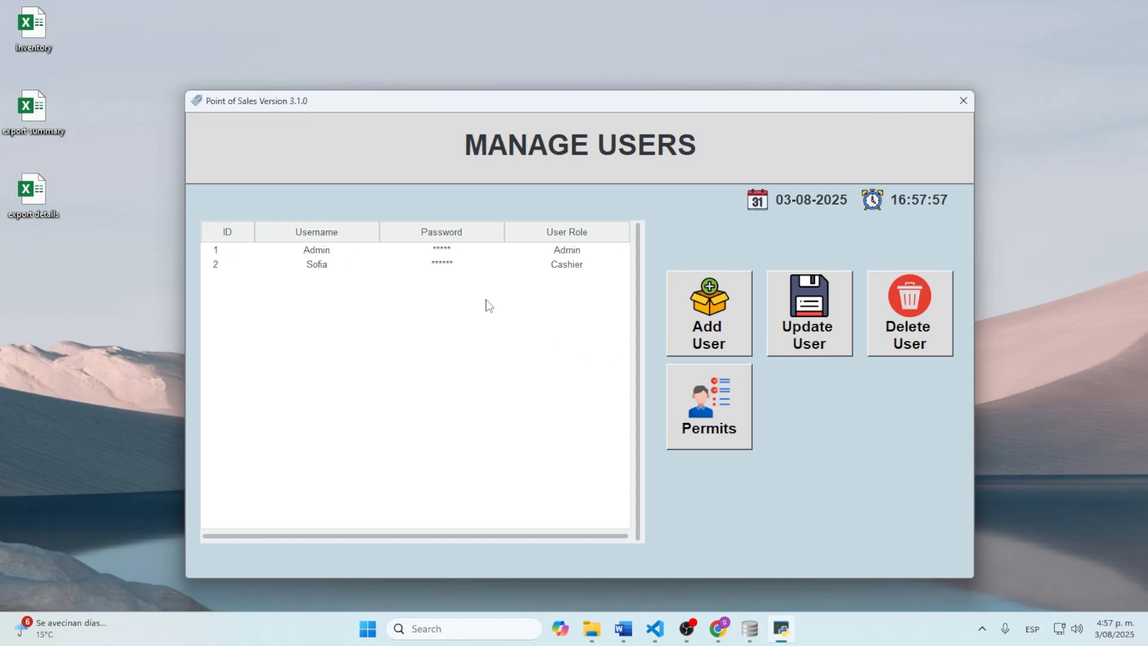
Step: Select the Cashier user row in the Manage Users table
{"action": "left_click", "coordinate": [344, 272]}
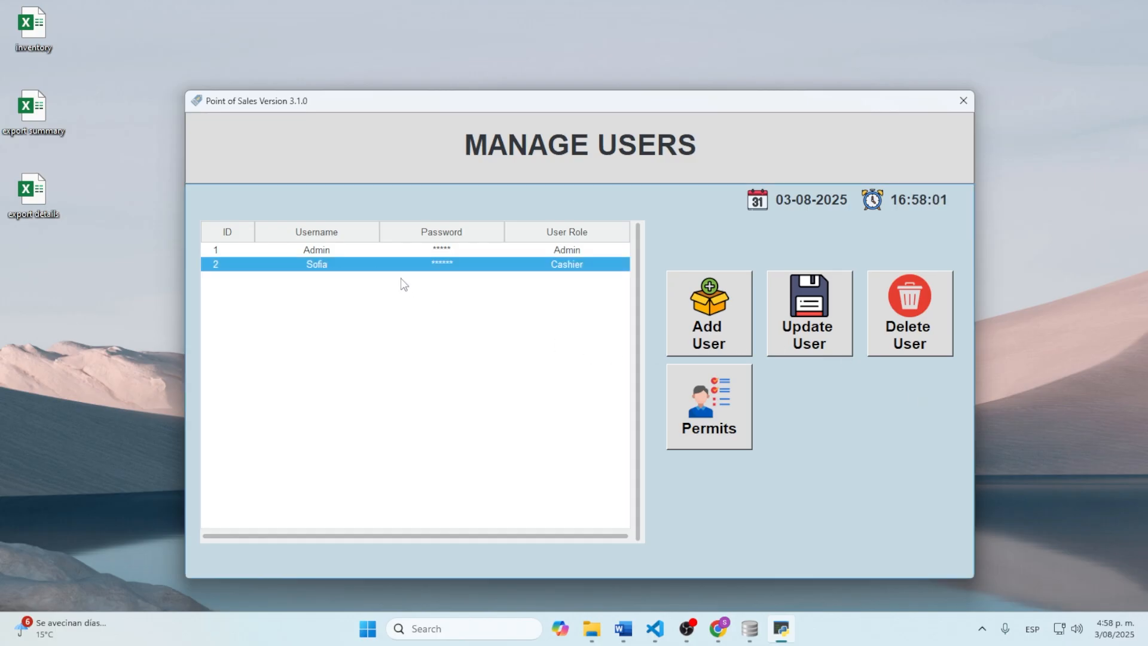
Step: Limit the cashier's permits to Sales and Inventory, save them, and close Manage Users
{"action": "left_click", "coordinate": [701, 404]}
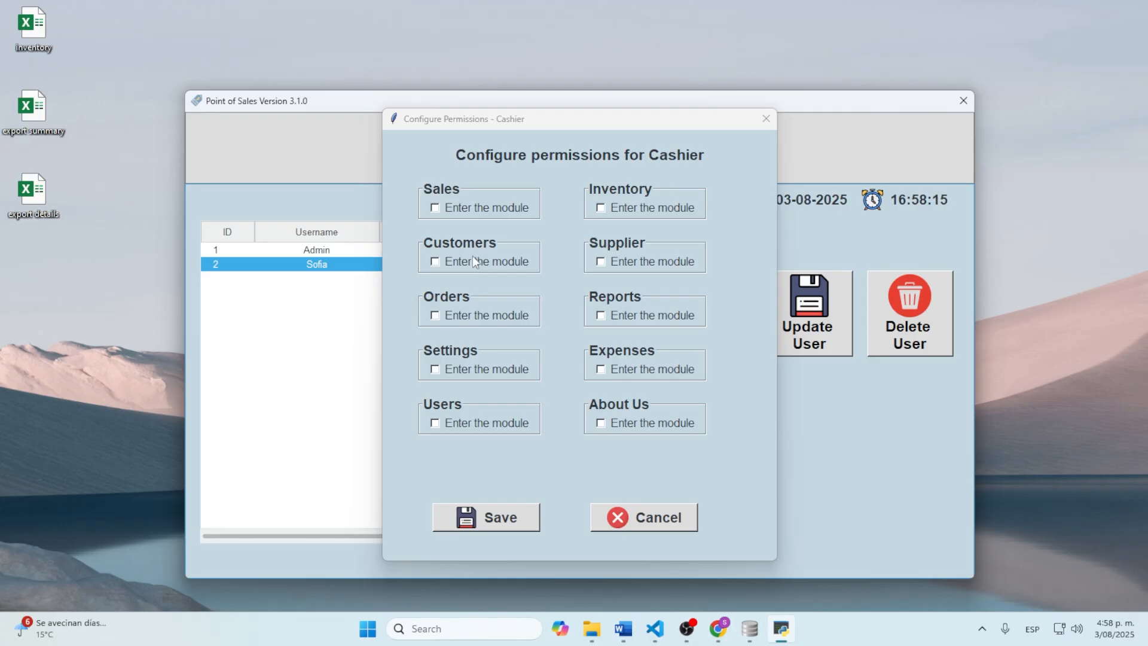
{"action": "left_click", "coordinate": [435, 208]}
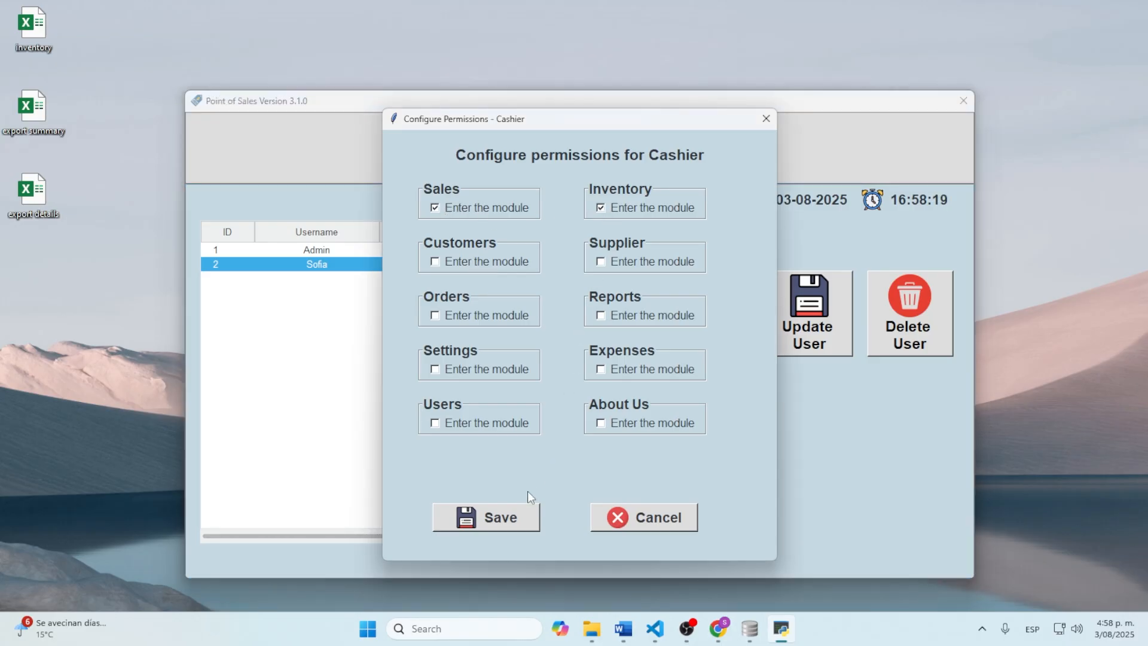
{"action": "left_click", "coordinate": [512, 511]}
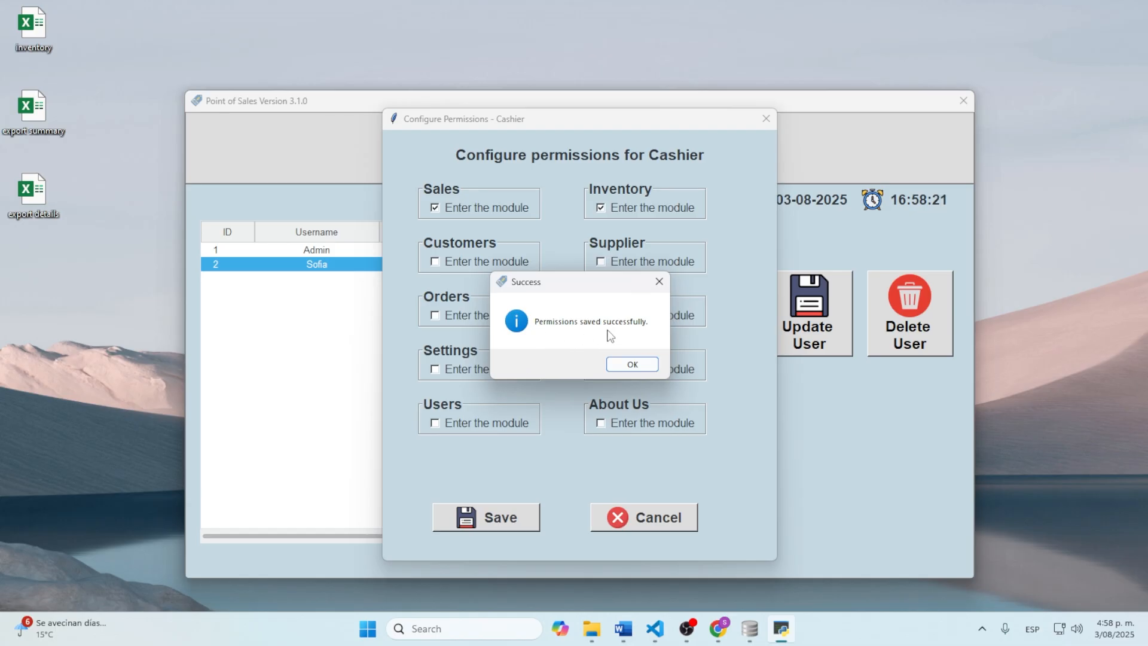
{"action": "left_click", "coordinate": [633, 365]}
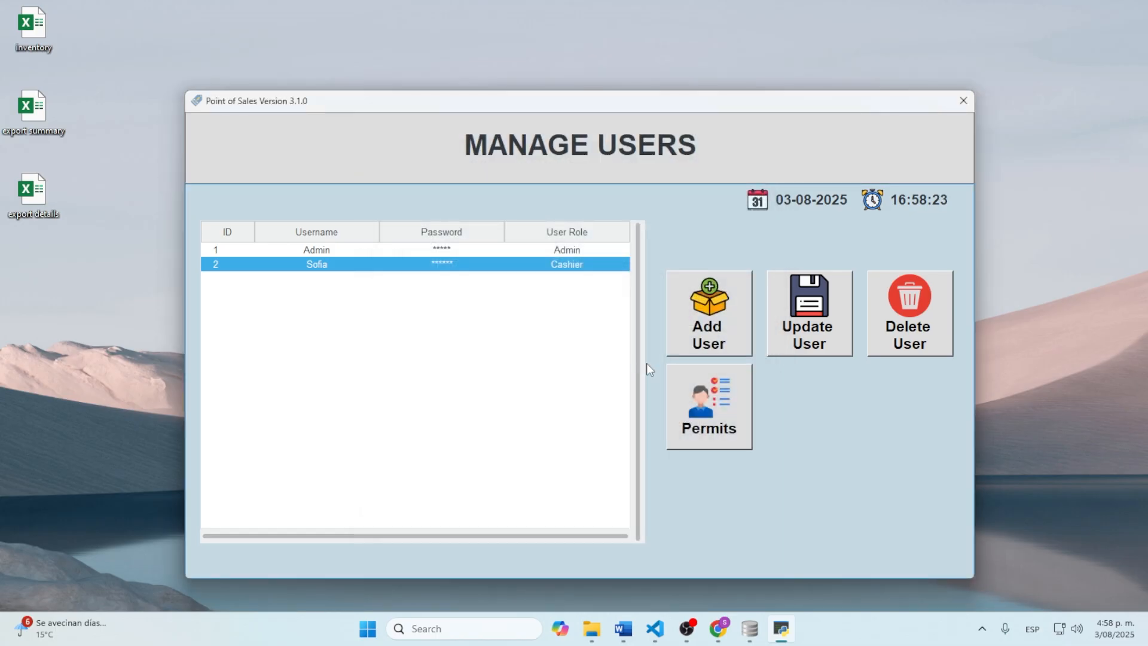
{"action": "left_click", "coordinate": [964, 105]}
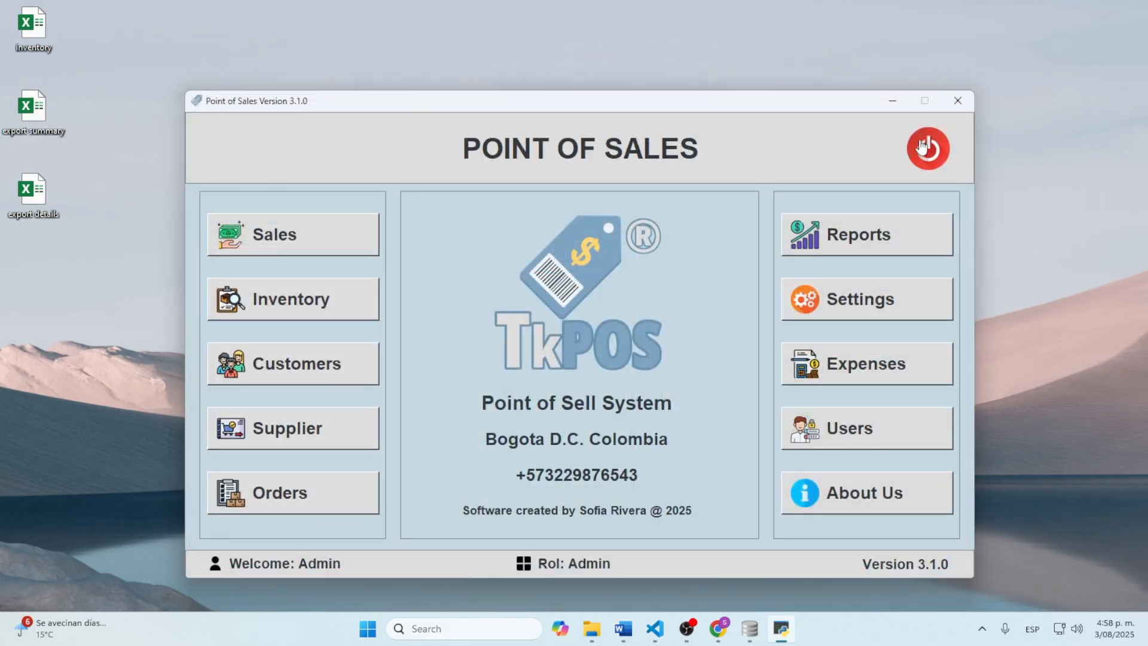
Step: Log out of Admin and sign in with the cashier account's username and password
{"action": "left_click", "coordinate": [929, 149]}
{"action": "left_click", "coordinate": [575, 366]}
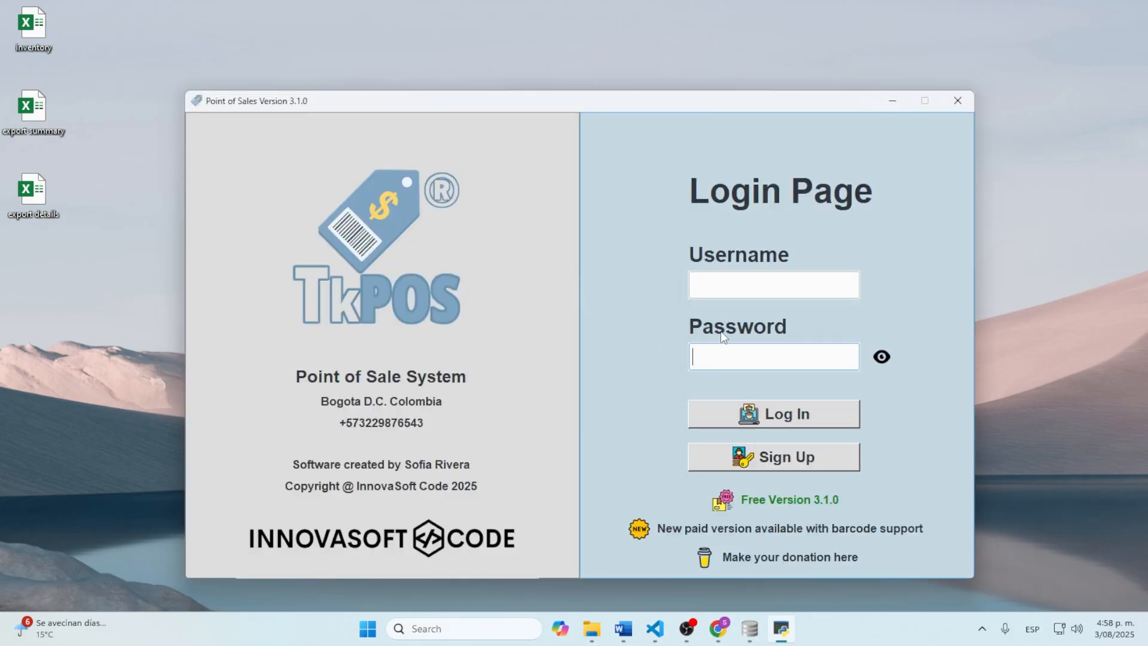
{"action": "left_click", "coordinate": [756, 291]}
{"action": "type", "text": "s"}
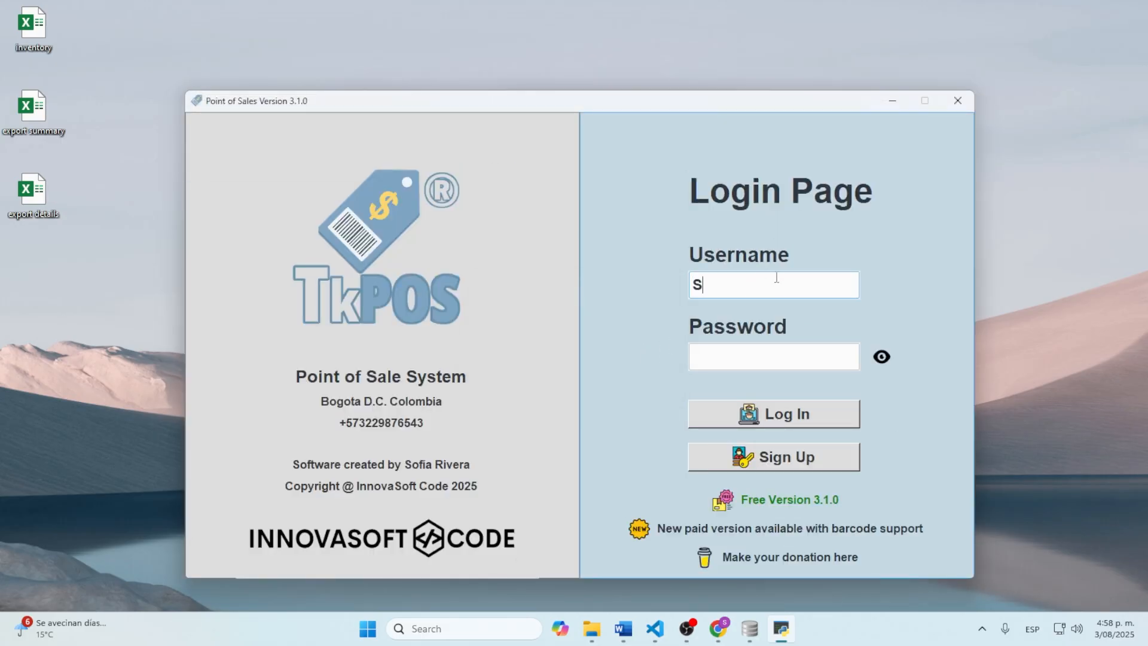
{"action": "type", "text": "ofia"}
{"action": "left_click", "coordinate": [758, 362]}
{"action": "type", "text": "****"}
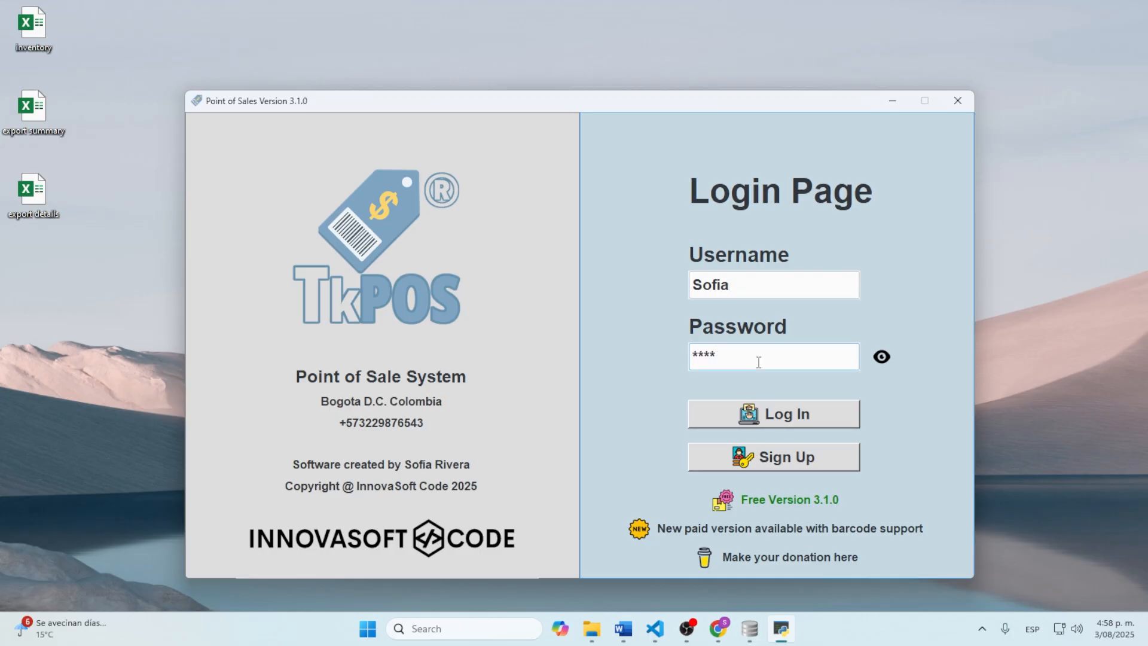
{"action": "type", "text": "**"}
{"action": "left_click", "coordinate": [781, 419]}
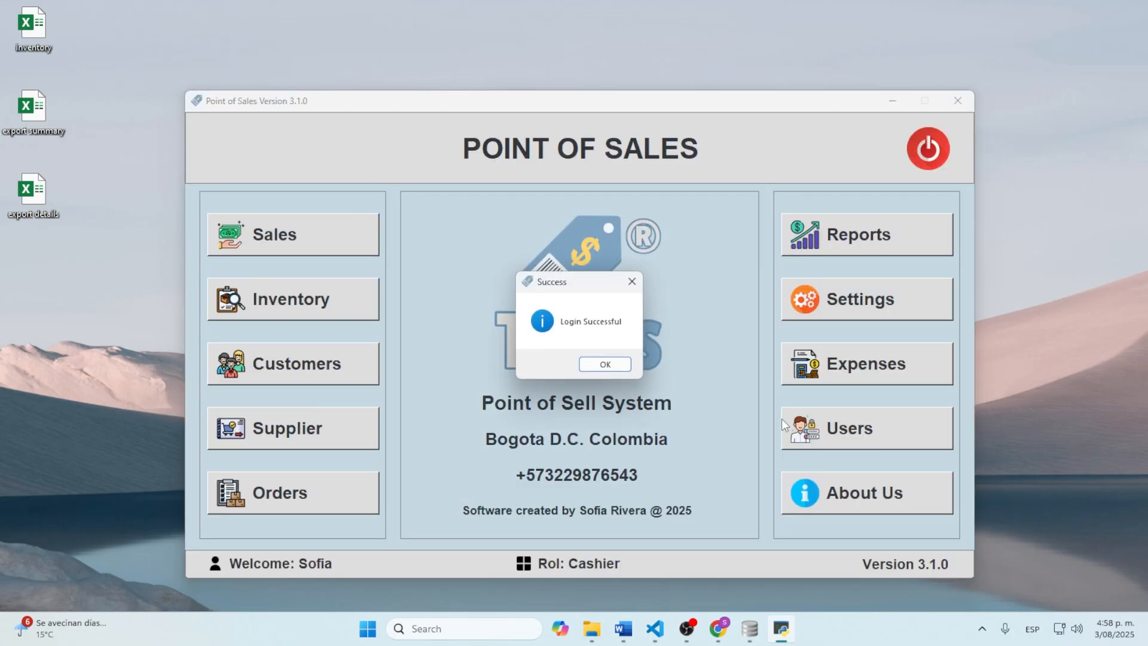
{"action": "left_click", "coordinate": [605, 364]}
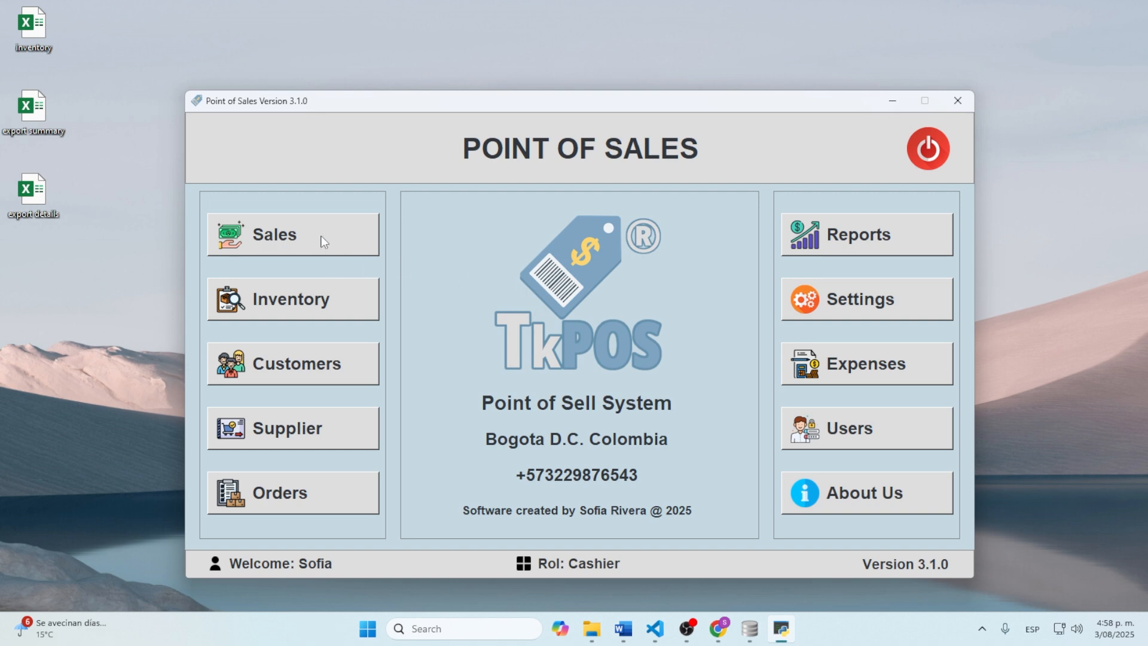
Step: Confirm the cashier can open and close the Sales and Inventory screens
{"action": "left_click", "coordinate": [338, 241]}
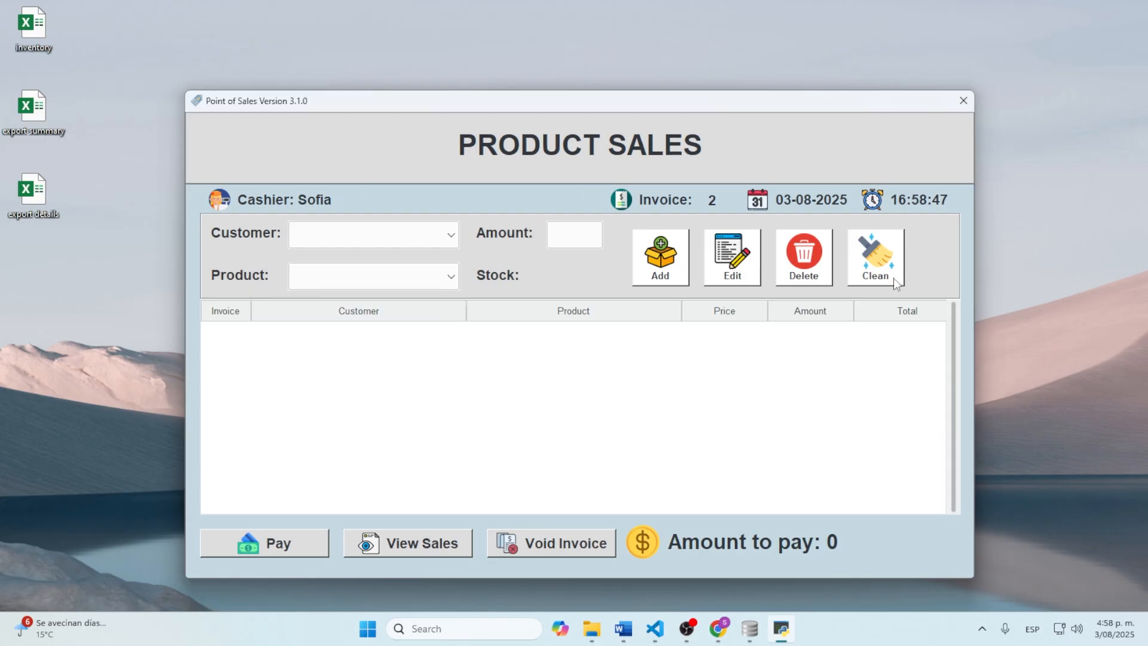
{"action": "left_click", "coordinate": [963, 100]}
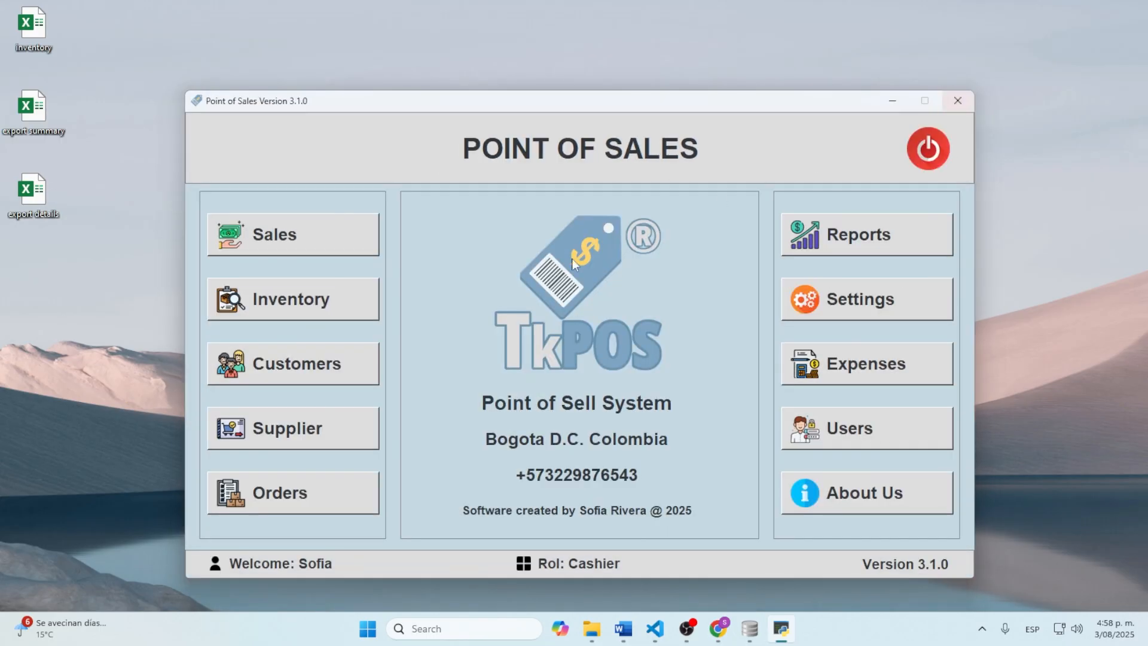
{"action": "left_click", "coordinate": [296, 309]}
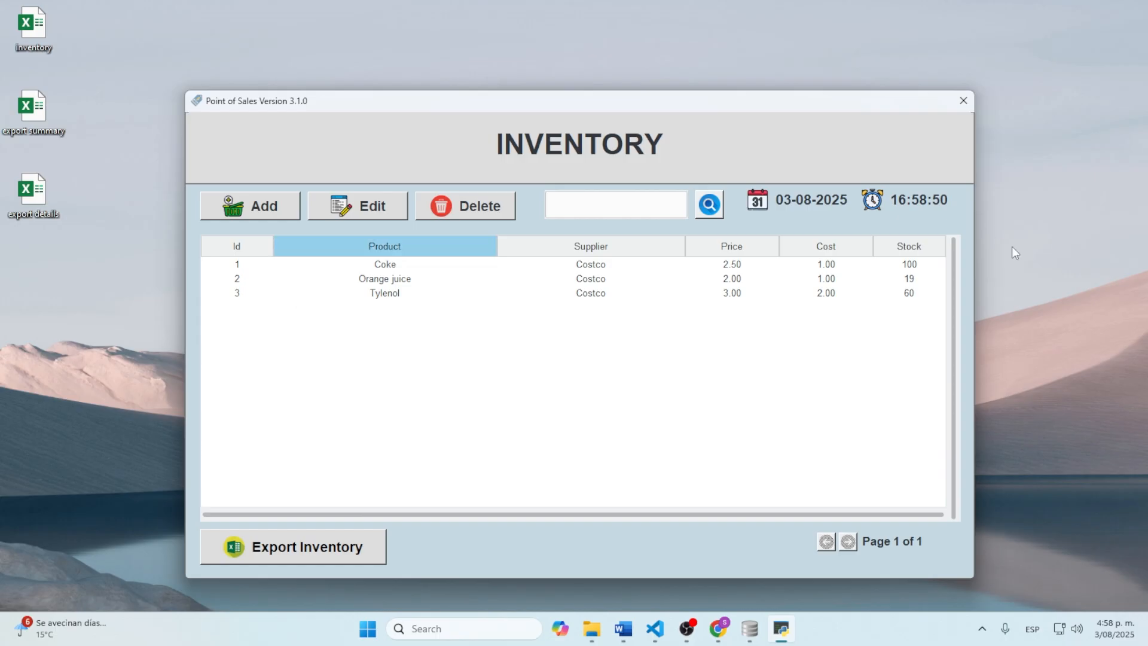
{"action": "left_click", "coordinate": [963, 101]}
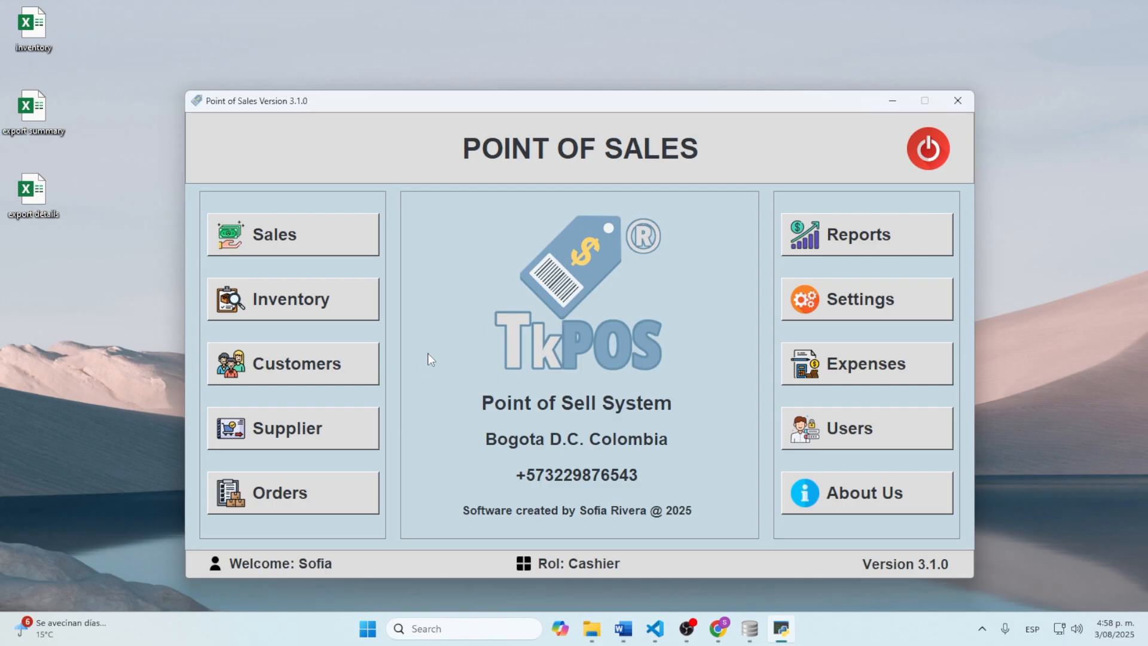
Step: Check that Customers, Supplier, Orders and Reports each return Access Denied
{"action": "left_click", "coordinate": [314, 369]}
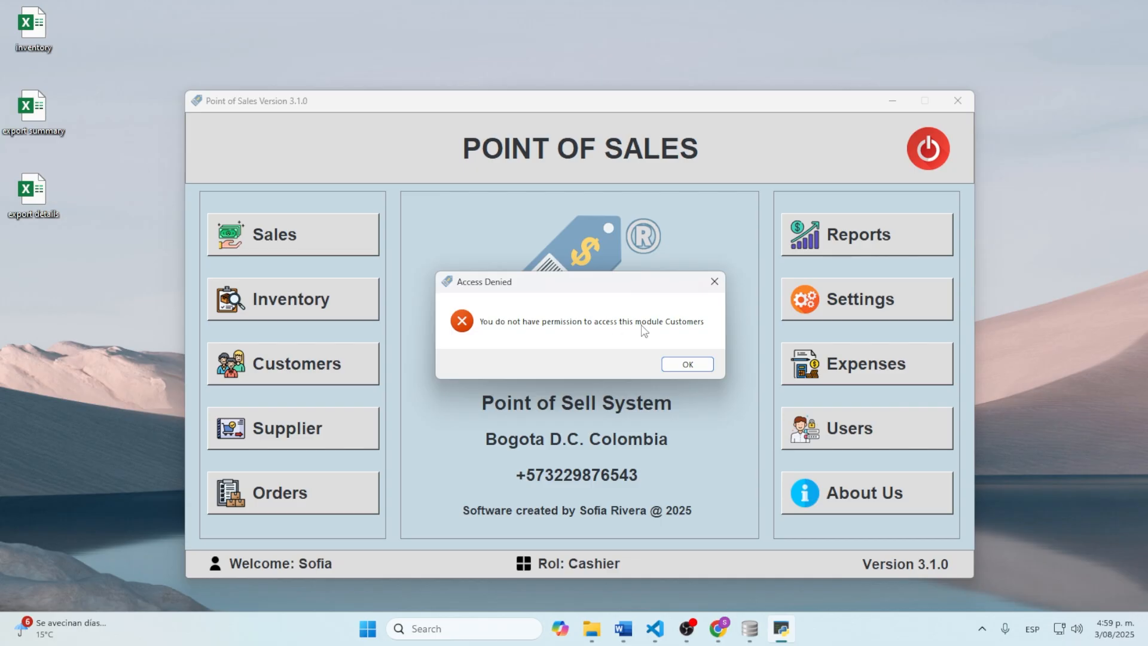
{"action": "left_click", "coordinate": [688, 362]}
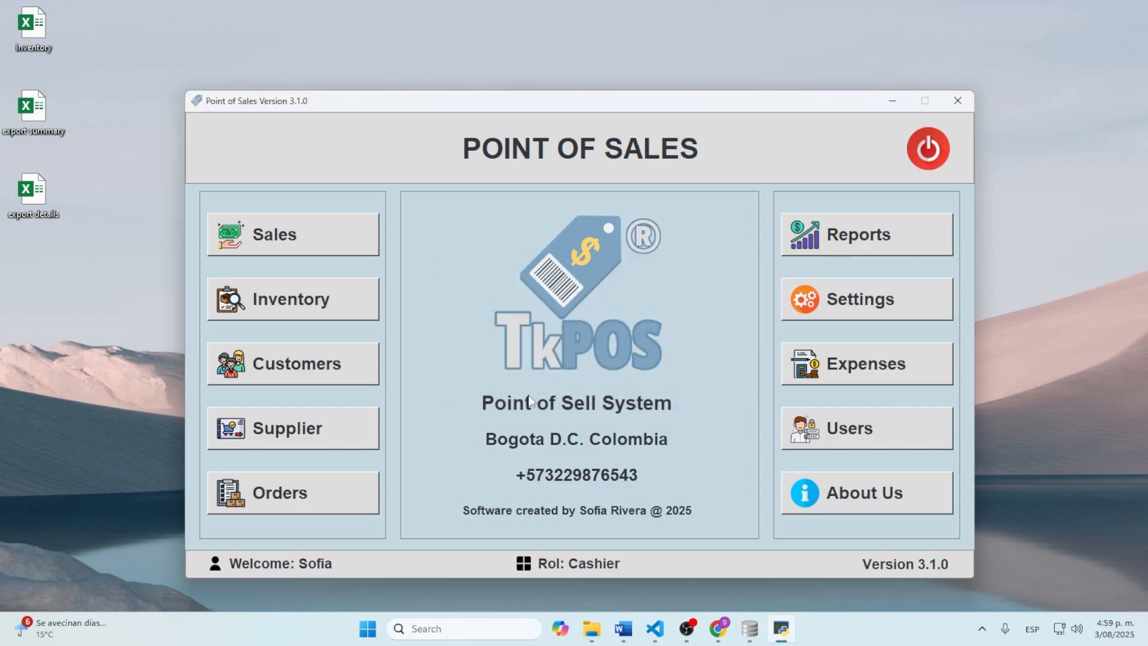
{"action": "left_click", "coordinate": [333, 417]}
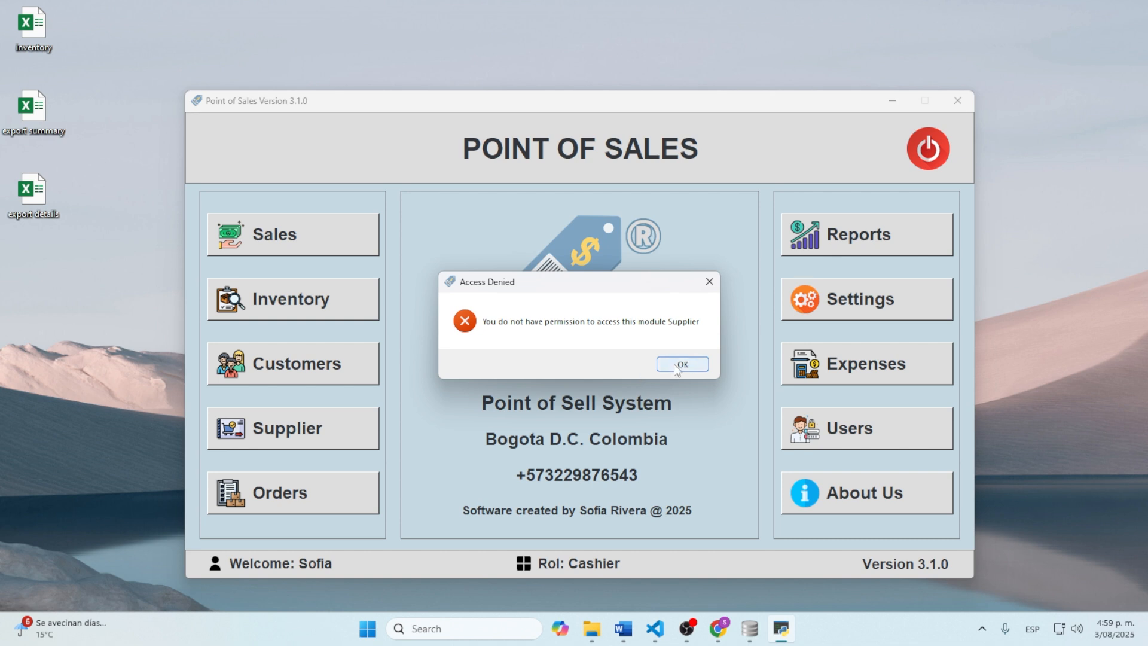
{"action": "left_click", "coordinate": [688, 363]}
{"action": "left_click", "coordinate": [321, 505]}
{"action": "left_click", "coordinate": [682, 363]}
{"action": "left_click", "coordinate": [860, 245]}
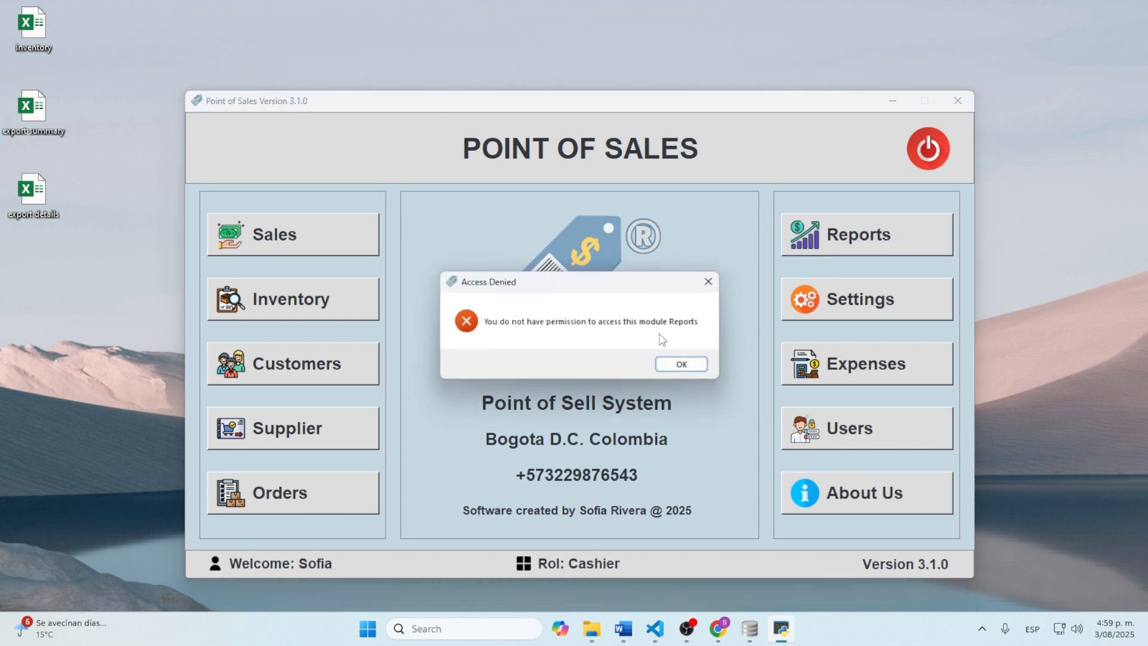
{"action": "left_click", "coordinate": [682, 363]}
Step: Check that Settings, Expenses and Users are also refused for the cashier
{"action": "left_click", "coordinate": [789, 311]}
{"action": "left_click", "coordinate": [682, 363]}
{"action": "left_click", "coordinate": [784, 371]}
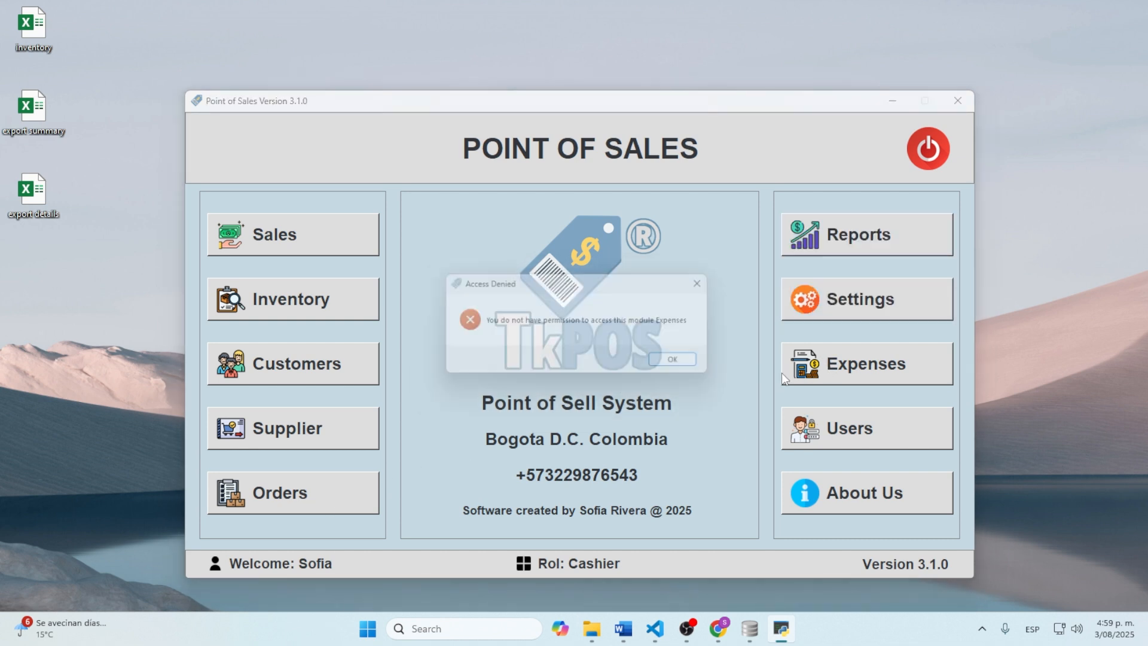
{"action": "left_click", "coordinate": [677, 370]}
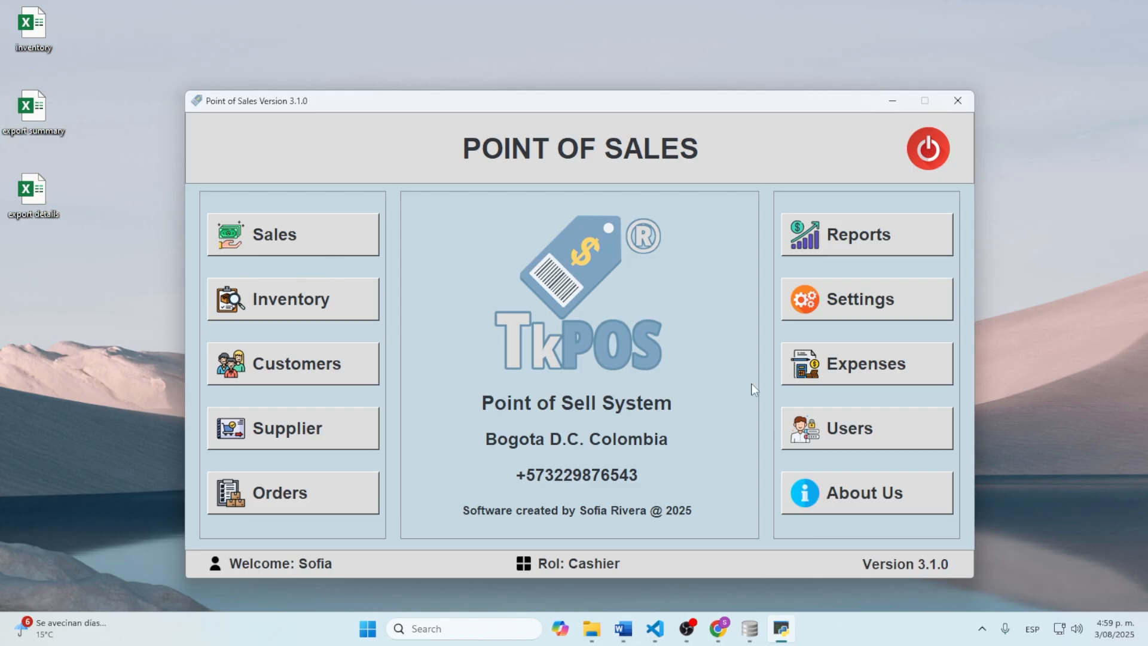
{"action": "left_click", "coordinate": [831, 365]}
{"action": "left_click", "coordinate": [678, 363]}
{"action": "left_click", "coordinate": [849, 425]}
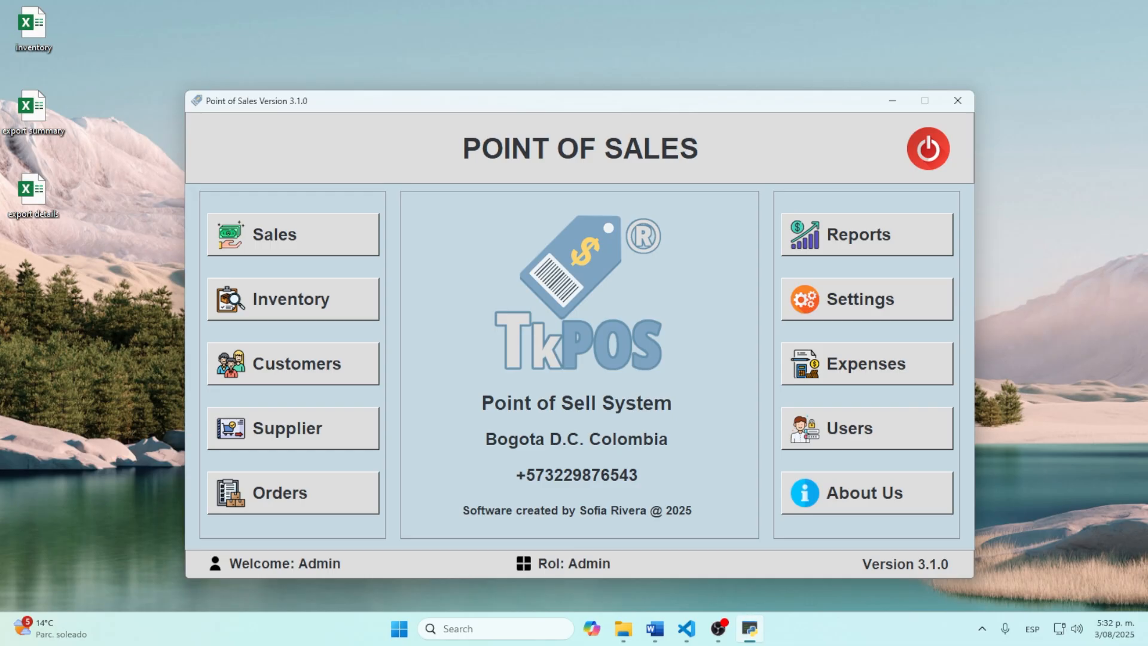
Step: On About Us, follow the YouTube channel link and then the online store link
{"action": "left_click", "coordinate": [871, 500]}
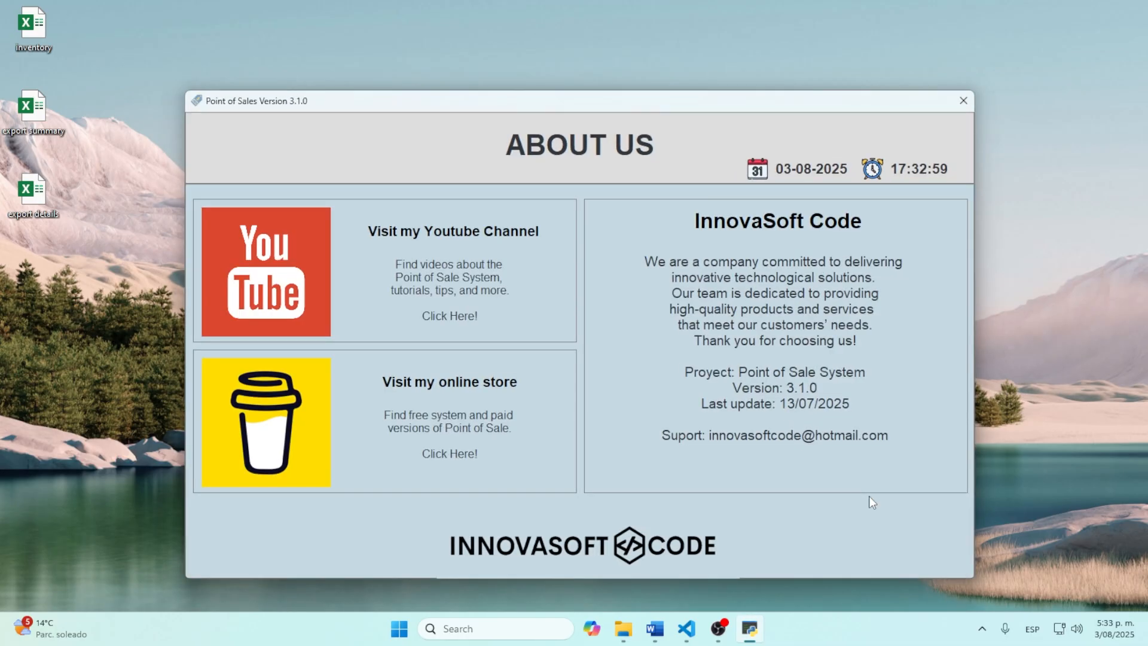
{"action": "left_click", "coordinate": [450, 315]}
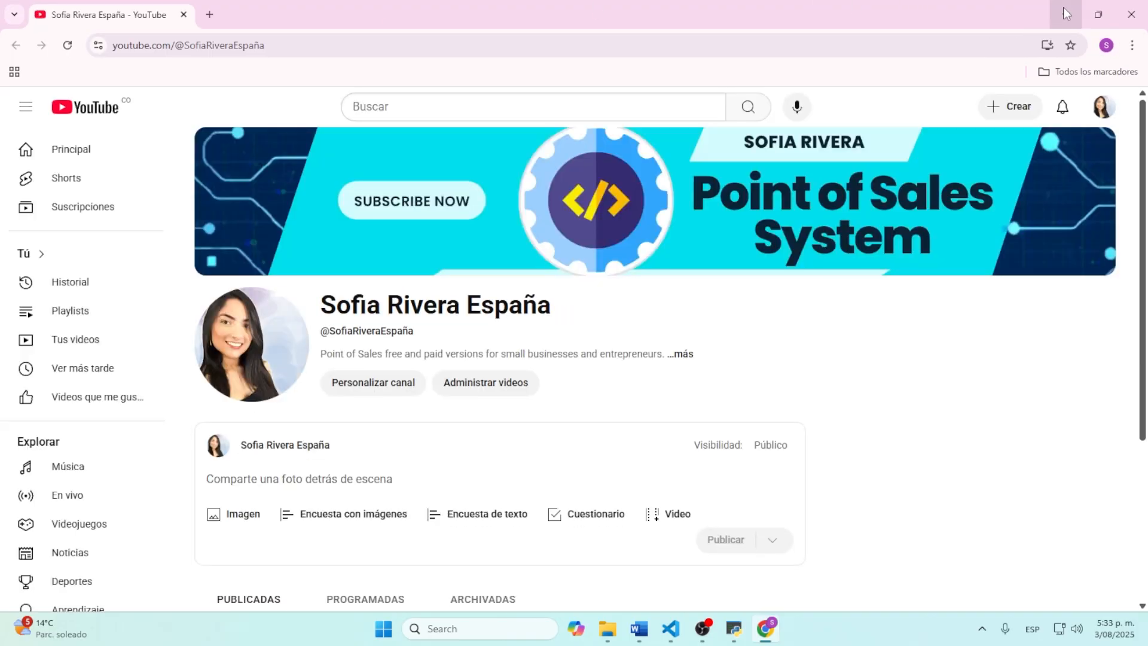
{"action": "left_click", "coordinate": [1064, 9]}
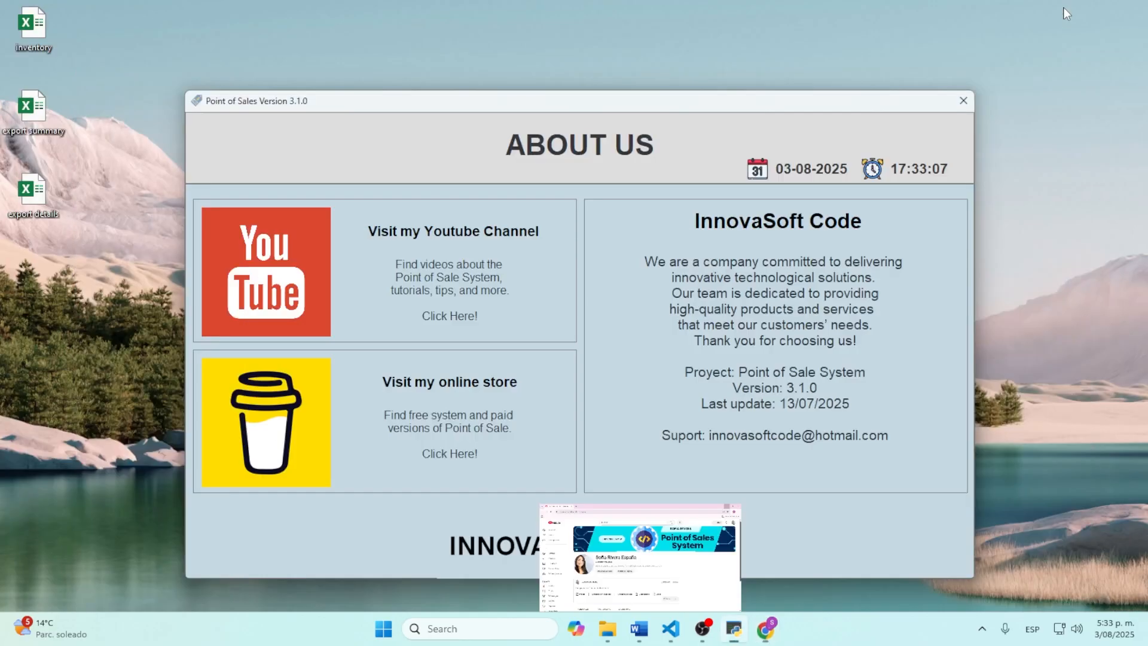
{"action": "left_click", "coordinate": [438, 455]}
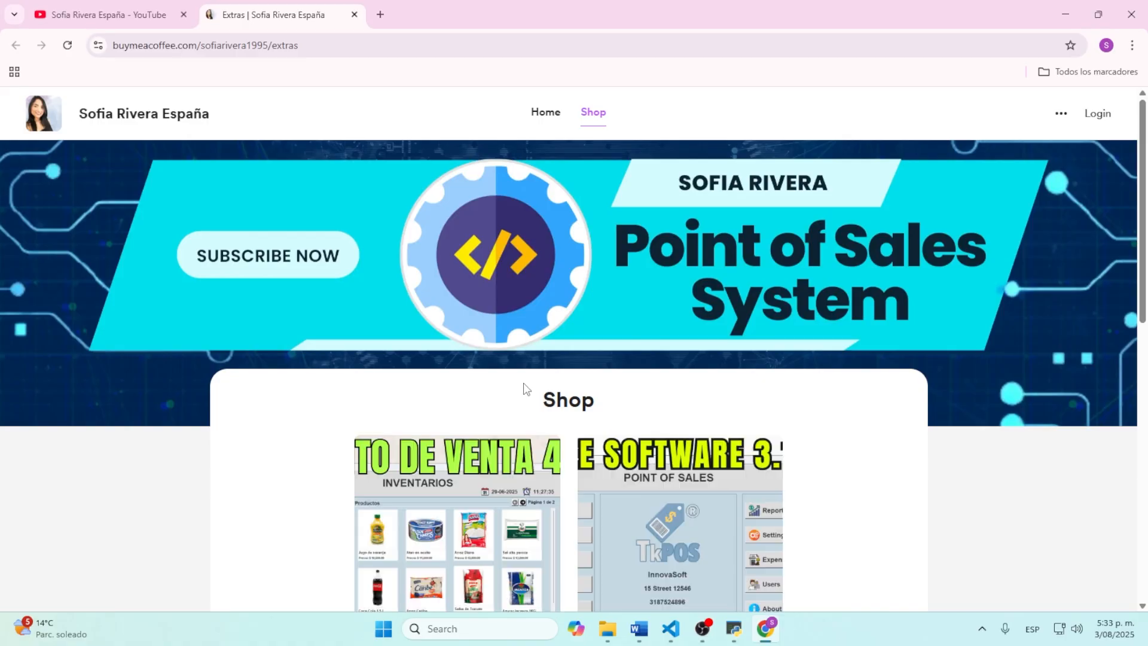
Step: Find the 'Free Software Point of Sales Version 3.1.0' card in the shop and open it
{"action": "scroll", "coordinate": [802, 279], "scroll_direction": "down", "scroll_amount": 2}
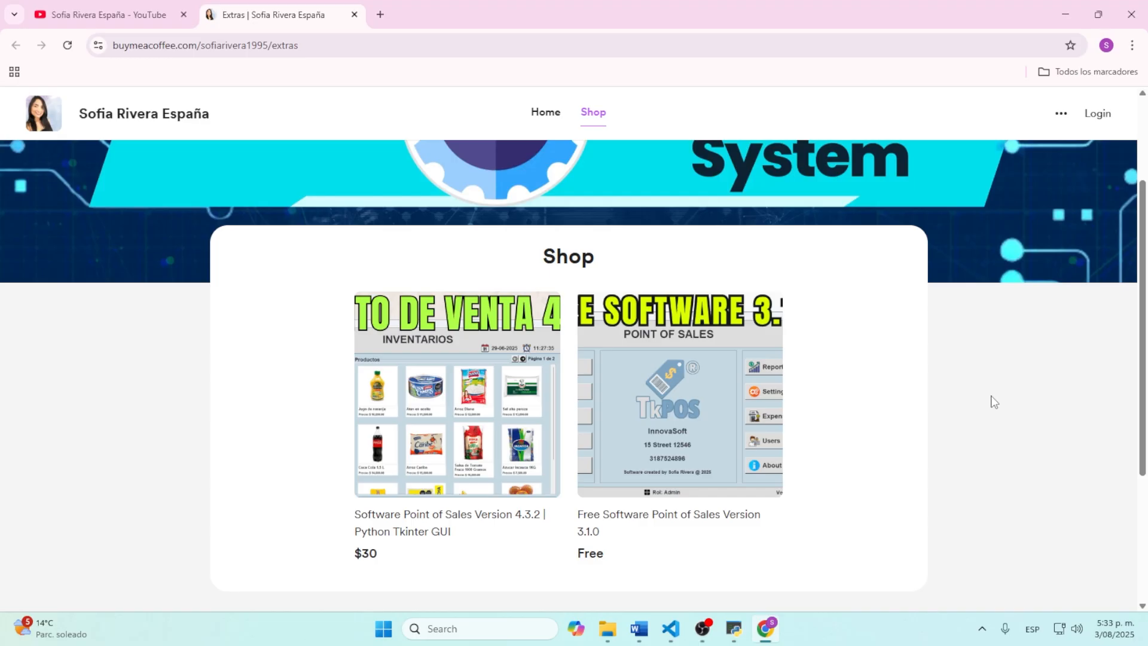
{"action": "scroll", "coordinate": [899, 434], "scroll_direction": "down", "scroll_amount": 1}
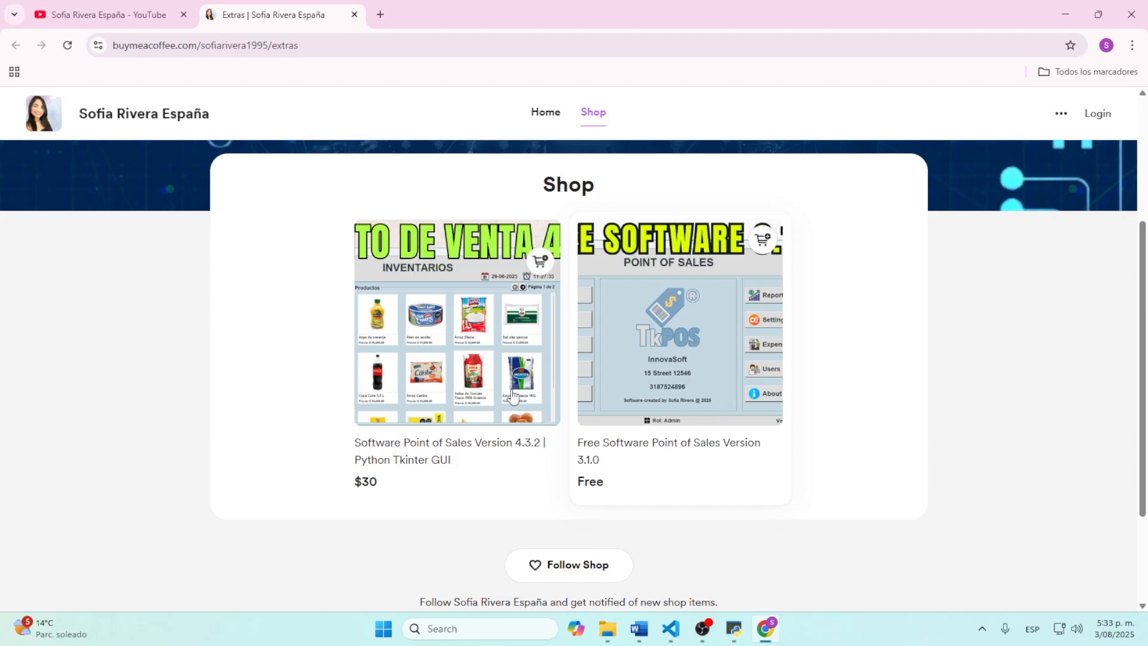
{"action": "scroll", "coordinate": [705, 371], "scroll_direction": "down", "scroll_amount": 1}
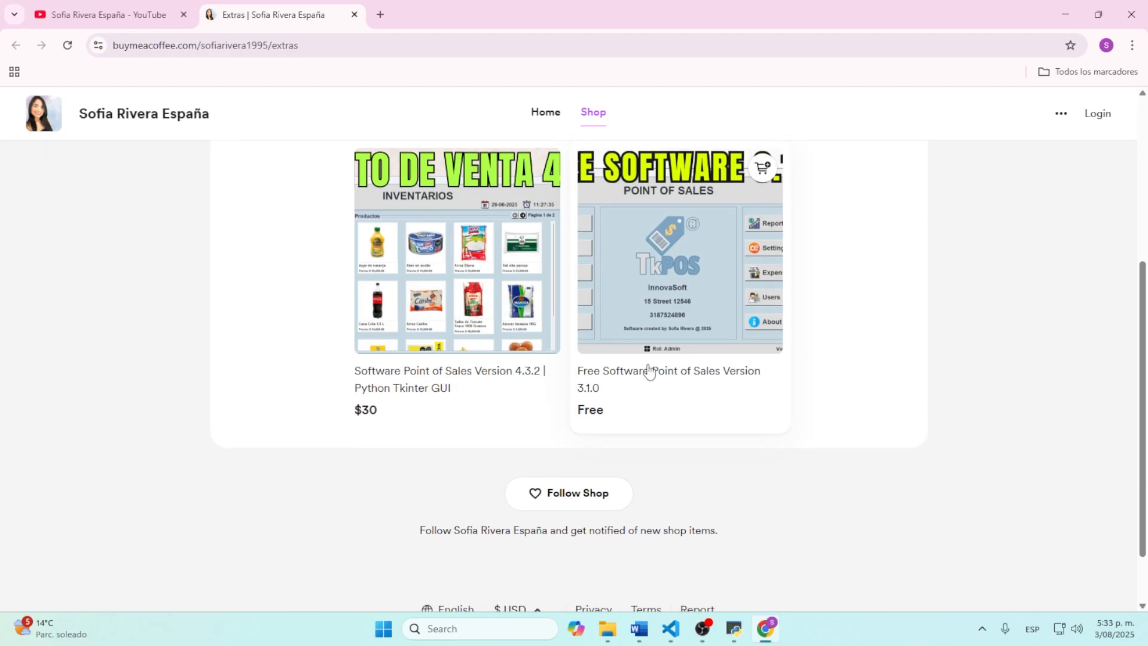
{"action": "left_click", "coordinate": [595, 387]}
{"action": "scroll", "coordinate": [784, 402], "scroll_direction": "down", "scroll_amount": 2}
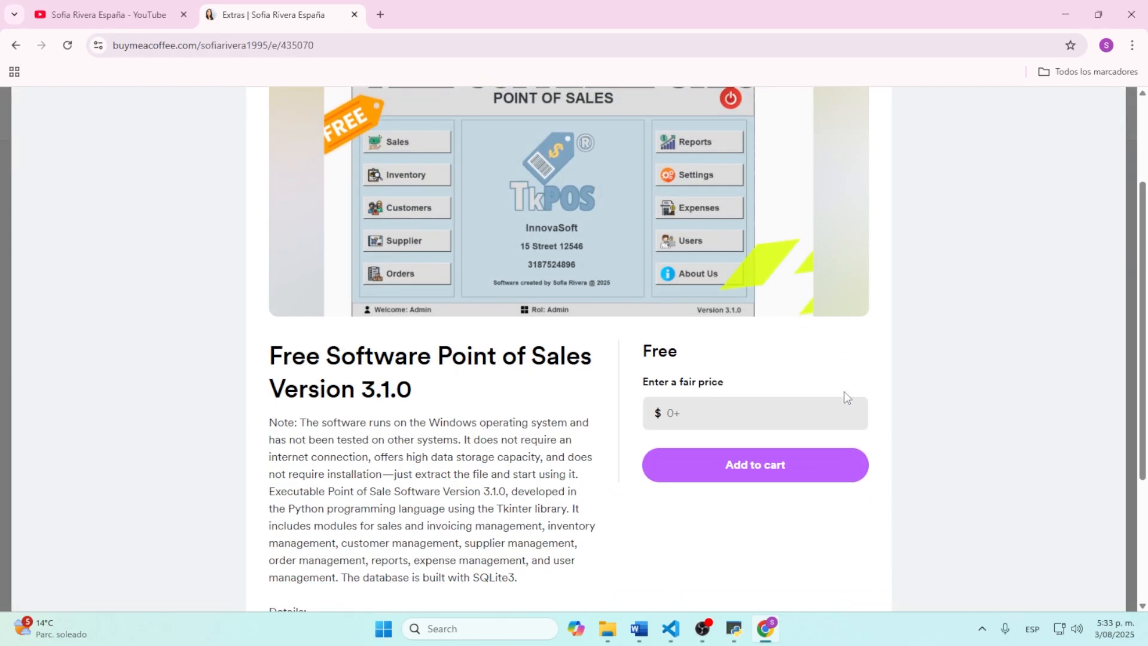
Step: Enter a fair price of 0 and add Point of Sales 3.1.0 to the cart
{"action": "left_click", "coordinate": [711, 413]}
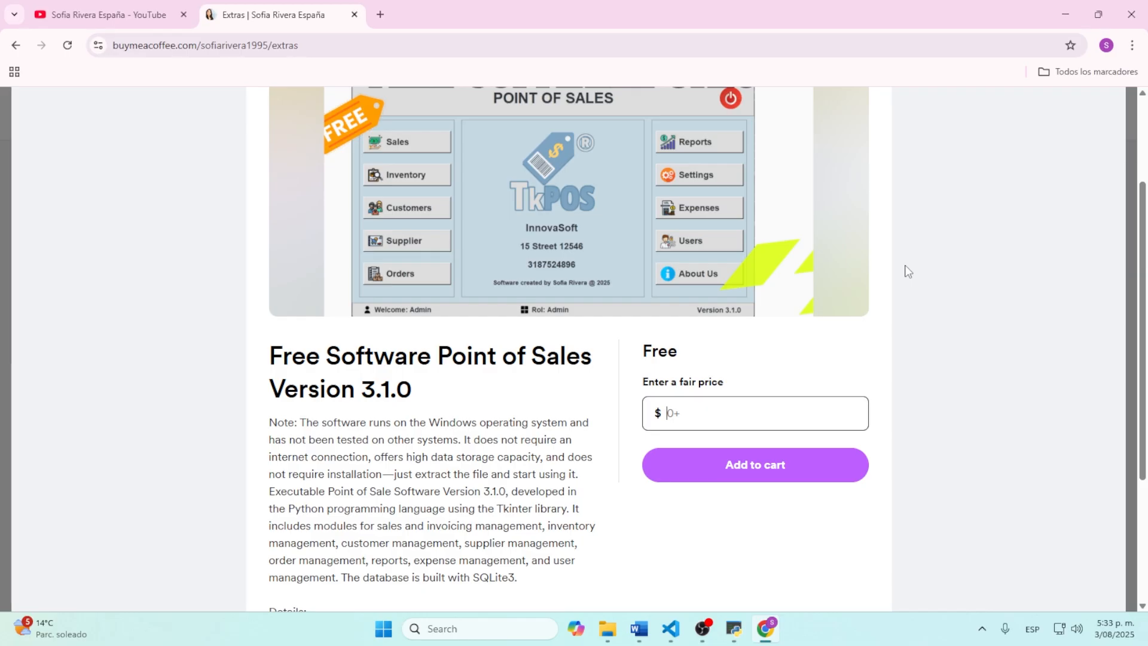
{"action": "type", "text": "0"}
{"action": "scroll", "coordinate": [869, 317], "scroll_direction": "down", "scroll_amount": 1}
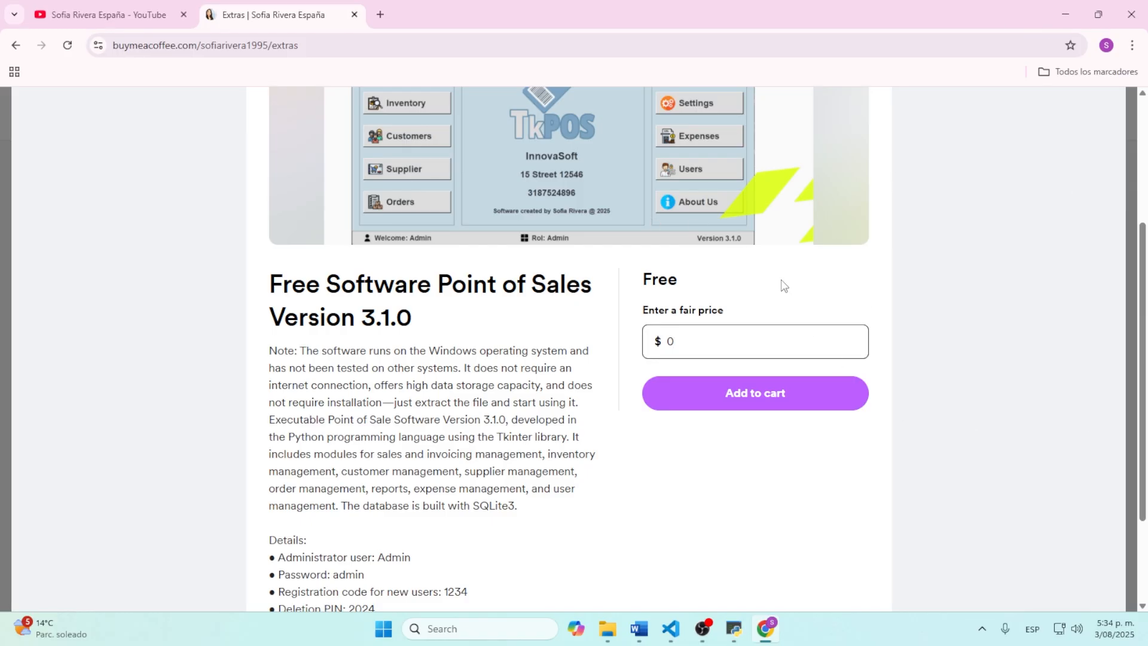
{"action": "left_click", "coordinate": [776, 395]}
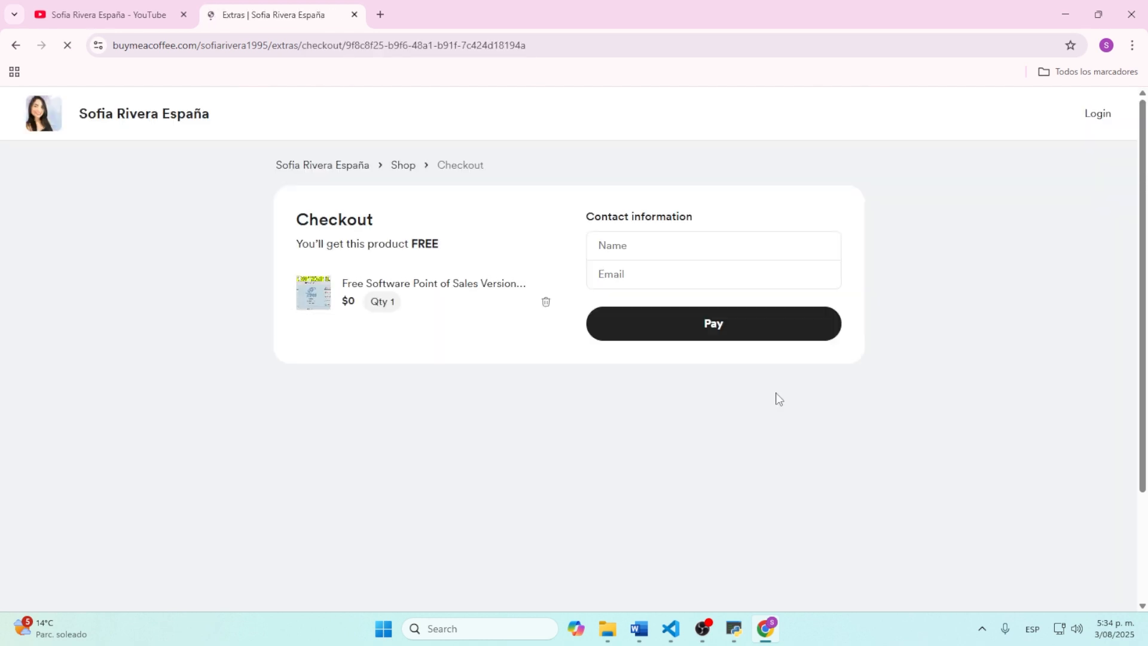
Step: Fill in the buyer's name and e-mail address on Checkout and pay the $0 order
{"action": "left_click", "coordinate": [656, 250]}
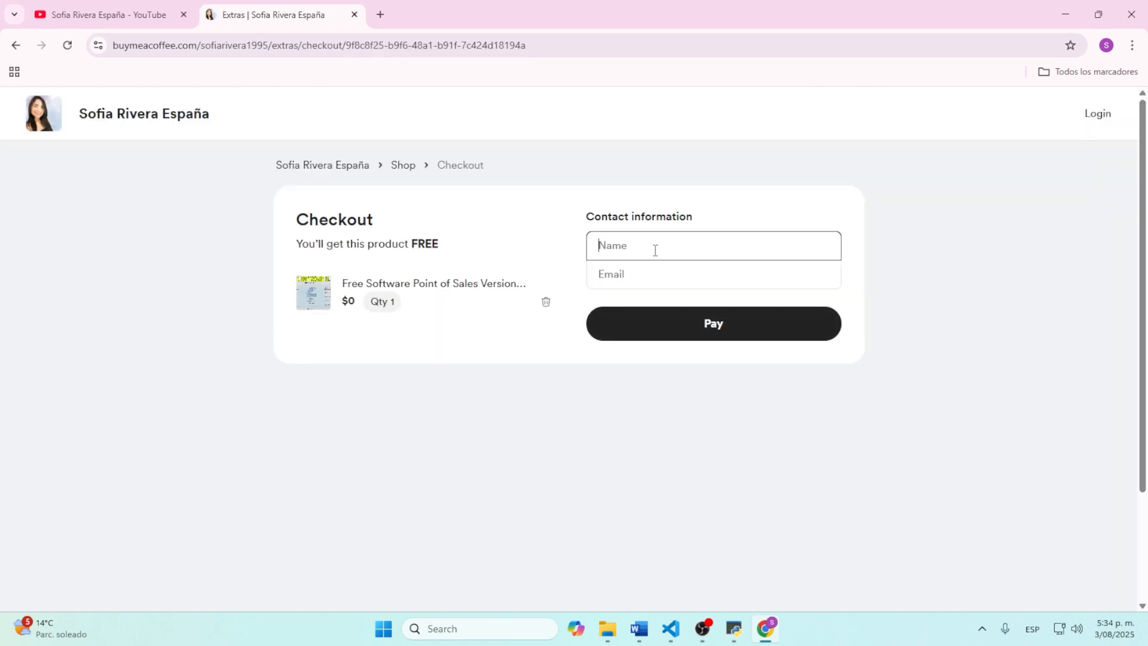
{"action": "type", "text": "Sofia"}
{"action": "left_click", "coordinate": [668, 282]}
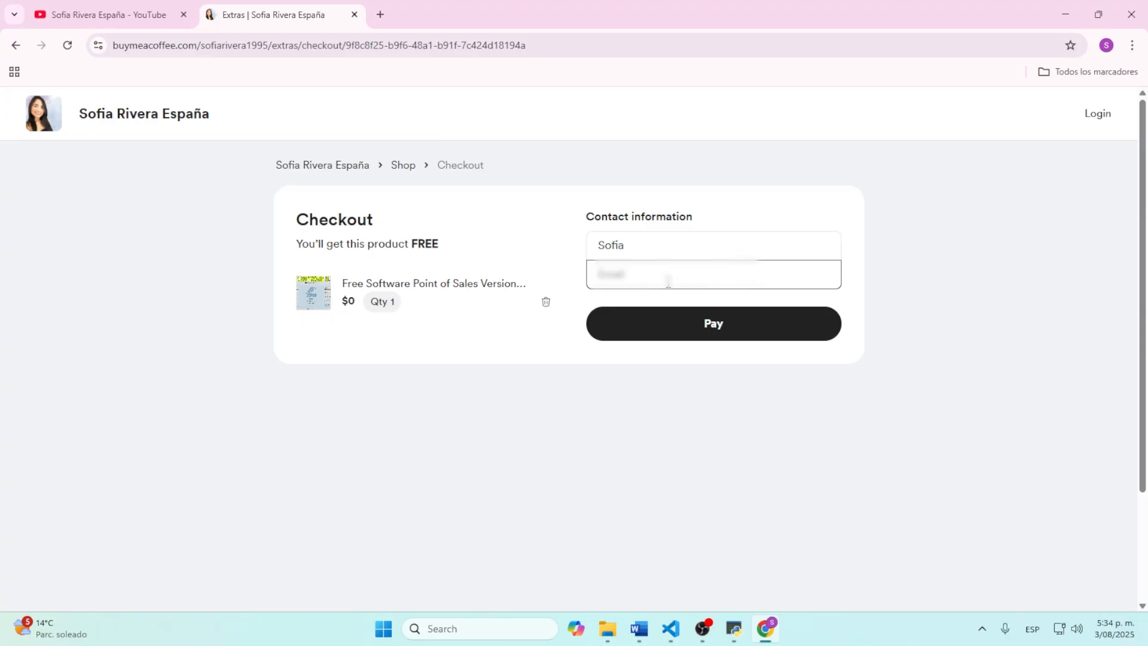
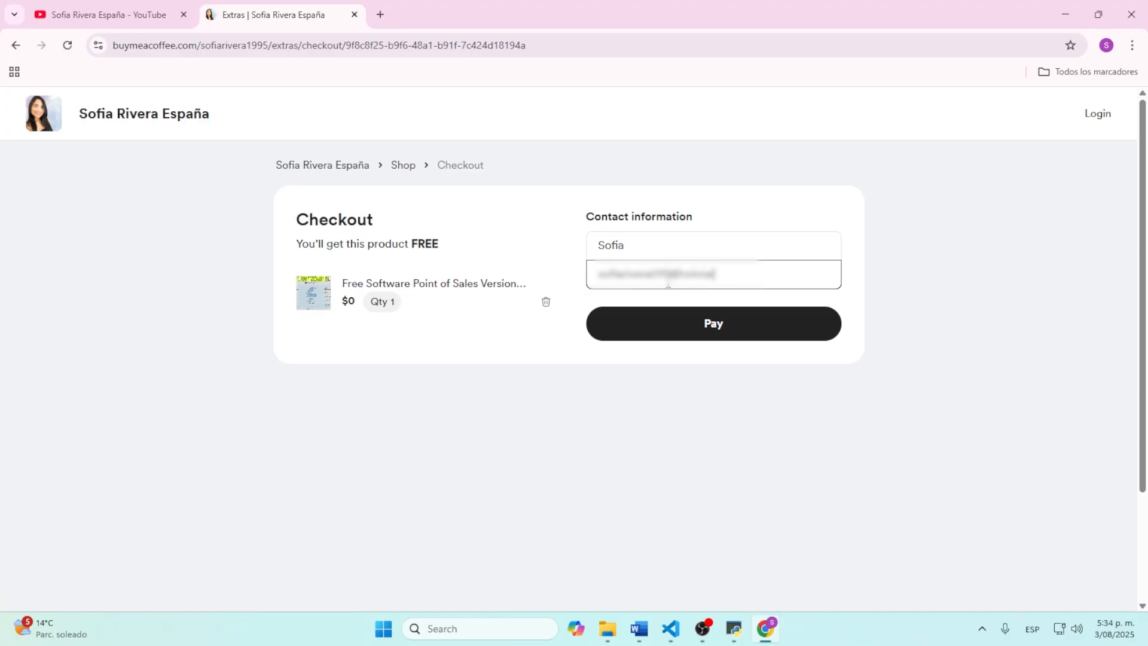
{"action": "left_click", "coordinate": [712, 323]}
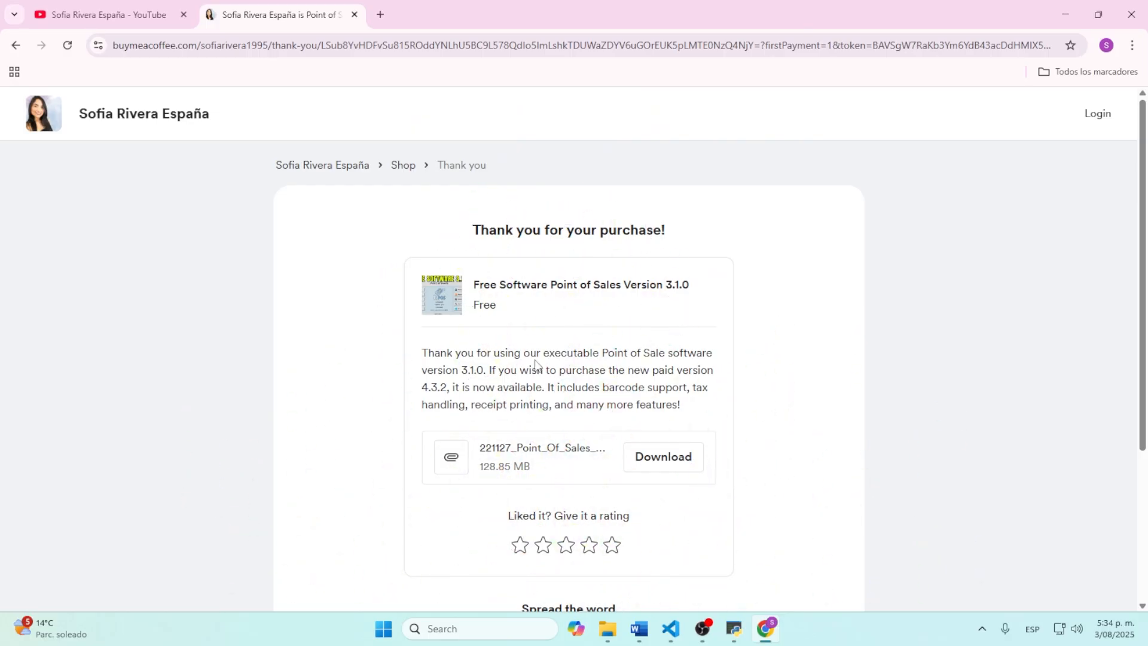
Step: Download 221127_Point_Of_Sales_V3.1.0.rar and drag it from Chrome's downloads onto the desktop
{"action": "left_click", "coordinate": [655, 464]}
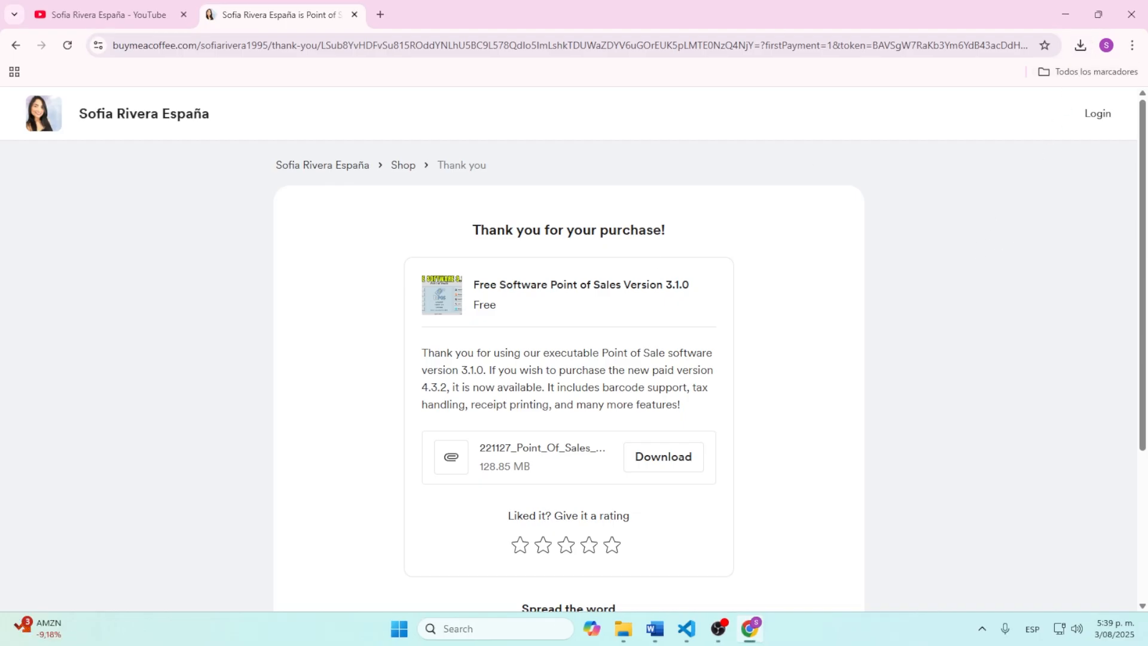
{"action": "left_click", "coordinate": [1099, 16]}
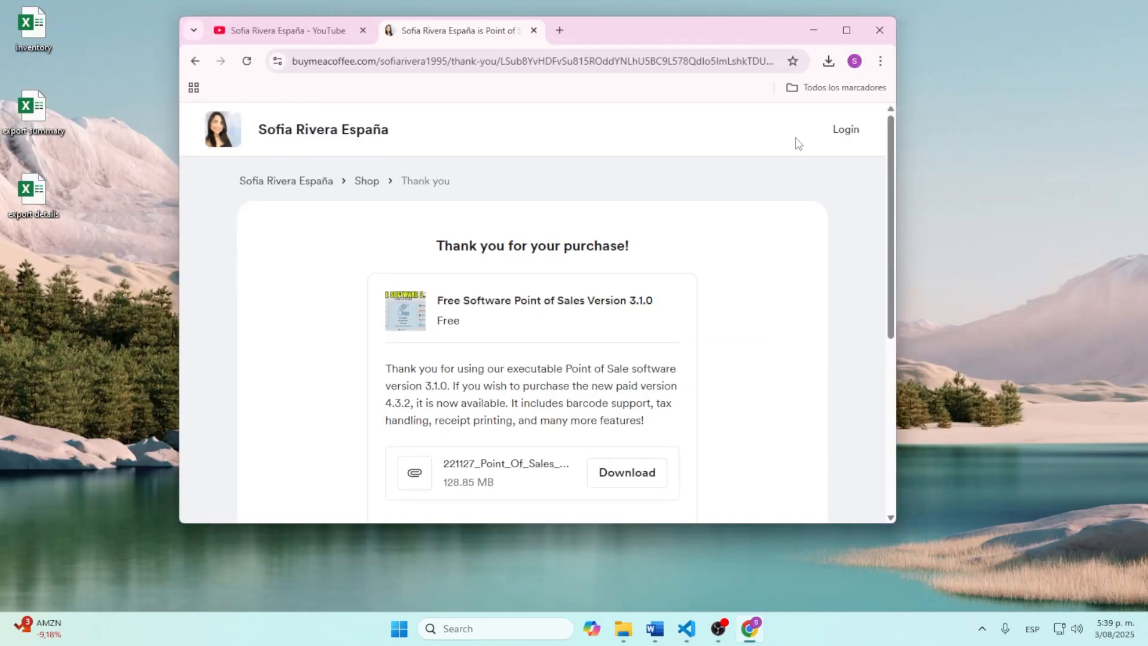
{"action": "left_click", "coordinate": [829, 63]}
{"action": "mouse_move", "coordinate": [711, 128]}
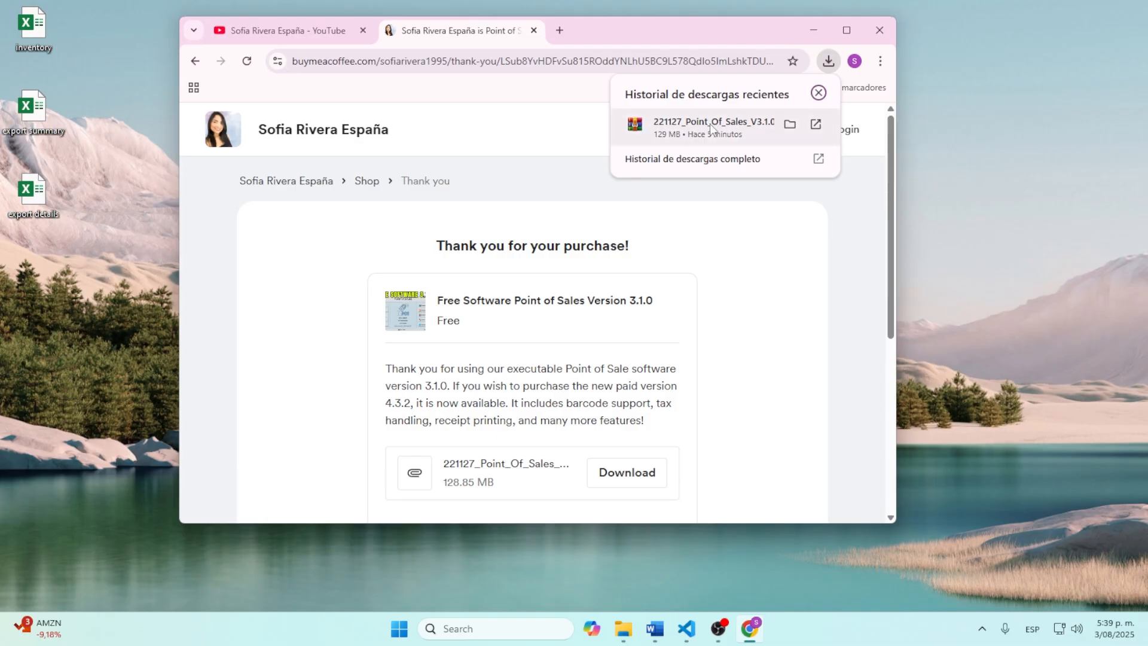
{"action": "left_click_drag", "start_coordinate": [668, 127], "coordinate": [101, 281]}
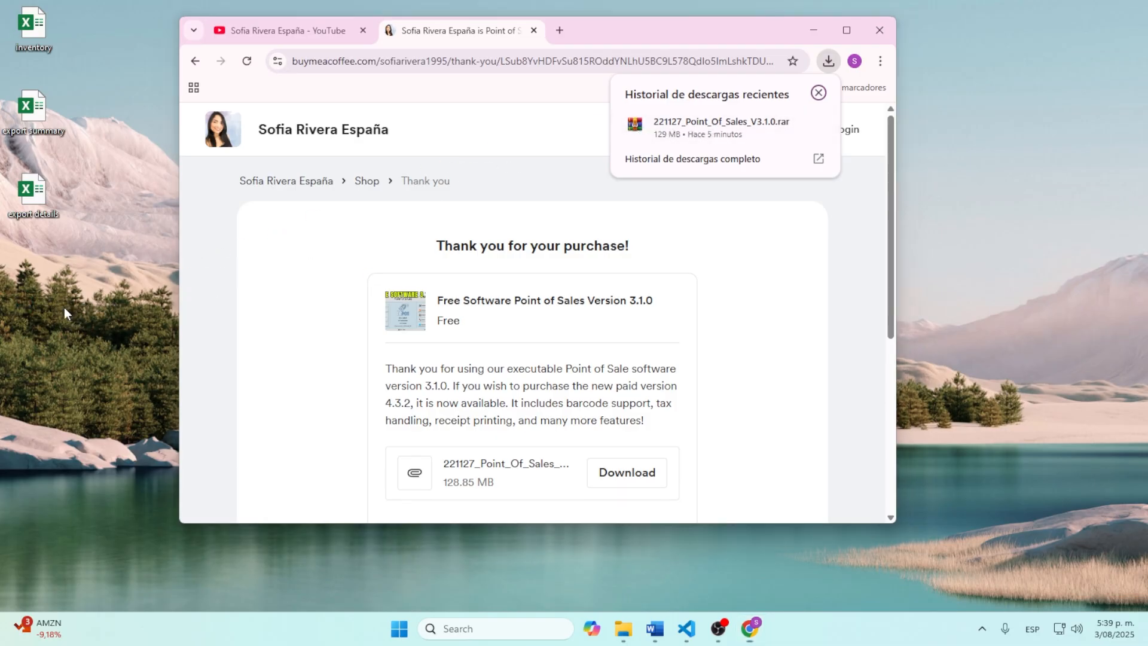
{"action": "left_click", "coordinate": [807, 31]}
{"action": "left_click_drag", "start_coordinate": [88, 276], "coordinate": [38, 274]}
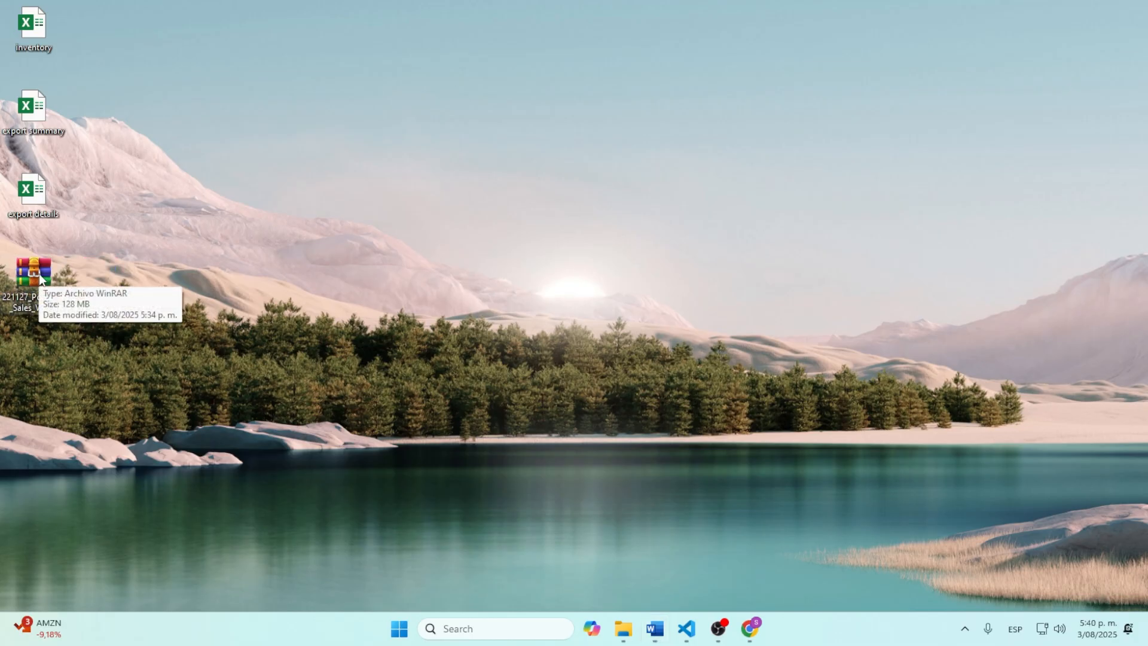
Step: Use Extract All on 221127_Point_Of_Sales_V3.1.0.rar to unpack it into a desktop folder
{"action": "right_click", "coordinate": [39, 275]}
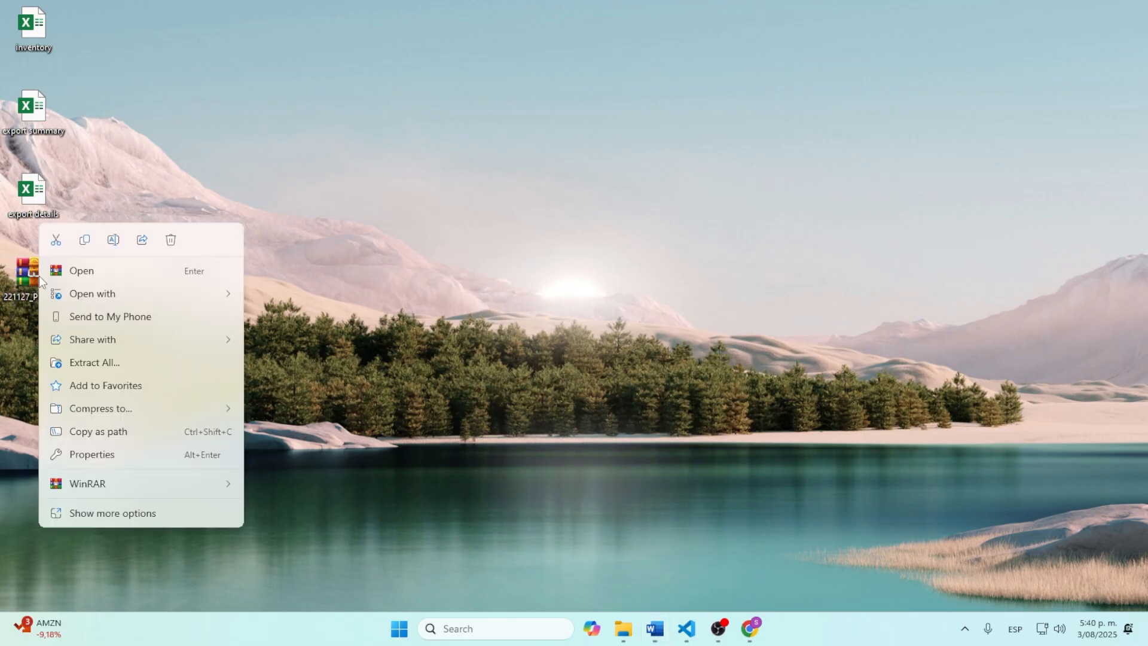
{"action": "left_click", "coordinate": [121, 370]}
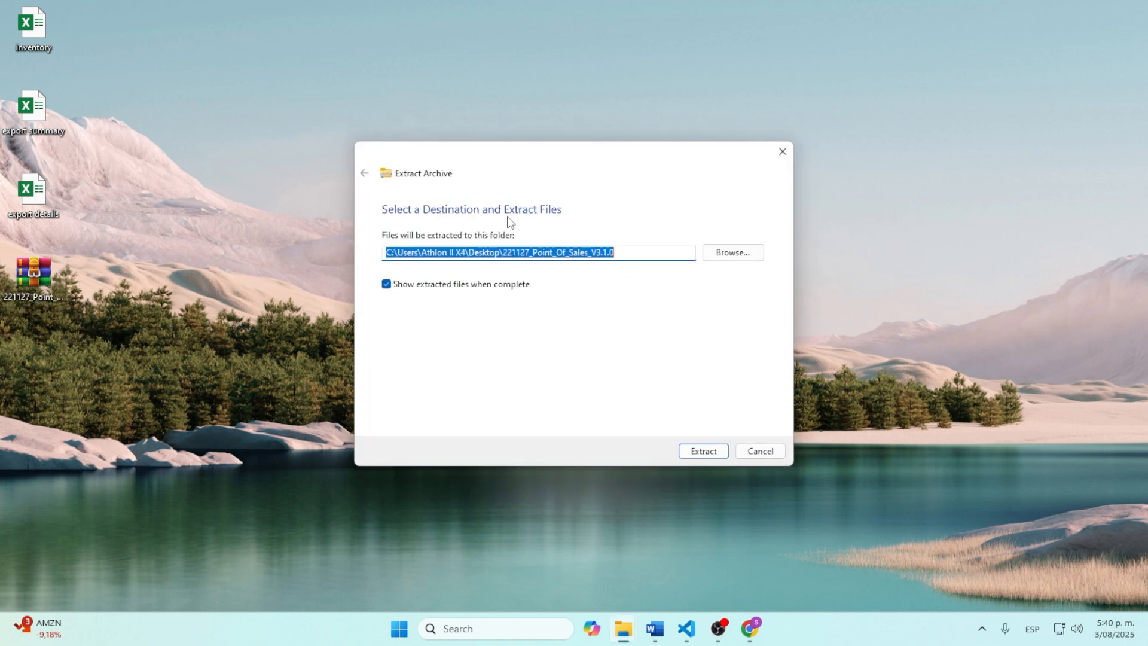
{"action": "left_click", "coordinate": [707, 458]}
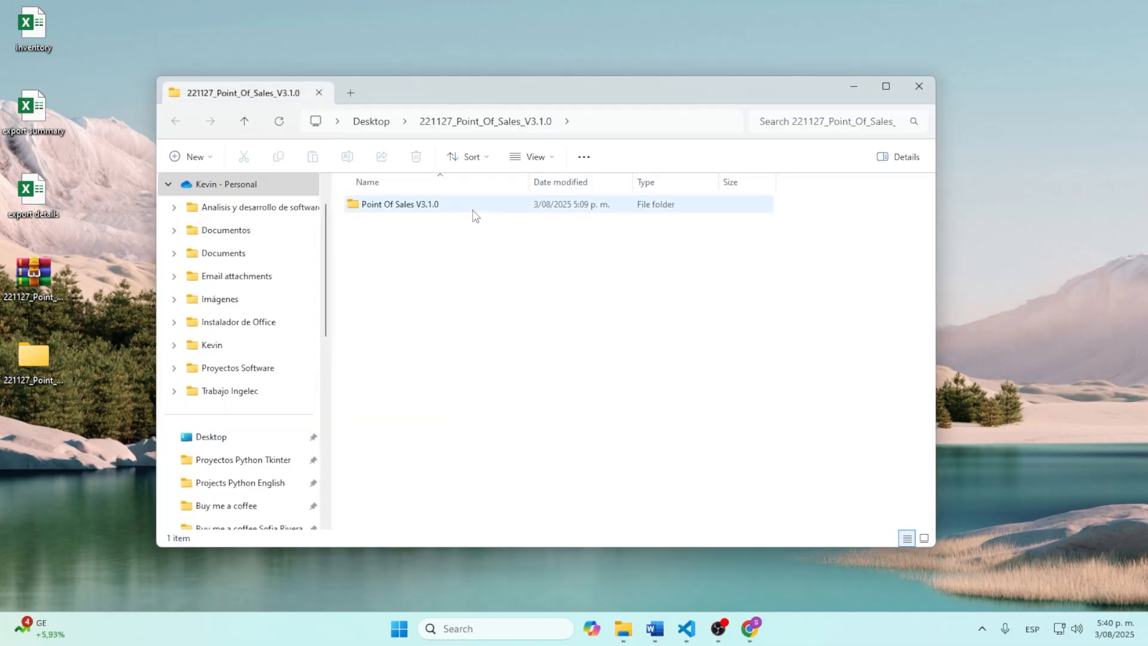
Step: Run PointOfSalesV3.1.0 from Point Of Sales V3.1.0\dist, choosing Run anyway past SmartScreen
{"action": "double_click", "coordinate": [389, 209]}
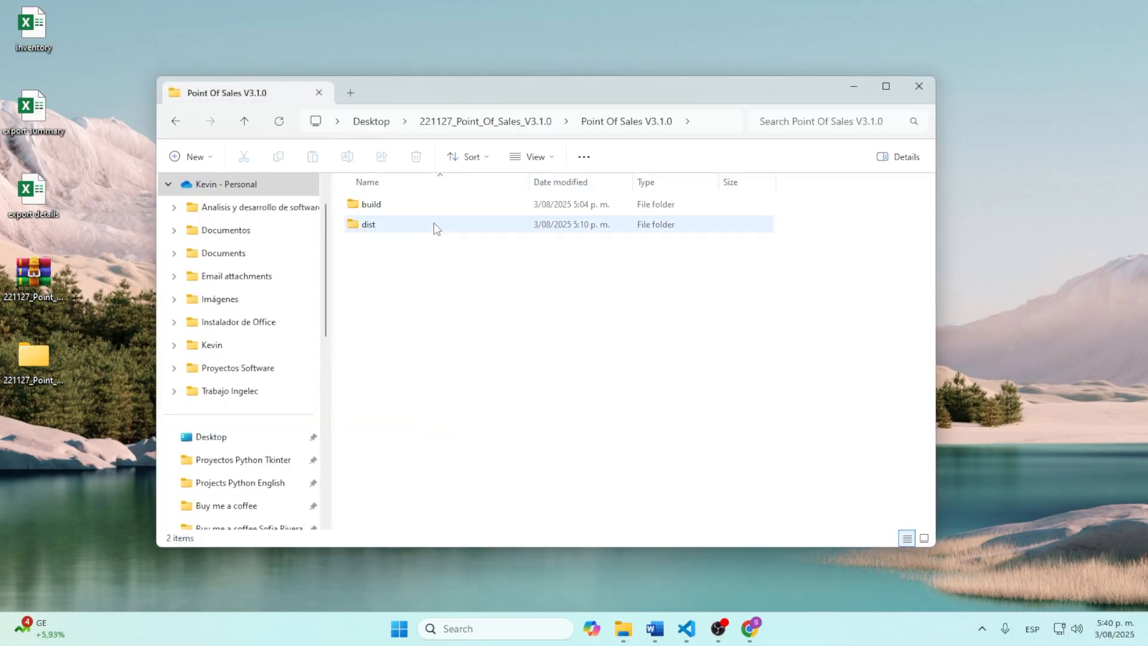
{"action": "double_click", "coordinate": [370, 228]}
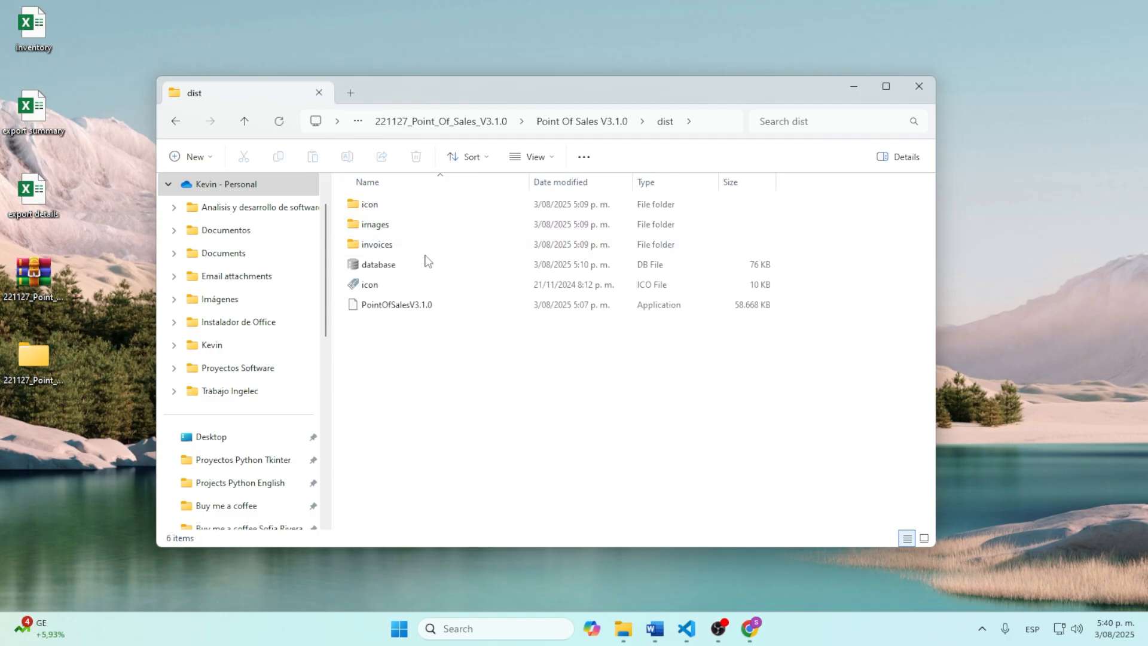
{"action": "double_click", "coordinate": [401, 306]}
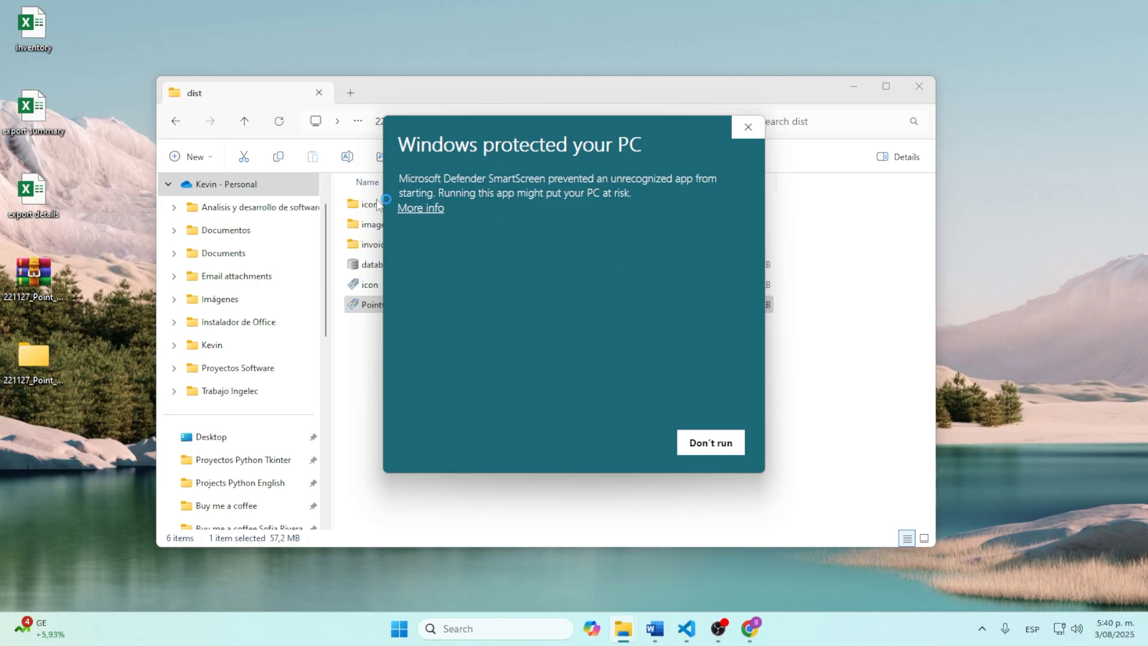
{"action": "left_click", "coordinate": [422, 209]}
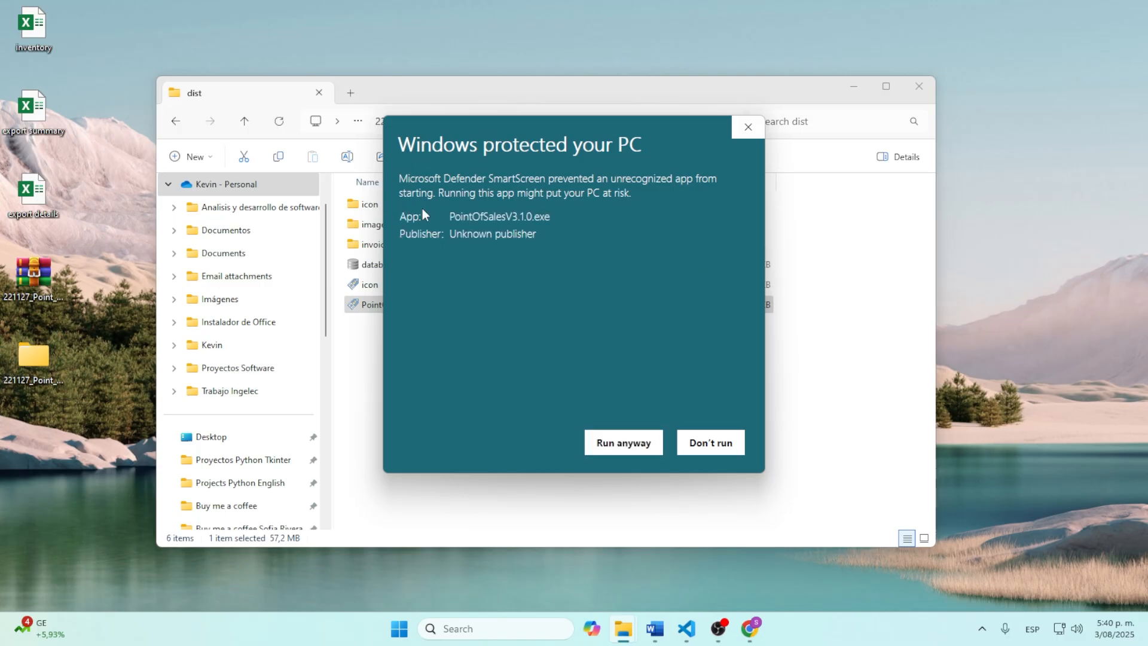
{"action": "left_click", "coordinate": [624, 445]}
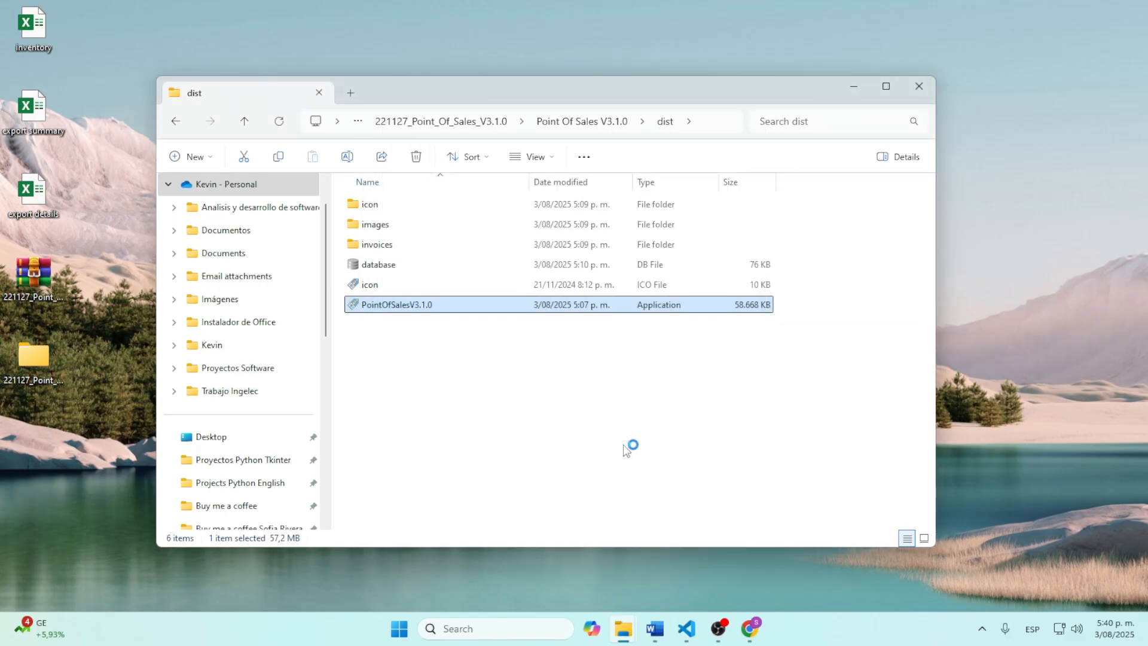